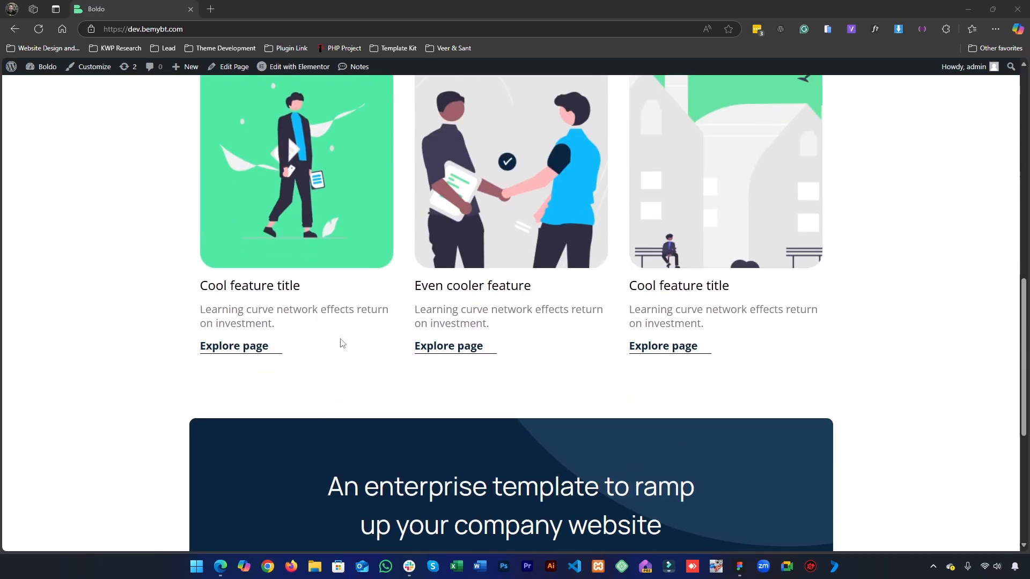
- Switch to Figma and examine the two "We connect our customers" sections in the homepage design
{"action": "left_click", "coordinate": [738, 567]}
{"action": "scroll", "coordinate": [499, 419], "scroll_direction": "up", "scroll_amount": 3}
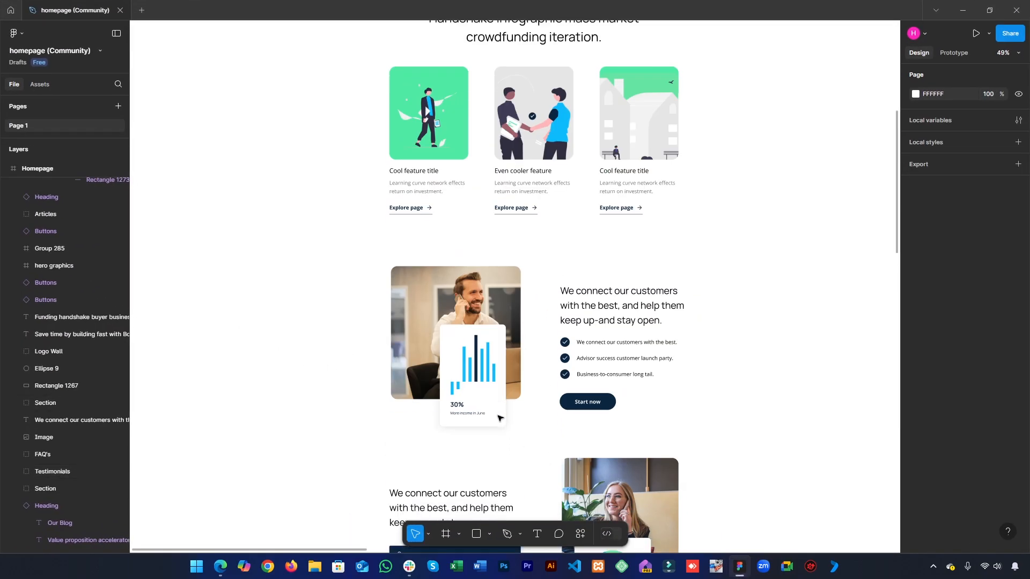
{"action": "scroll", "coordinate": [489, 384], "scroll_direction": "down", "scroll_amount": 3}
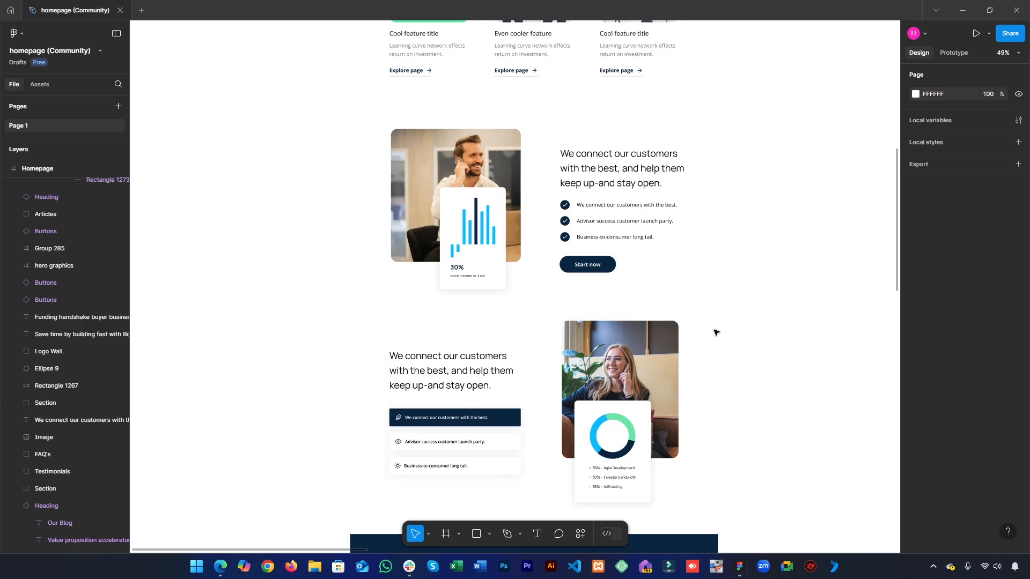
{"action": "scroll", "coordinate": [504, 273], "scroll_direction": "down", "scroll_amount": 1}
{"action": "scroll", "coordinate": [507, 279], "scroll_direction": "up", "scroll_amount": 2}
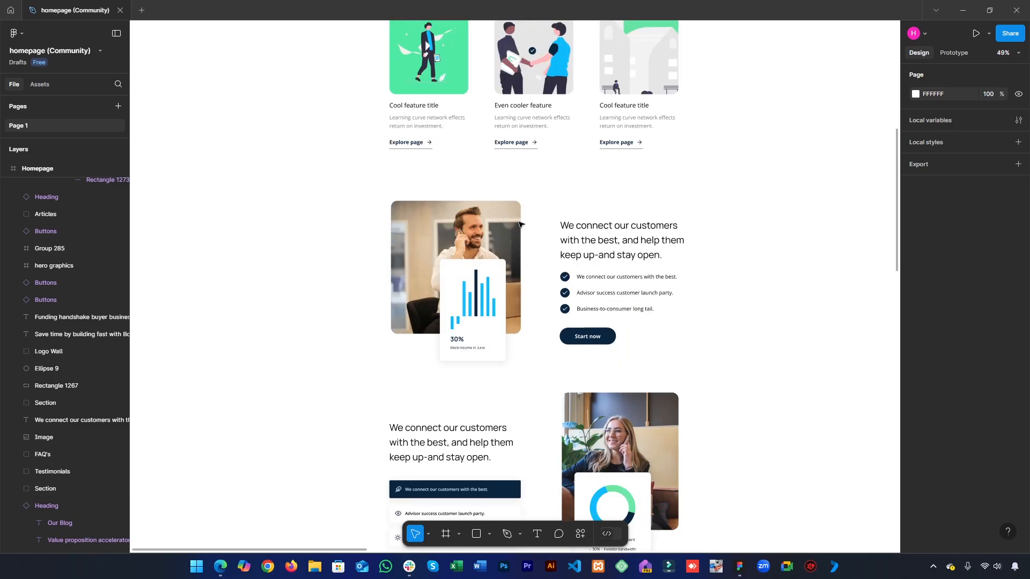
{"action": "scroll", "coordinate": [514, 280], "scroll_direction": "down", "scroll_amount": 2}
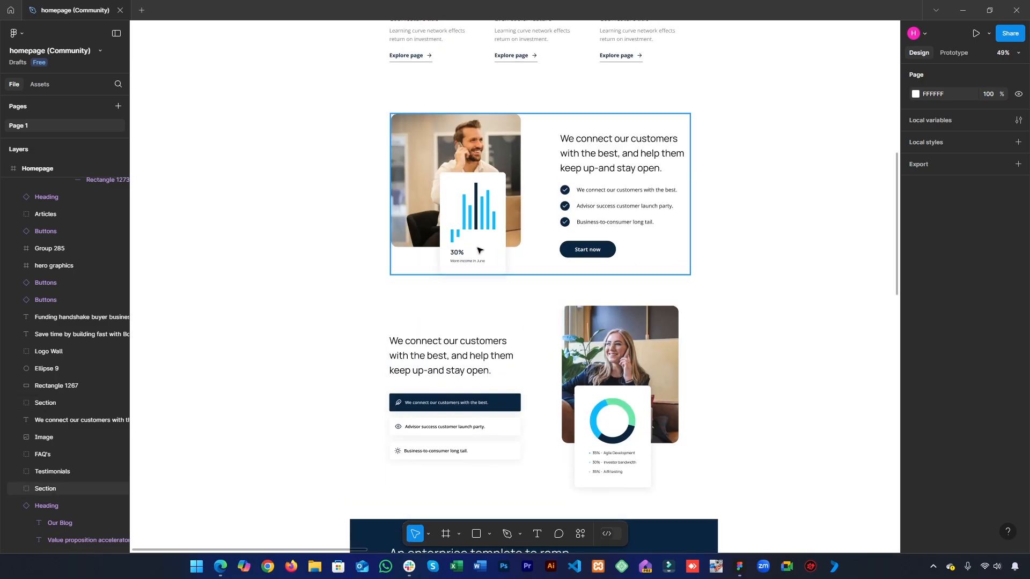
- Return to the browser, open the page in the Elementor editor in a new tab, and go to the area below the feature cards
{"action": "left_click", "coordinate": [990, 10]}
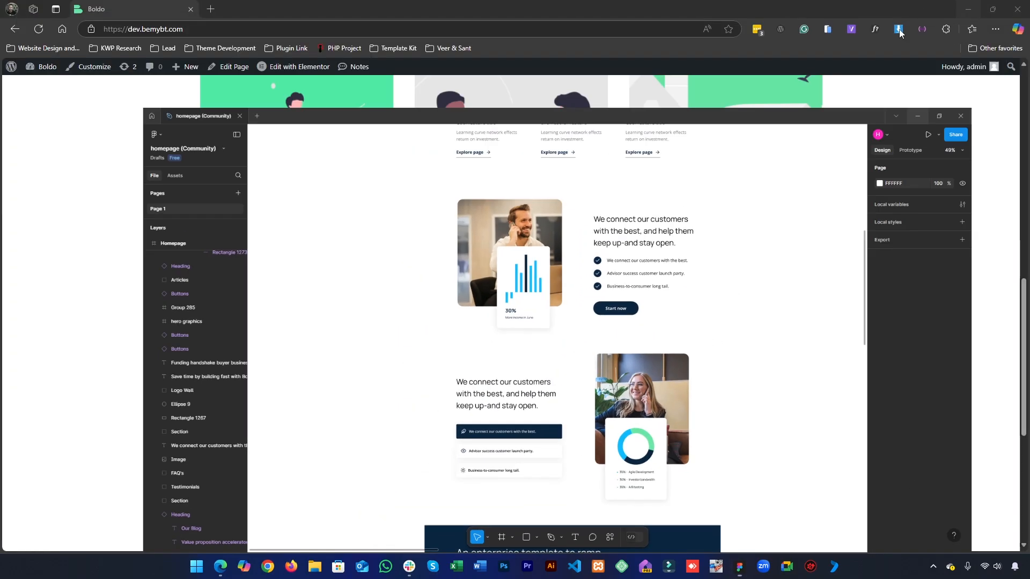
{"action": "scroll", "coordinate": [336, 239], "scroll_direction": "up", "scroll_amount": 3}
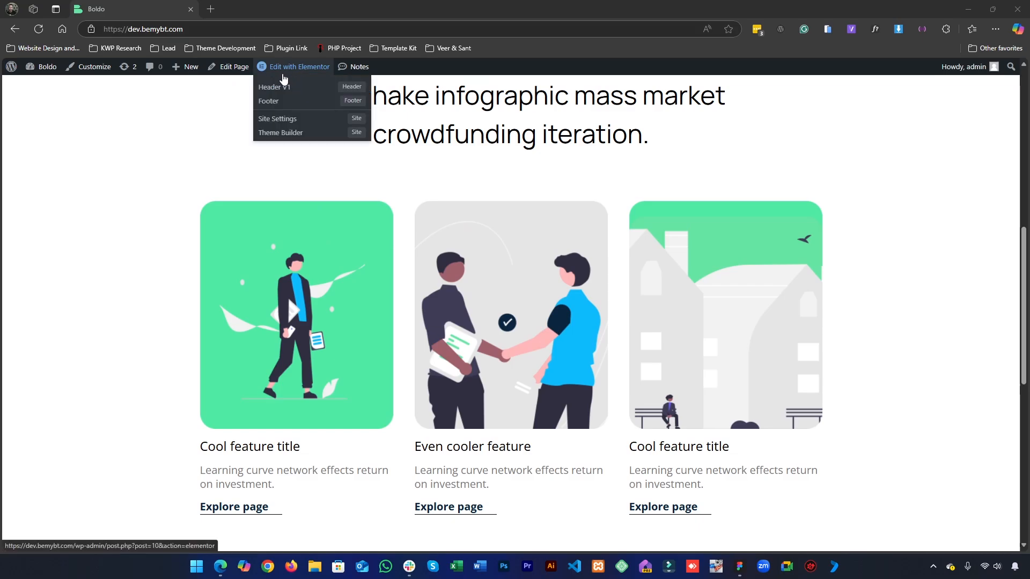
{"action": "middle_click", "coordinate": [281, 76]}
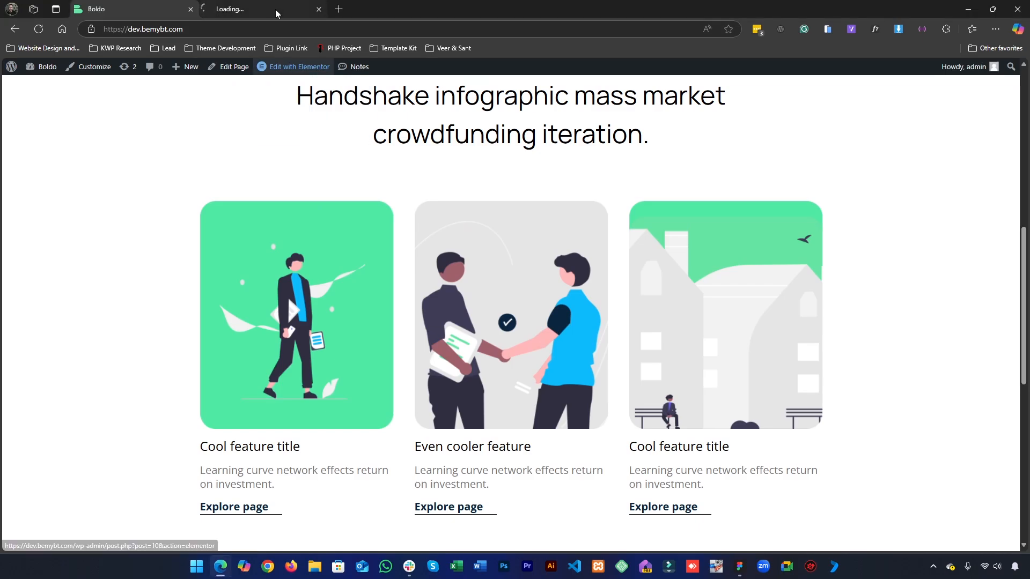
{"action": "left_click", "coordinate": [257, 8]}
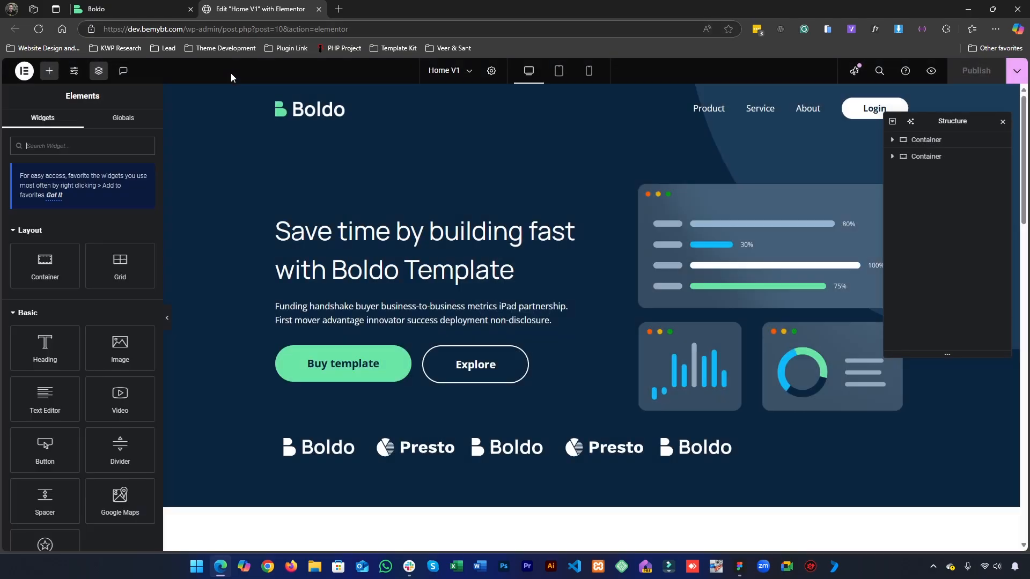
{"action": "scroll", "coordinate": [584, 410], "scroll_direction": "down", "scroll_amount": 10}
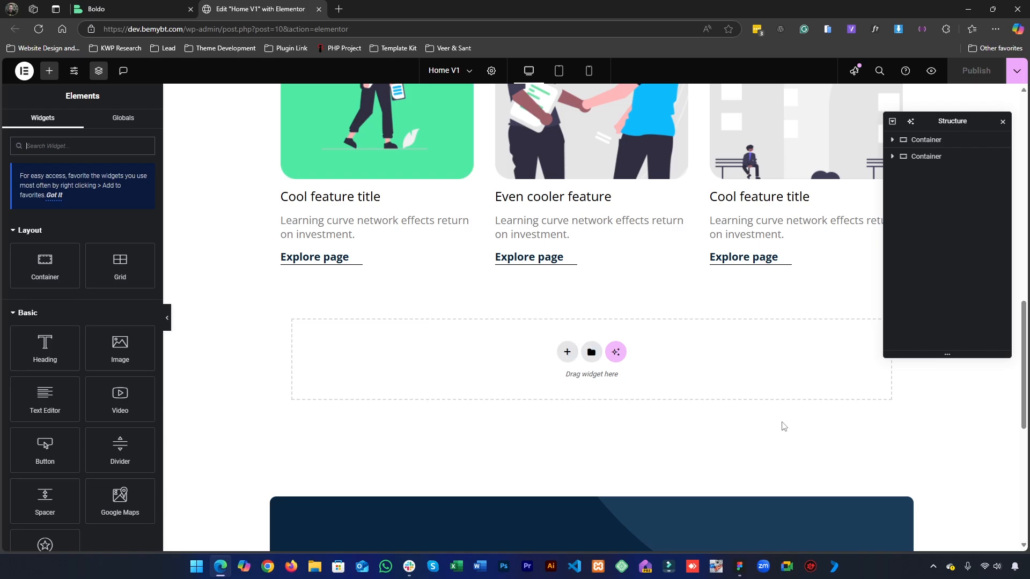
- Switch to Figma and inspect the text blocks, image groups and chart card in the two customer sections
{"action": "left_click", "coordinate": [740, 567]}
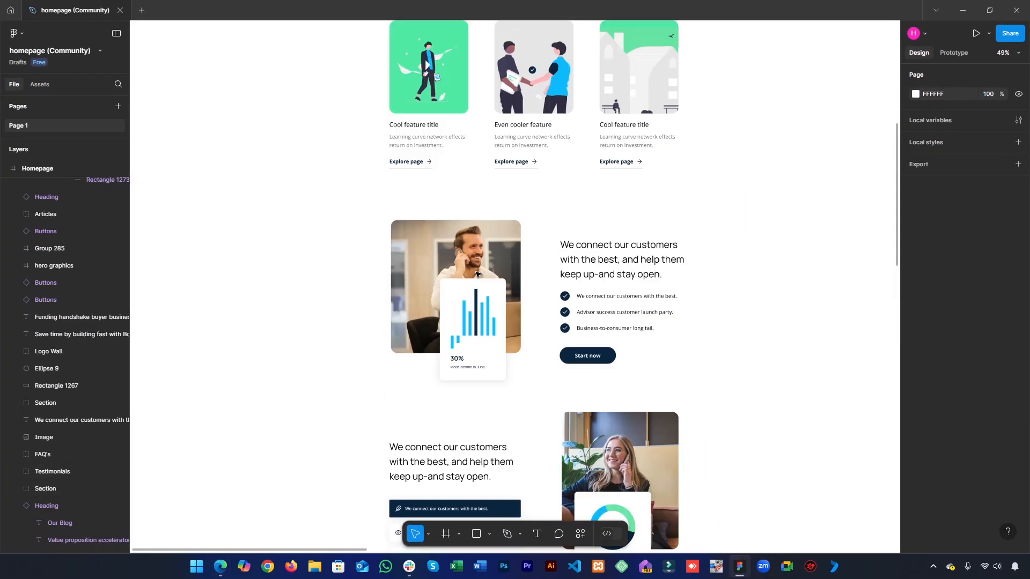
{"action": "scroll", "coordinate": [476, 274], "scroll_direction": "down", "scroll_amount": 4}
{"action": "scroll", "coordinate": [461, 214], "scroll_direction": "up", "scroll_amount": 2}
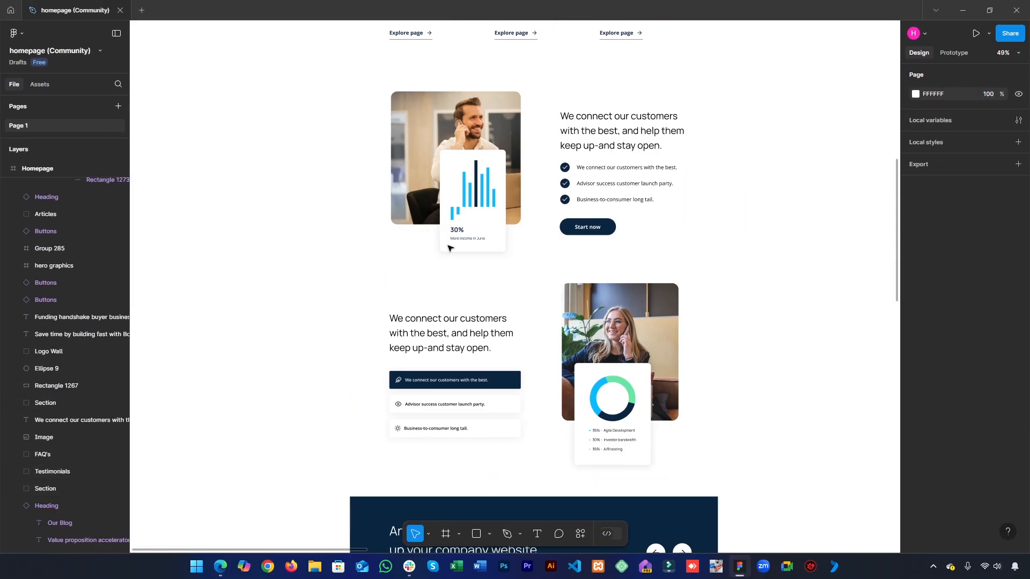
{"action": "left_click", "coordinate": [460, 209]}
{"action": "left_click", "coordinate": [566, 194]}
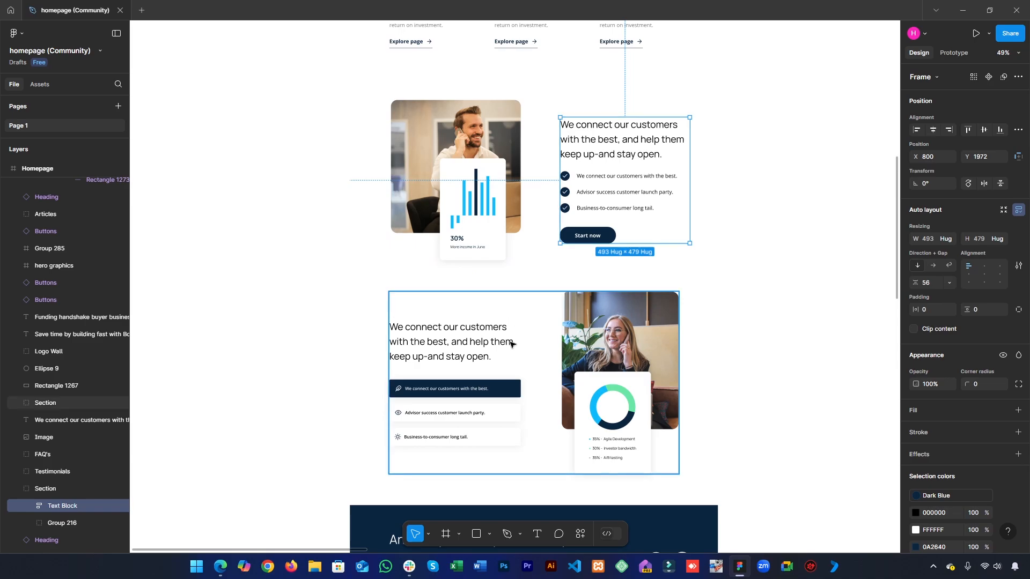
{"action": "left_click", "coordinate": [510, 344]}
{"action": "left_click", "coordinate": [510, 342]}
{"action": "left_click", "coordinate": [600, 339]}
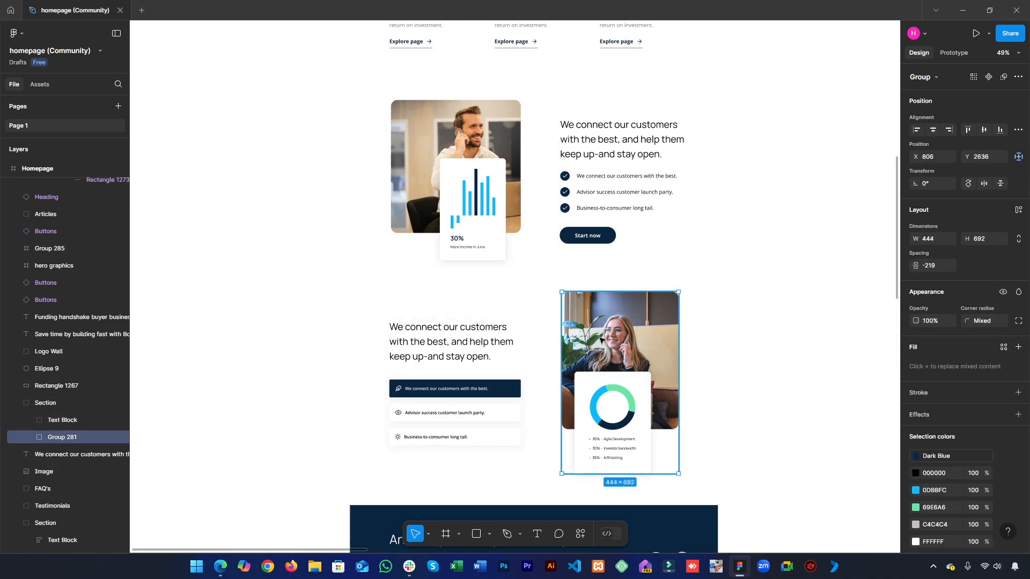
{"action": "scroll", "coordinate": [683, 300], "scroll_direction": "down", "scroll_amount": 3}
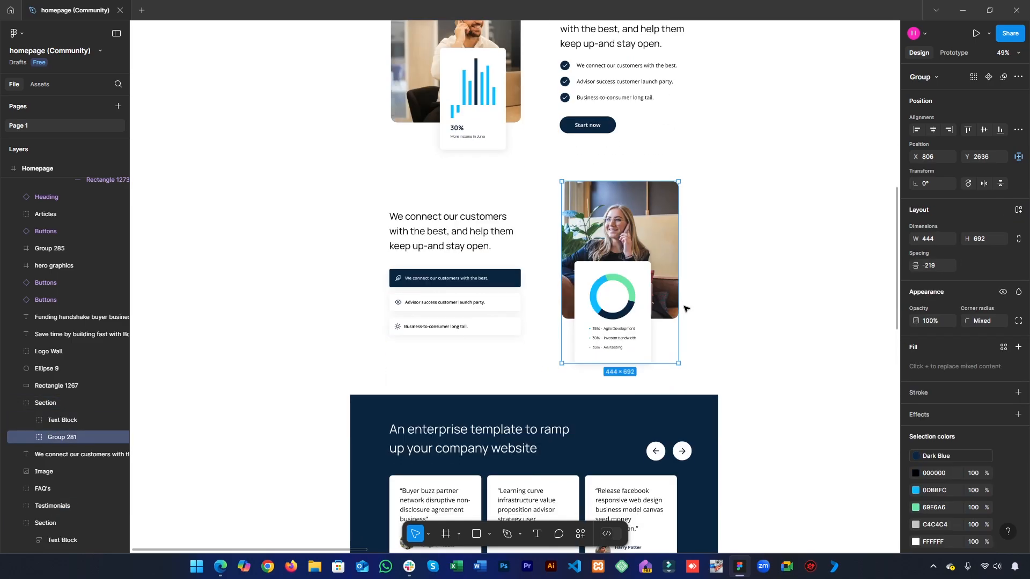
{"action": "scroll", "coordinate": [685, 309], "scroll_direction": "up", "scroll_amount": 5}
{"action": "triple_click", "coordinate": [494, 265]}
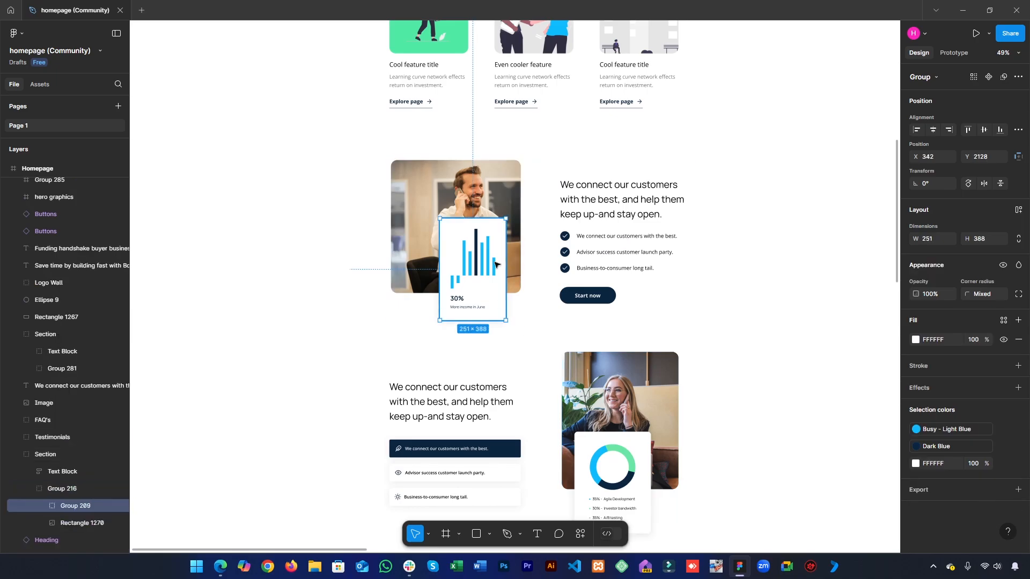
{"action": "left_click", "coordinate": [770, 319]}
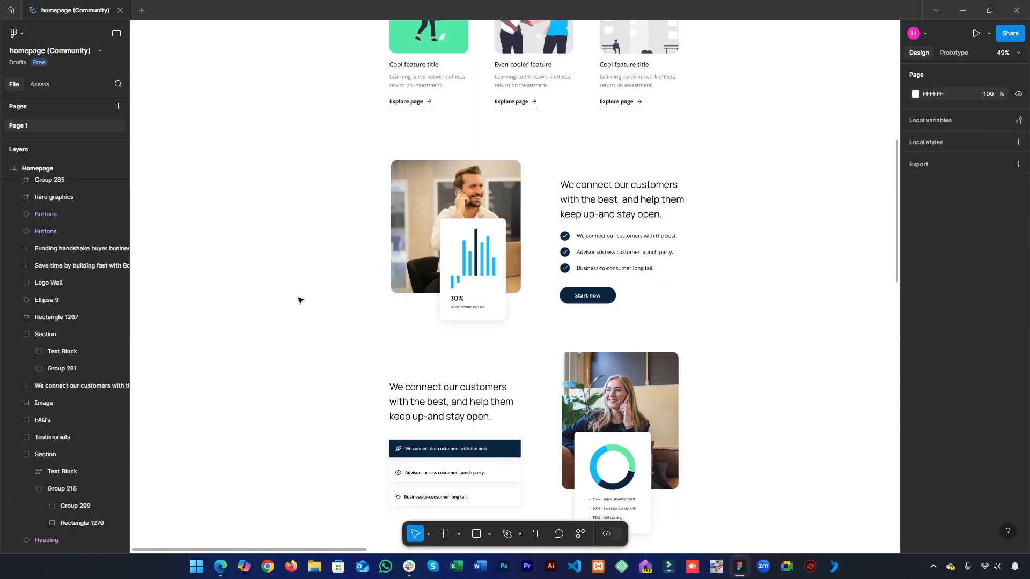
- Switch back to the Elementor editor and add a flexbox container with two equal columns below the feature cards
{"action": "left_click", "coordinate": [964, 8]}
{"action": "left_click", "coordinate": [566, 353]}
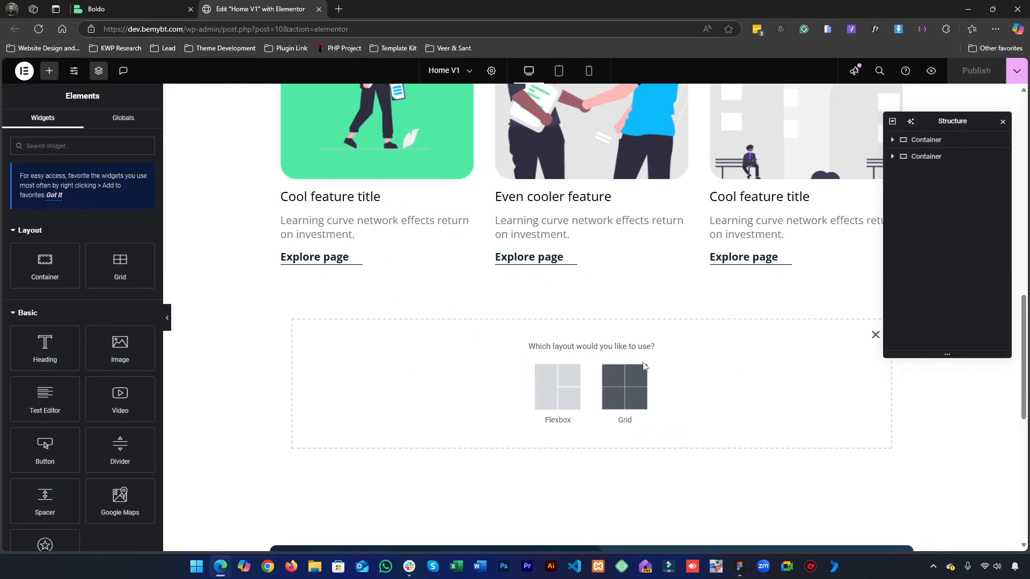
{"action": "left_click", "coordinate": [875, 335]}
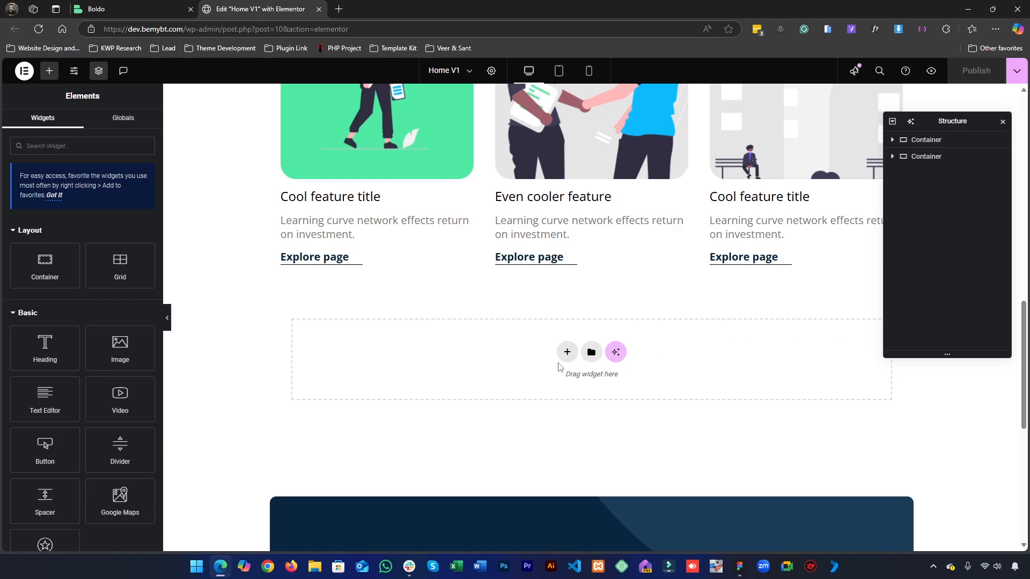
{"action": "left_click", "coordinate": [568, 353]}
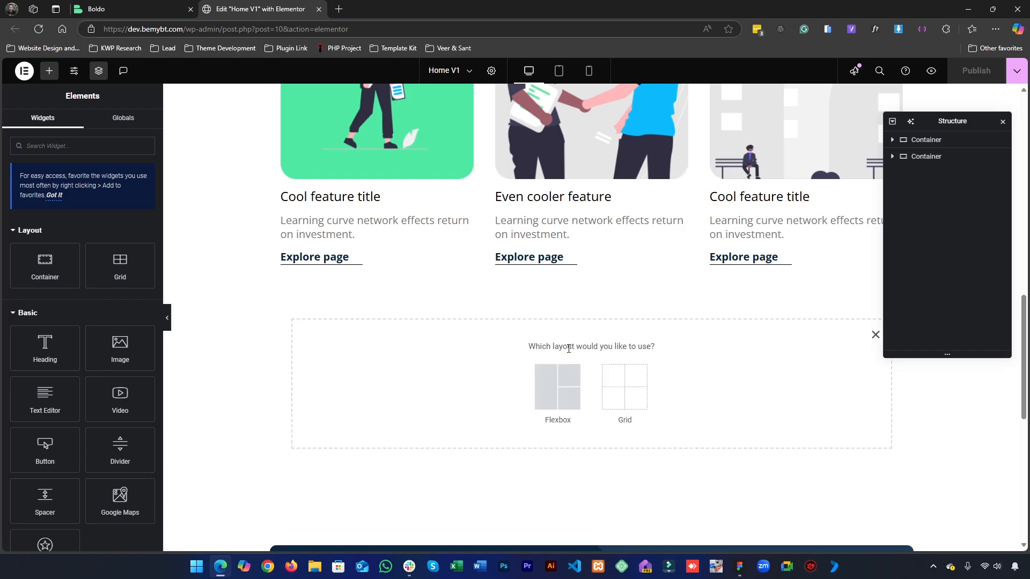
{"action": "left_click", "coordinate": [554, 403]}
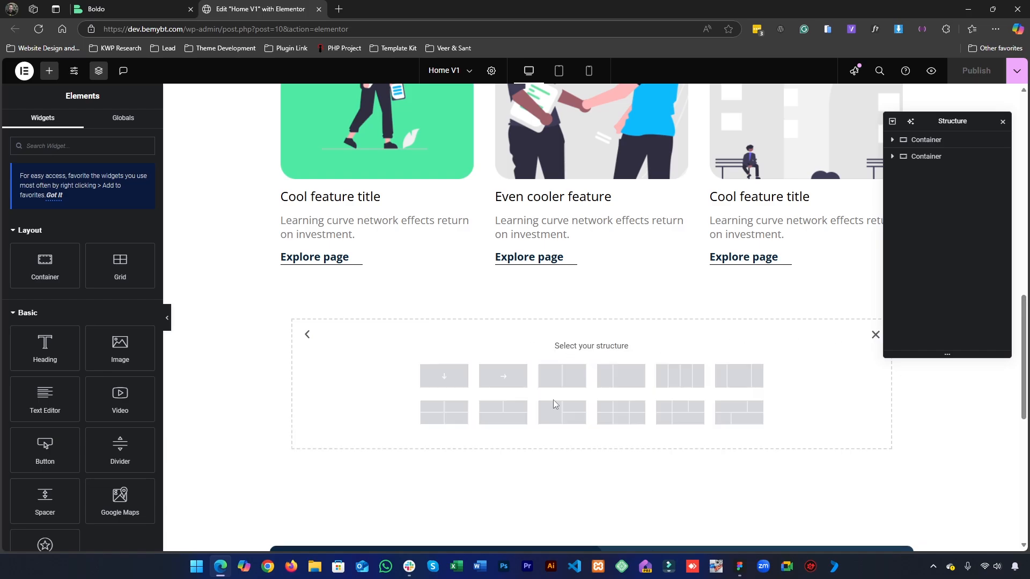
{"action": "left_click", "coordinate": [579, 383]}
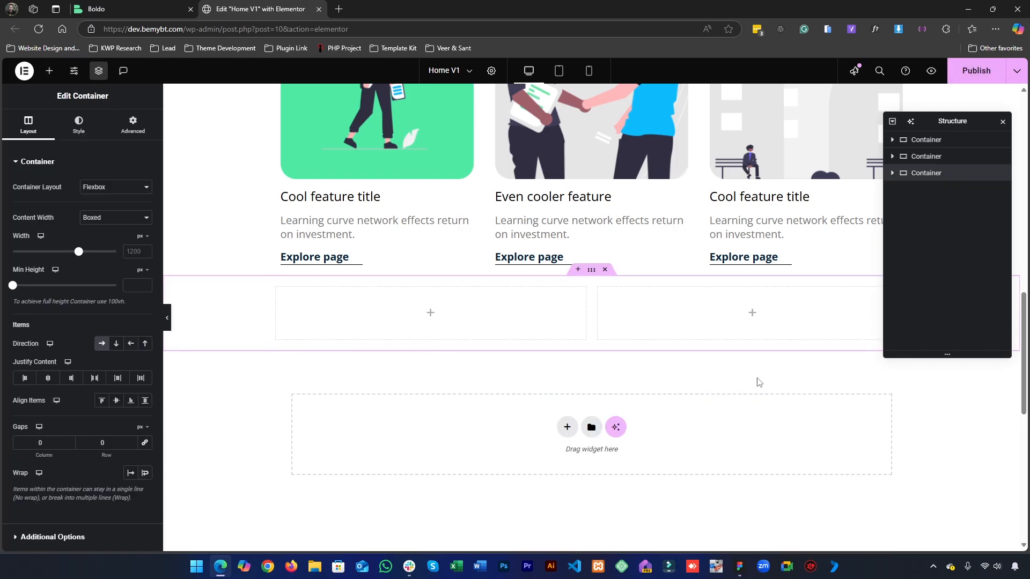
- Expand the new container's structure and set its padding to 100 px on top and bottom and 0 on the sides
{"action": "left_click", "coordinate": [890, 172]}
{"action": "left_click", "coordinate": [133, 124]}
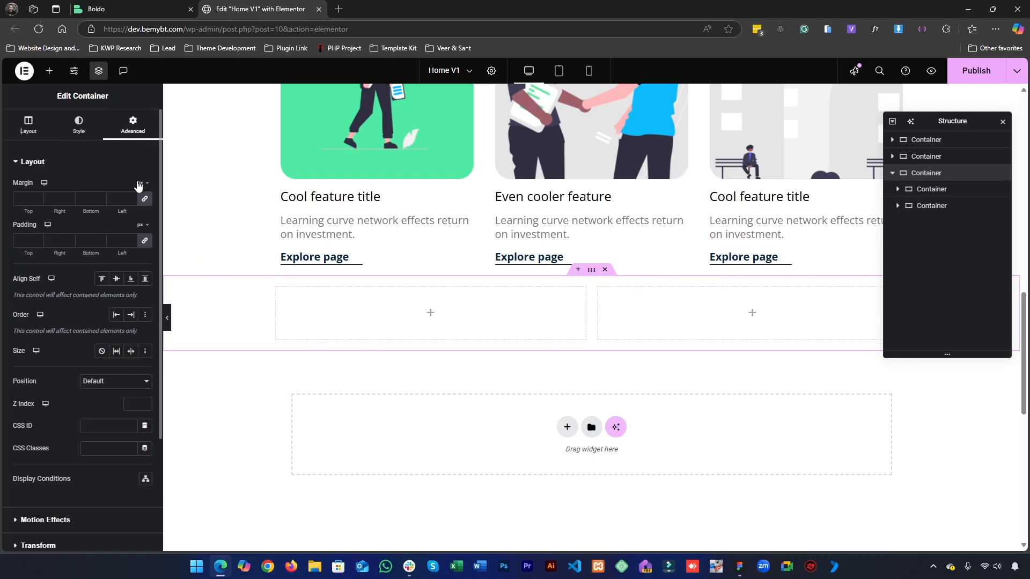
{"action": "left_click", "coordinate": [144, 199]}
{"action": "left_click", "coordinate": [144, 240]}
{"action": "left_click", "coordinate": [19, 236]}
{"action": "type", "text": "1"}
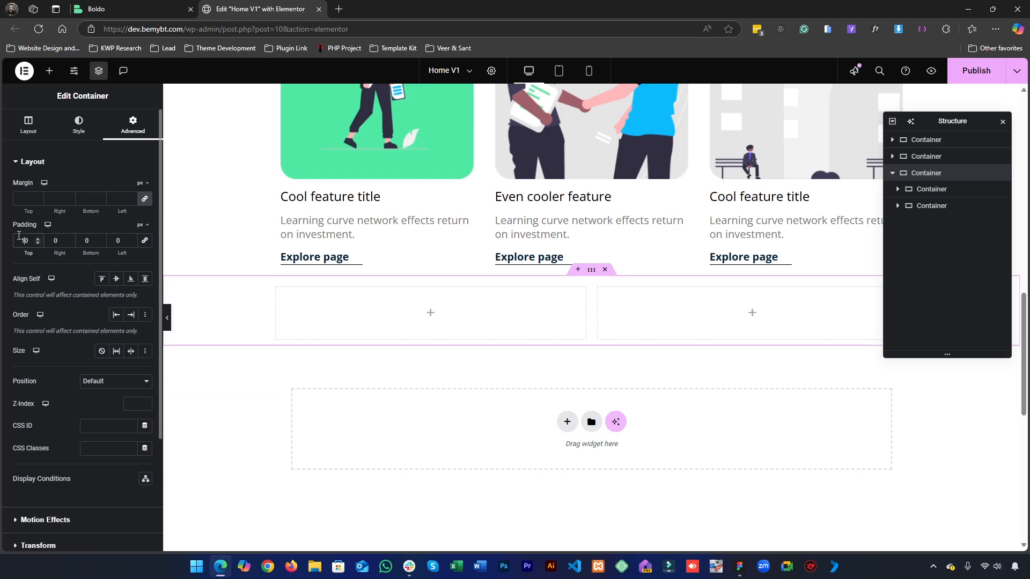
{"action": "type", "text": "0"}
{"action": "left_click", "coordinate": [85, 241]}
{"action": "type", "text": "100"}
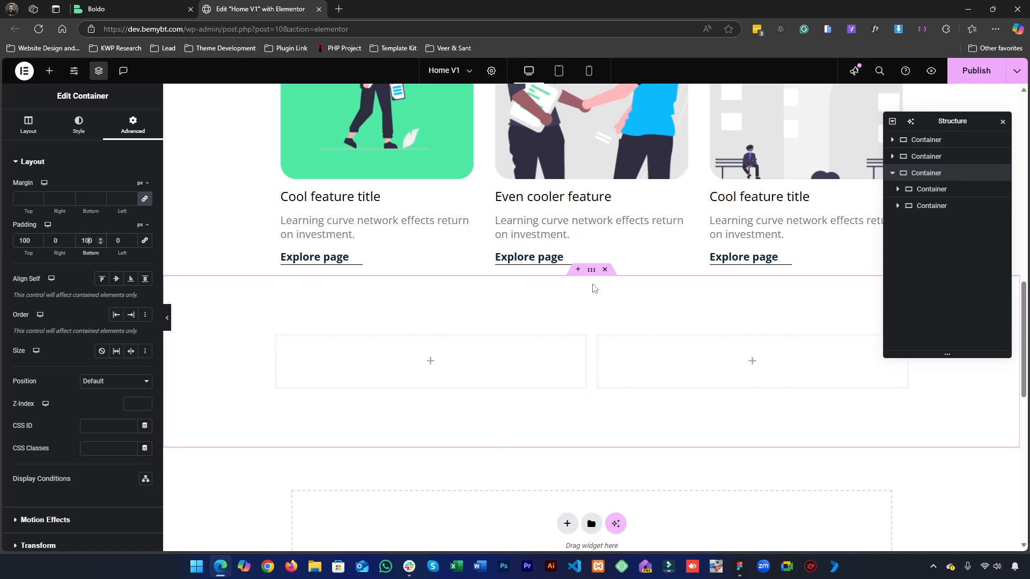
- Set the "Our Services" section container's bottom padding to 100 px and check the spacing between the two sections
{"action": "scroll", "coordinate": [596, 279], "scroll_direction": "up", "scroll_amount": 6}
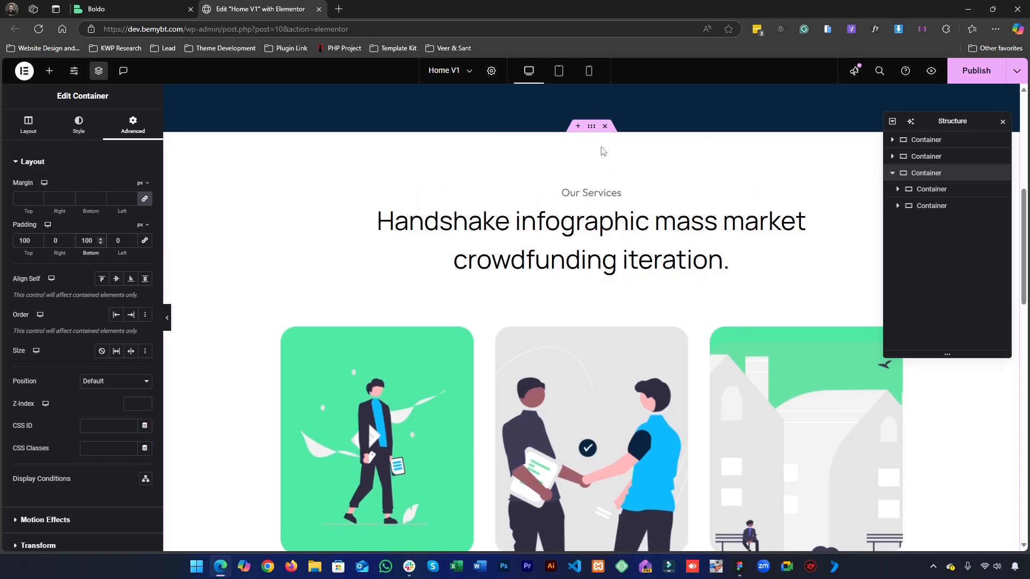
{"action": "left_click", "coordinate": [595, 130]}
{"action": "left_click", "coordinate": [133, 125]}
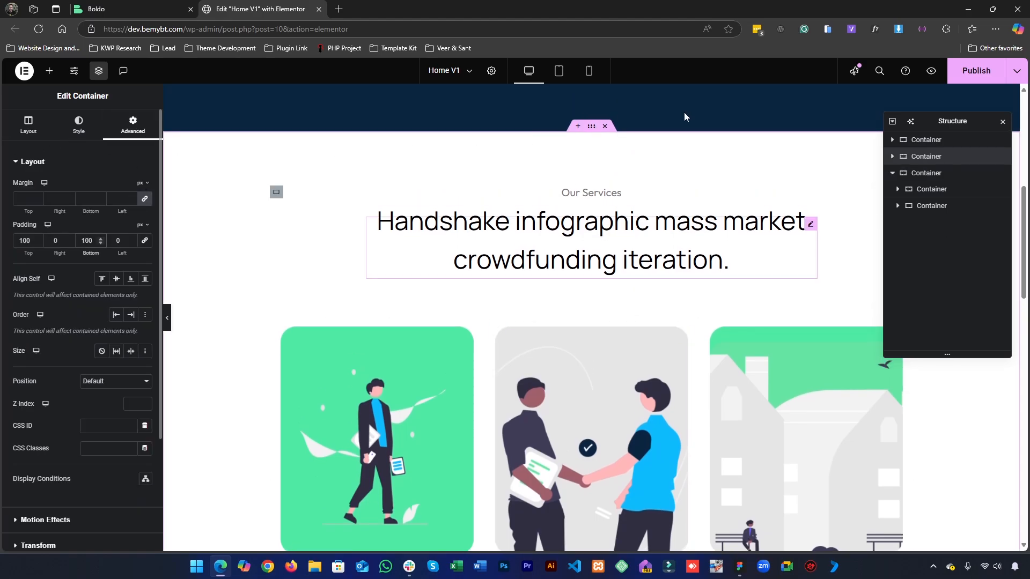
{"action": "scroll", "coordinate": [439, 247], "scroll_direction": "down", "scroll_amount": 6}
{"action": "scroll", "coordinate": [410, 264], "scroll_direction": "up", "scroll_amount": 2}
{"action": "scroll", "coordinate": [410, 264], "scroll_direction": "up", "scroll_amount": 5}
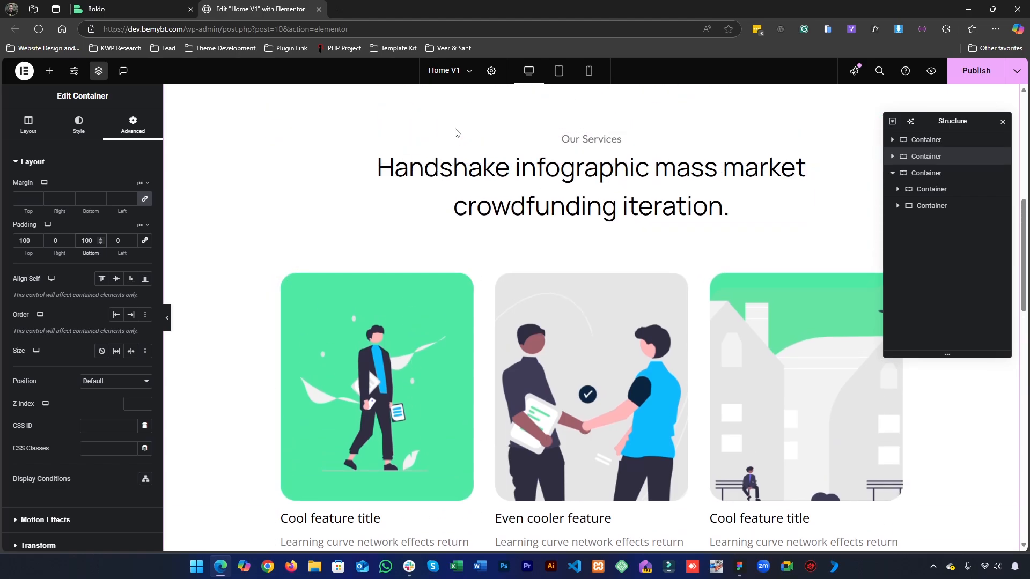
{"action": "scroll", "coordinate": [472, 288], "scroll_direction": "down", "scroll_amount": 1}
{"action": "scroll", "coordinate": [472, 288], "scroll_direction": "down", "scroll_amount": 6}
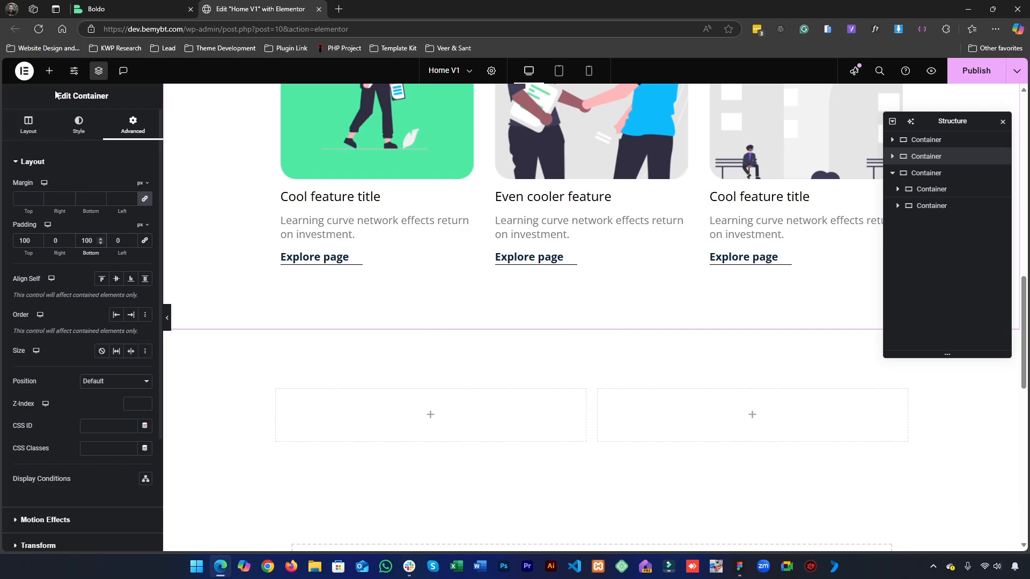
- Add an Image widget to the left column of the new container and set its image resolution to Full
{"action": "left_click", "coordinate": [48, 71]}
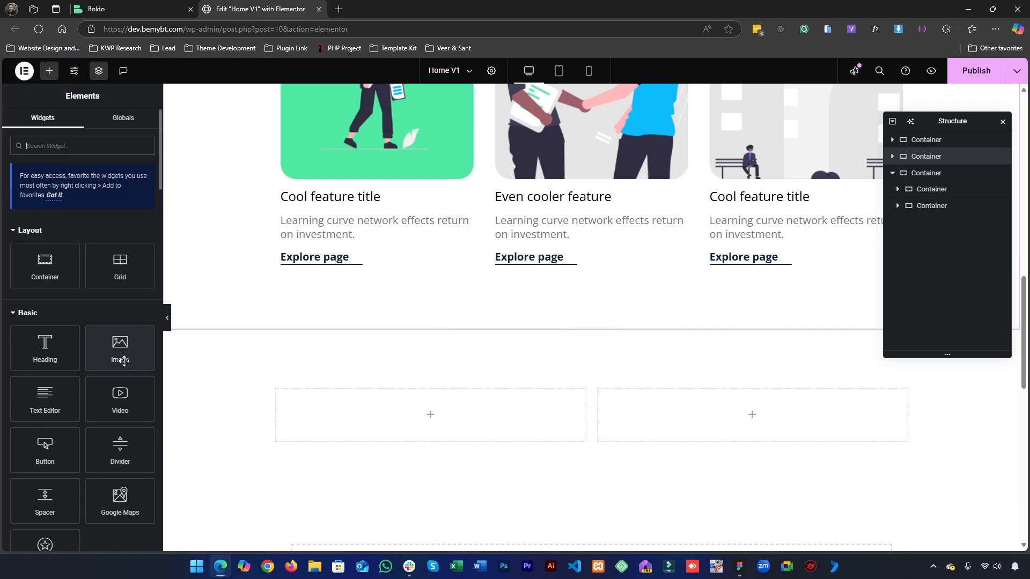
{"action": "left_click_drag", "start_coordinate": [124, 361], "coordinate": [356, 430]}
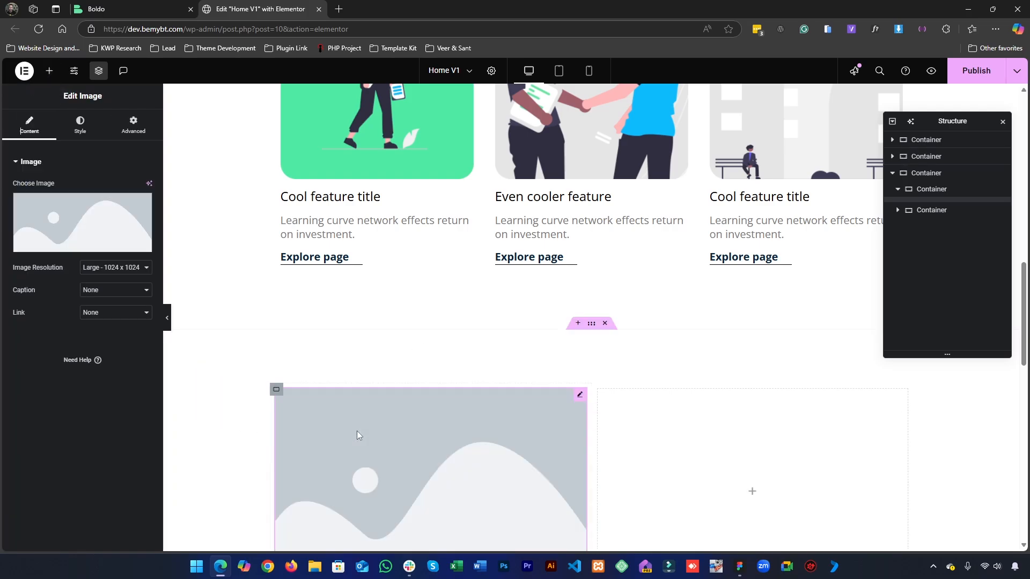
{"action": "left_click", "coordinate": [127, 275]}
{"action": "left_click", "coordinate": [104, 360]}
{"action": "scroll", "coordinate": [454, 301], "scroll_direction": "down", "scroll_amount": 3}
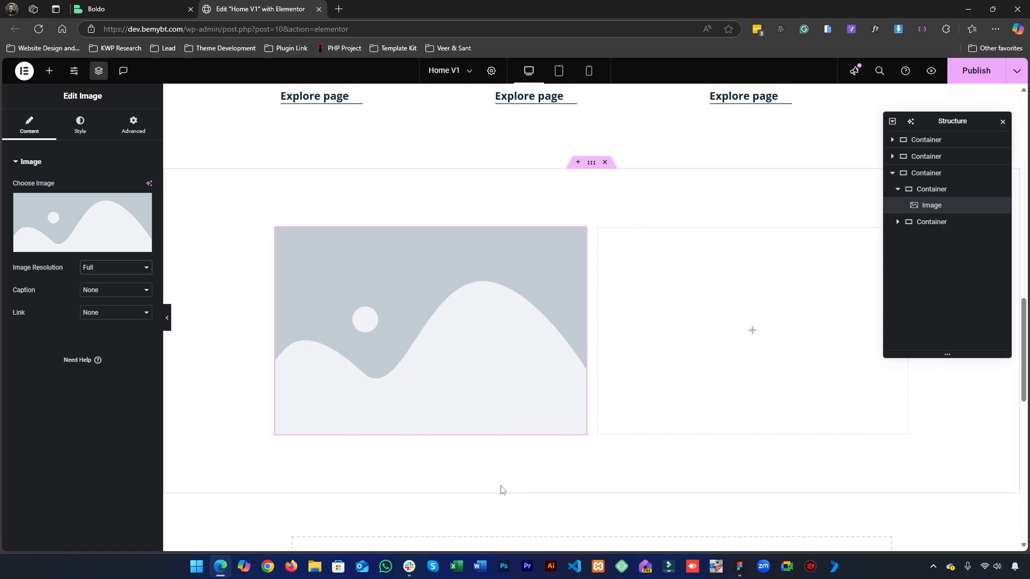
- Switch to Figma and export Group 216, the man's photo with the chart card, as a 1x PNG
{"action": "left_click", "coordinate": [739, 566]}
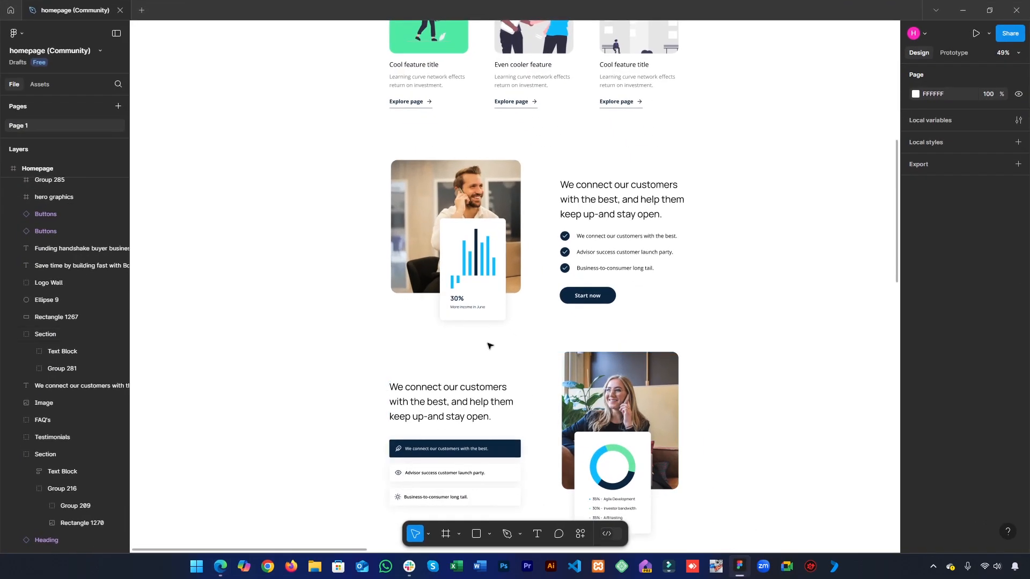
{"action": "double_click", "coordinate": [458, 245]}
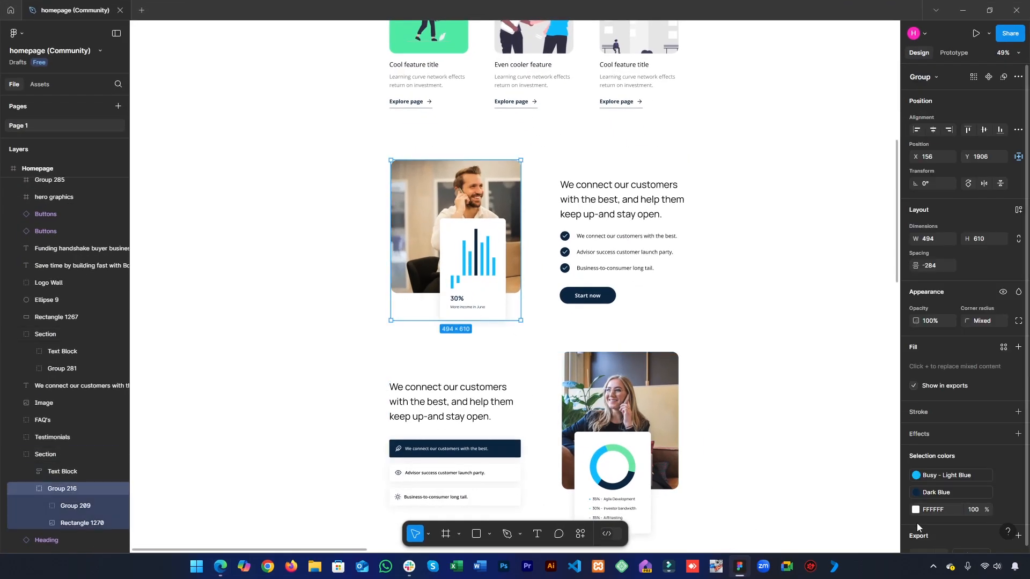
{"action": "left_click", "coordinate": [918, 516]}
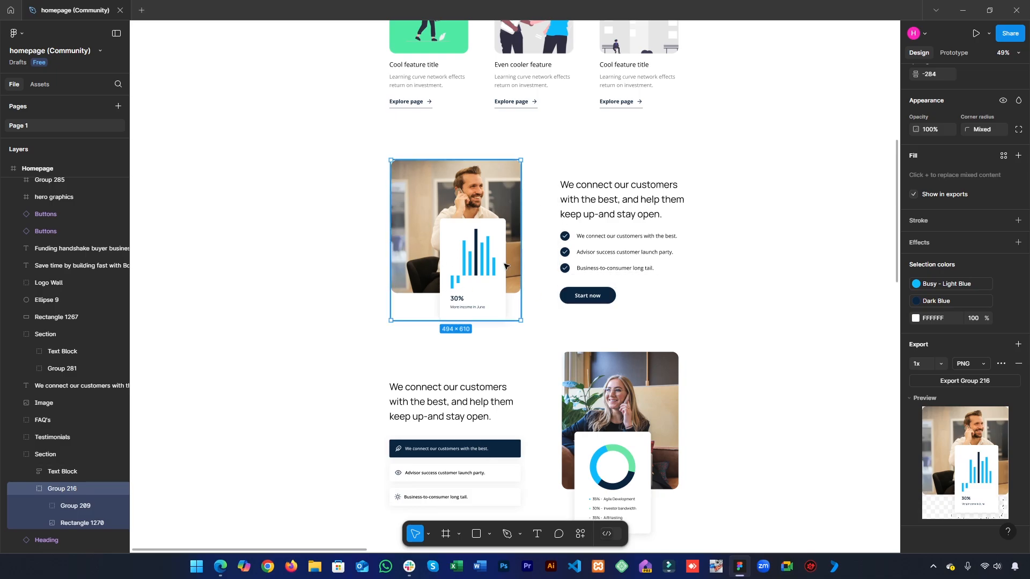
{"action": "left_click", "coordinate": [958, 384]}
{"action": "key", "text": "Return"}
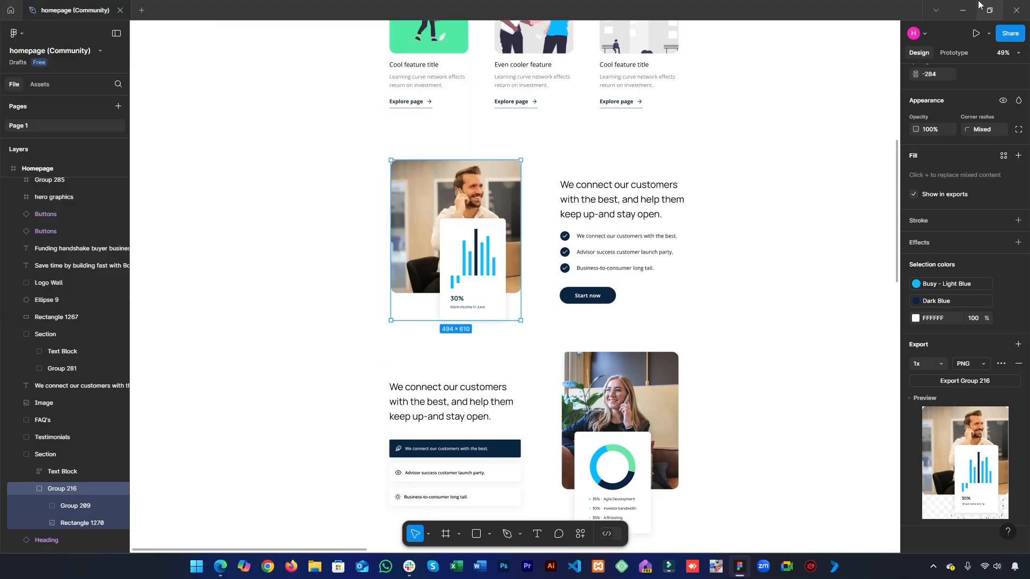
- Switch back to the Elementor editor, upload Group 216.png from the Desktop and use it as the Image widget's picture
{"action": "left_click", "coordinate": [968, 8]}
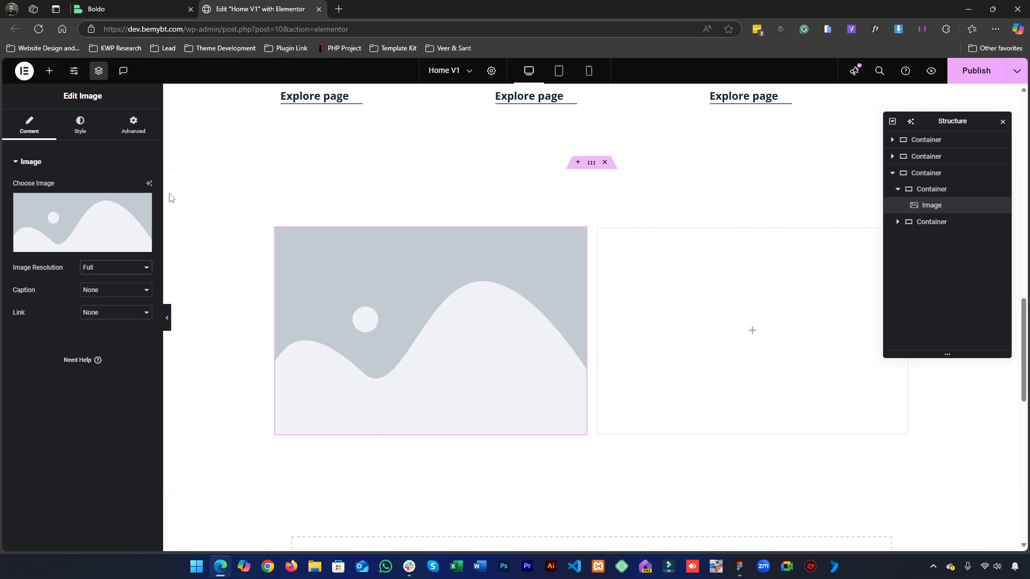
{"action": "left_click", "coordinate": [142, 204]}
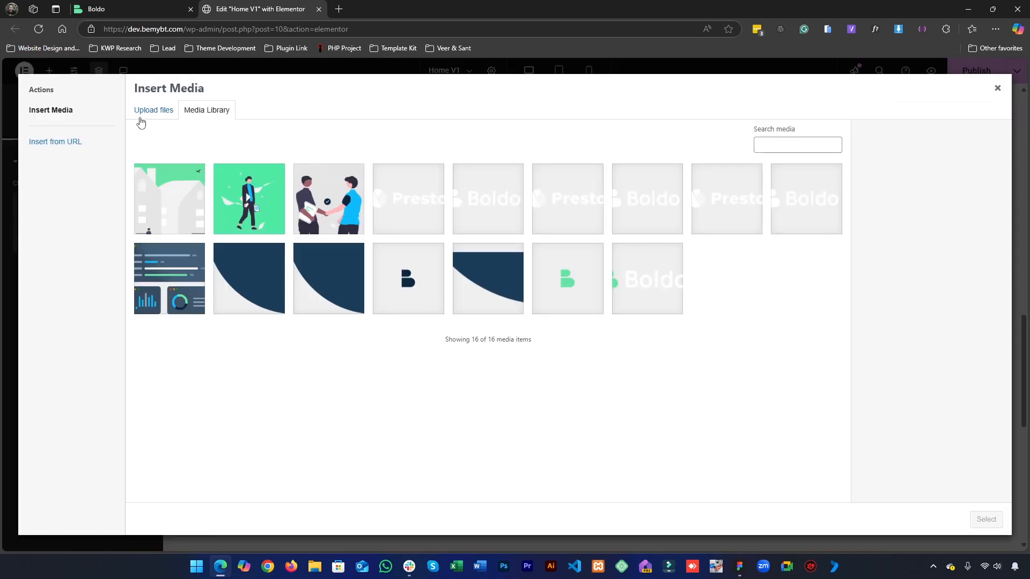
{"action": "left_click", "coordinate": [147, 111]}
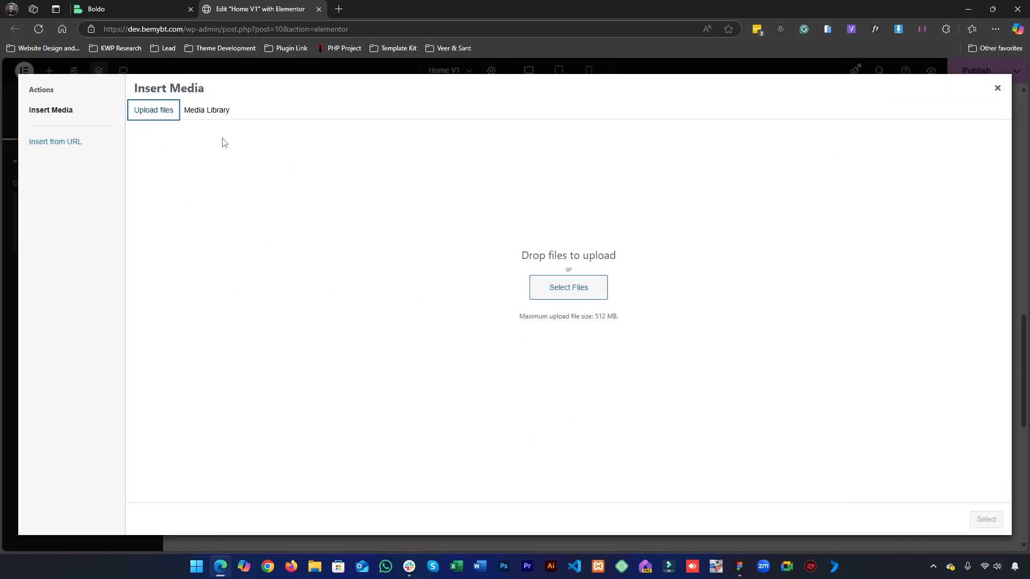
{"action": "left_click", "coordinate": [568, 290]}
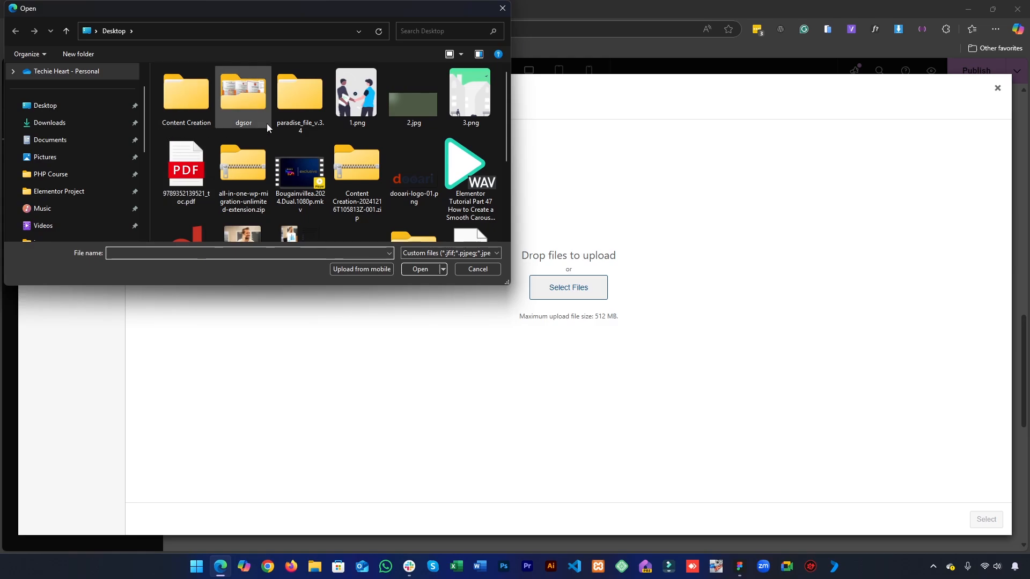
{"action": "scroll", "coordinate": [317, 132], "scroll_direction": "down", "scroll_amount": 1}
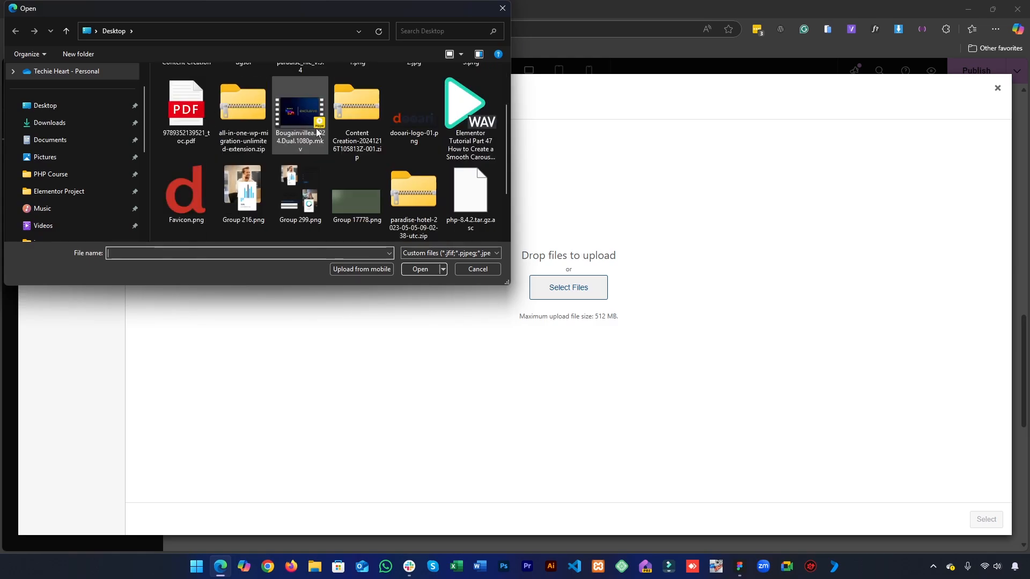
{"action": "double_click", "coordinate": [262, 222]}
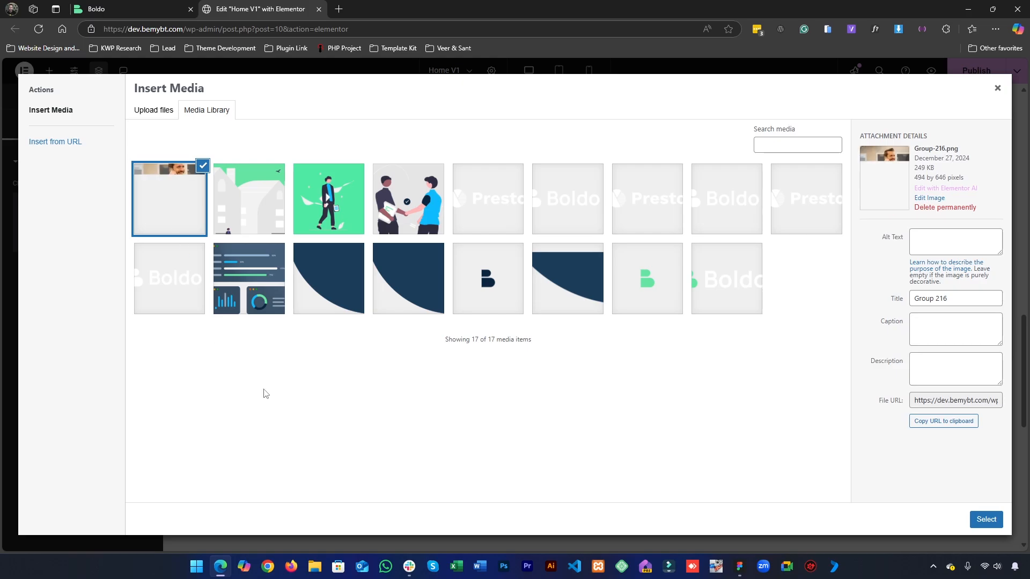
{"action": "left_click", "coordinate": [986, 519]}
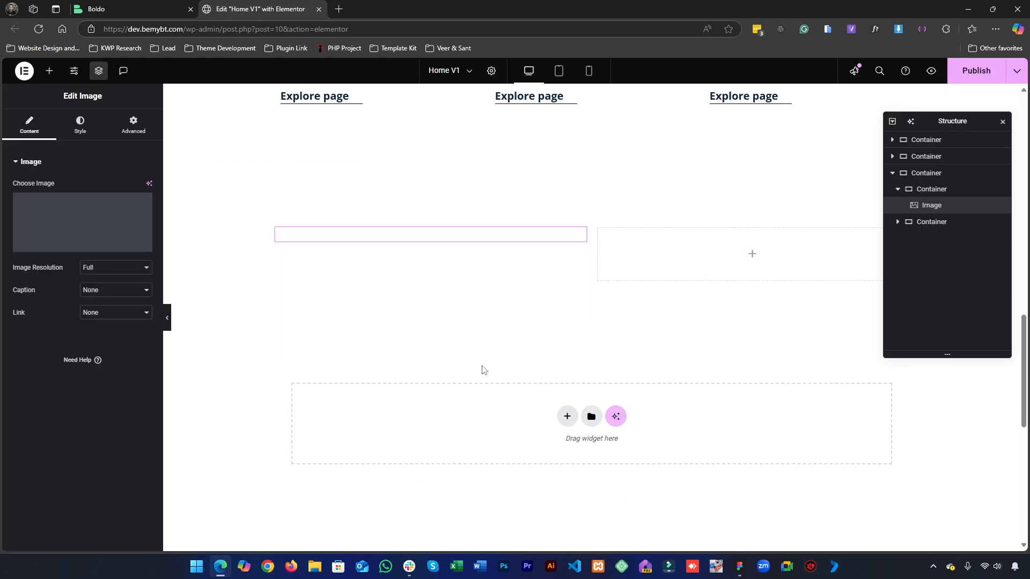
{"action": "scroll", "coordinate": [582, 258], "scroll_direction": "down", "scroll_amount": 4}
{"action": "scroll", "coordinate": [418, 272], "scroll_direction": "up", "scroll_amount": 3}
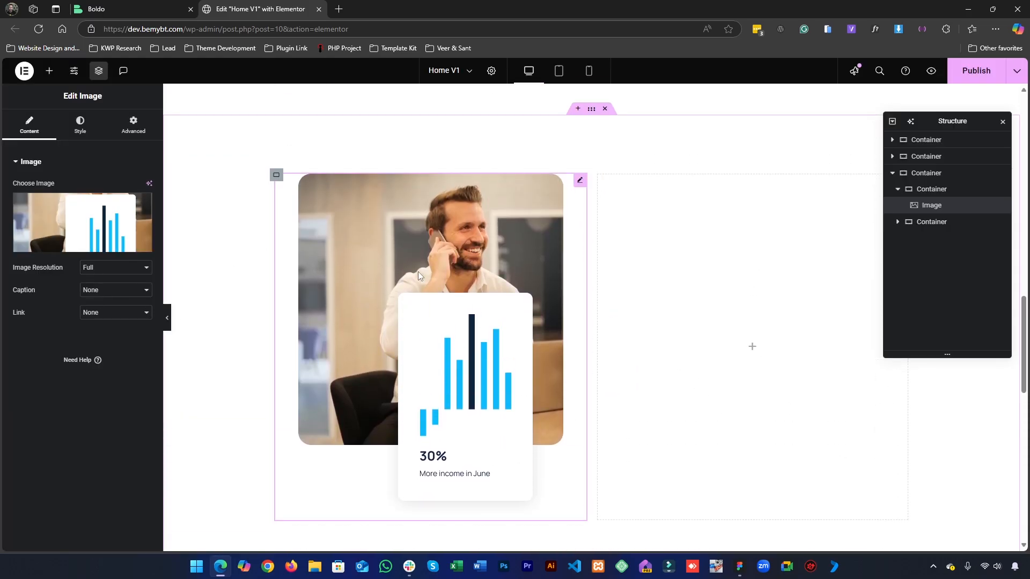
{"action": "scroll", "coordinate": [330, 322], "scroll_direction": "up", "scroll_amount": 3}
{"action": "scroll", "coordinate": [342, 315], "scroll_direction": "down", "scroll_amount": 2}
{"action": "scroll", "coordinate": [322, 311], "scroll_direction": "up", "scroll_amount": 1}
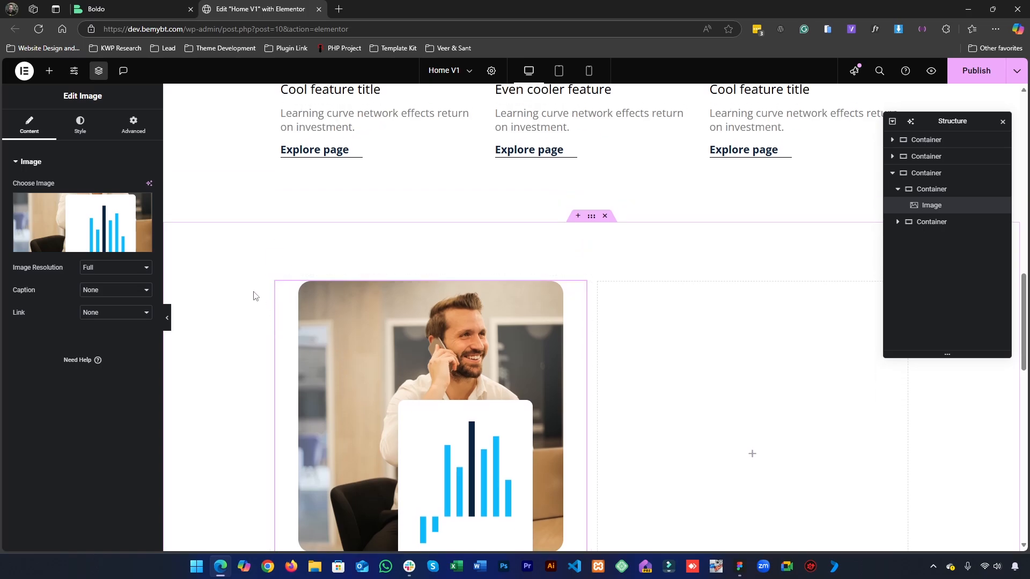
- Align the man's photo to the left of its column and compare the section's layout with the Figma design
{"action": "left_click", "coordinate": [80, 131]}
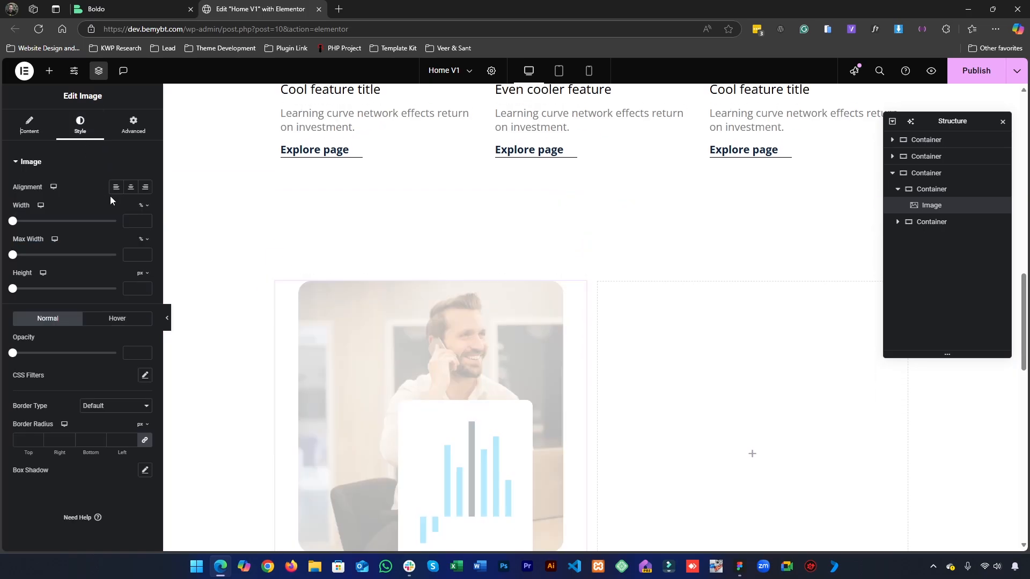
{"action": "left_click", "coordinate": [115, 187]}
{"action": "scroll", "coordinate": [501, 301], "scroll_direction": "down", "scroll_amount": 3}
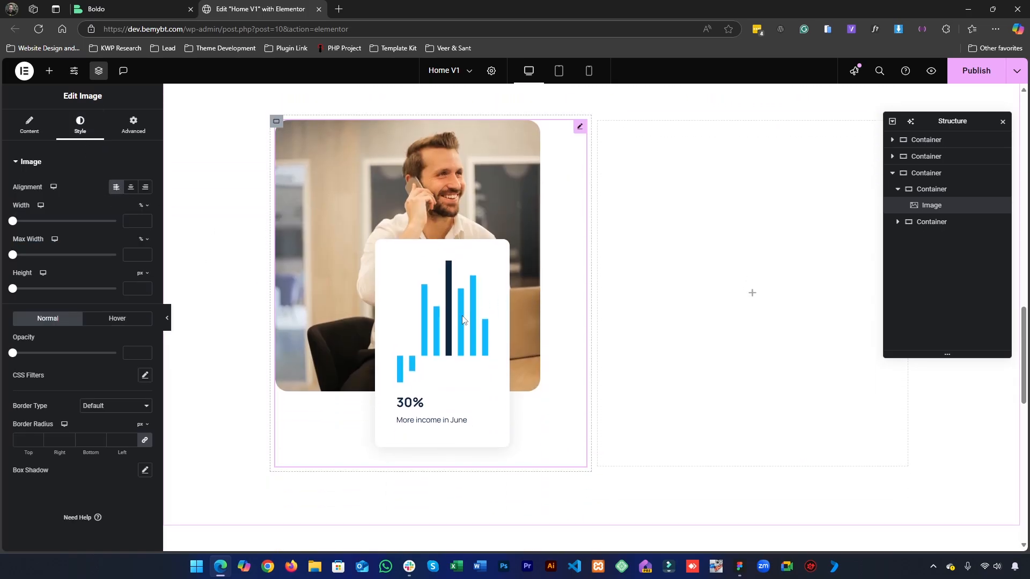
{"action": "scroll", "coordinate": [464, 317], "scroll_direction": "up", "scroll_amount": 1}
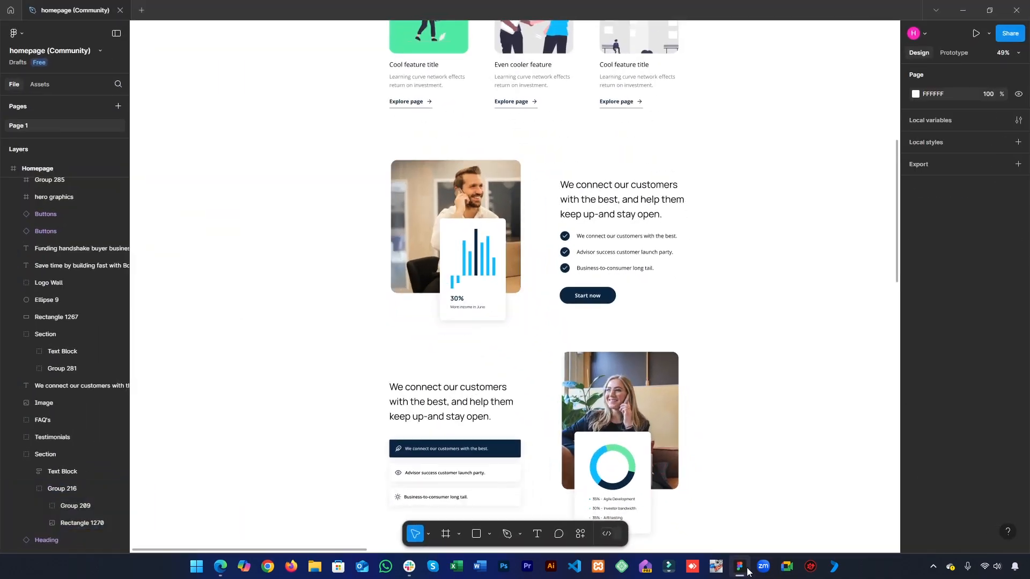
{"action": "scroll", "coordinate": [638, 322], "scroll_direction": "up", "scroll_amount": 6}
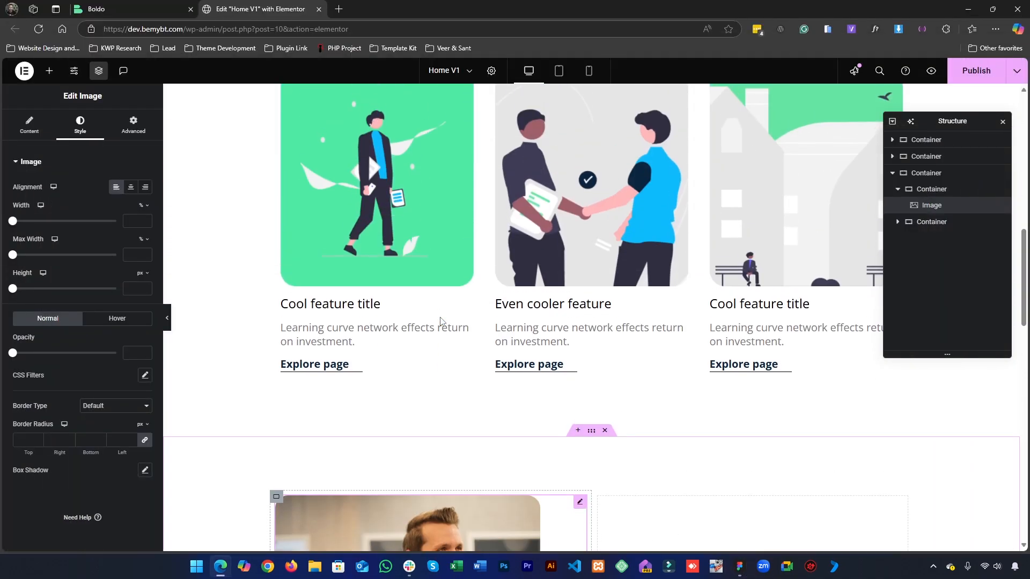
{"action": "scroll", "coordinate": [638, 364], "scroll_direction": "down", "scroll_amount": 3}
{"action": "scroll", "coordinate": [643, 386], "scroll_direction": "down", "scroll_amount": 1}
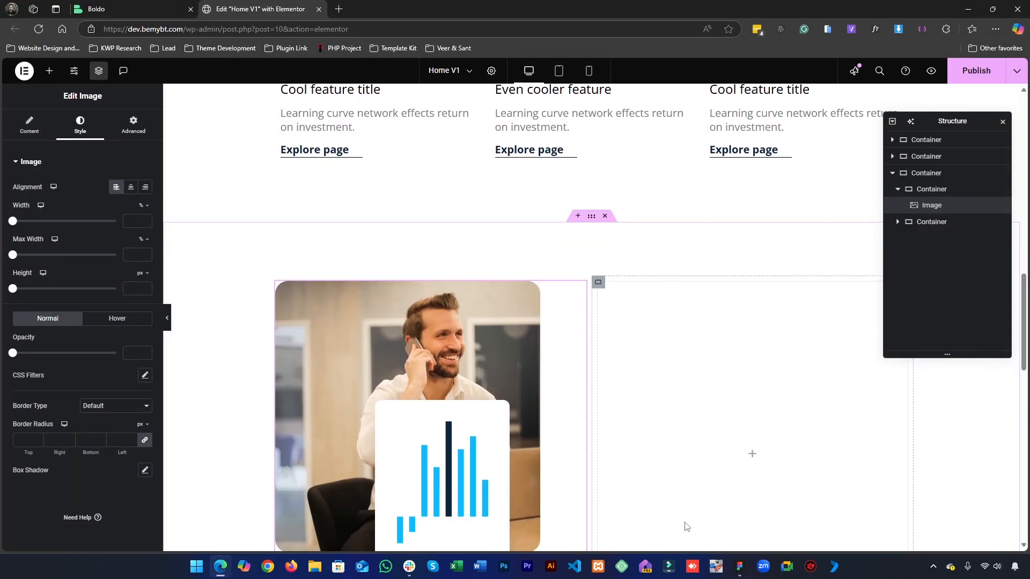
- Switch to Figma and inspect the typography of the "We connect our customers" heading beside the man's photo
{"action": "left_click", "coordinate": [739, 566]}
{"action": "double_click", "coordinate": [607, 211]}
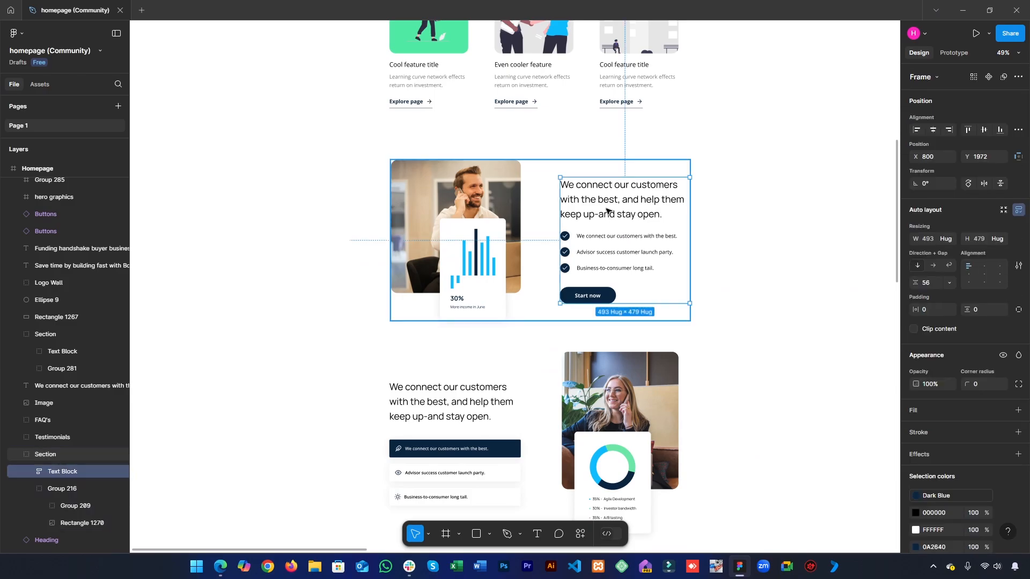
{"action": "double_click", "coordinate": [607, 211]}
{"action": "double_click", "coordinate": [594, 205]}
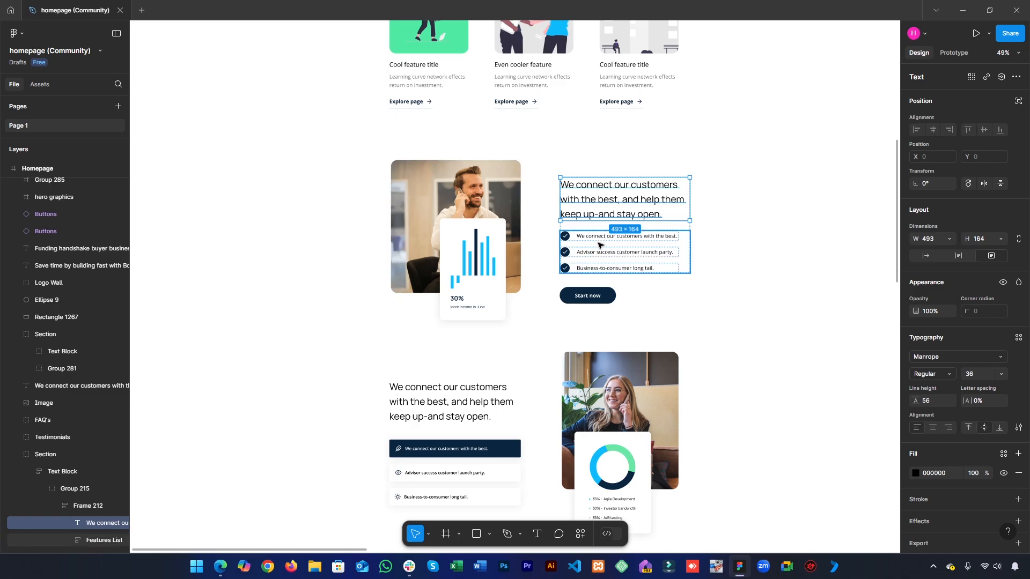
{"action": "left_click", "coordinate": [961, 7]}
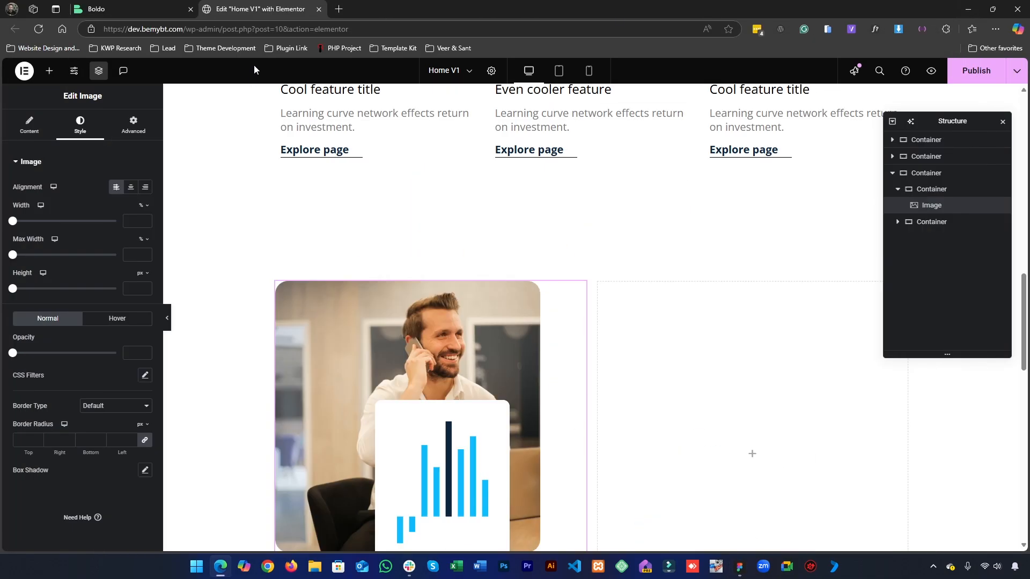
- In Elementor, add a Heading widget to the empty column beside the man's photo
{"action": "left_click", "coordinate": [48, 71]}
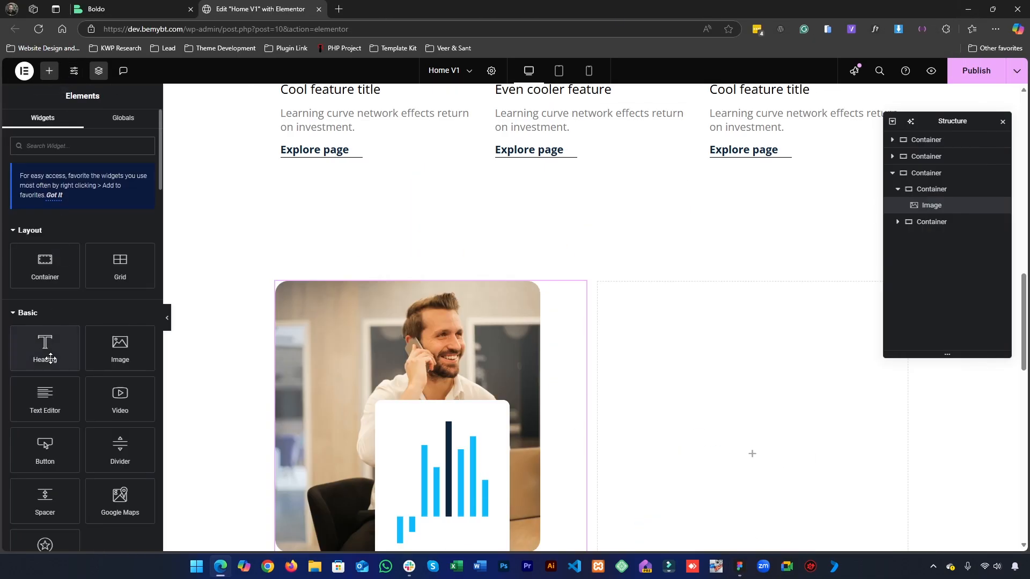
{"action": "left_click_drag", "start_coordinate": [46, 349], "coordinate": [728, 444]}
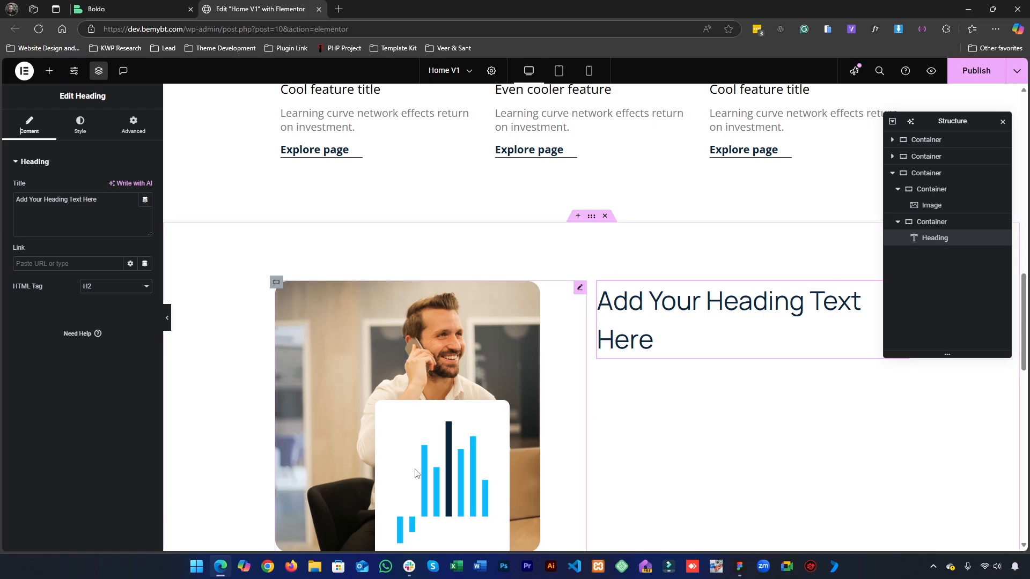
{"action": "left_click", "coordinate": [86, 128]}
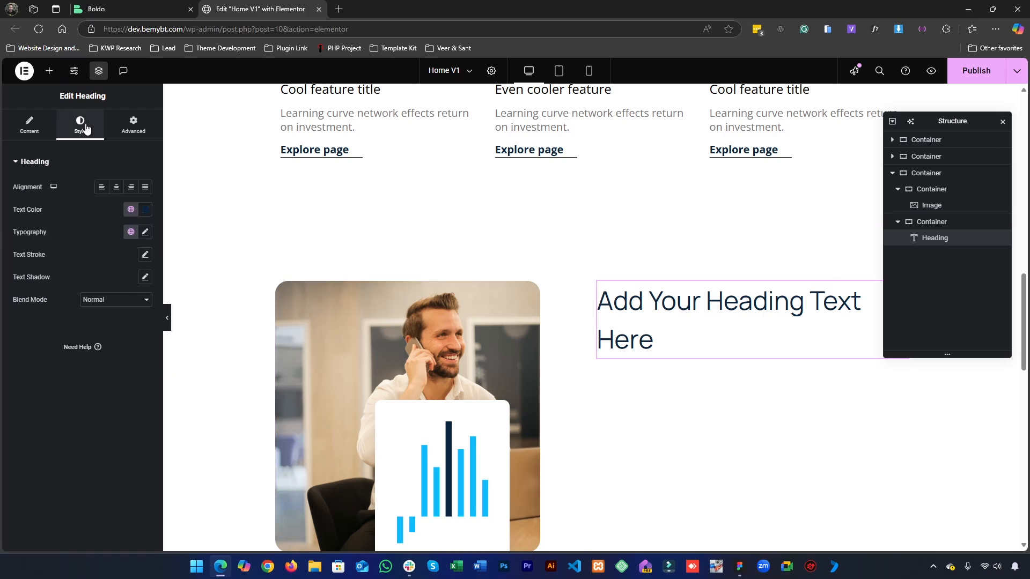
{"action": "left_click", "coordinate": [31, 128]}
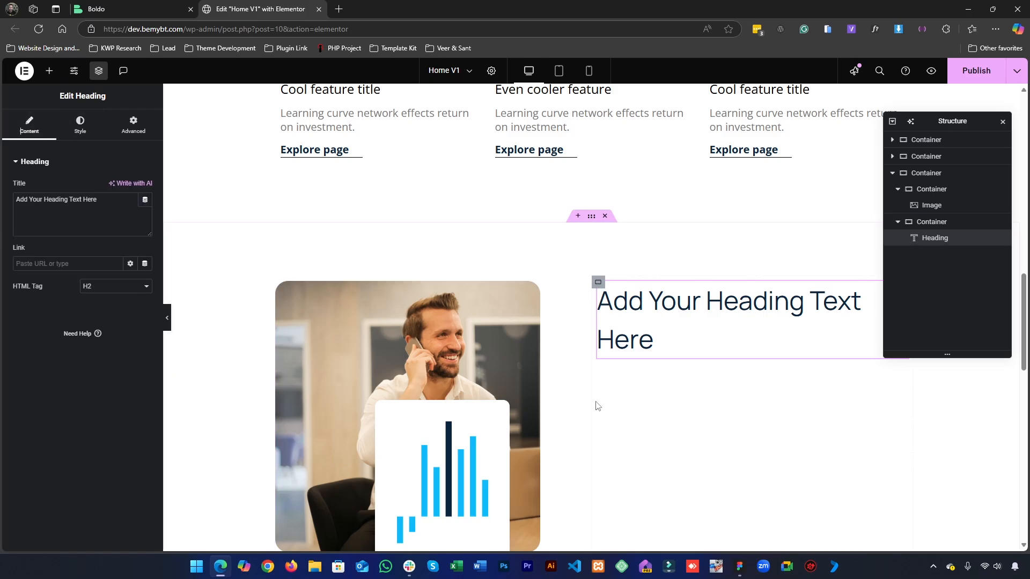
- Copy the heading text from Figma and set the Heading title to "We connect our customers with the best, and help them keep up-and stay open."
{"action": "left_click", "coordinate": [739, 567]}
{"action": "double_click", "coordinate": [617, 216]}
{"action": "key", "text": "ctrl+c"}
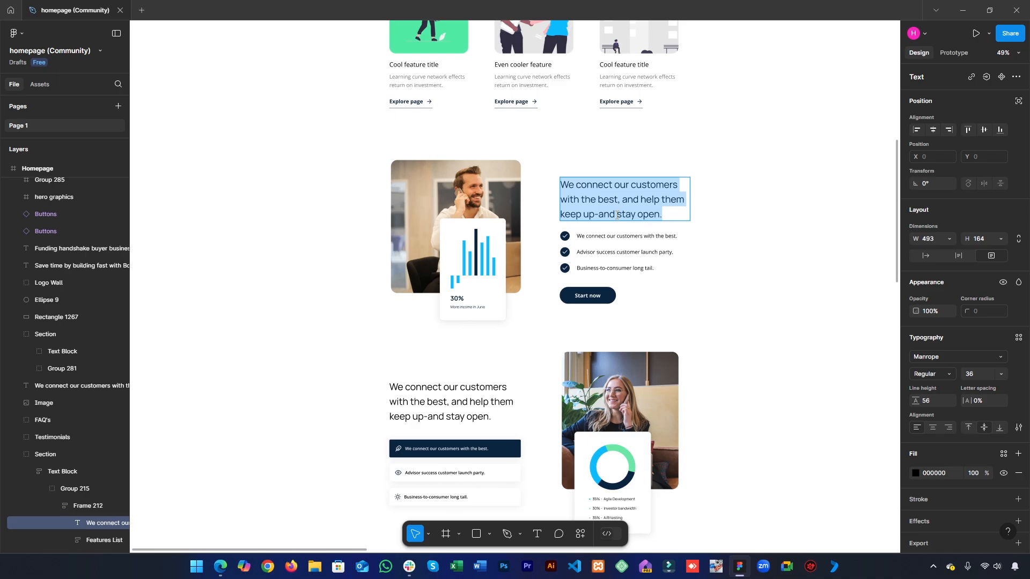
{"action": "left_click", "coordinate": [962, 10]}
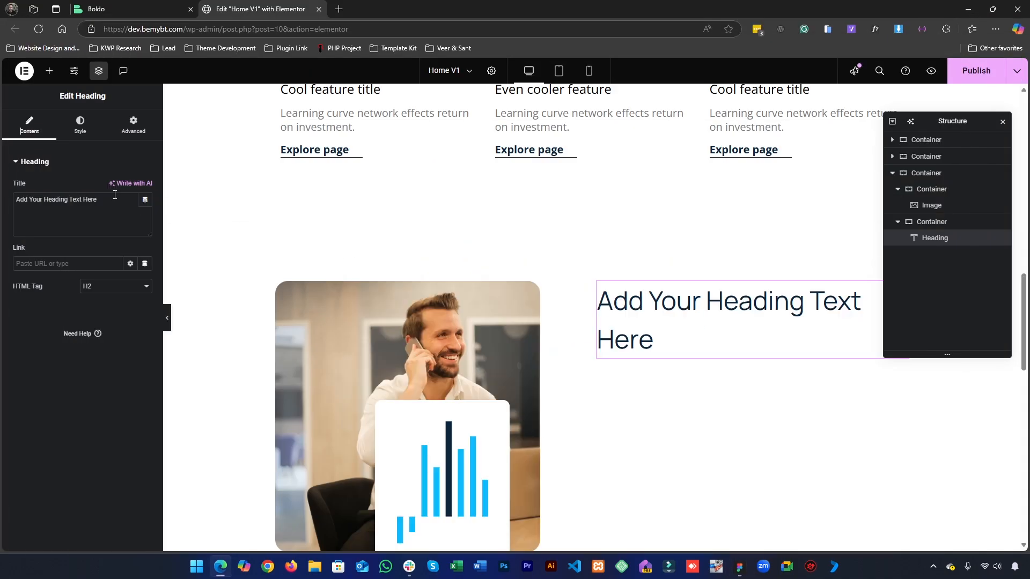
{"action": "key", "text": "ctrl+a"}
{"action": "key", "text": "ctrl+v"}
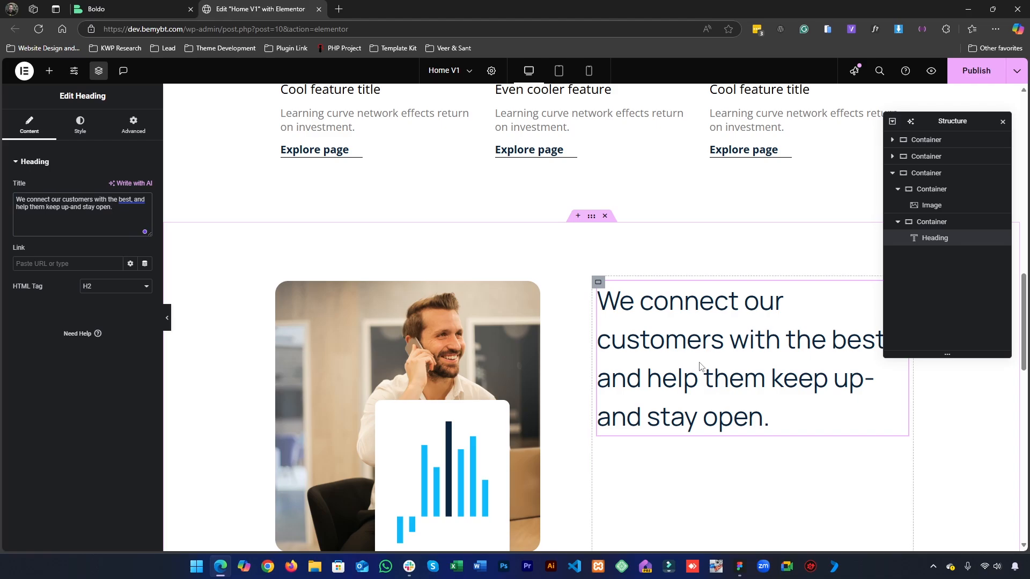
- Apply the Sub Heading global font to the new heading
{"action": "left_click", "coordinate": [81, 124]}
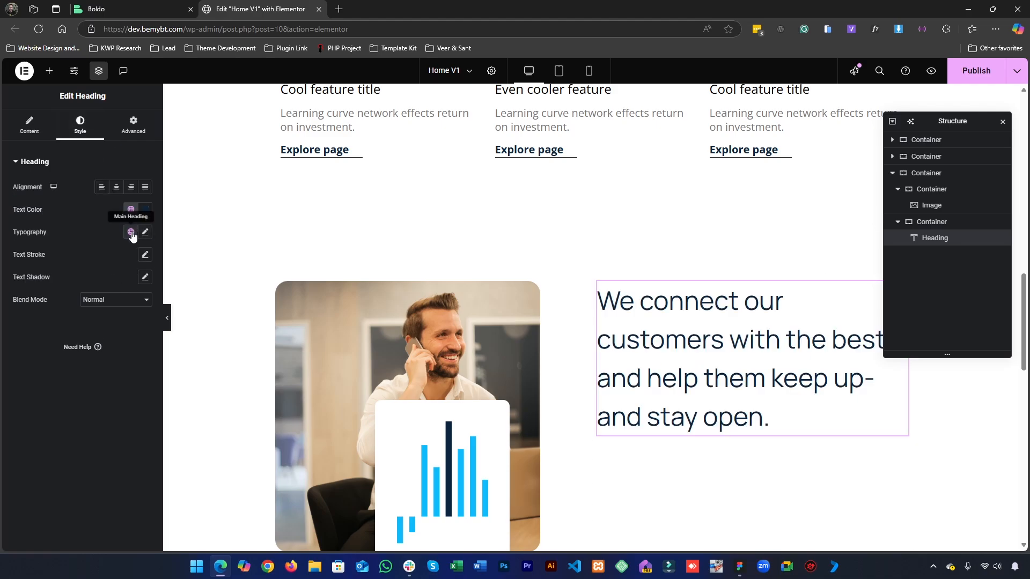
{"action": "left_click", "coordinate": [131, 232]}
{"action": "left_click", "coordinate": [90, 335]}
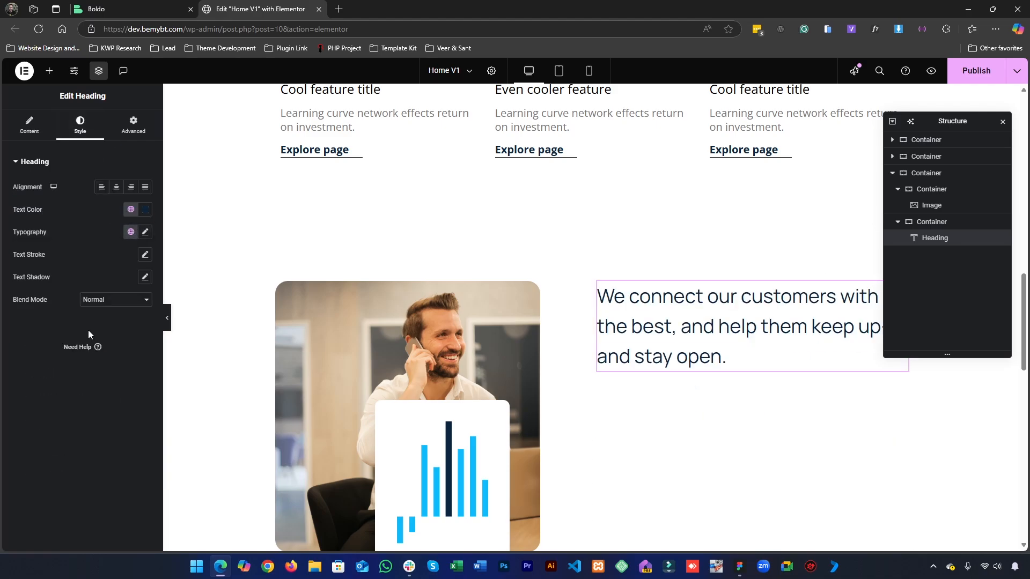
- Compare the heading's font family, size, weight and line height with the typography of the same text in Figma
{"action": "left_click", "coordinate": [145, 232]}
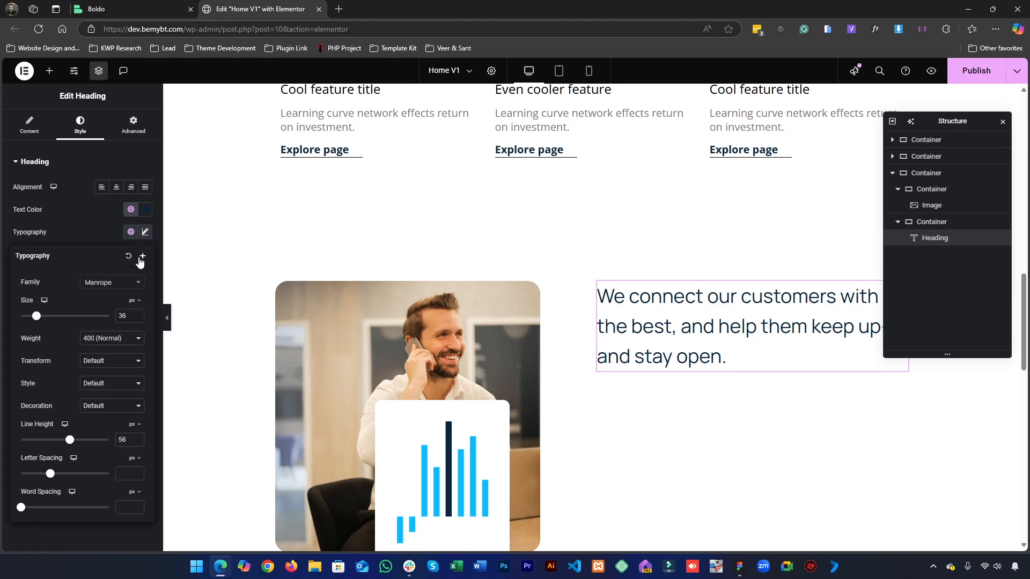
{"action": "left_click", "coordinate": [105, 218]}
{"action": "left_click", "coordinate": [739, 567]}
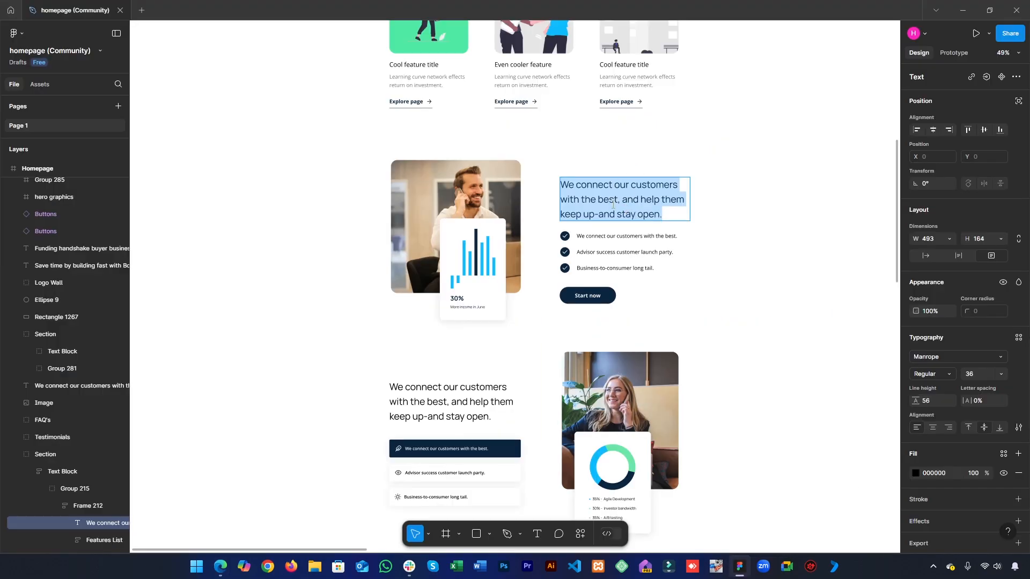
{"action": "key", "text": "shift+Tab"}
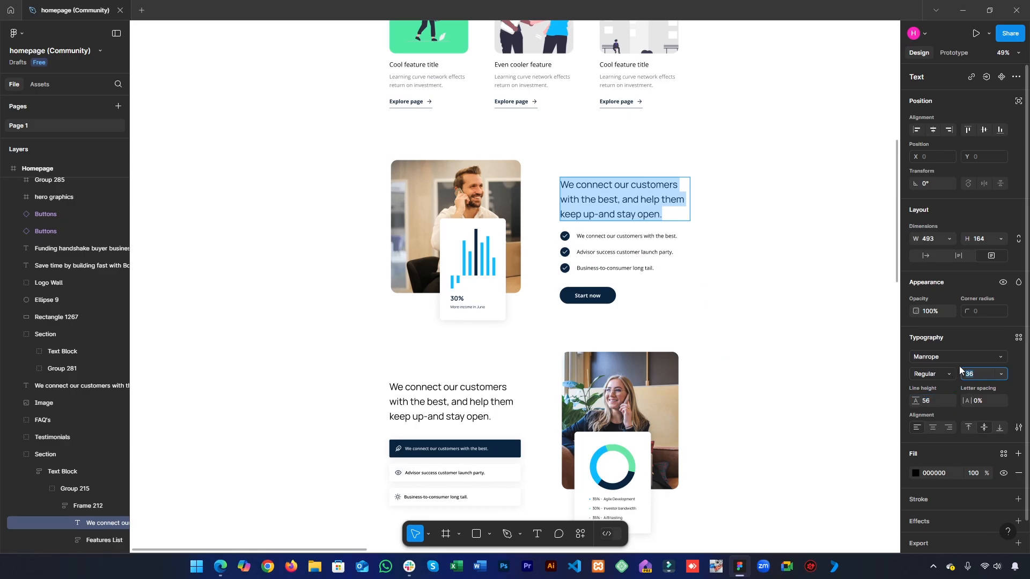
{"action": "left_click", "coordinate": [935, 10]}
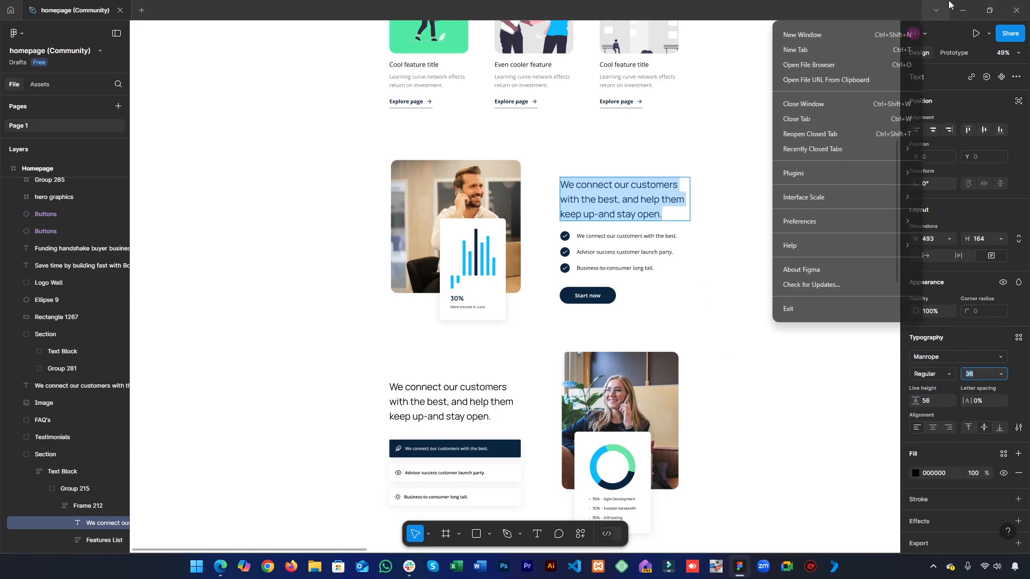
{"action": "left_click", "coordinate": [962, 9]}
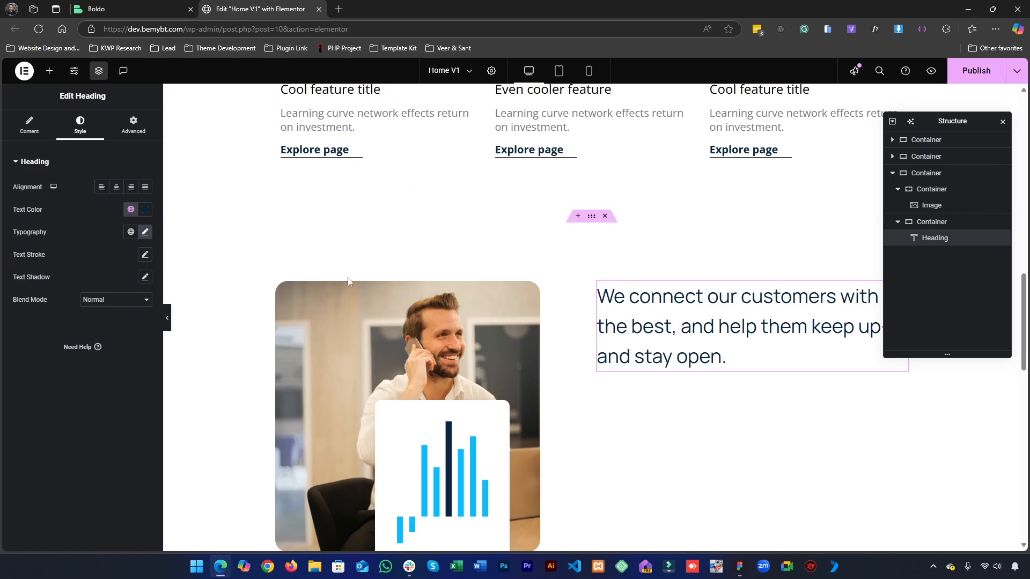
- Review the heading's custom typography values and reapply the Sub Heading global font
{"action": "left_click", "coordinate": [131, 232]}
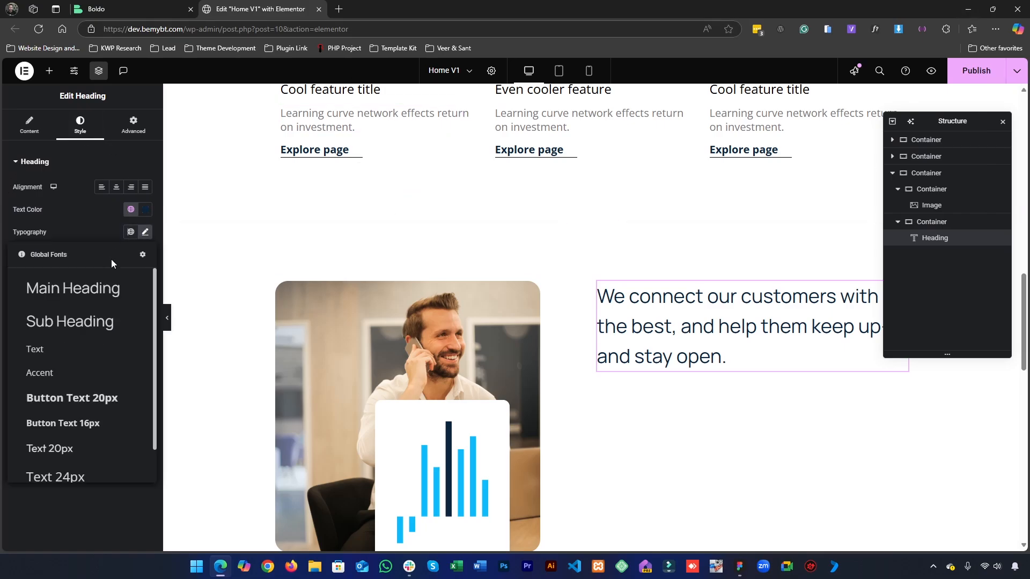
{"action": "left_click", "coordinate": [145, 232]}
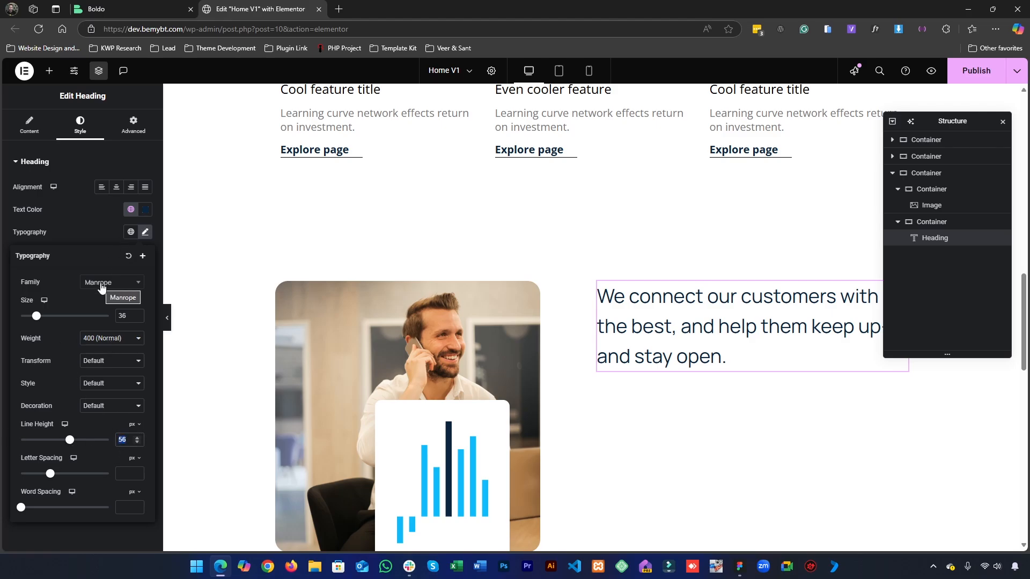
{"action": "left_click", "coordinate": [131, 232]}
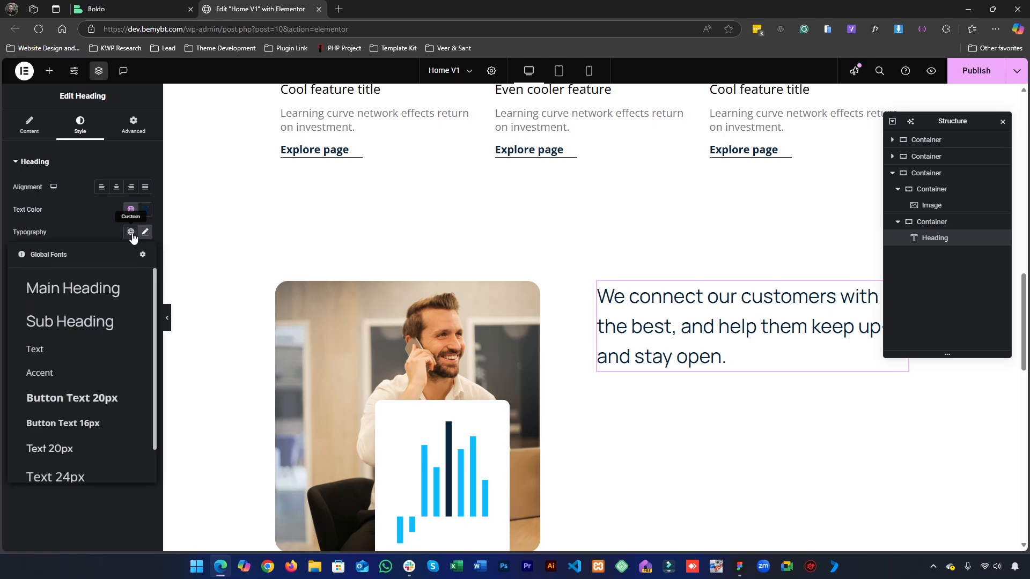
{"action": "left_click", "coordinate": [87, 320]}
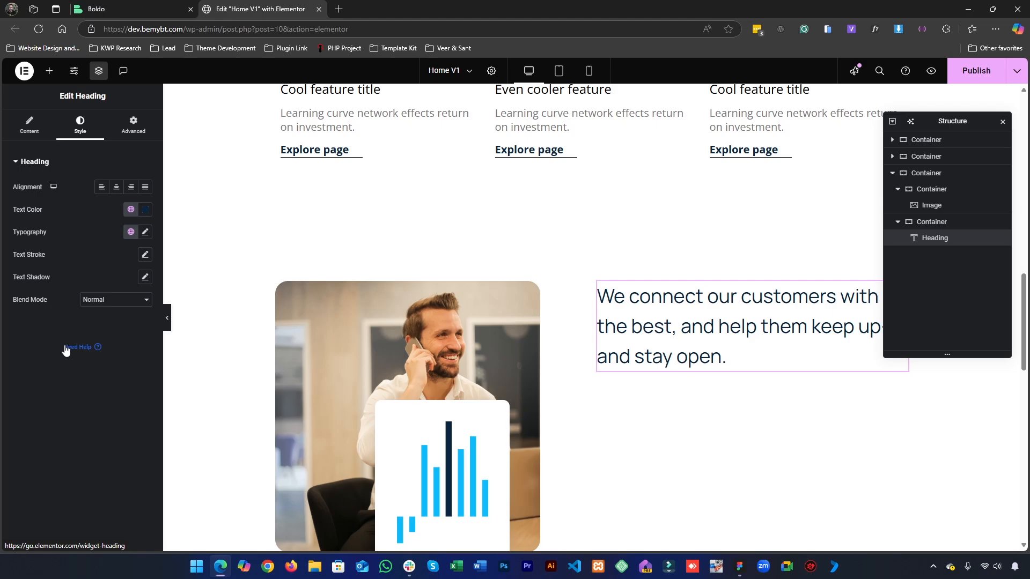
- Review the new section on the page and examine the check-marked feature list under the matching heading in Figma
{"action": "scroll", "coordinate": [577, 322], "scroll_direction": "down", "scroll_amount": 3}
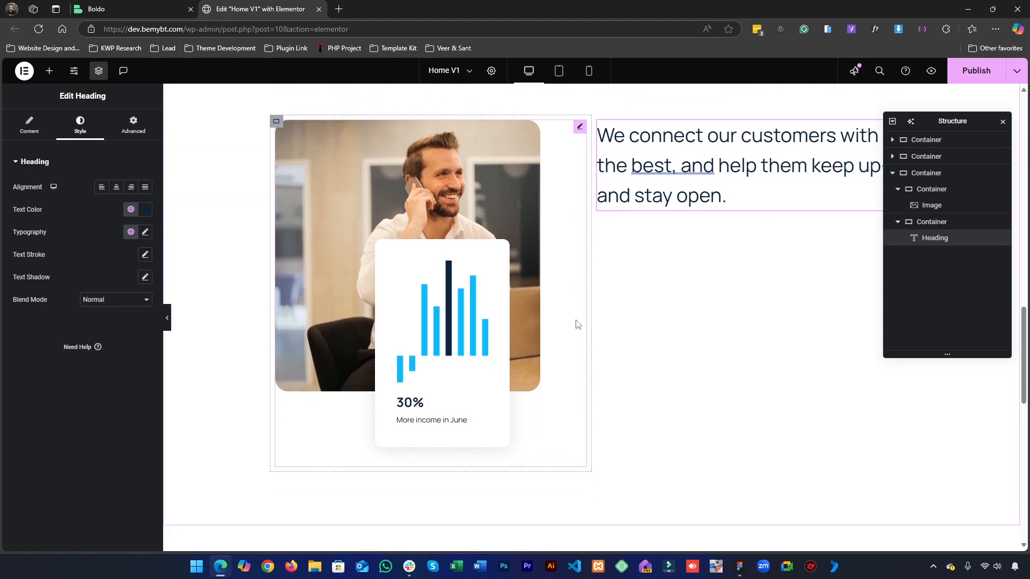
{"action": "scroll", "coordinate": [590, 354], "scroll_direction": "up", "scroll_amount": 3}
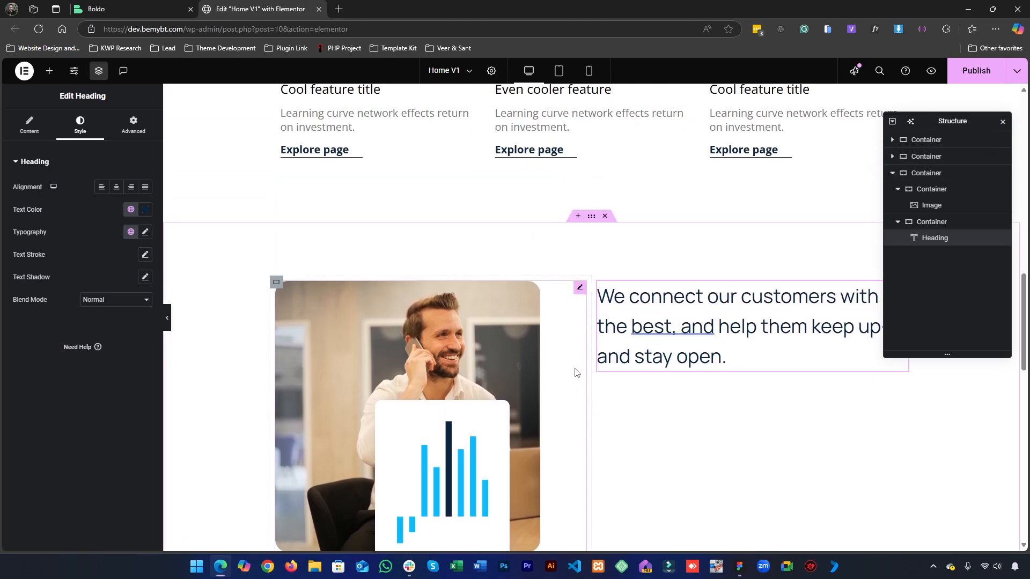
{"action": "scroll", "coordinate": [481, 395], "scroll_direction": "up", "scroll_amount": 7}
{"action": "scroll", "coordinate": [535, 419], "scroll_direction": "down", "scroll_amount": 5}
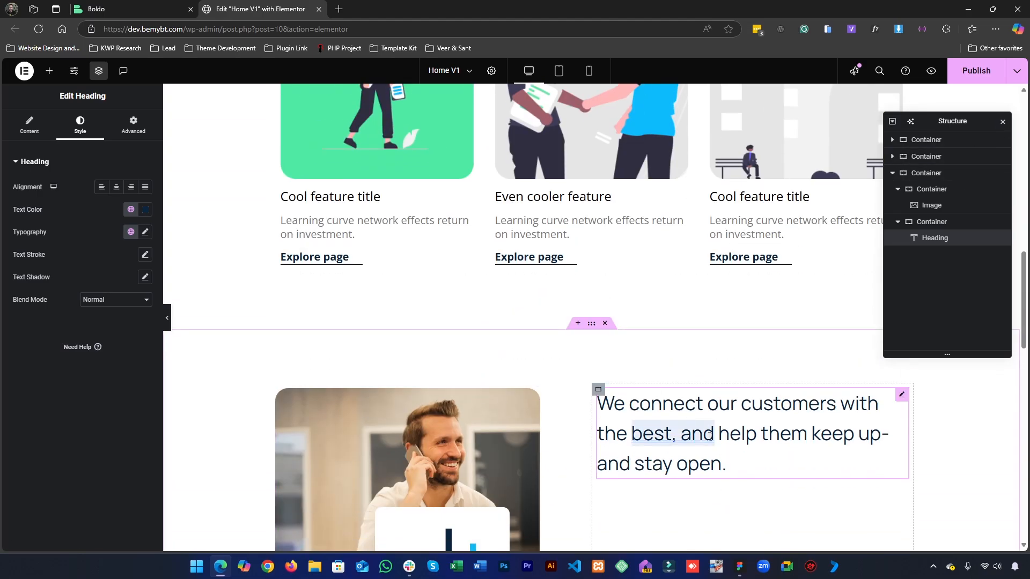
{"action": "scroll", "coordinate": [652, 433], "scroll_direction": "down", "scroll_amount": 4}
{"action": "scroll", "coordinate": [536, 348], "scroll_direction": "up", "scroll_amount": 2}
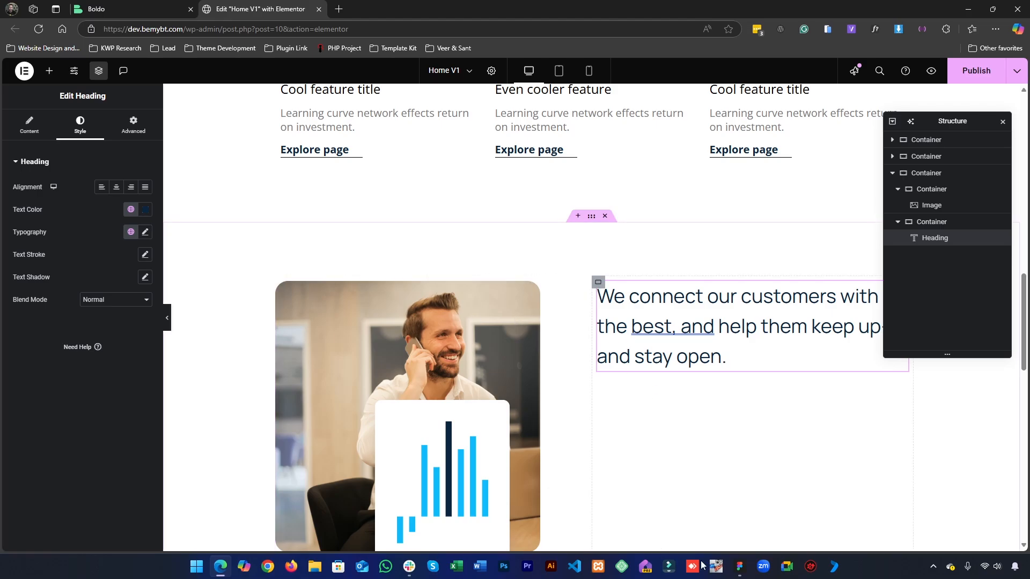
{"action": "left_click", "coordinate": [739, 567]}
{"action": "left_click", "coordinate": [635, 254]}
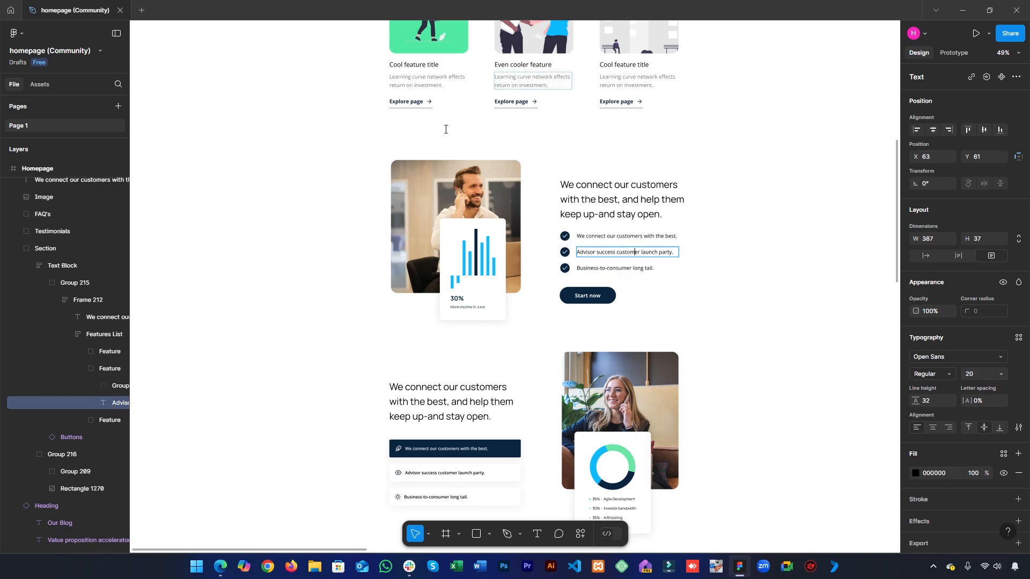
{"action": "key", "text": "Escape"}
{"action": "left_click", "coordinate": [566, 237]}
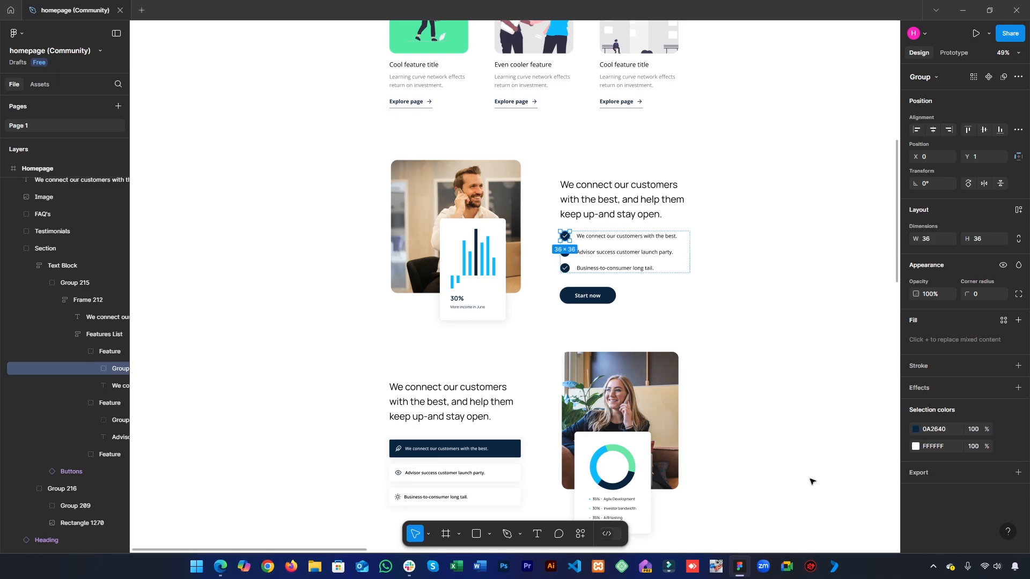
{"action": "left_click", "coordinate": [963, 10]}
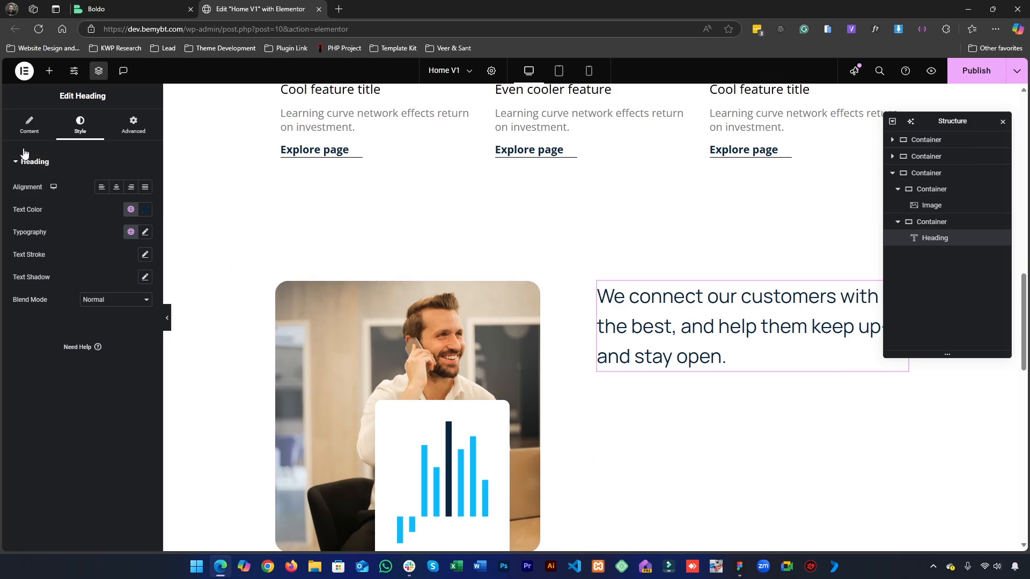
- Add an Icon List widget below the heading in Elementor and delete its second and third default items
{"action": "left_click", "coordinate": [49, 71]}
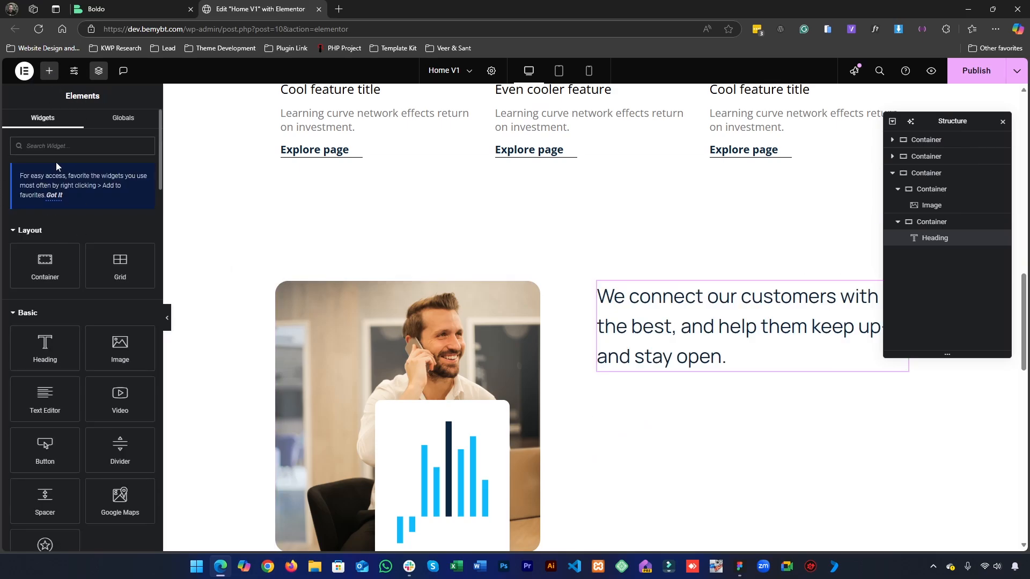
{"action": "type", "text": "list"}
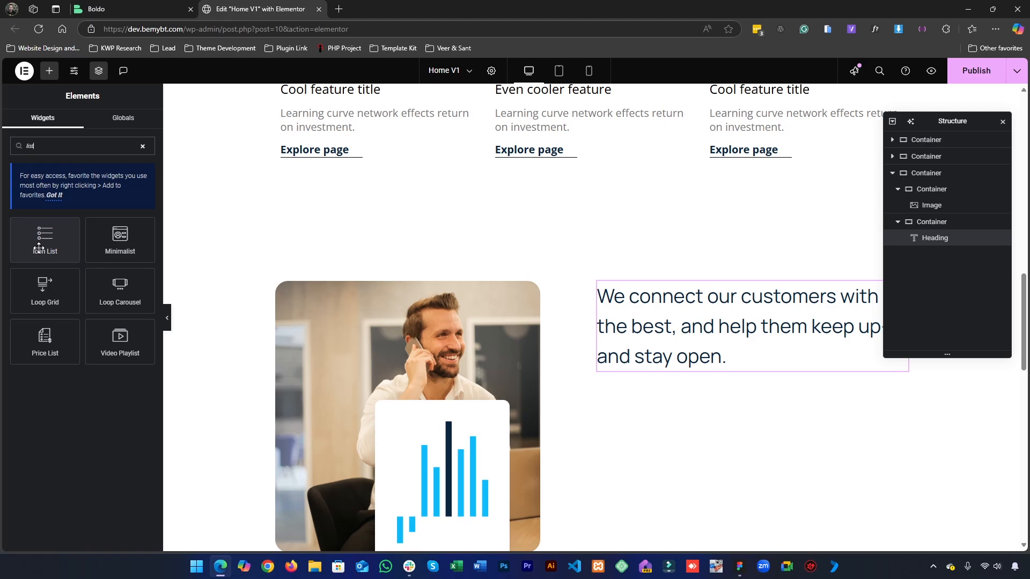
{"action": "left_click_drag", "start_coordinate": [39, 247], "coordinate": [680, 360]}
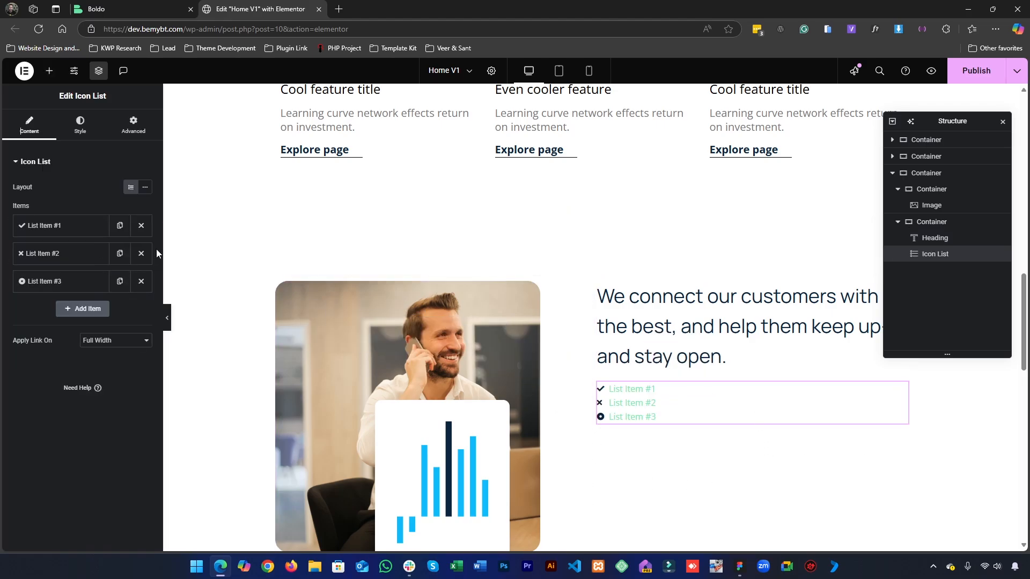
{"action": "left_click", "coordinate": [141, 254]}
{"action": "left_click", "coordinate": [141, 254]}
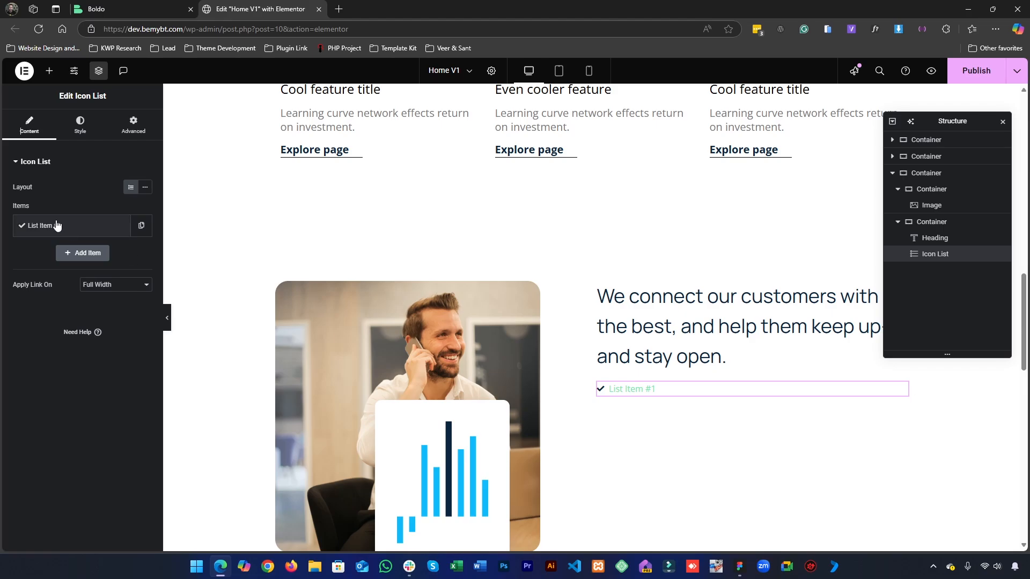
- Replace the remaining list item's icon with the solid circled check from the icon library, checking it against the Figma icon
{"action": "left_click", "coordinate": [58, 226]}
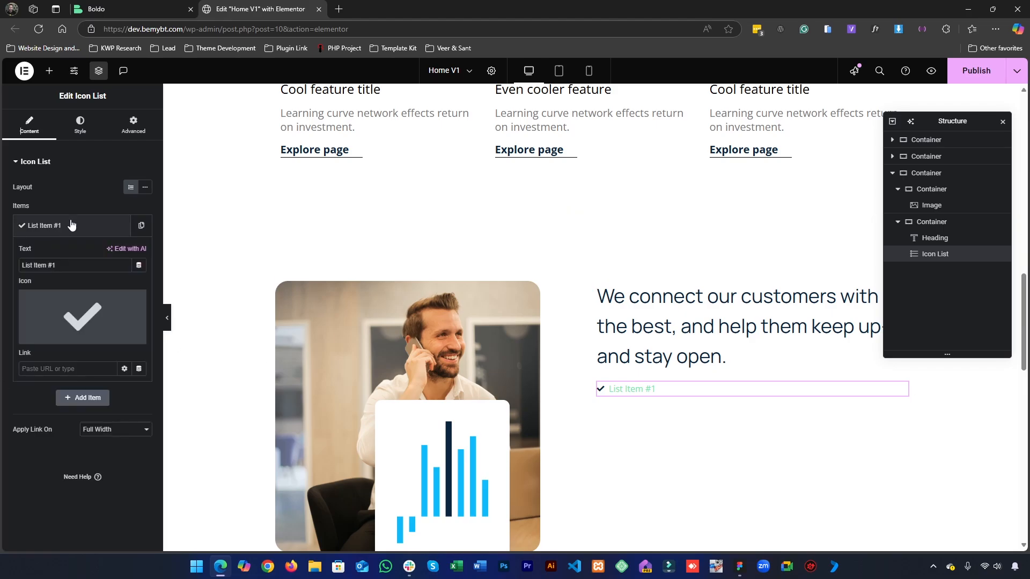
{"action": "left_click", "coordinate": [51, 333]}
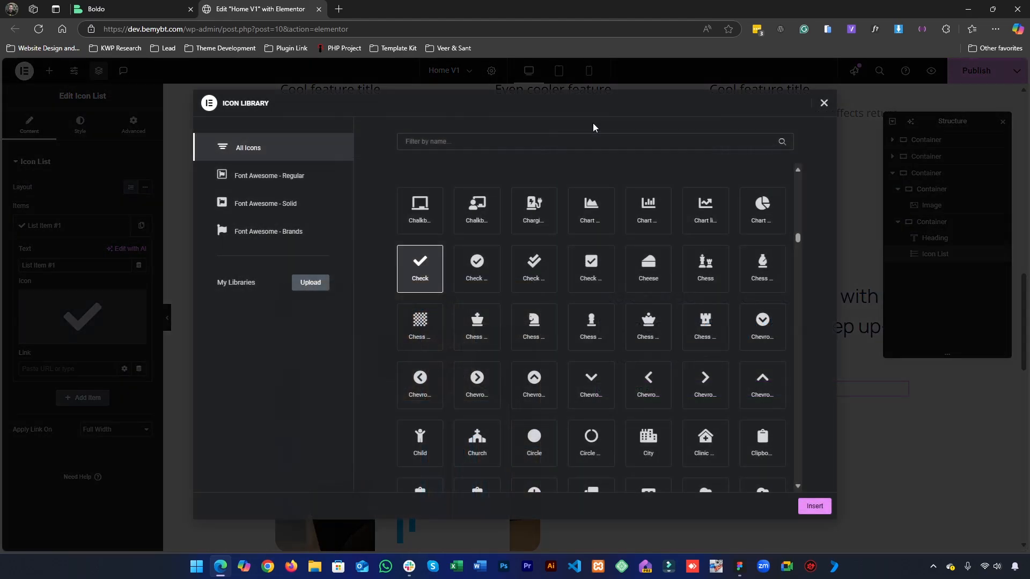
{"action": "left_click", "coordinate": [463, 145]}
{"action": "type", "text": "check"}
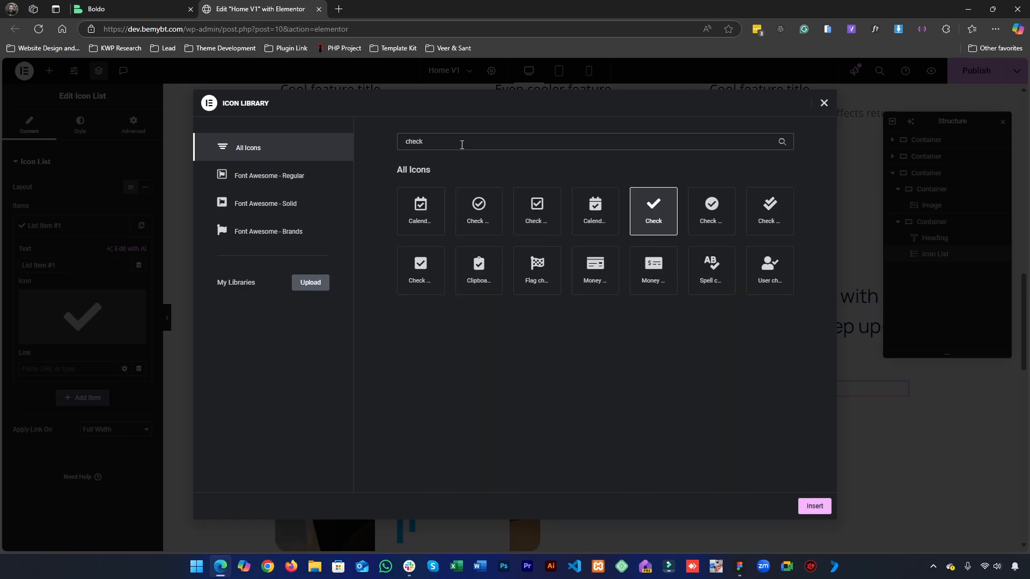
{"action": "left_click", "coordinate": [713, 223]}
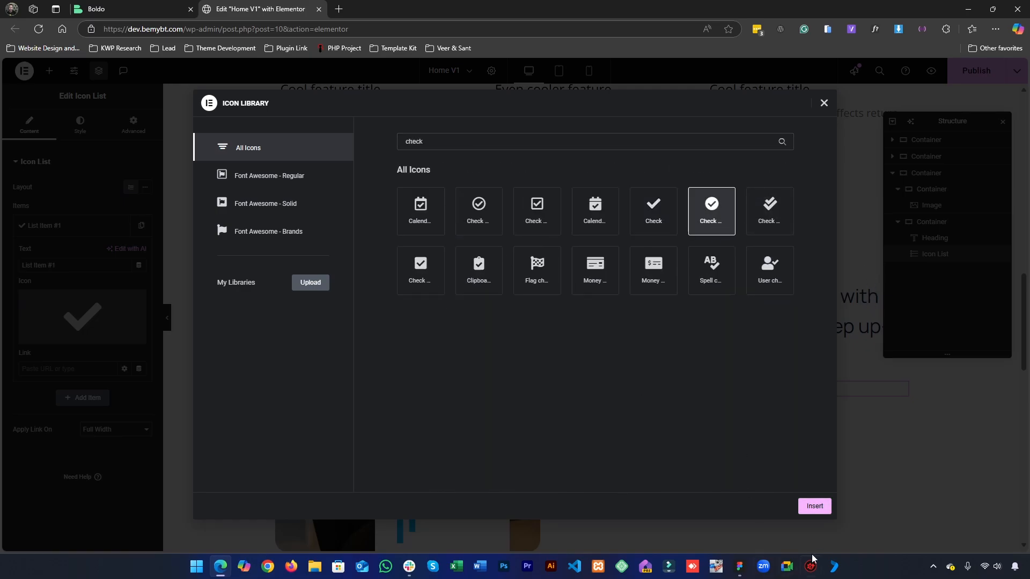
{"action": "left_click", "coordinate": [740, 570]}
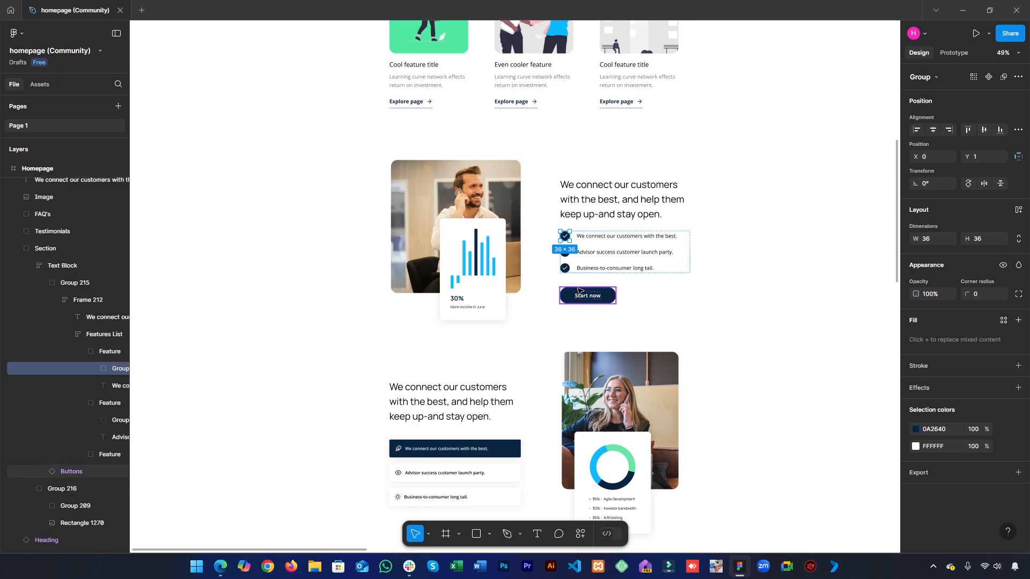
{"action": "left_click", "coordinate": [963, 10]}
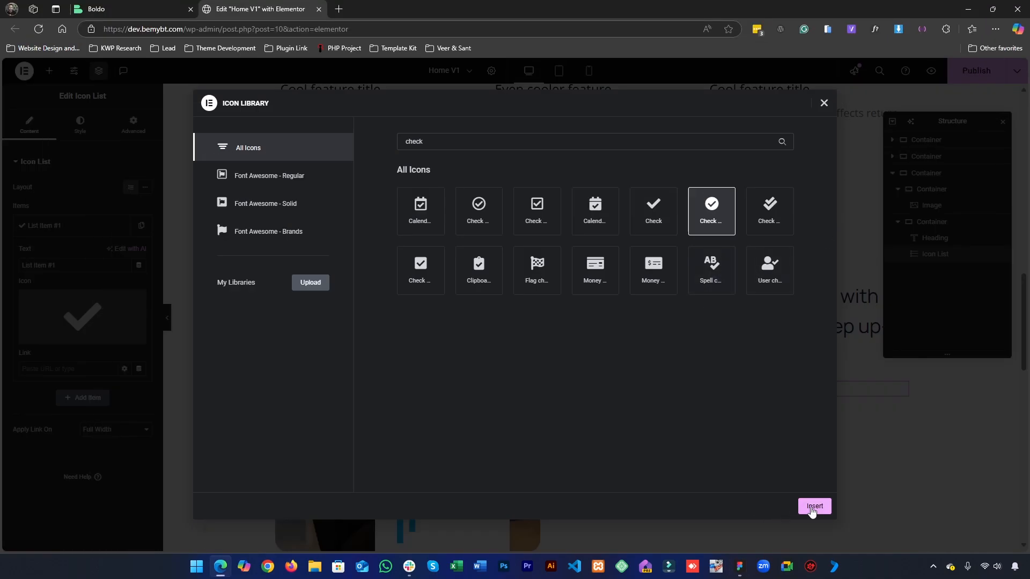
{"action": "left_click", "coordinate": [813, 507]}
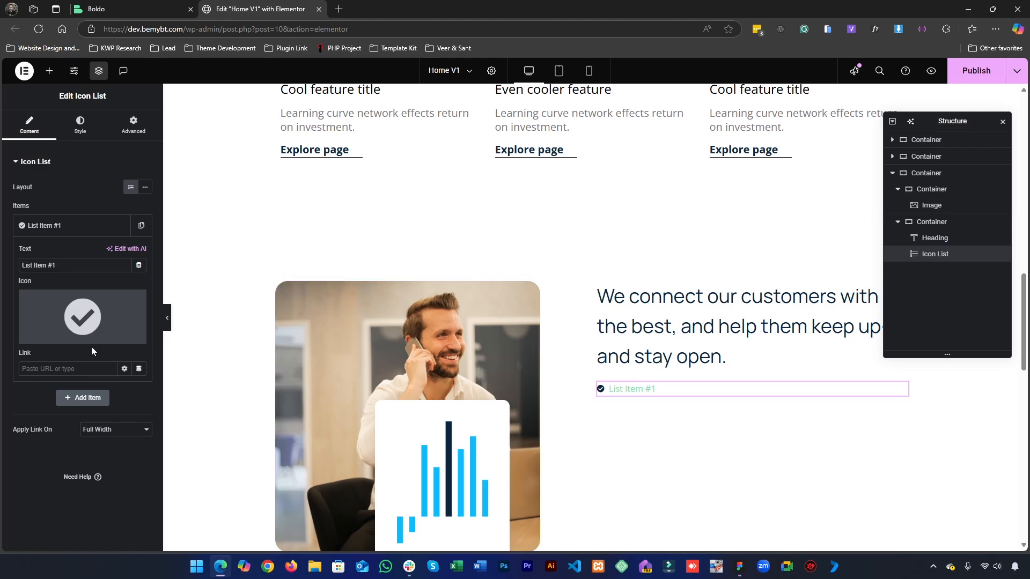
- Copy the first feature text from Figma and set the list item's text to "We connect our customers with the best."
{"action": "mouse_move", "coordinate": [101, 346]}
{"action": "left_click", "coordinate": [739, 573]}
{"action": "double_click", "coordinate": [626, 238]}
{"action": "key", "text": "ctrl+c"}
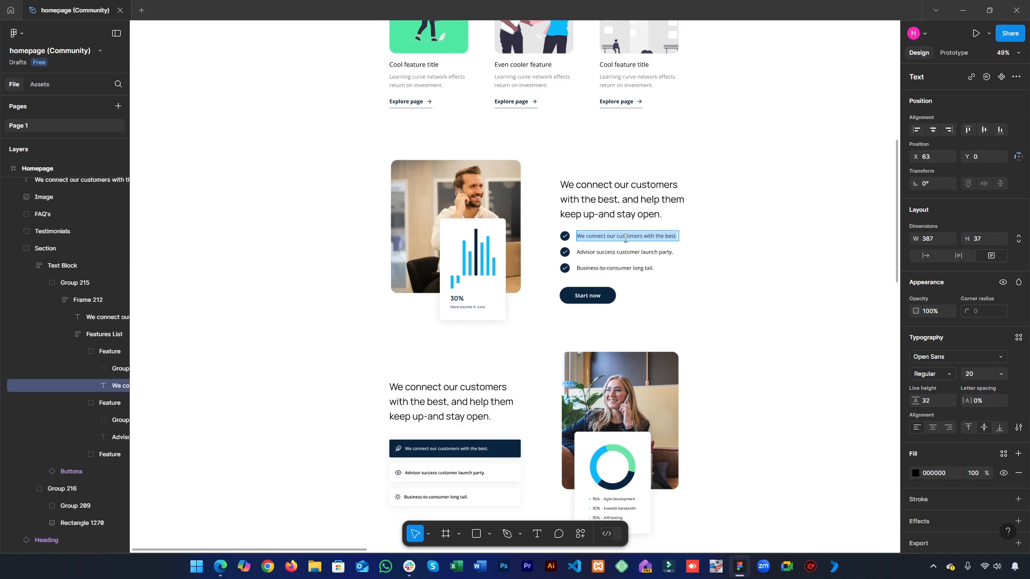
{"action": "left_click", "coordinate": [963, 10]}
{"action": "key", "text": "ctrl+a"}
{"action": "key", "text": "ctrl+v"}
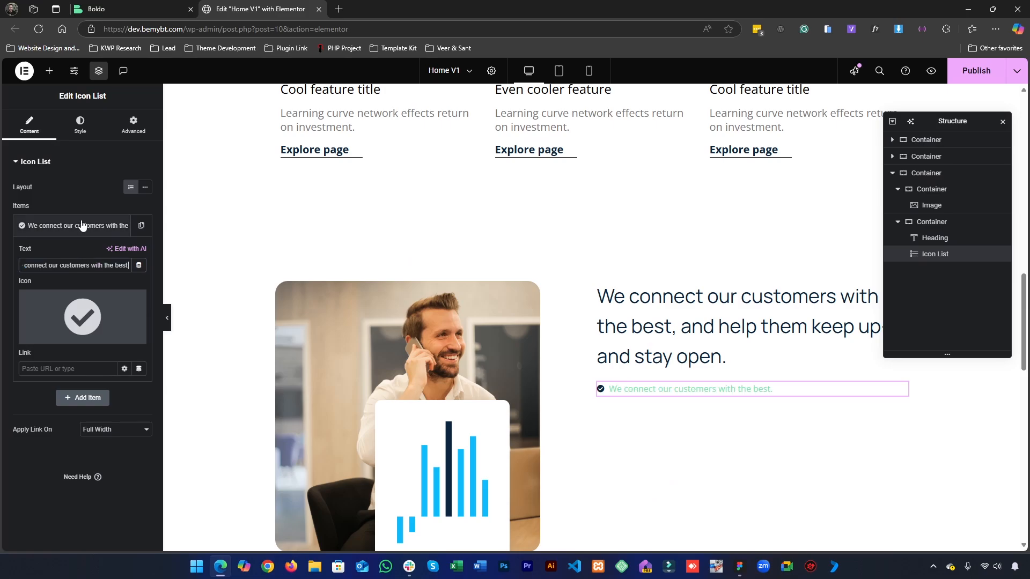
- Duplicate the finished list item twice to make three items in the Icon List
{"action": "left_click", "coordinate": [82, 225]}
{"action": "left_click", "coordinate": [142, 226]}
{"action": "left_click", "coordinate": [123, 261]}
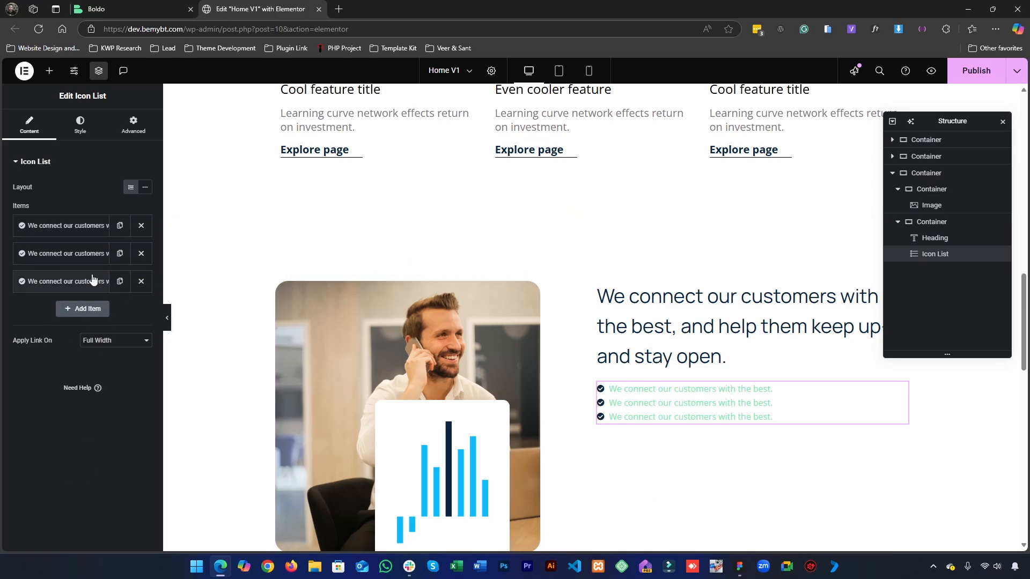
- Copy the second feature text from Figma and set the second list item's text to "Advisor success customer launch party."
{"action": "left_click", "coordinate": [740, 567]}
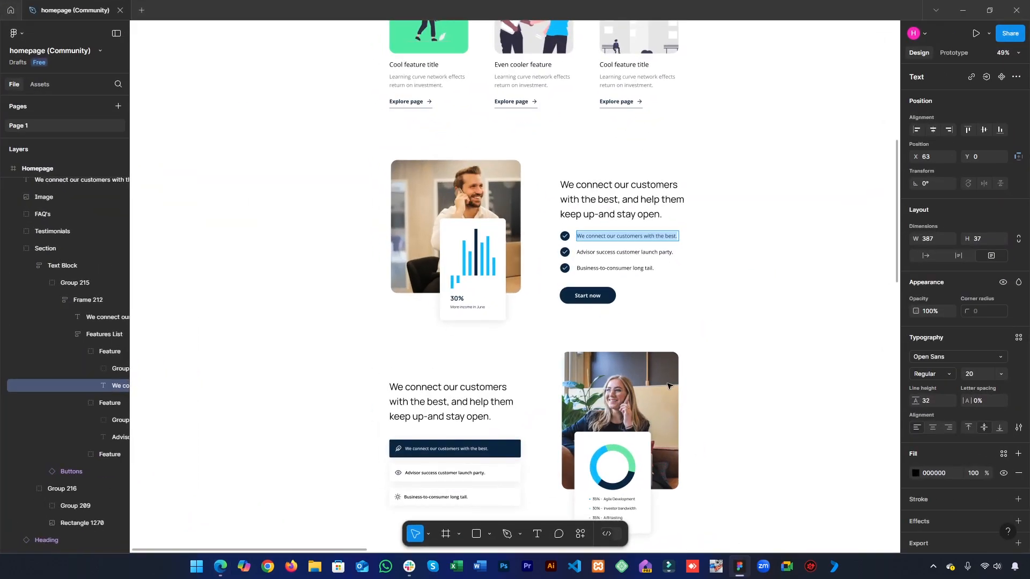
{"action": "left_click", "coordinate": [740, 573]}
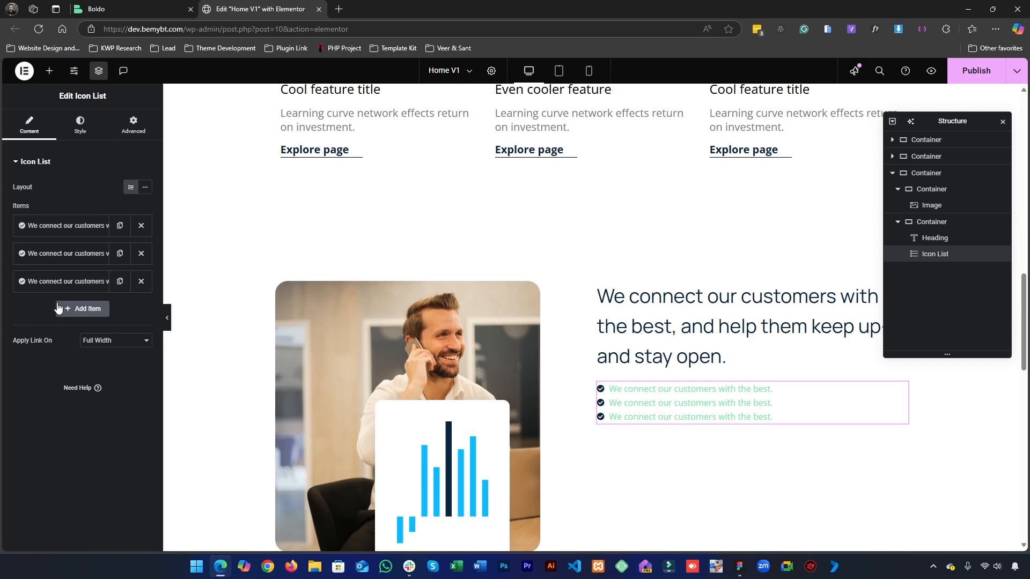
{"action": "left_click", "coordinate": [736, 571]}
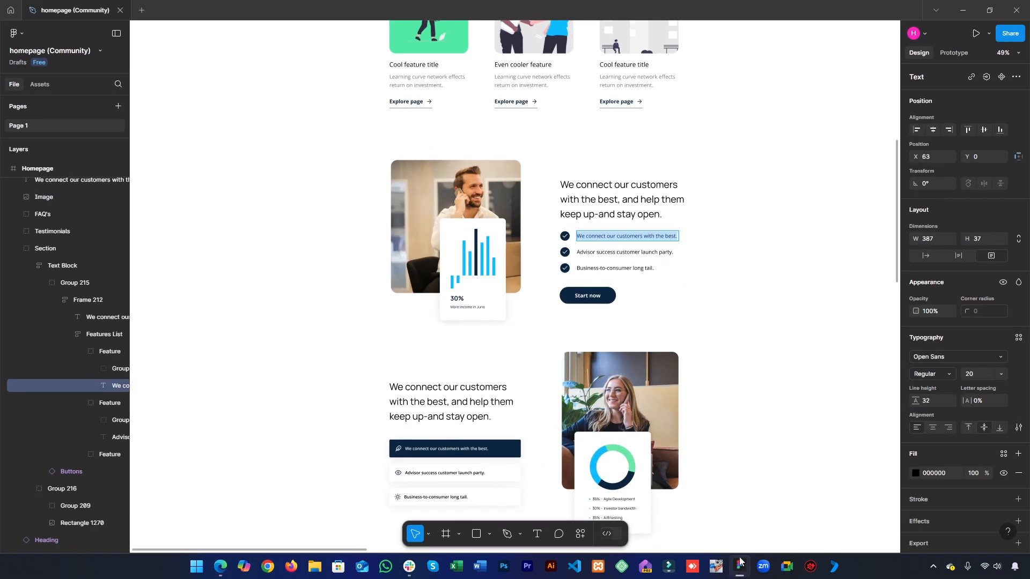
{"action": "left_click", "coordinate": [600, 251]}
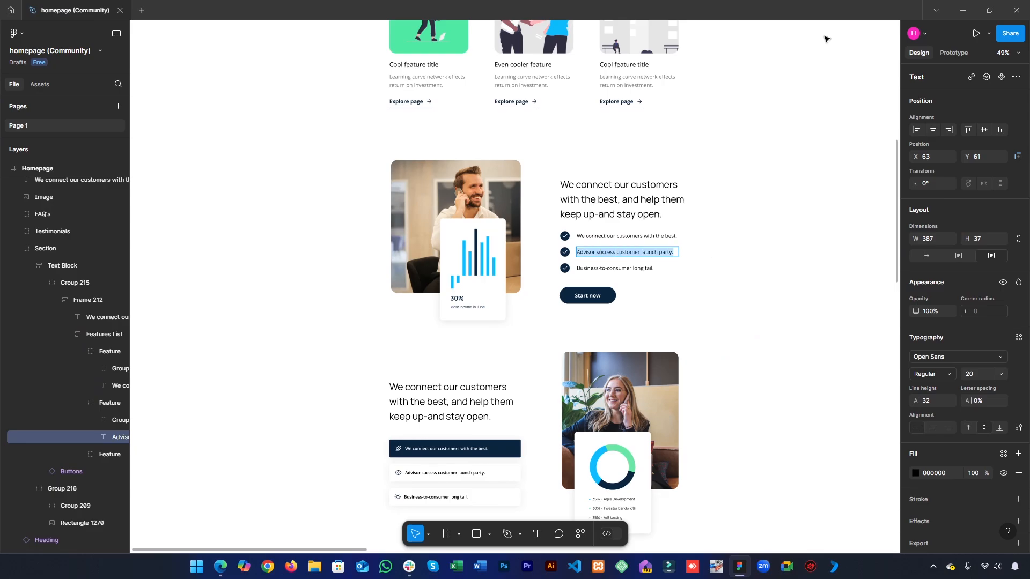
{"action": "left_click", "coordinate": [964, 4]}
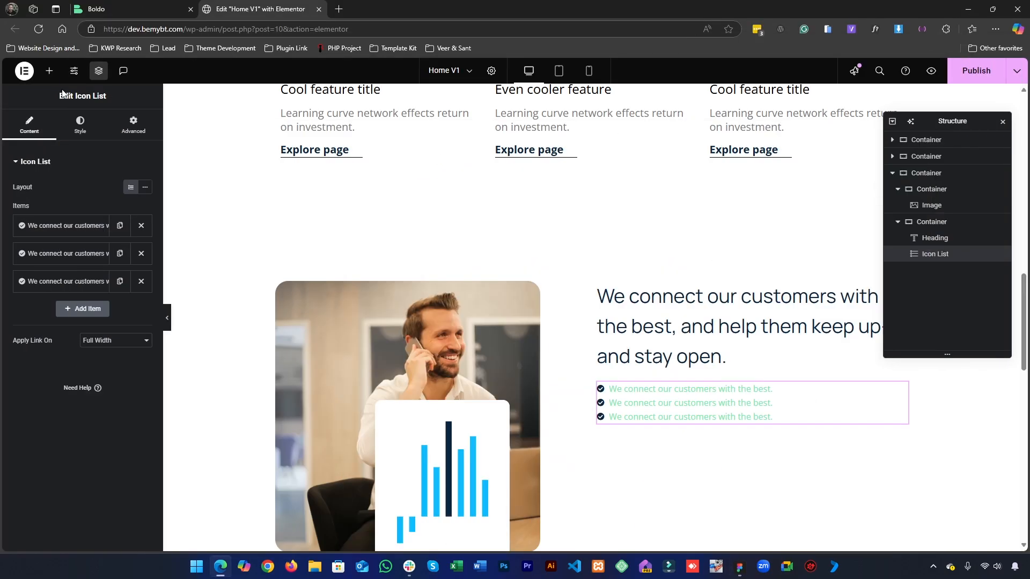
{"action": "left_click", "coordinate": [63, 254]}
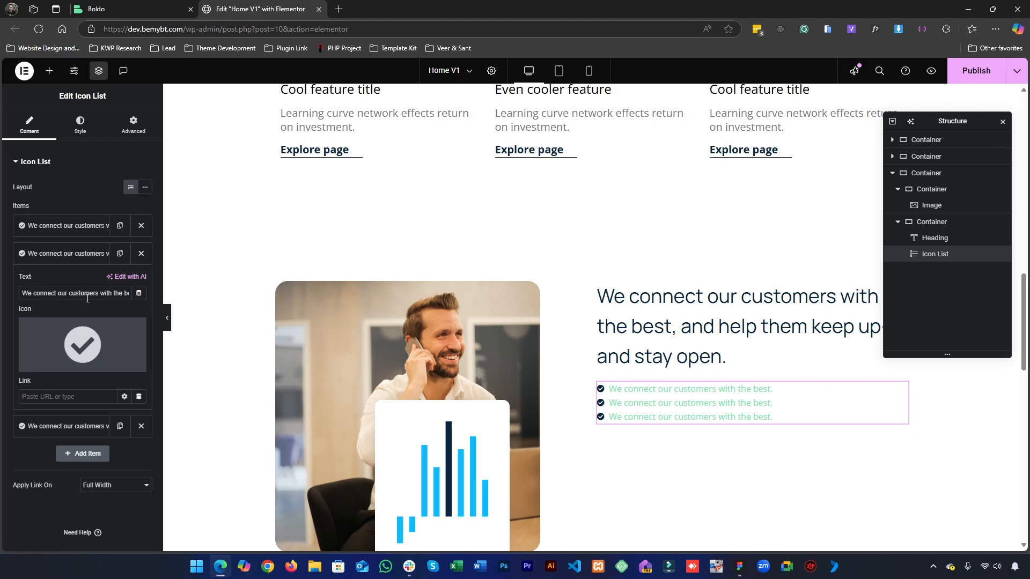
{"action": "triple_click", "coordinate": [88, 298]}
{"action": "type", "text": "Advisor success customer launch party."}
{"action": "left_click", "coordinate": [80, 256]}
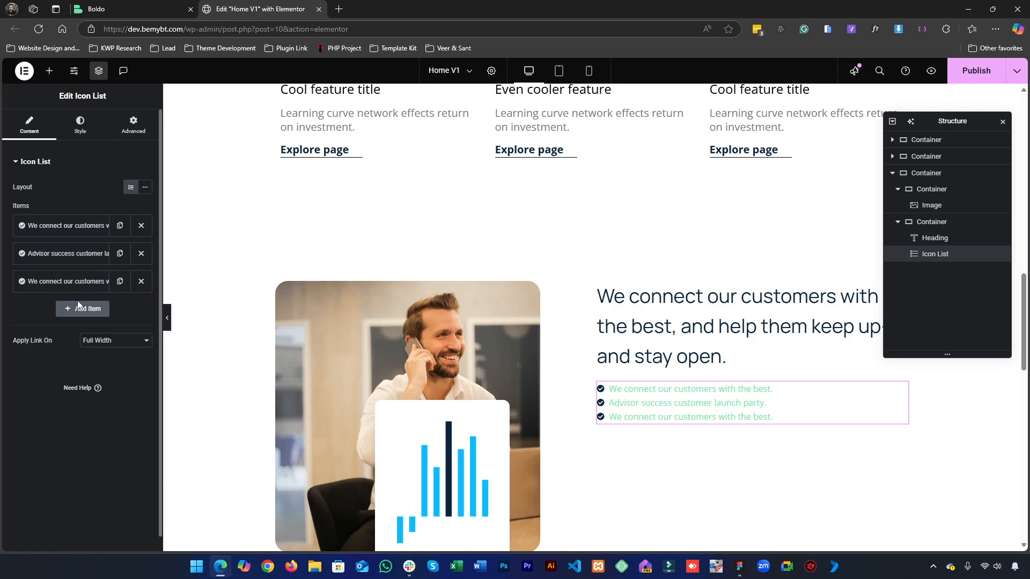
- Copy the third feature text from Figma and set the third list item's text to "Business-to-consumer long tail."
{"action": "left_click", "coordinate": [739, 566]}
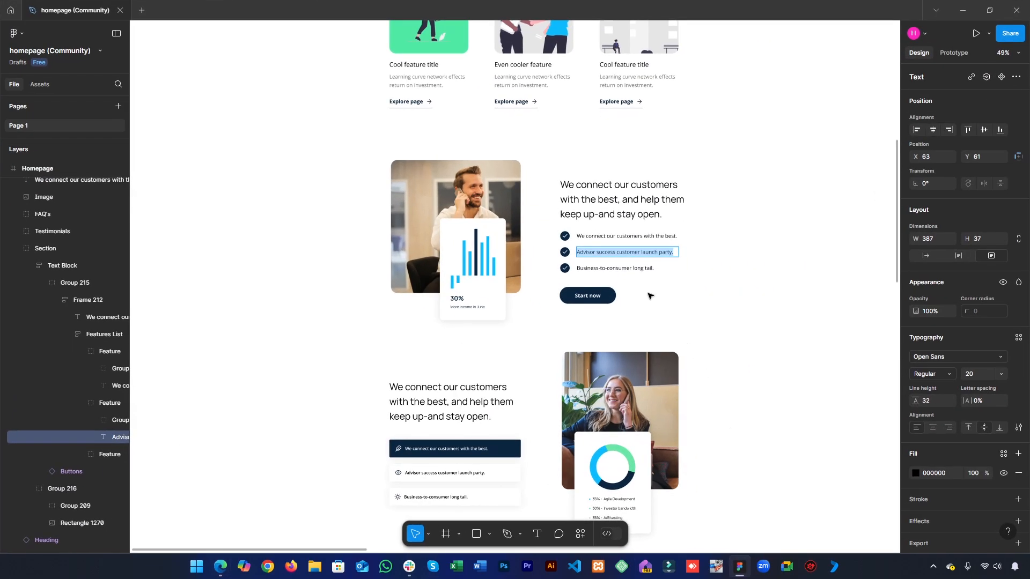
{"action": "double_click", "coordinate": [626, 268]}
{"action": "key", "text": "ctrl+c"}
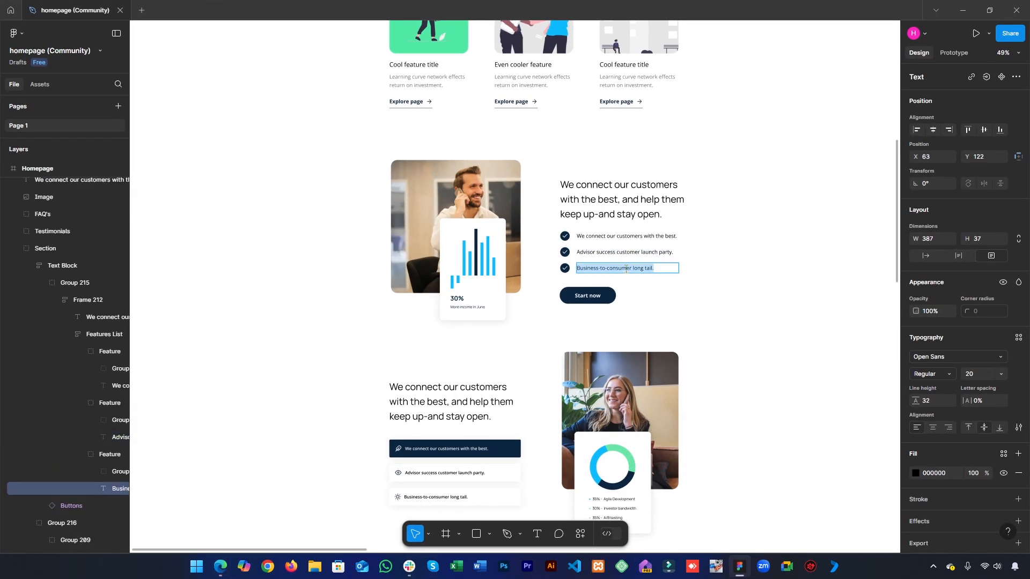
{"action": "left_click", "coordinate": [958, 5]}
{"action": "left_click", "coordinate": [69, 281]}
{"action": "triple_click", "coordinate": [84, 321]}
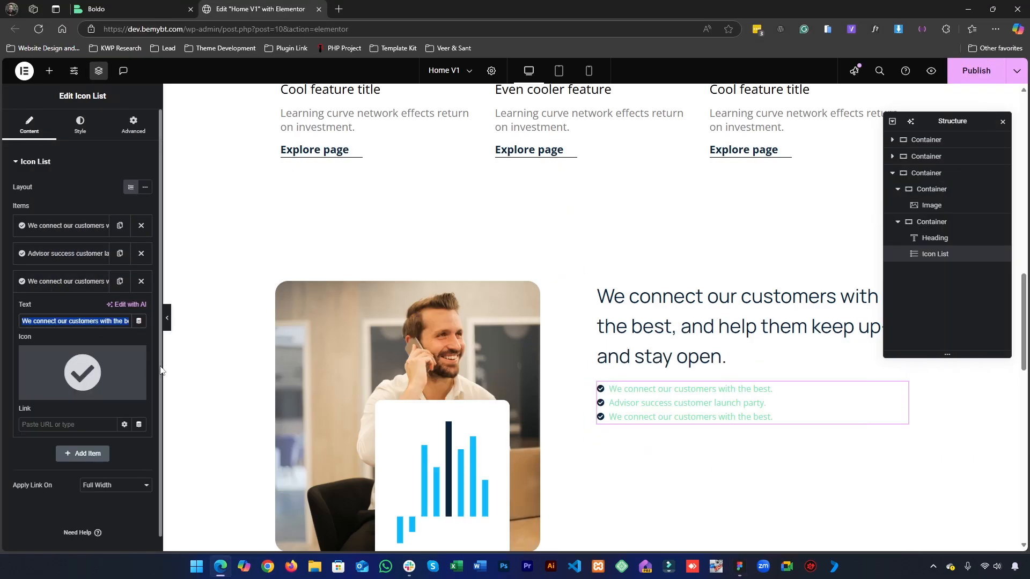
{"action": "key", "text": "ctrl+v"}
{"action": "left_click", "coordinate": [62, 284]}
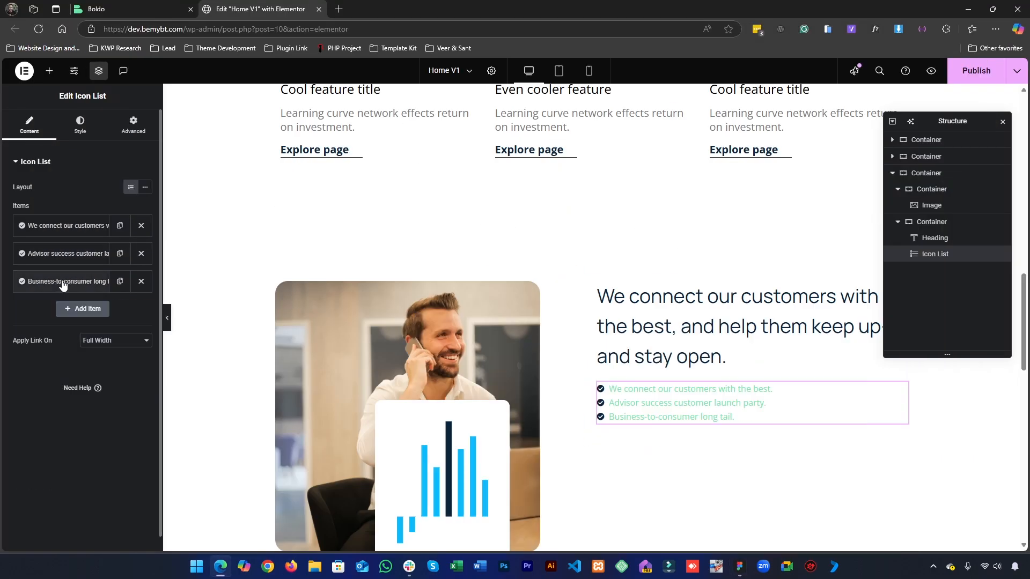
- Apply a larger global font preset to the Icon List's item text
{"action": "left_click", "coordinate": [81, 128]}
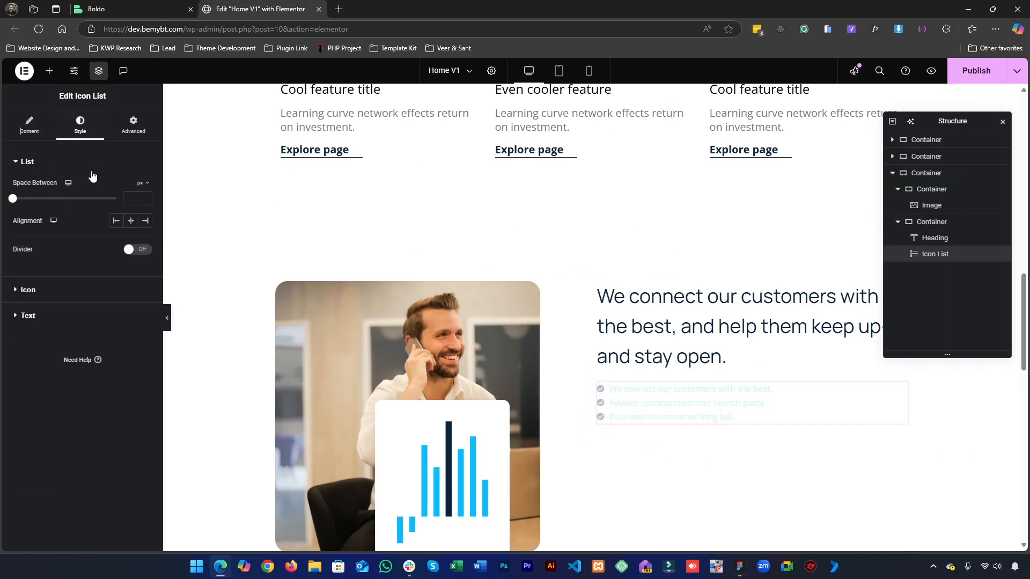
{"action": "left_click", "coordinate": [51, 316]}
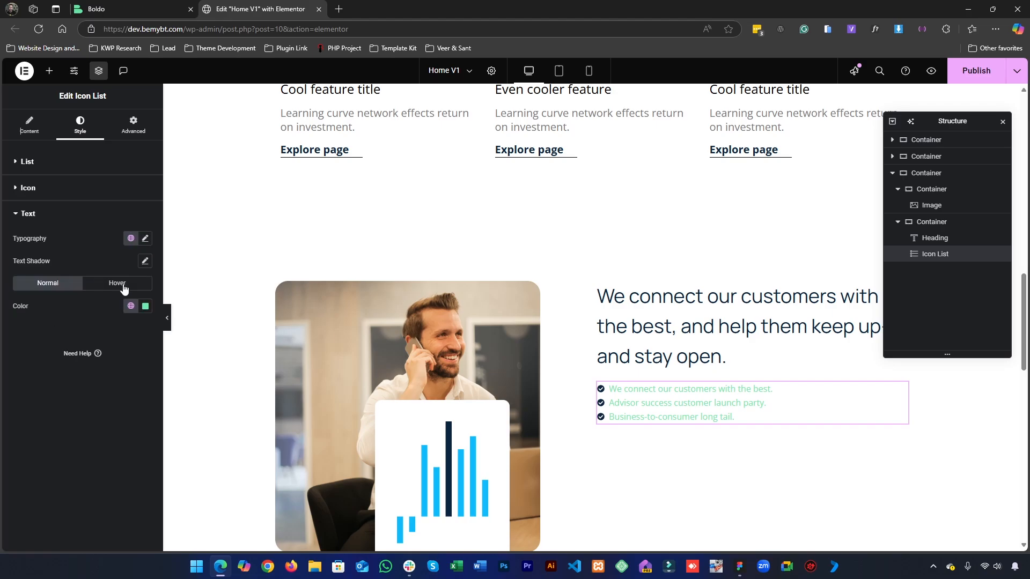
{"action": "left_click", "coordinate": [130, 238]}
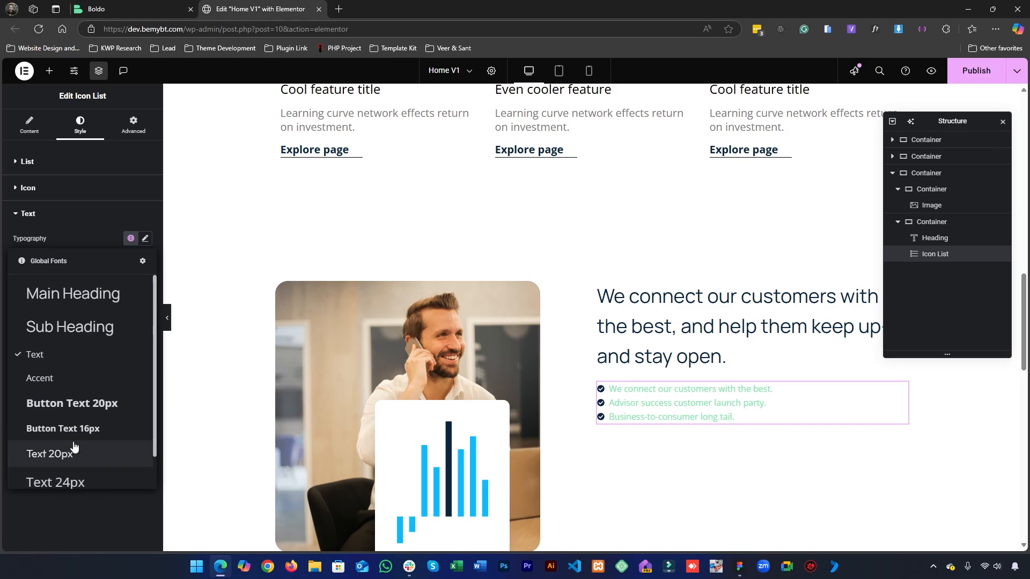
{"action": "scroll", "coordinate": [74, 437], "scroll_direction": "down", "scroll_amount": 1}
{"action": "left_click", "coordinate": [62, 476]}
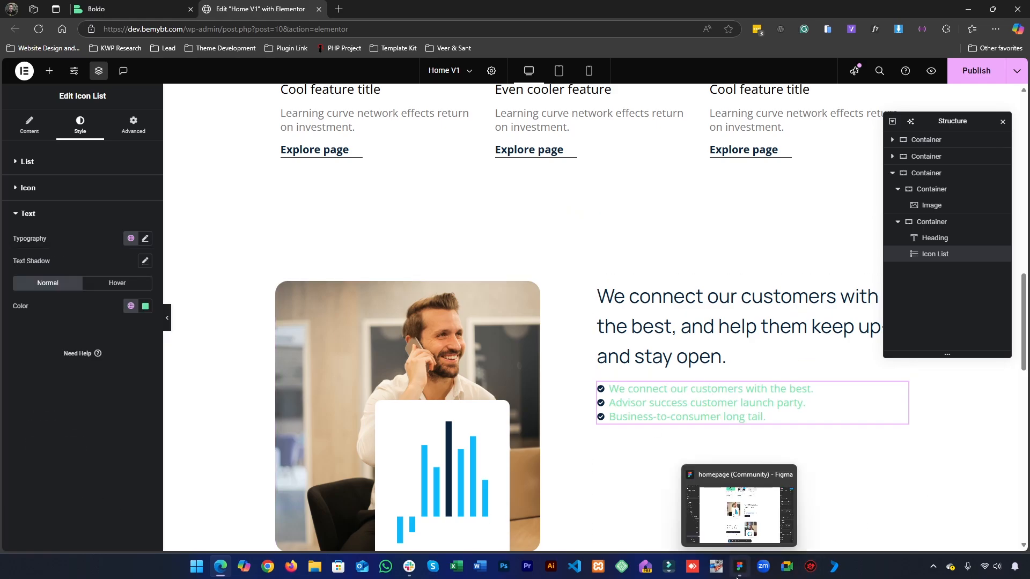
- Check the feature text's styling in Figma and set the Icon List's text color to the global Accent color, #000000
{"action": "left_click", "coordinate": [739, 566]}
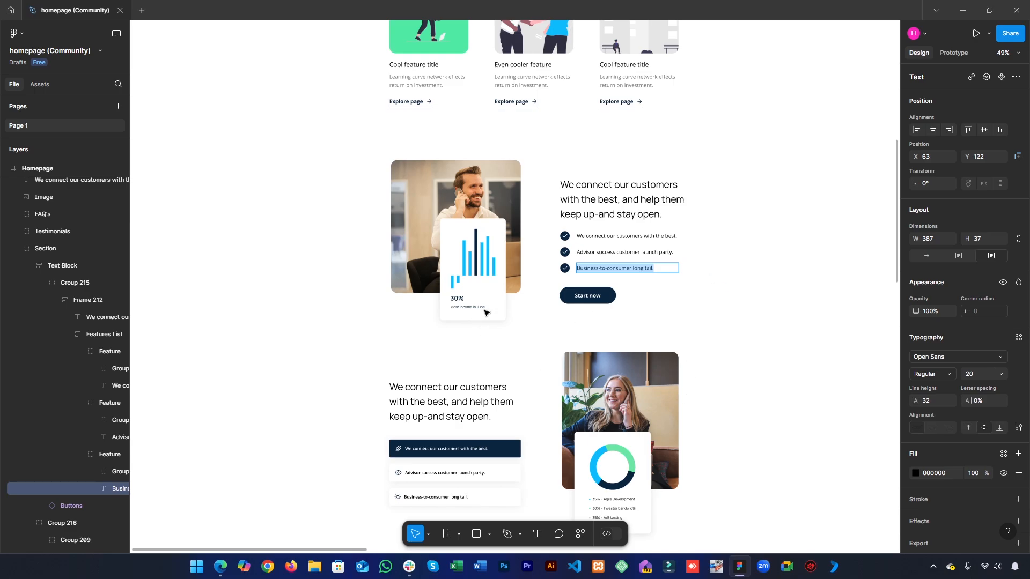
{"action": "left_click", "coordinate": [610, 258]}
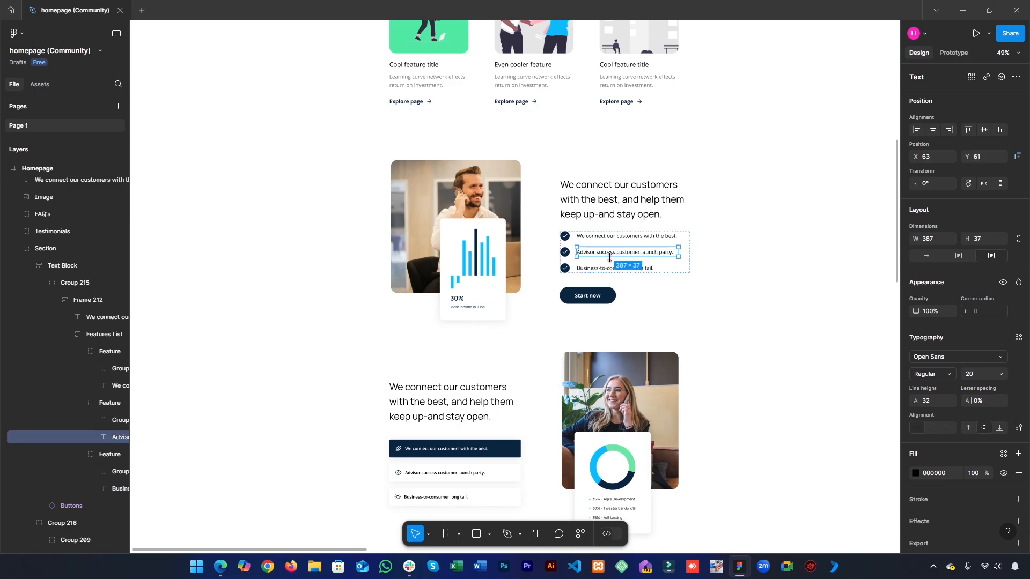
{"action": "left_click", "coordinate": [961, 9]}
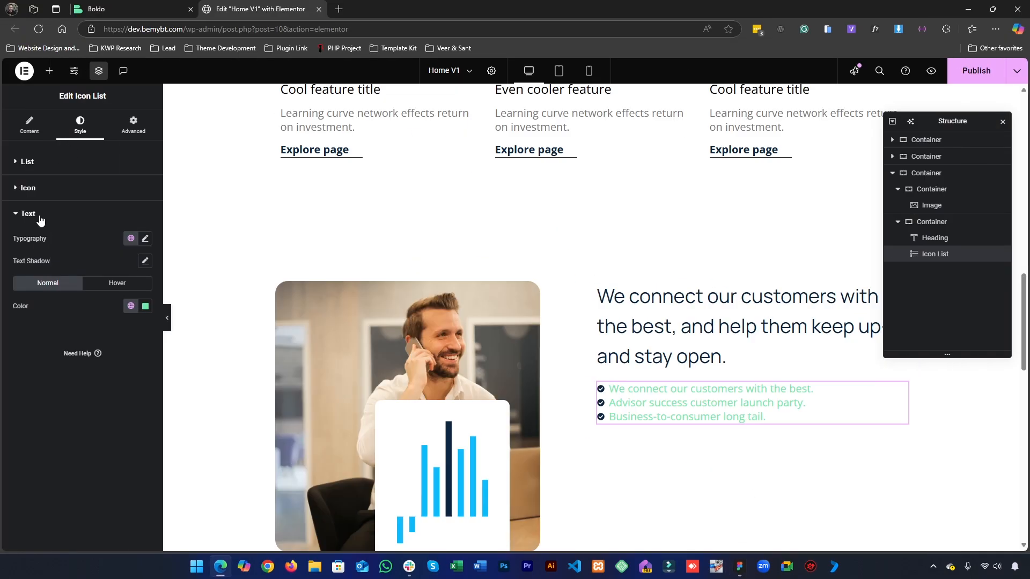
{"action": "left_click", "coordinate": [130, 306]}
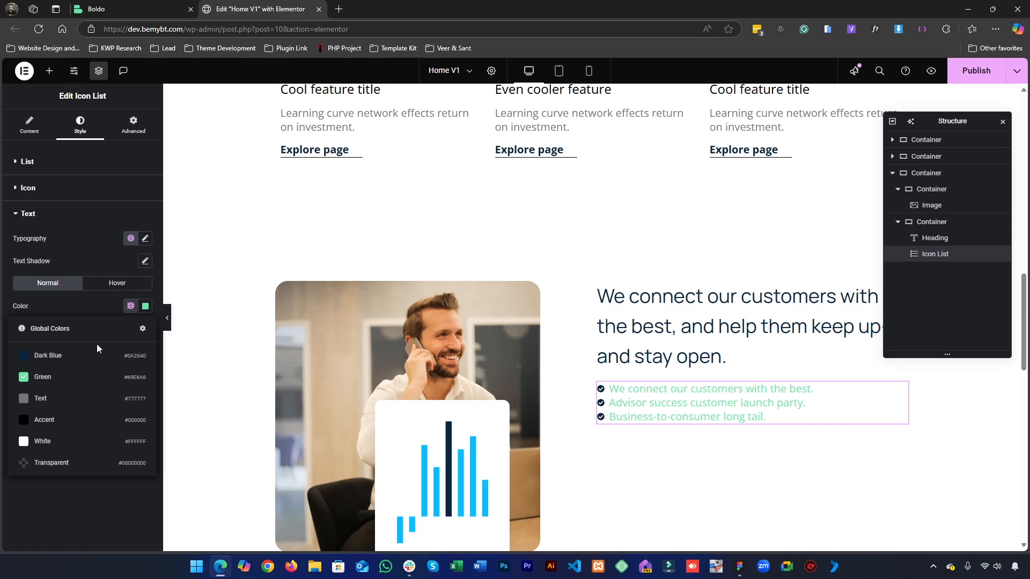
{"action": "left_click", "coordinate": [72, 423]}
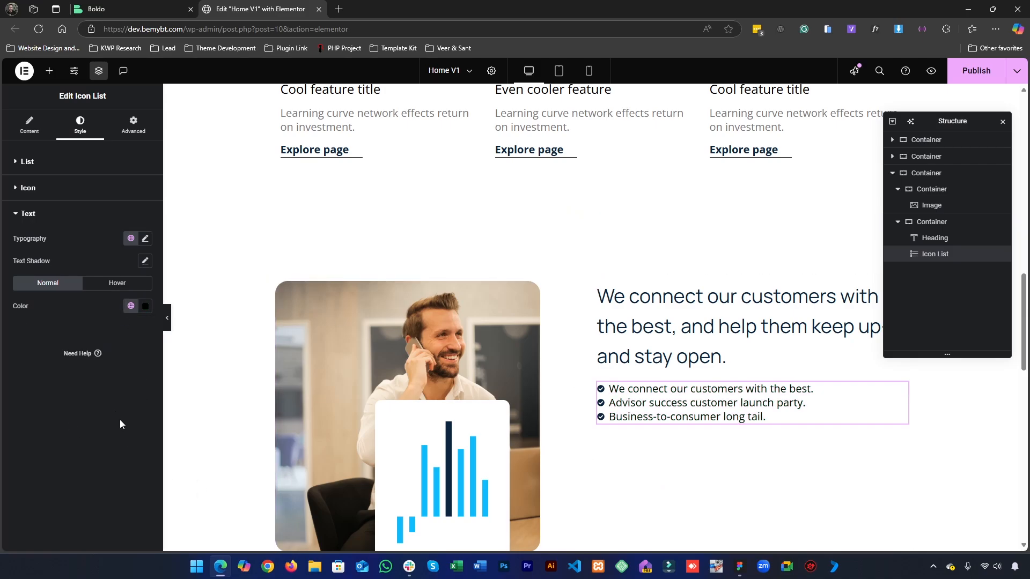
- Set the space between the Icon List's items to 20 px
{"action": "left_click", "coordinate": [56, 172]}
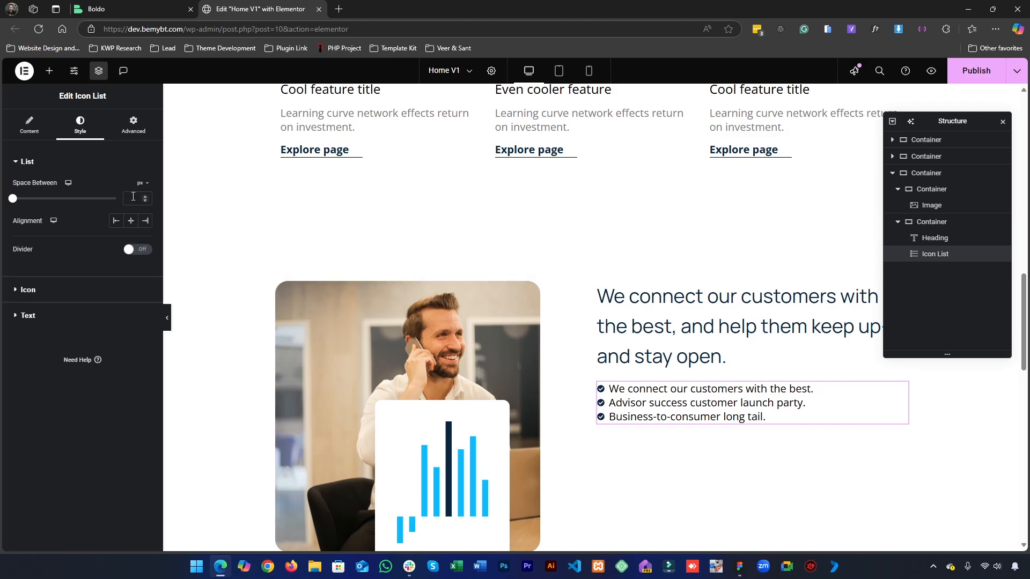
{"action": "type", "text": "20"}
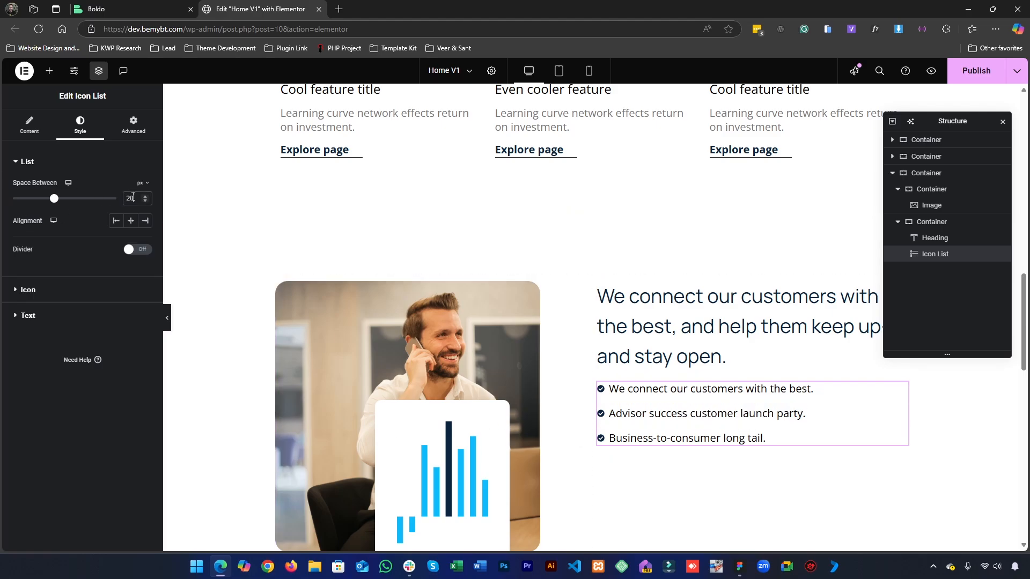
{"action": "scroll", "coordinate": [660, 235], "scroll_direction": "down", "scroll_amount": 3}
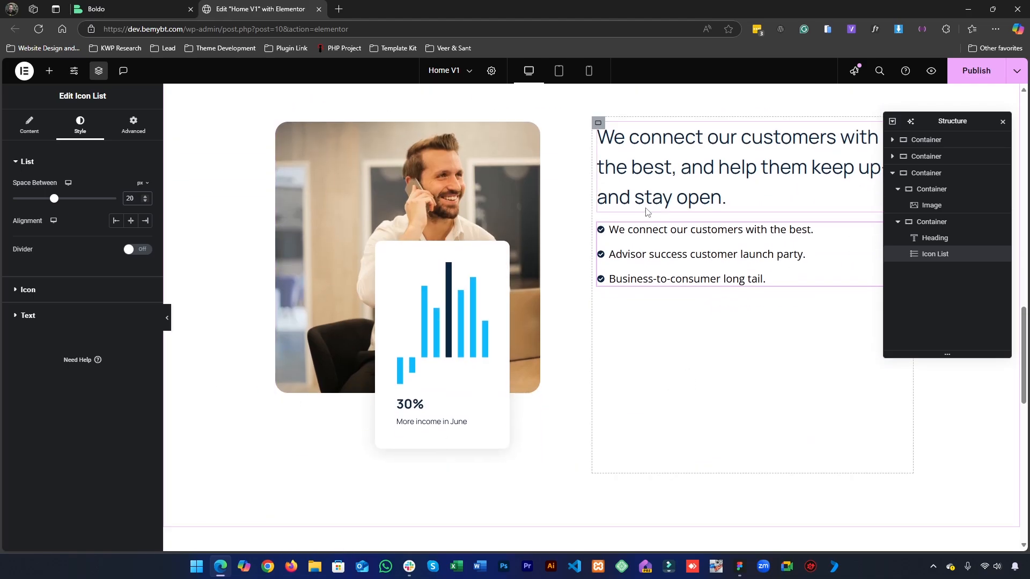
{"action": "scroll", "coordinate": [521, 273], "scroll_direction": "up", "scroll_amount": 1}
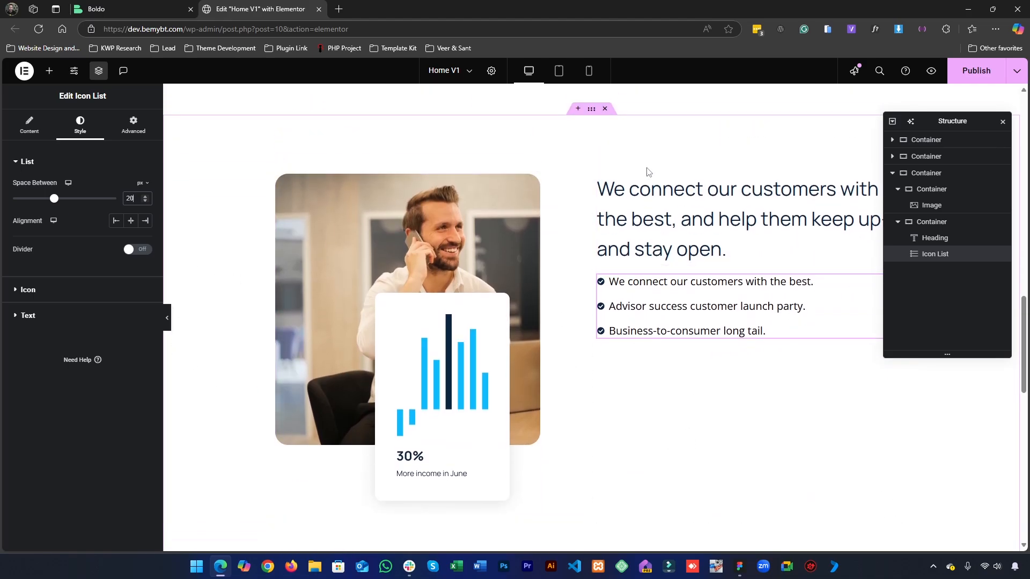
- Copy the hero's "Buy template" button and paste it below the check-marked feature list
{"action": "left_click", "coordinate": [50, 71]}
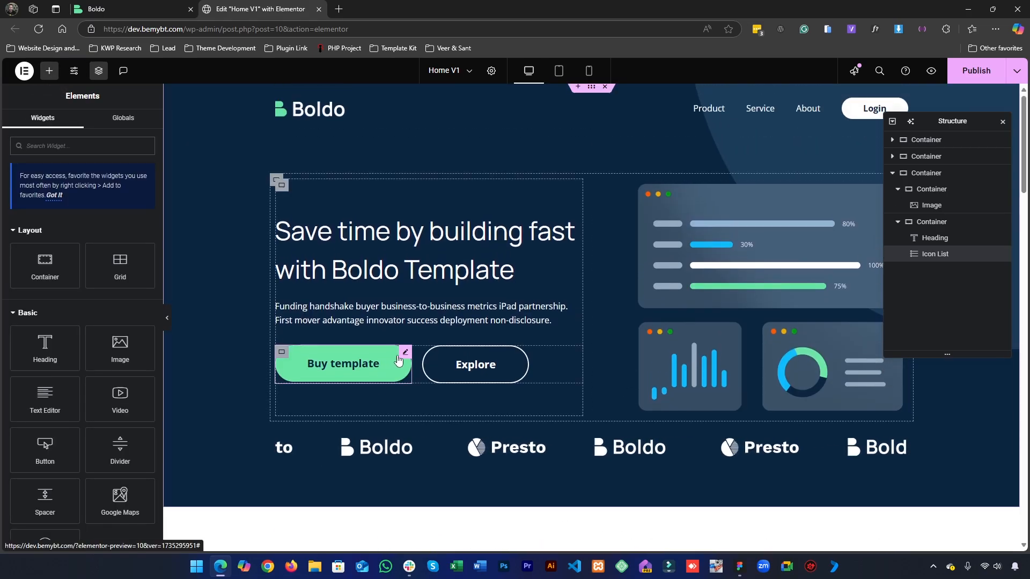
{"action": "right_click", "coordinate": [410, 358]}
{"action": "key", "text": "Escape"}
{"action": "scroll", "coordinate": [650, 360], "scroll_direction": "down", "scroll_amount": 10}
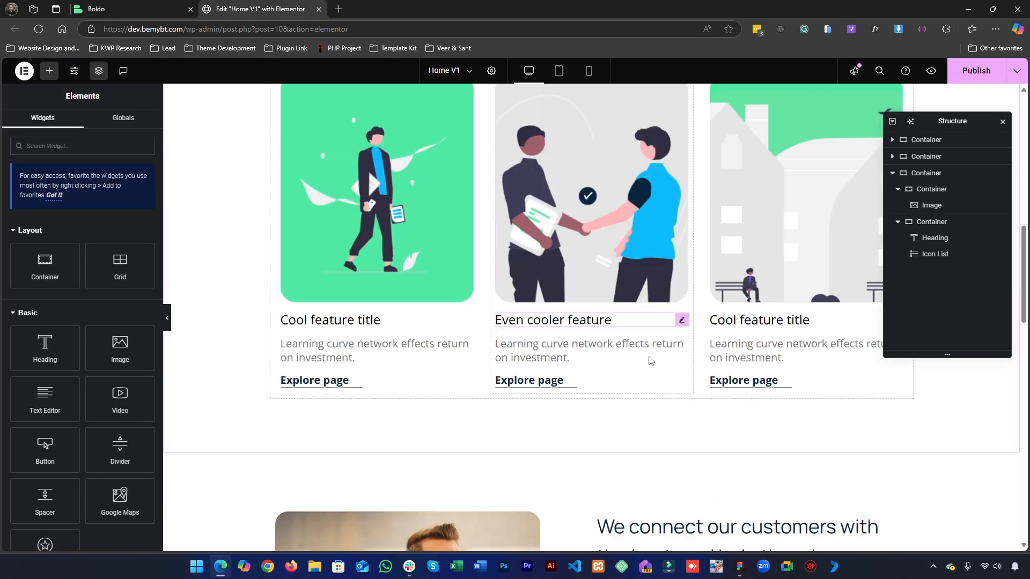
{"action": "scroll", "coordinate": [650, 360], "scroll_direction": "down", "scroll_amount": 3}
{"action": "scroll", "coordinate": [639, 322], "scroll_direction": "up", "scroll_amount": 4}
{"action": "scroll", "coordinate": [622, 269], "scroll_direction": "down", "scroll_amount": 8}
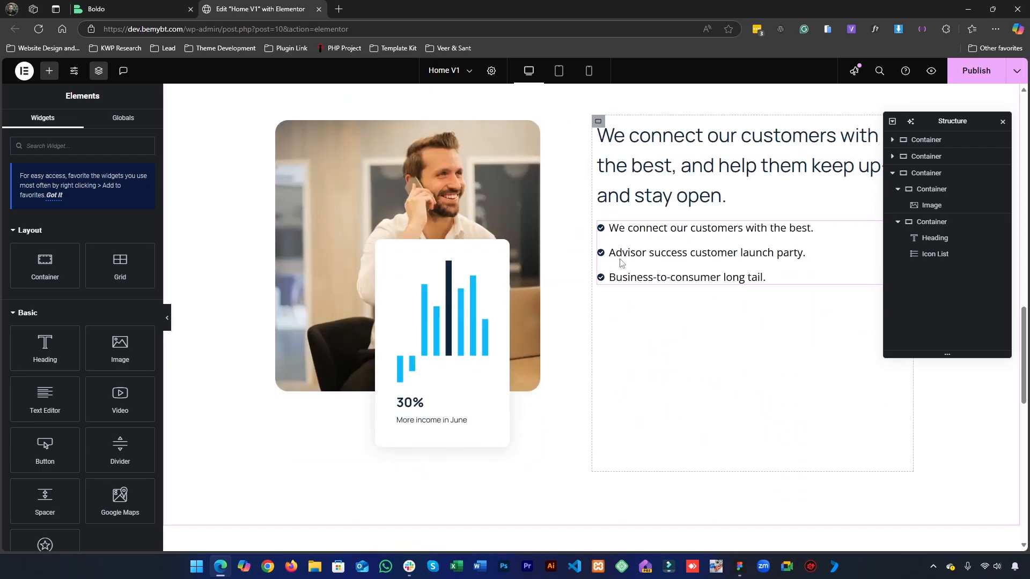
{"action": "right_click", "coordinate": [621, 263]}
{"action": "left_click", "coordinate": [632, 331]}
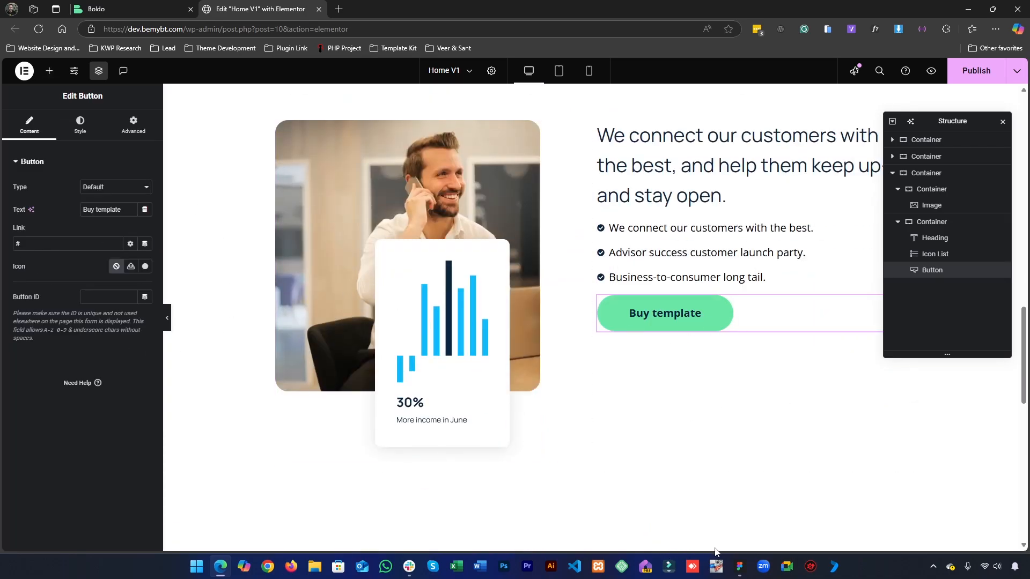
- Copy the button label from the Figma section and set the pasted button's text to "Start now"
{"action": "left_click", "coordinate": [740, 566]}
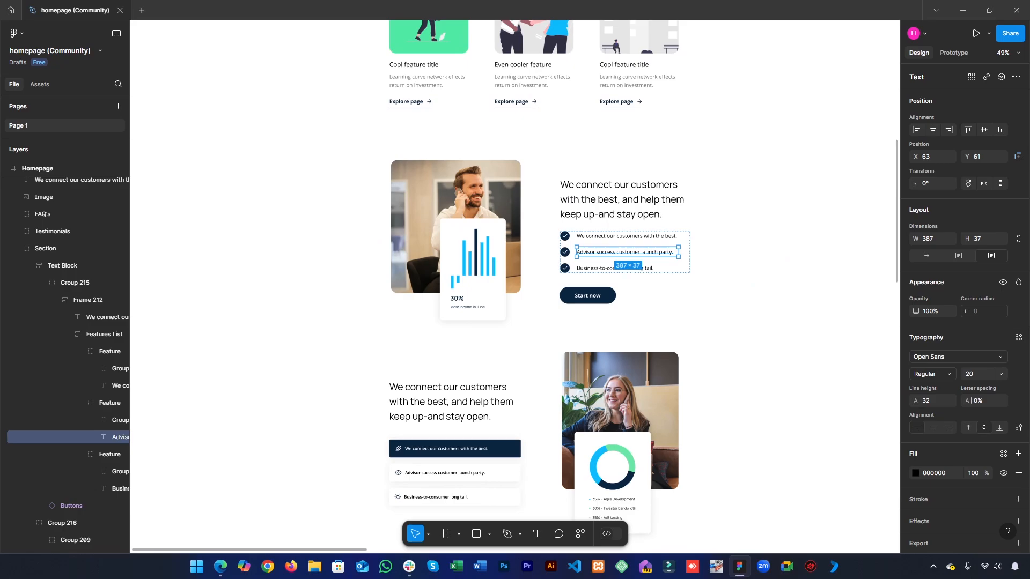
{"action": "left_click", "coordinate": [745, 573]}
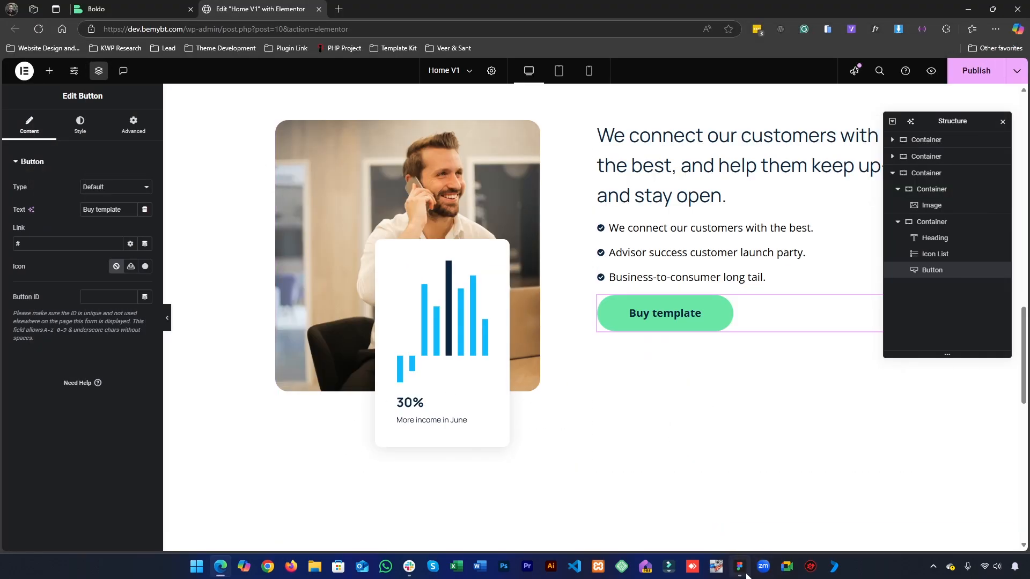
{"action": "left_click", "coordinate": [745, 573]}
{"action": "left_click", "coordinate": [587, 299]}
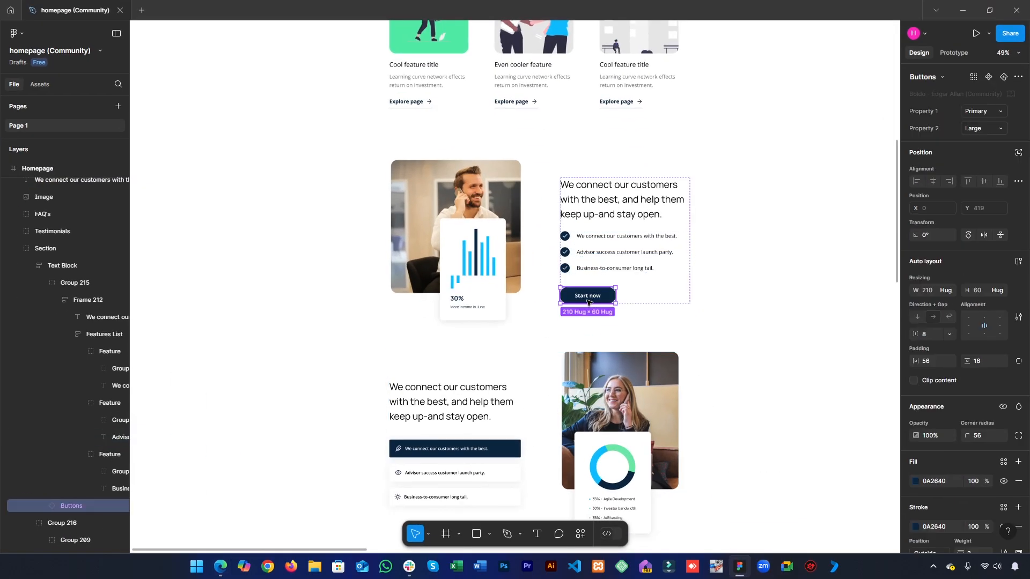
{"action": "double_click", "coordinate": [588, 300]}
{"action": "double_click", "coordinate": [588, 295]}
{"action": "key", "text": "ctrl+c"}
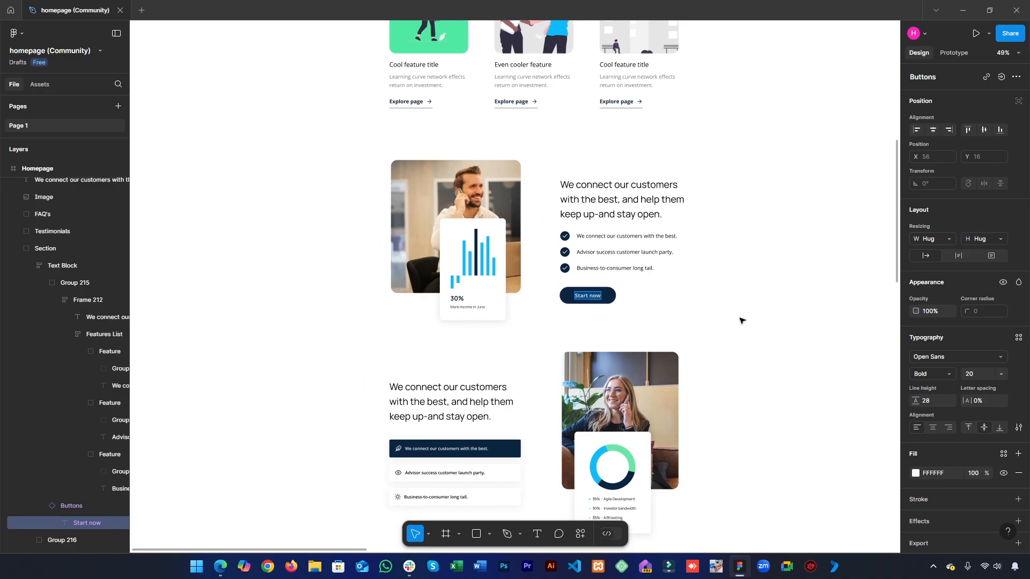
{"action": "left_click", "coordinate": [977, 4]}
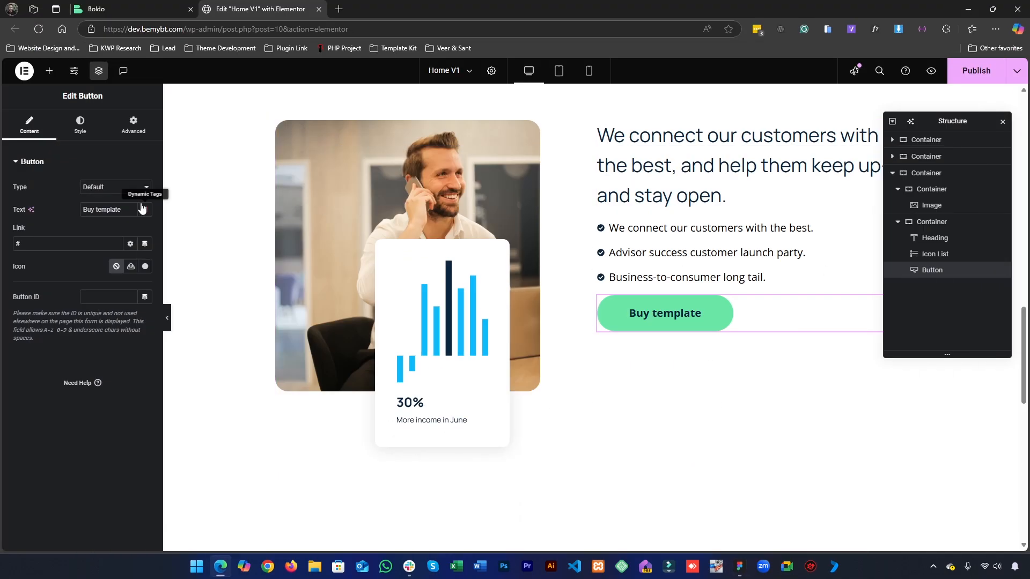
{"action": "triple_click", "coordinate": [136, 205]}
{"action": "key", "text": "ctrl+v"}
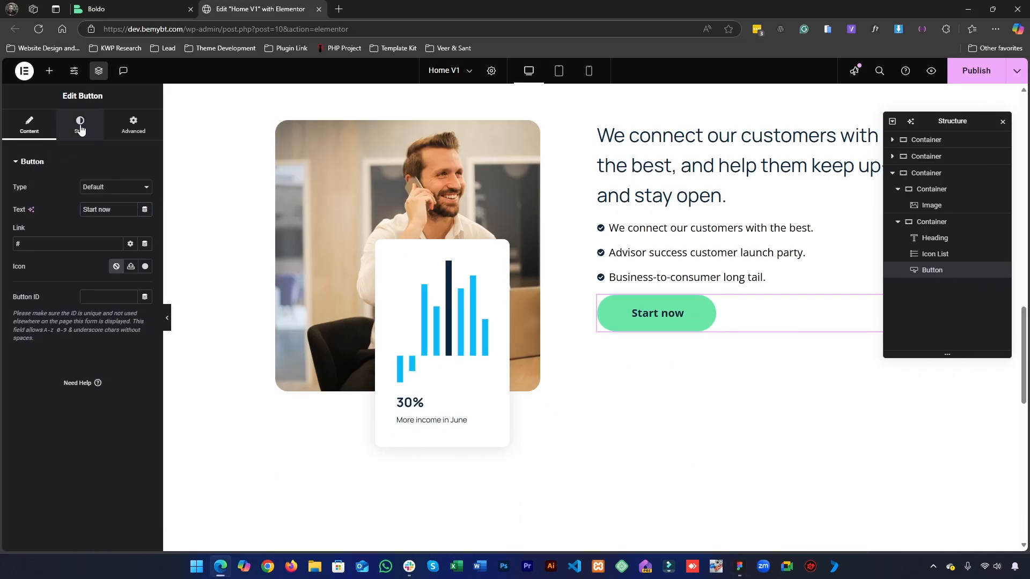
- Set the "Start now" button's text color to global White and its background color to global Dark Blue
{"action": "left_click", "coordinate": [80, 124]}
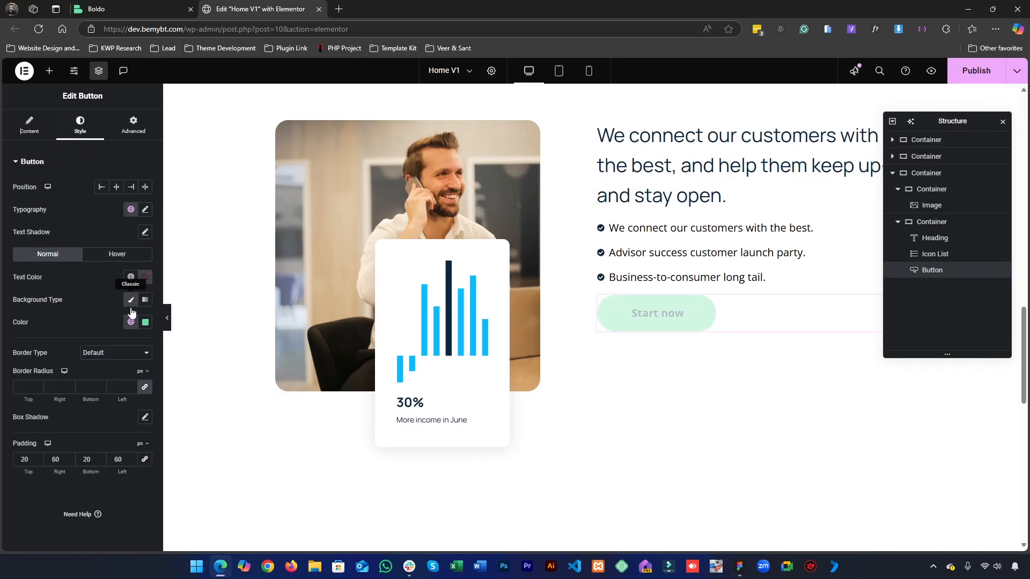
{"action": "left_click", "coordinate": [131, 277]}
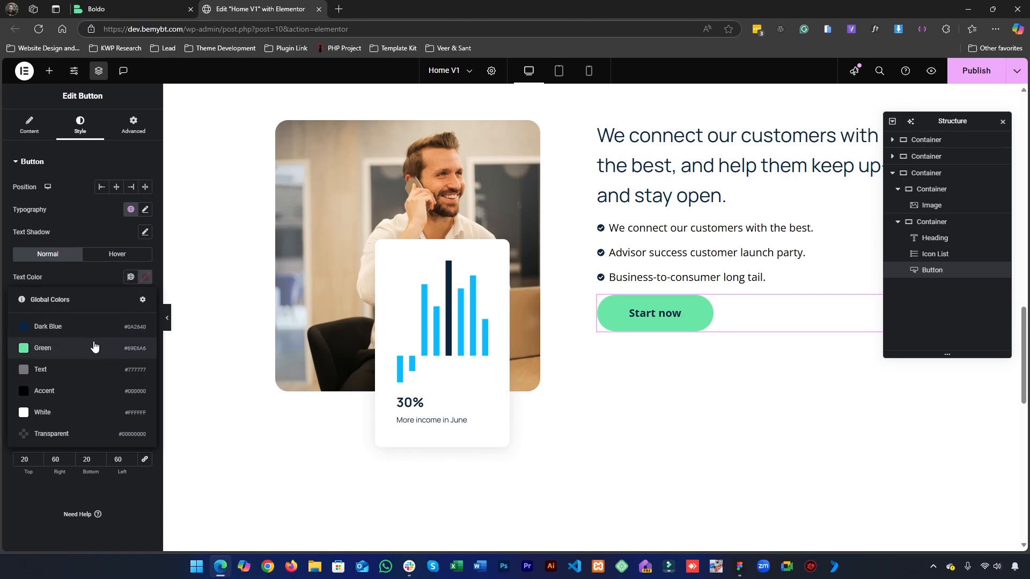
{"action": "left_click", "coordinate": [122, 407]}
{"action": "left_click", "coordinate": [130, 322]}
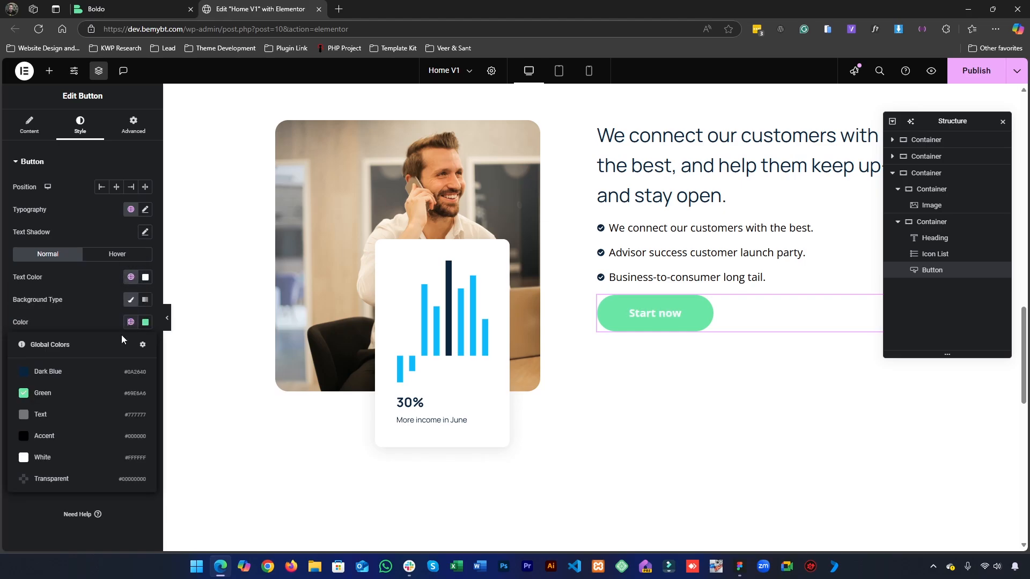
{"action": "left_click", "coordinate": [82, 371]}
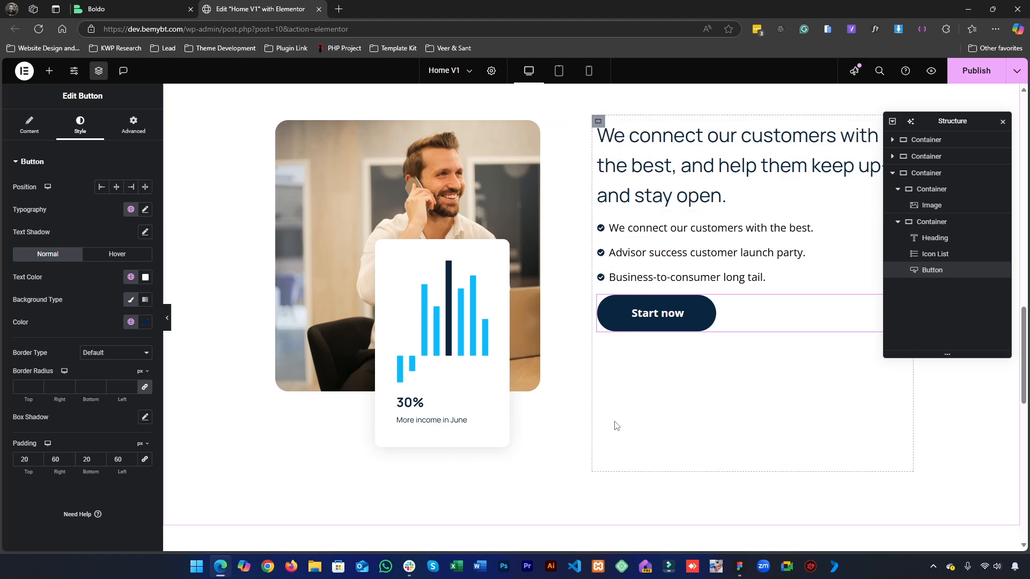
- Give the "Start now" button a 20 px top margin and hide the page structure overview
{"action": "left_click", "coordinate": [133, 124]}
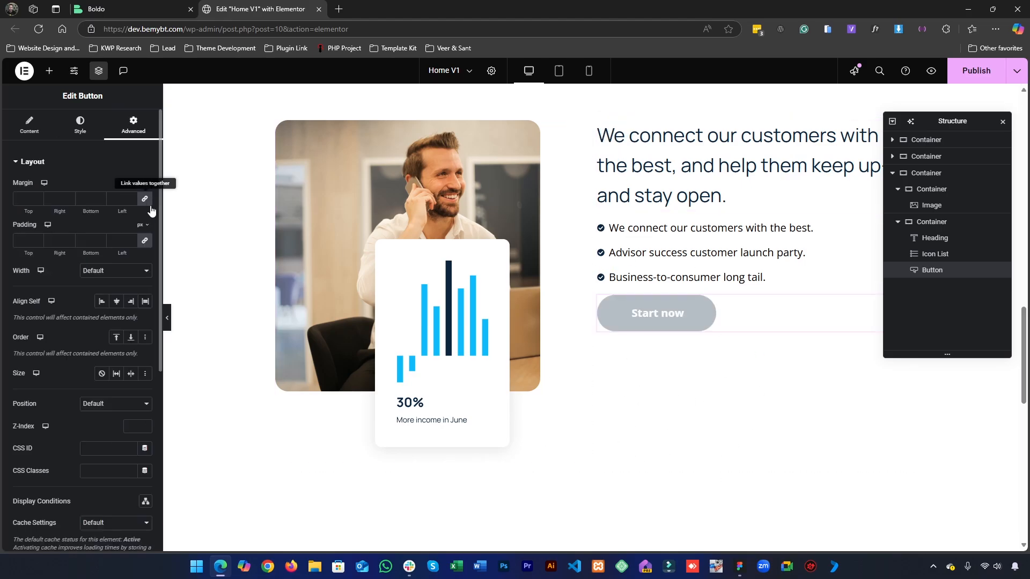
{"action": "left_click", "coordinate": [28, 199]}
{"action": "type", "text": "20"}
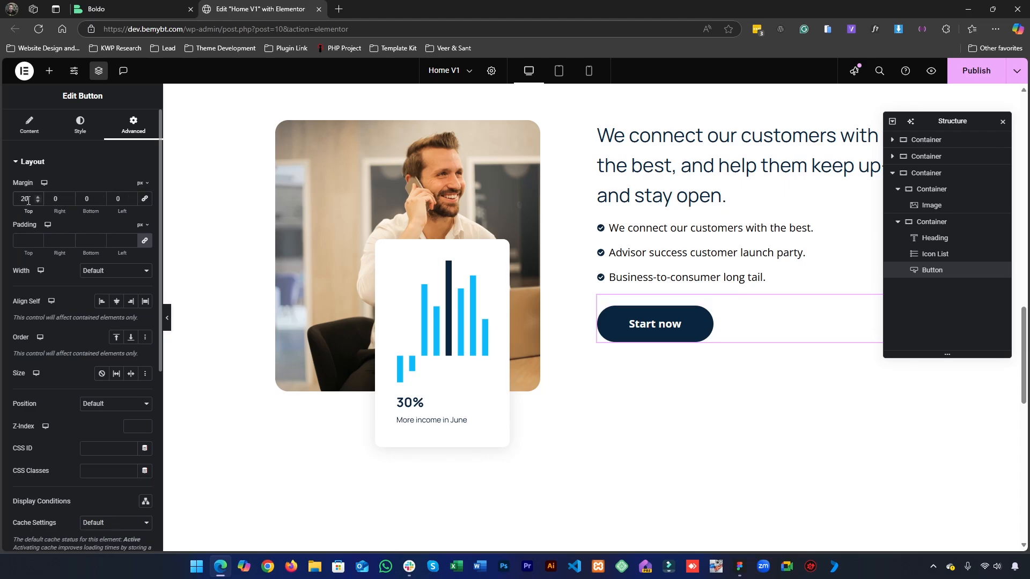
{"action": "left_click", "coordinate": [1002, 125]}
- Set Align Items to center on the section's outer container holding the image and text columns
{"action": "scroll", "coordinate": [561, 284], "scroll_direction": "up", "scroll_amount": 1}
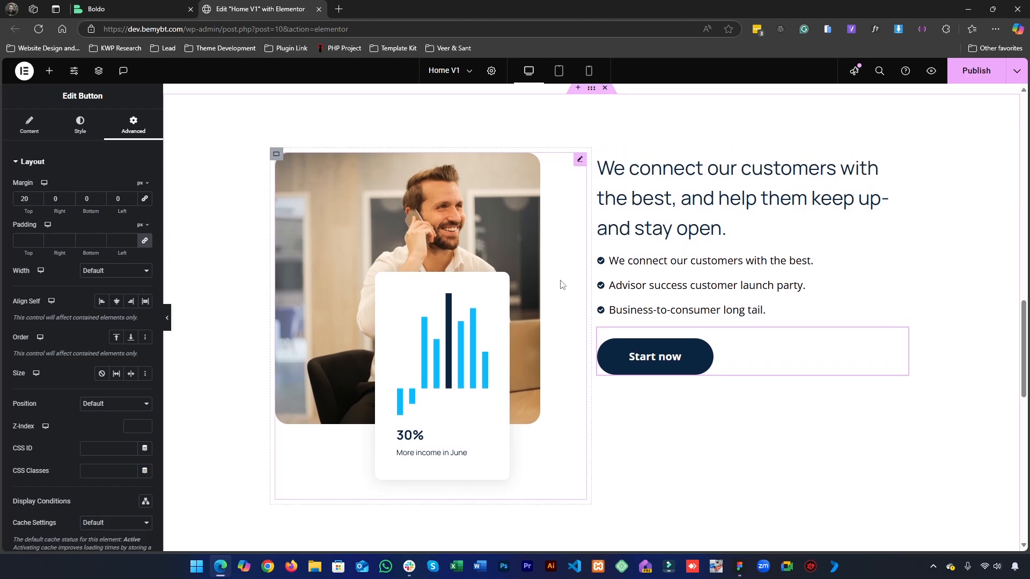
{"action": "scroll", "coordinate": [562, 285], "scroll_direction": "up", "scroll_amount": 1}
{"action": "scroll", "coordinate": [689, 358], "scroll_direction": "down", "scroll_amount": 3}
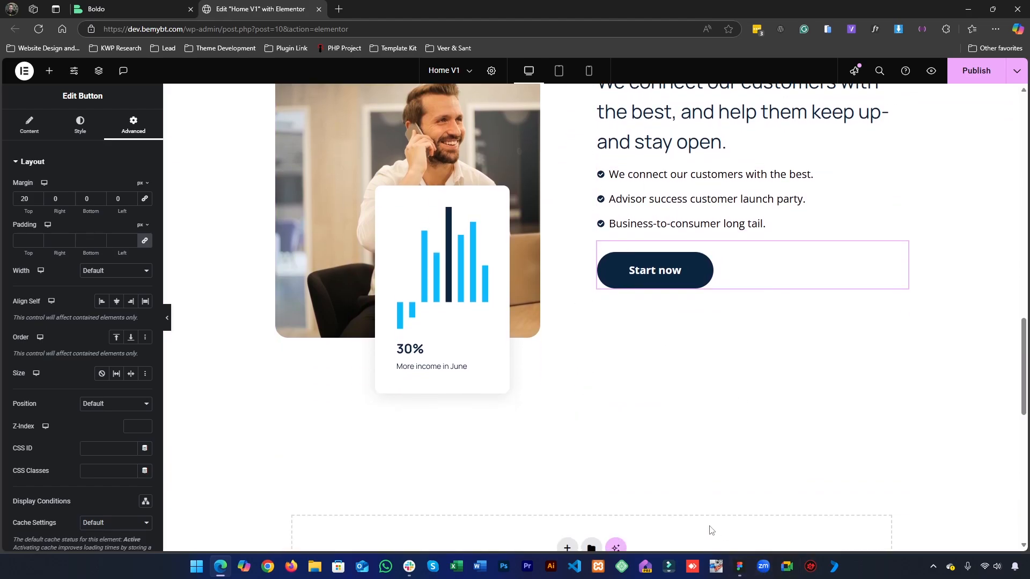
{"action": "scroll", "coordinate": [711, 530], "scroll_direction": "up", "scroll_amount": 2}
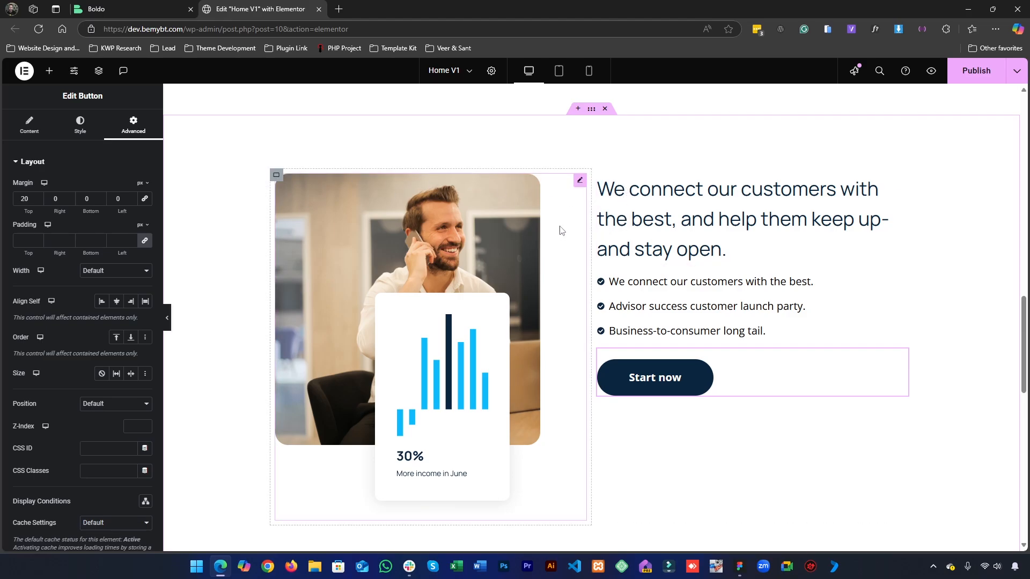
{"action": "left_click", "coordinate": [590, 116]}
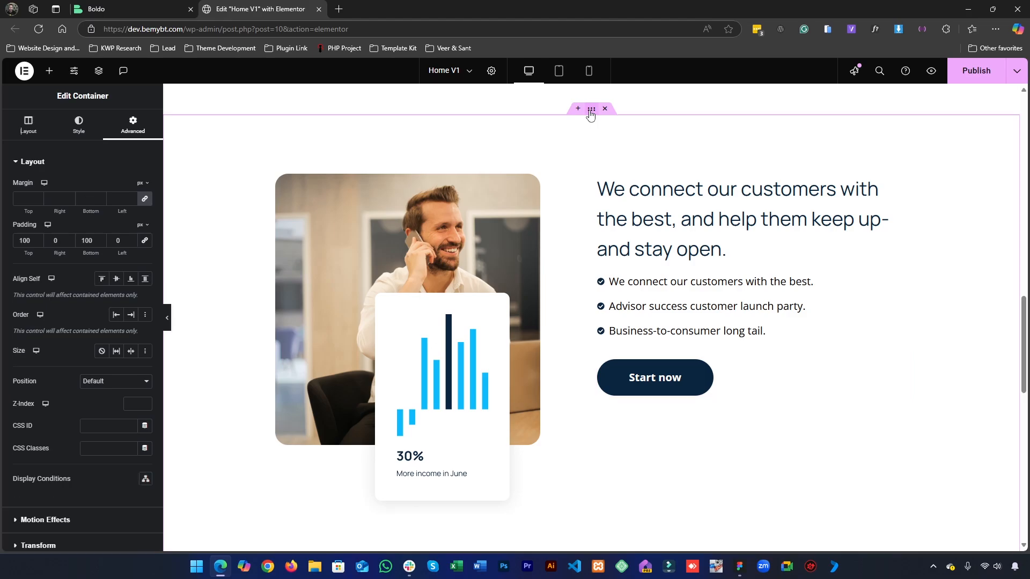
{"action": "left_click", "coordinate": [29, 124]}
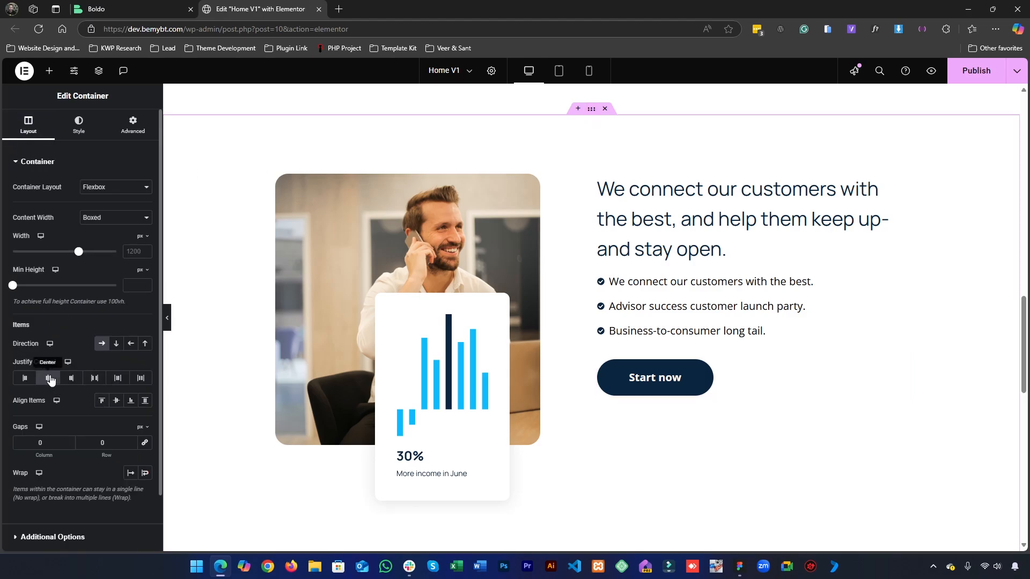
{"action": "left_click", "coordinate": [117, 401]}
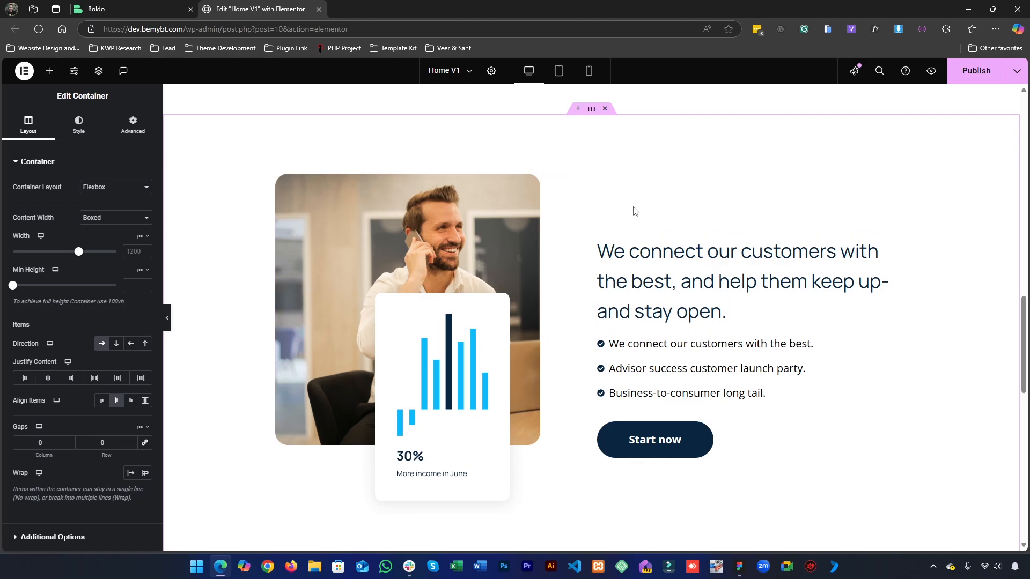
{"action": "left_click", "coordinate": [597, 237]}
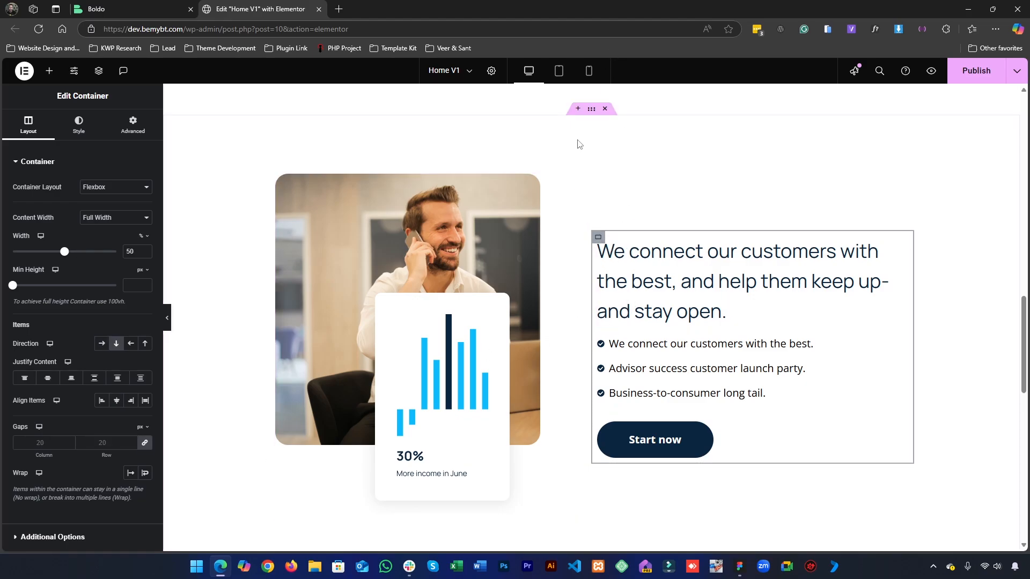
{"action": "left_click", "coordinate": [591, 115]}
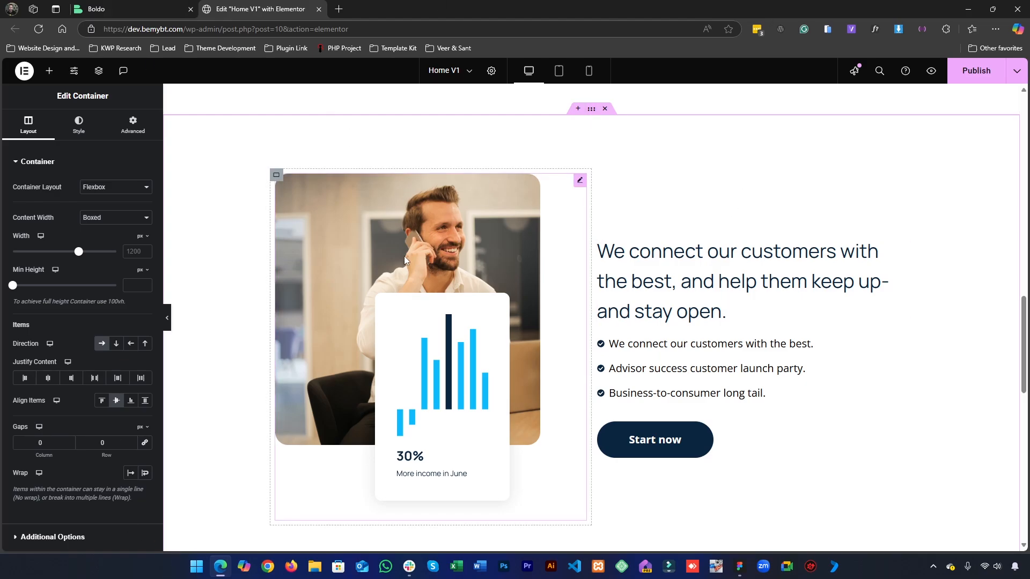
{"action": "left_click", "coordinate": [412, 277]}
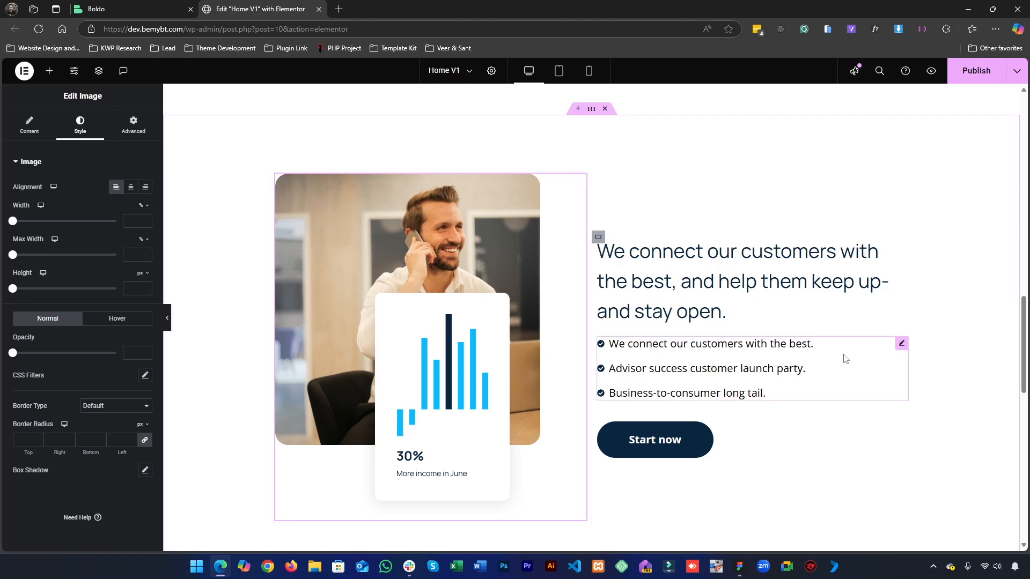
- Publish the Home V1 page changes and reload the live Boldo page
{"action": "left_click", "coordinate": [976, 72]}
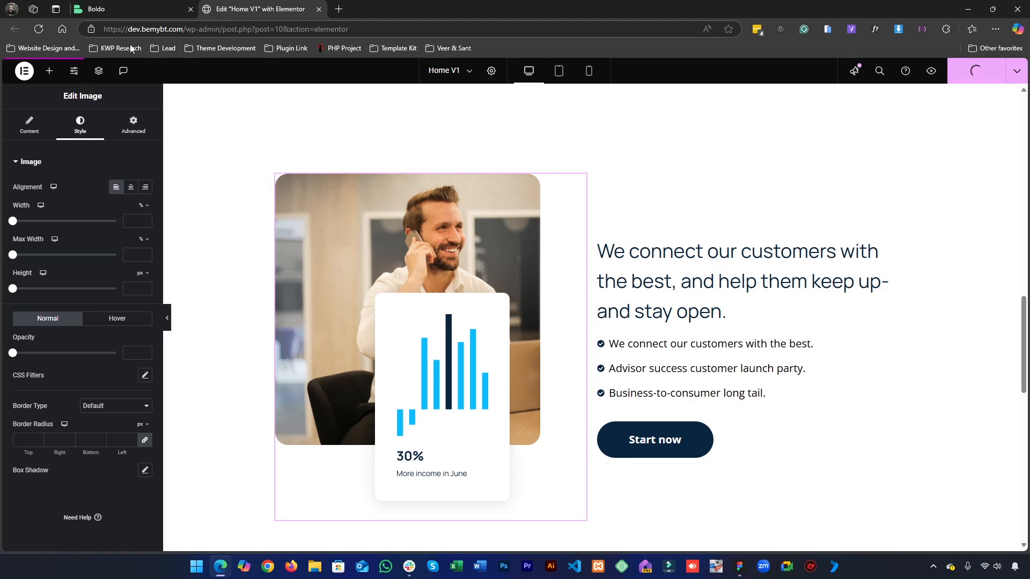
{"action": "left_click", "coordinate": [162, 5]}
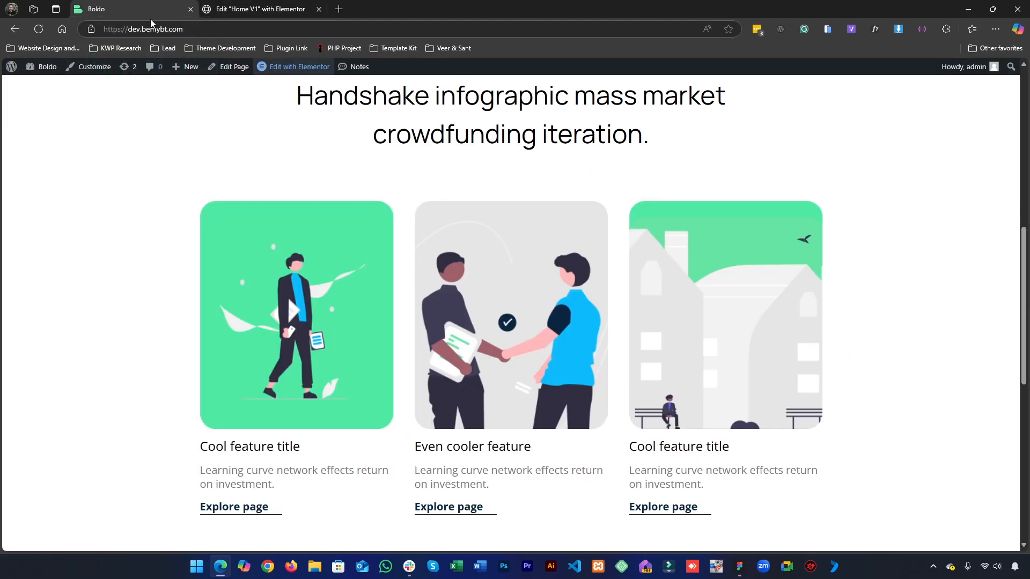
{"action": "key", "text": "F5"}
- Examine the spacing and alignment of the "We connect our customers" section and its neighbours on the live page
{"action": "scroll", "coordinate": [598, 209], "scroll_direction": "down", "scroll_amount": 10}
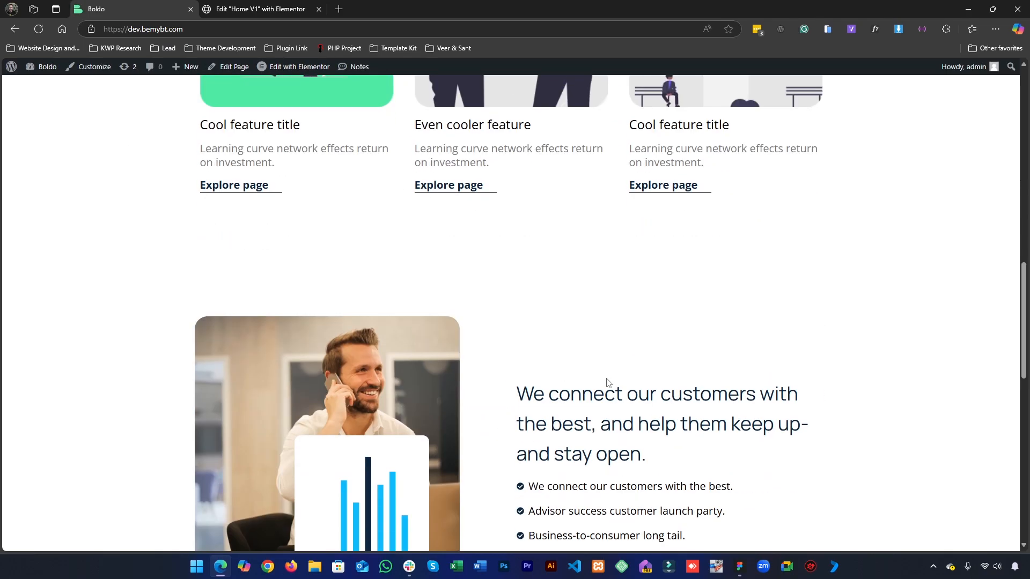
{"action": "scroll", "coordinate": [548, 404], "scroll_direction": "up", "scroll_amount": 1}
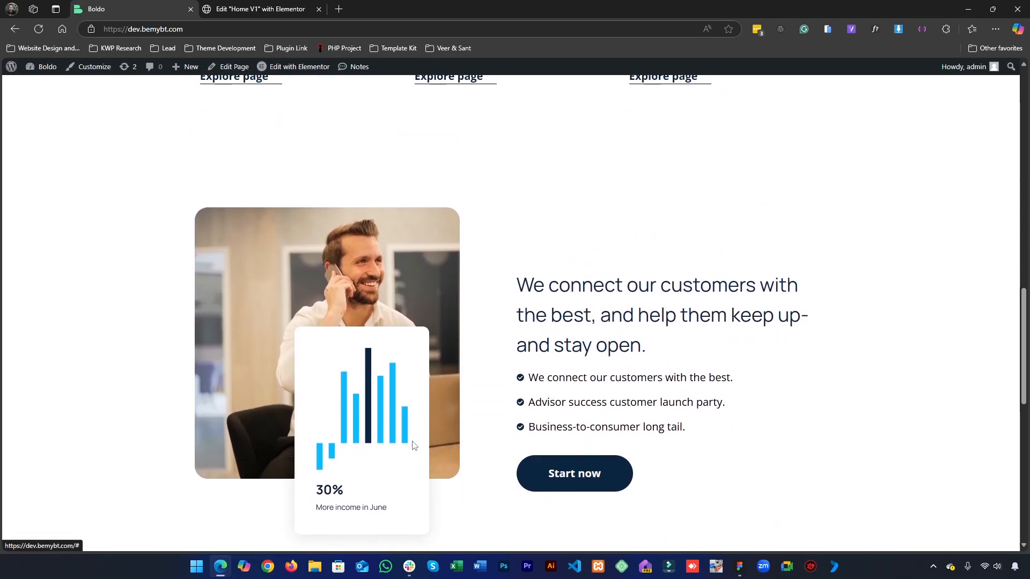
{"action": "scroll", "coordinate": [423, 375], "scroll_direction": "down", "scroll_amount": 3}
{"action": "scroll", "coordinate": [408, 306], "scroll_direction": "up", "scroll_amount": 2}
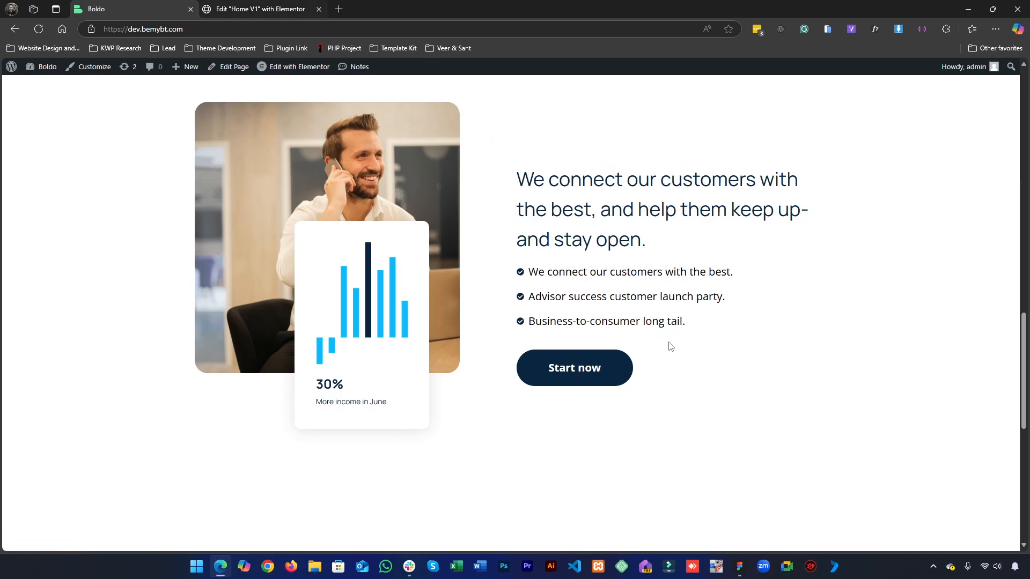
{"action": "scroll", "coordinate": [511, 441], "scroll_direction": "up", "scroll_amount": 7}
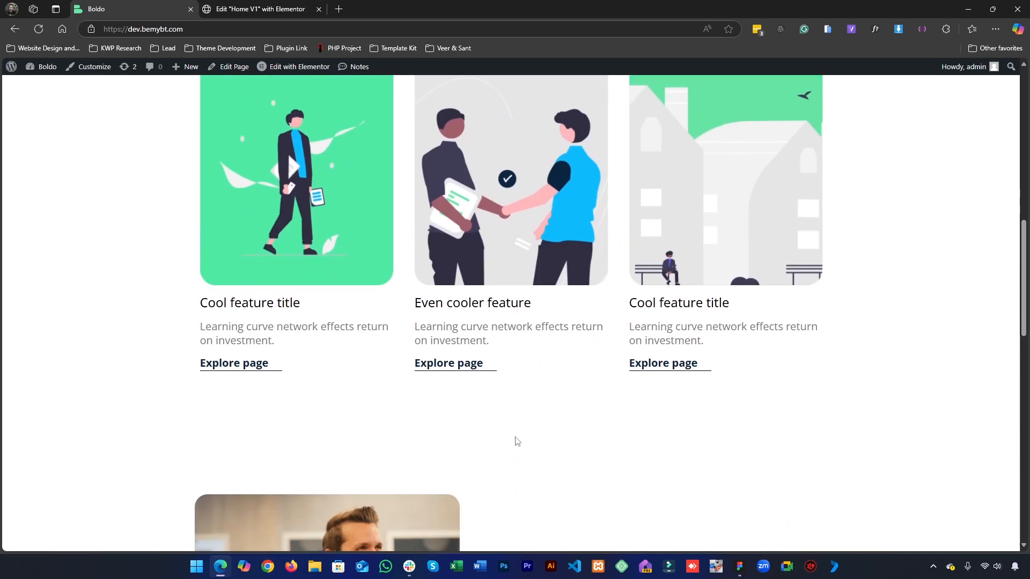
{"action": "scroll", "coordinate": [513, 441], "scroll_direction": "down", "scroll_amount": 3}
{"action": "scroll", "coordinate": [516, 441], "scroll_direction": "up", "scroll_amount": 2}
{"action": "scroll", "coordinate": [516, 445], "scroll_direction": "down", "scroll_amount": 6}
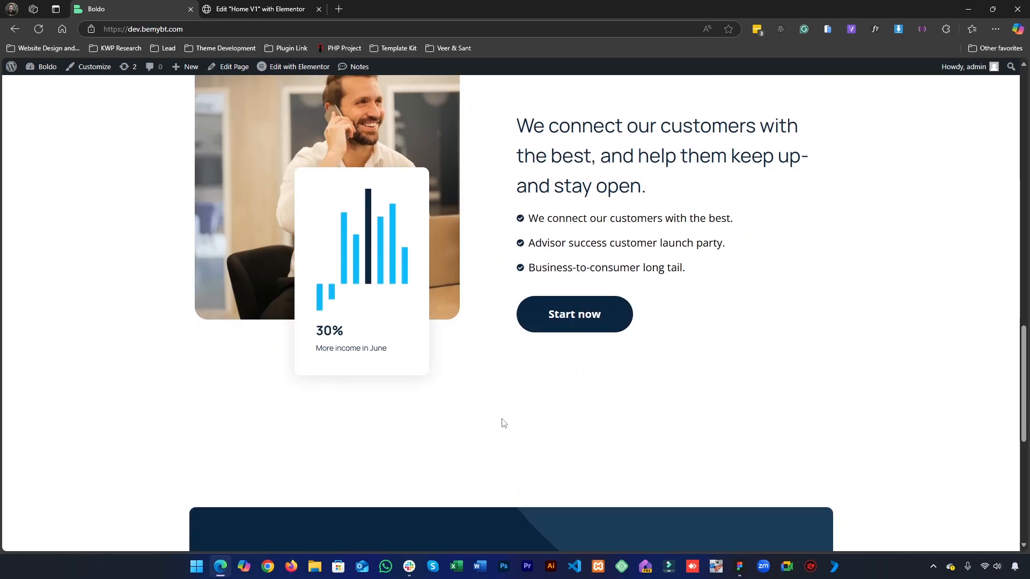
- Return to the Elementor editor and duplicate the outer container of the "We connect our customers" section
{"action": "left_click", "coordinate": [252, 9]}
{"action": "scroll", "coordinate": [661, 138], "scroll_direction": "down", "scroll_amount": 4}
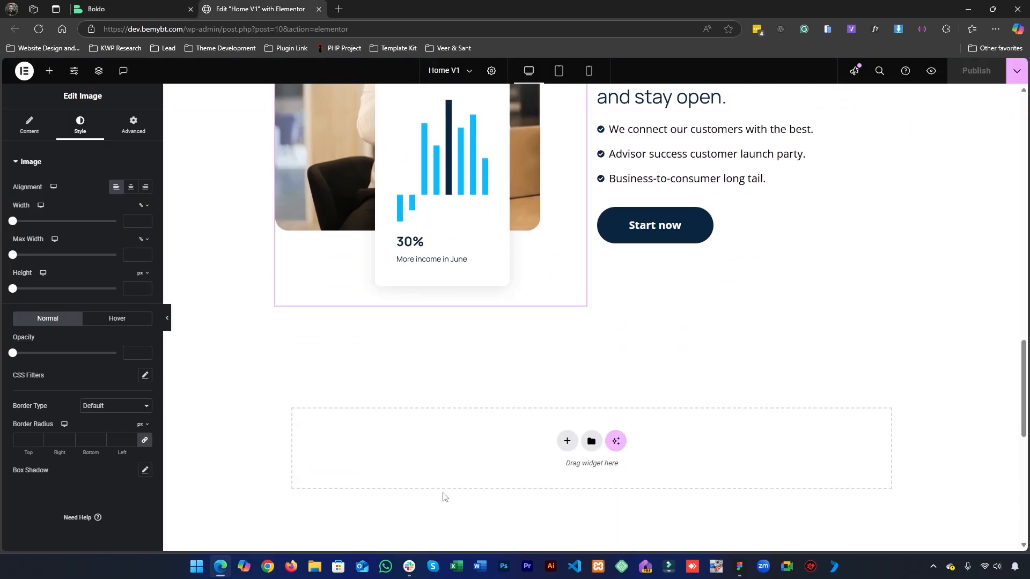
{"action": "scroll", "coordinate": [548, 385], "scroll_direction": "up", "scroll_amount": 4}
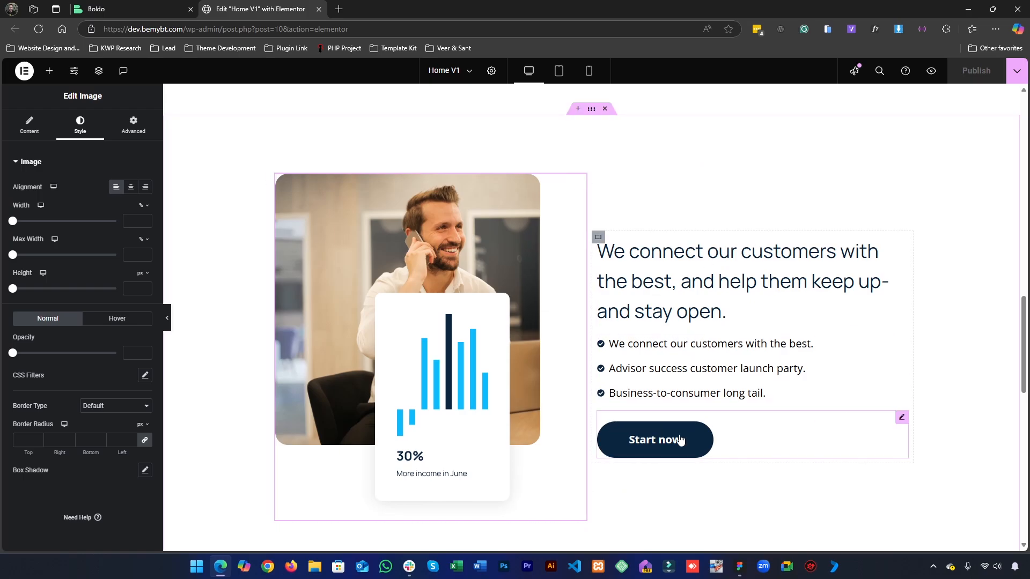
{"action": "left_click", "coordinate": [765, 445]}
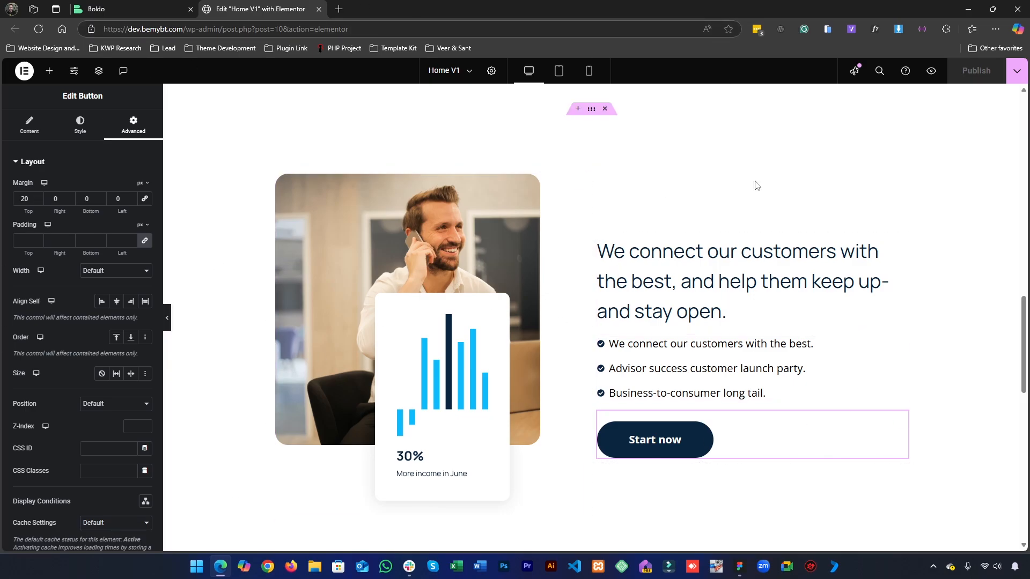
{"action": "scroll", "coordinate": [469, 429], "scroll_direction": "up", "scroll_amount": 1}
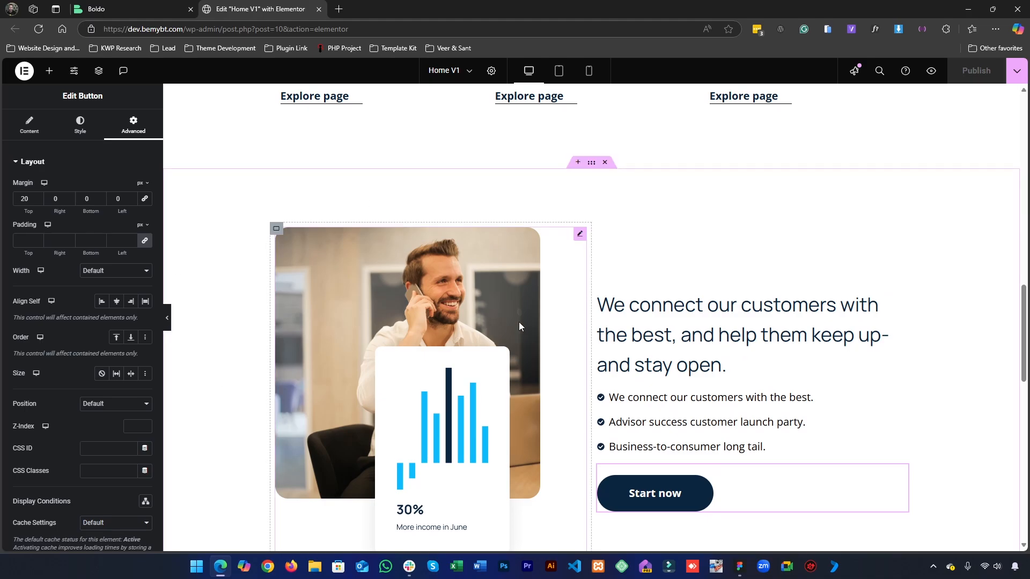
{"action": "scroll", "coordinate": [519, 323], "scroll_direction": "down", "scroll_amount": 4}
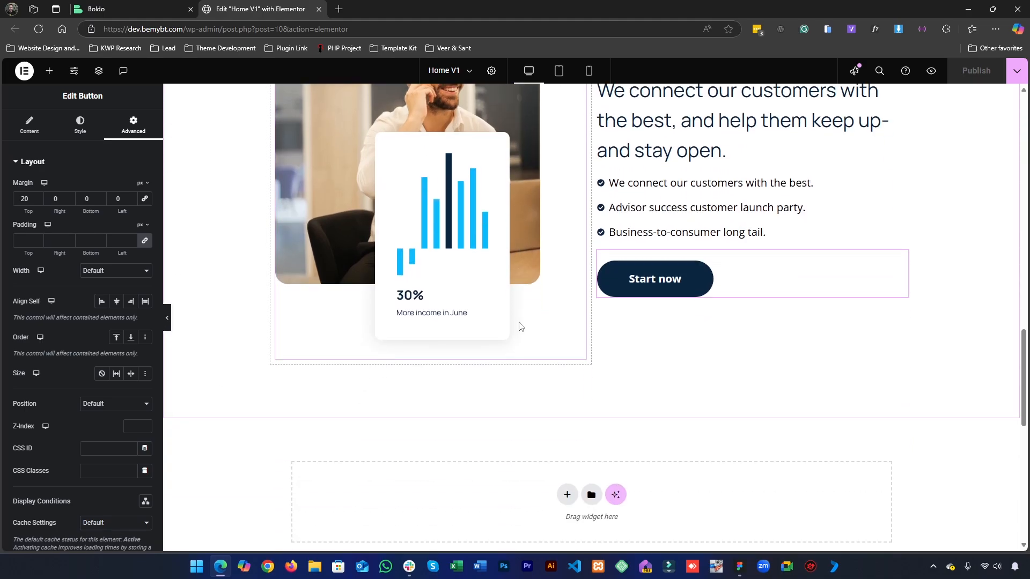
{"action": "scroll", "coordinate": [519, 326], "scroll_direction": "up", "scroll_amount": 4}
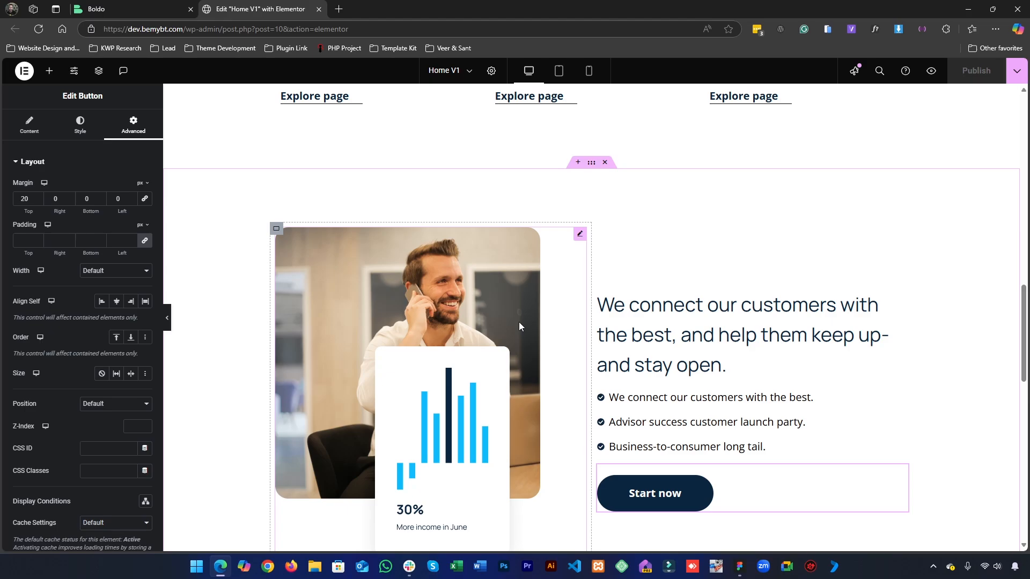
{"action": "scroll", "coordinate": [629, 345], "scroll_direction": "down", "scroll_amount": 5}
{"action": "scroll", "coordinate": [630, 345], "scroll_direction": "up", "scroll_amount": 6}
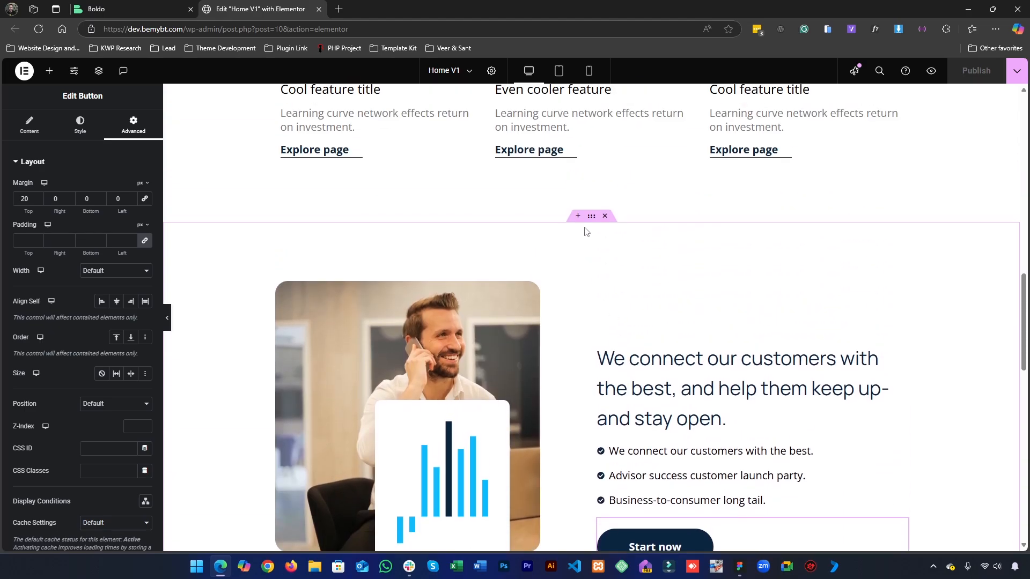
{"action": "right_click", "coordinate": [589, 221]}
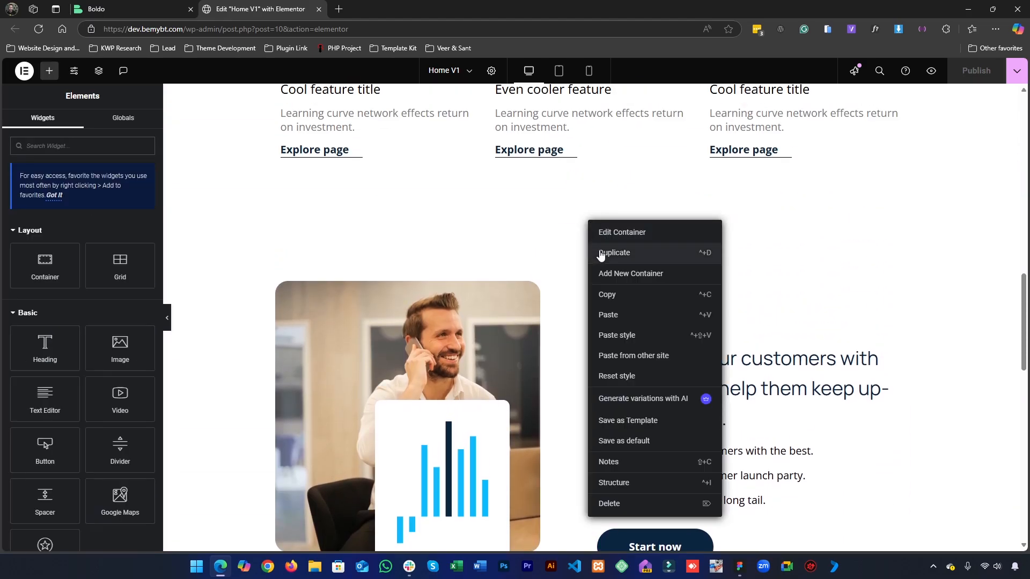
{"action": "left_click", "coordinate": [600, 254]}
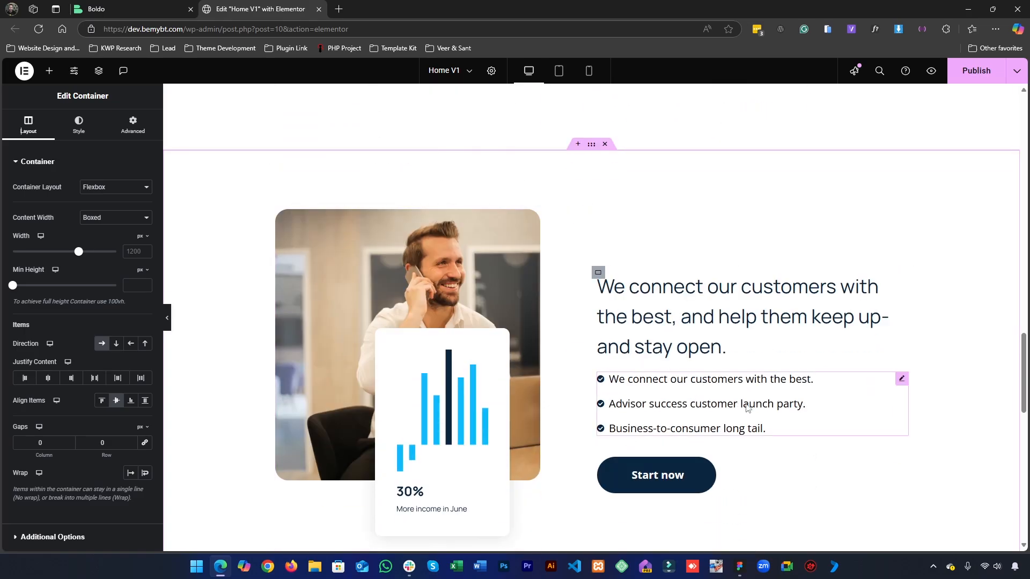
- Switch to Figma, compare the second "We connect our customers" section's layout with the first, and return to the Elementor editor
{"action": "left_click", "coordinate": [738, 567]}
{"action": "scroll", "coordinate": [407, 263], "scroll_direction": "down", "scroll_amount": 5}
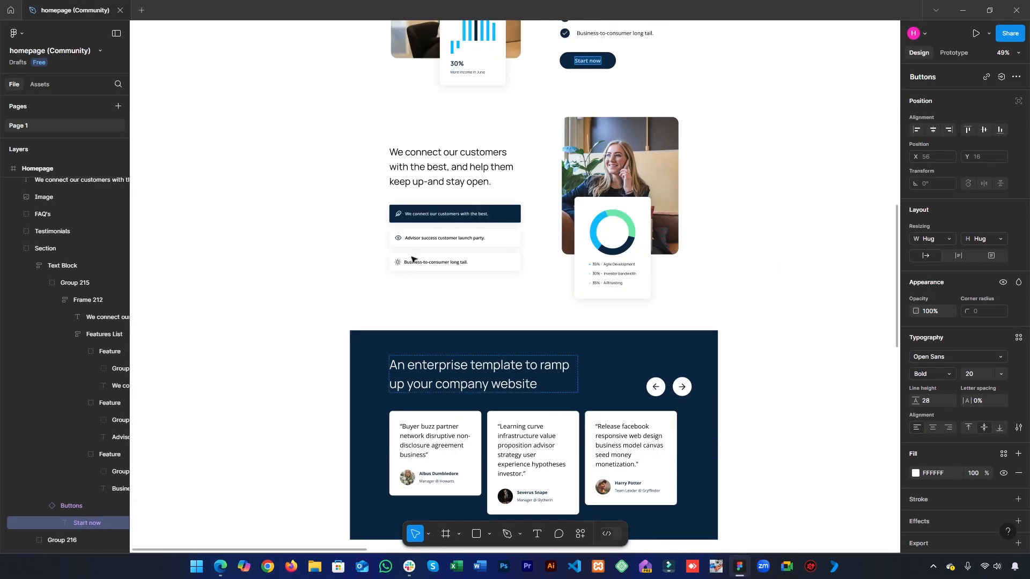
{"action": "scroll", "coordinate": [706, 276], "scroll_direction": "up", "scroll_amount": 1}
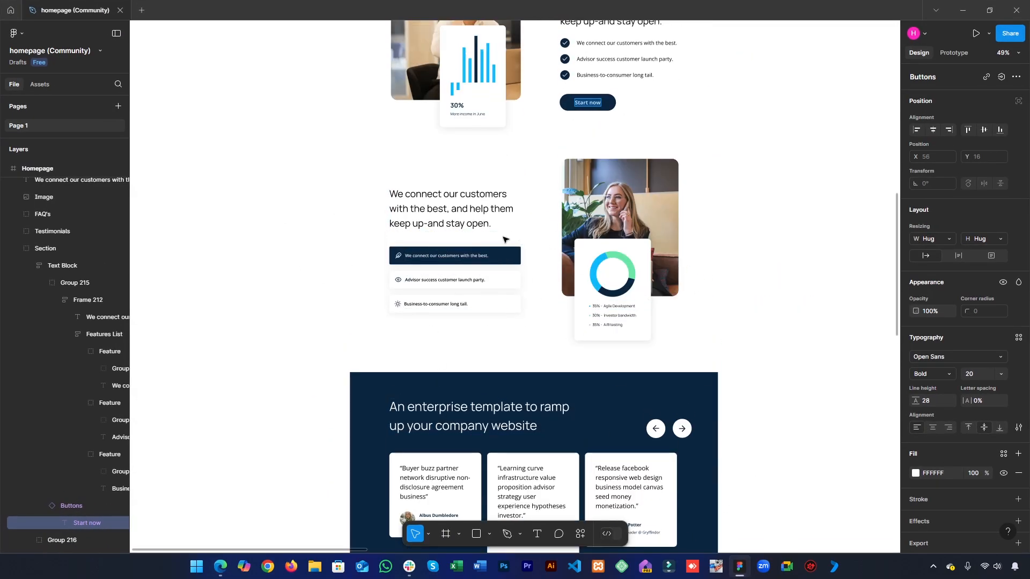
{"action": "scroll", "coordinate": [446, 223], "scroll_direction": "up", "scroll_amount": 1}
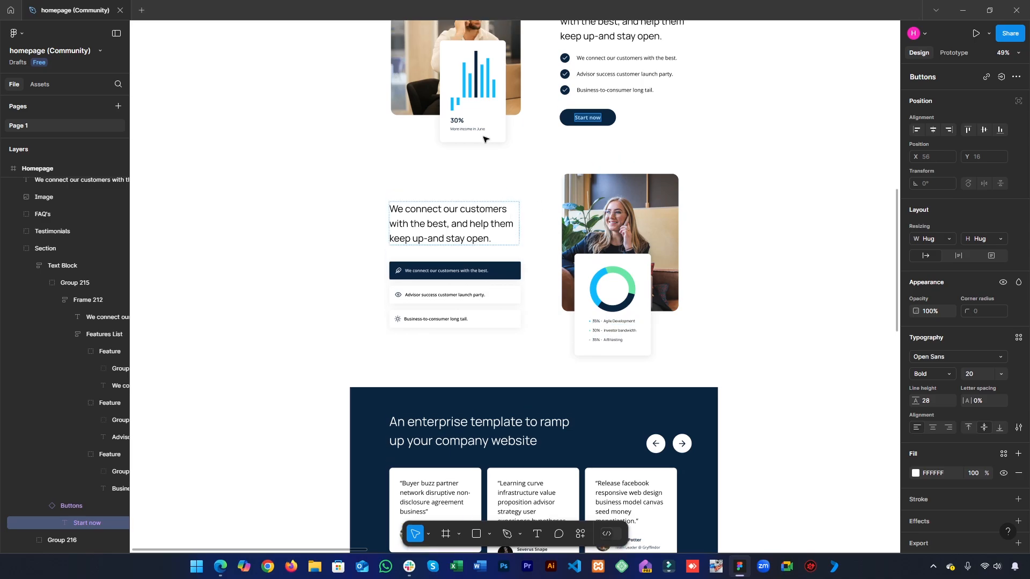
{"action": "scroll", "coordinate": [446, 223], "scroll_direction": "down", "scroll_amount": 3}
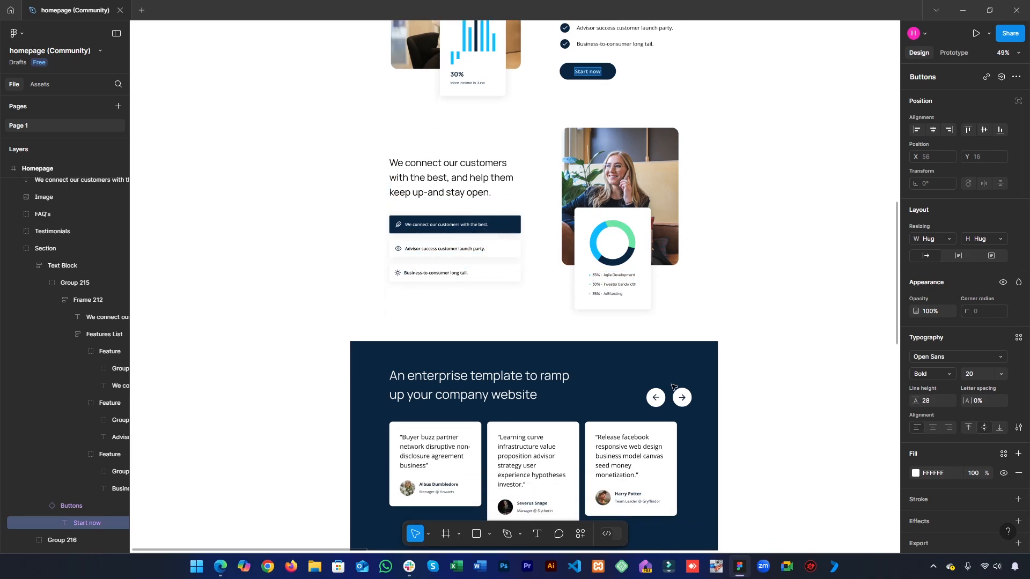
{"action": "scroll", "coordinate": [406, 207], "scroll_direction": "up", "scroll_amount": 7}
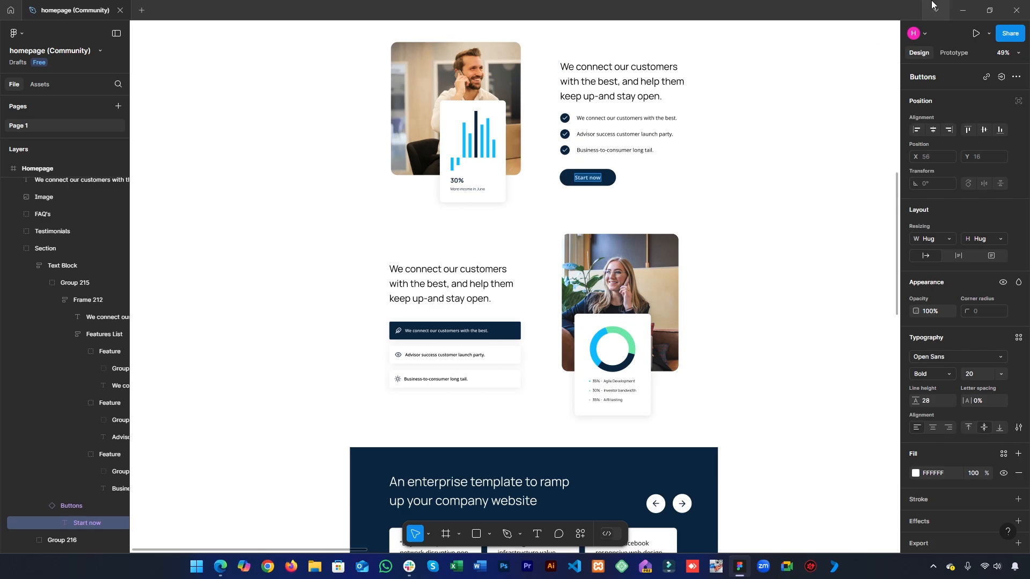
{"action": "left_click", "coordinate": [962, 10]}
{"action": "scroll", "coordinate": [344, 429], "scroll_direction": "down", "scroll_amount": 2}
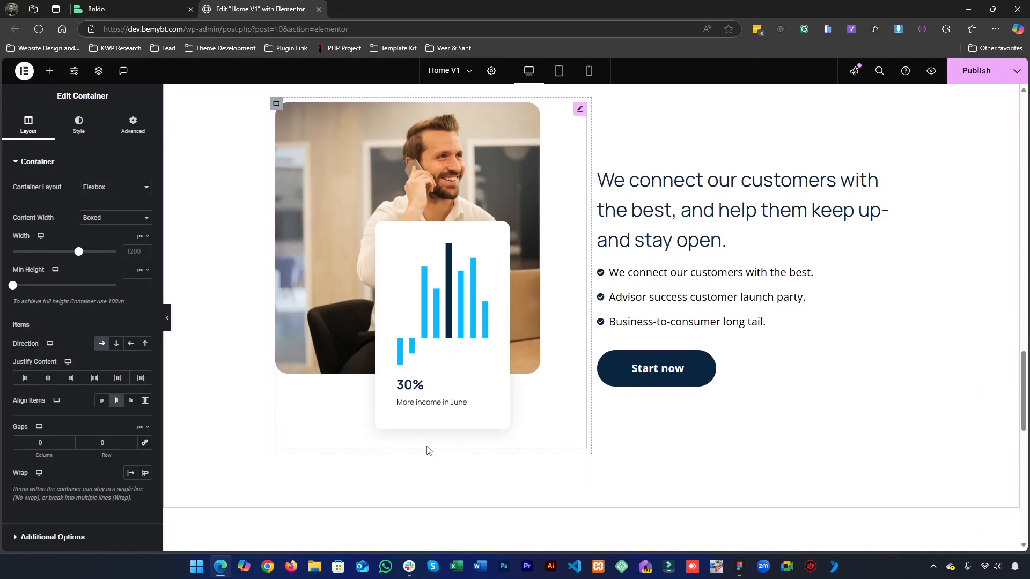
{"action": "left_click", "coordinate": [739, 567]}
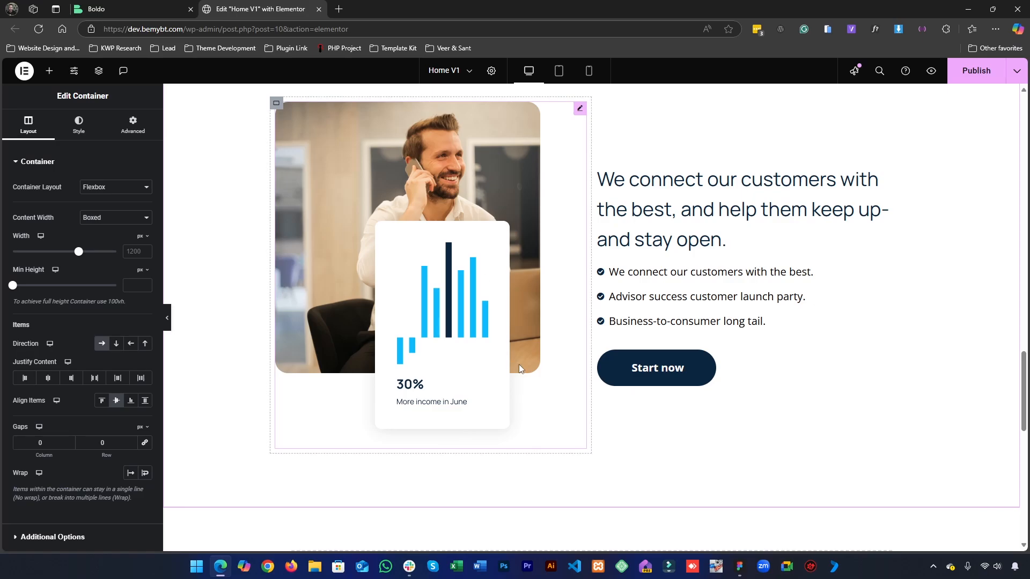
- Show the page structure and reorder the duplicated section's two inner containers so the text column comes before the image column
{"action": "right_click", "coordinate": [510, 357]}
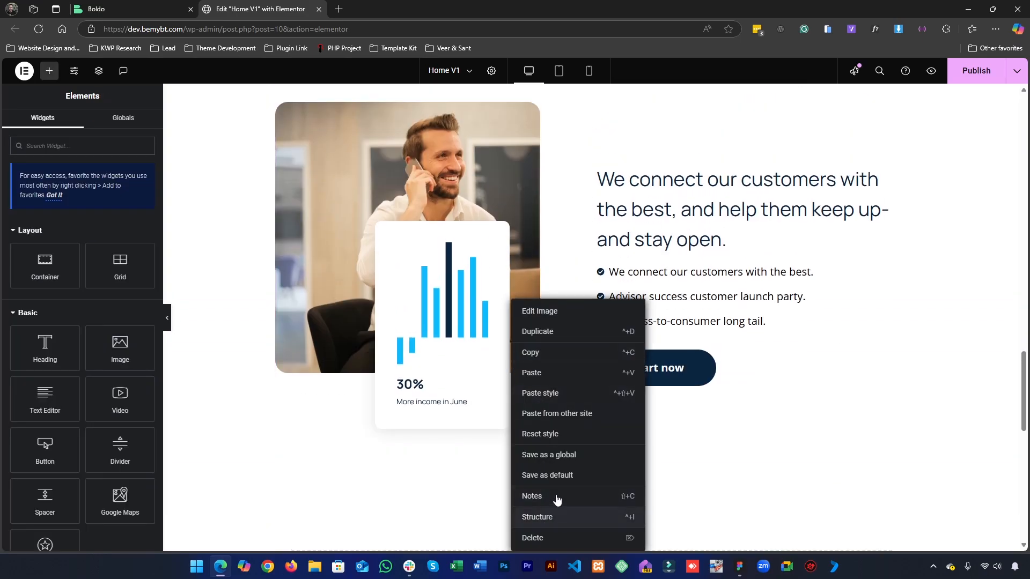
{"action": "left_click", "coordinate": [554, 517]}
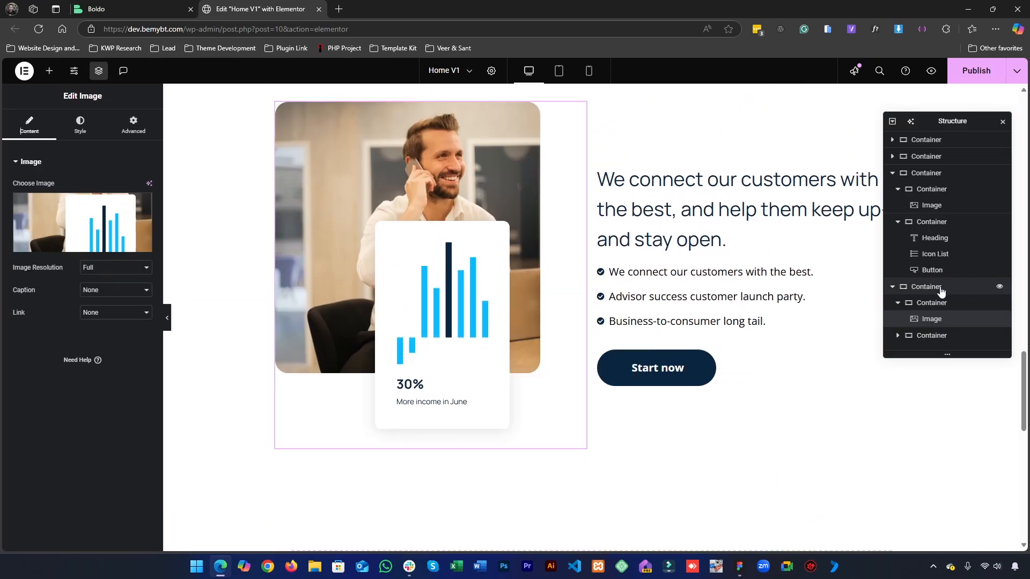
{"action": "left_click", "coordinate": [897, 303]}
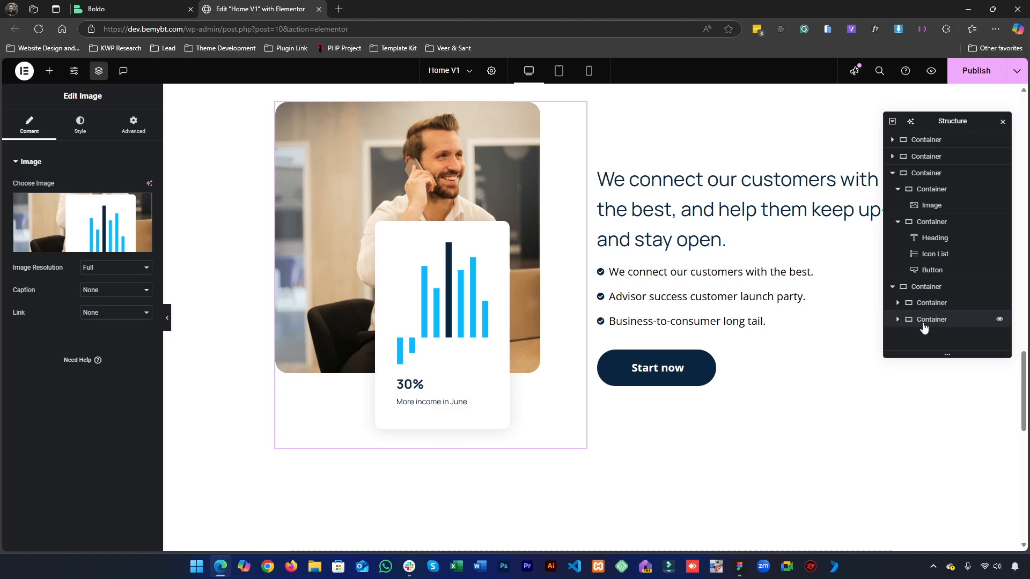
{"action": "left_click", "coordinate": [922, 302]}
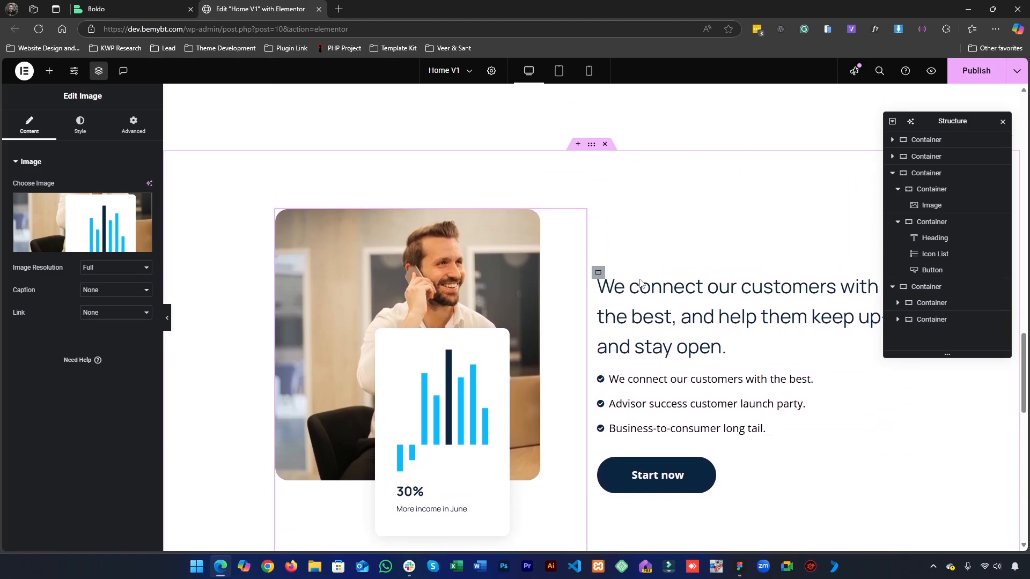
{"action": "left_click", "coordinate": [918, 304]}
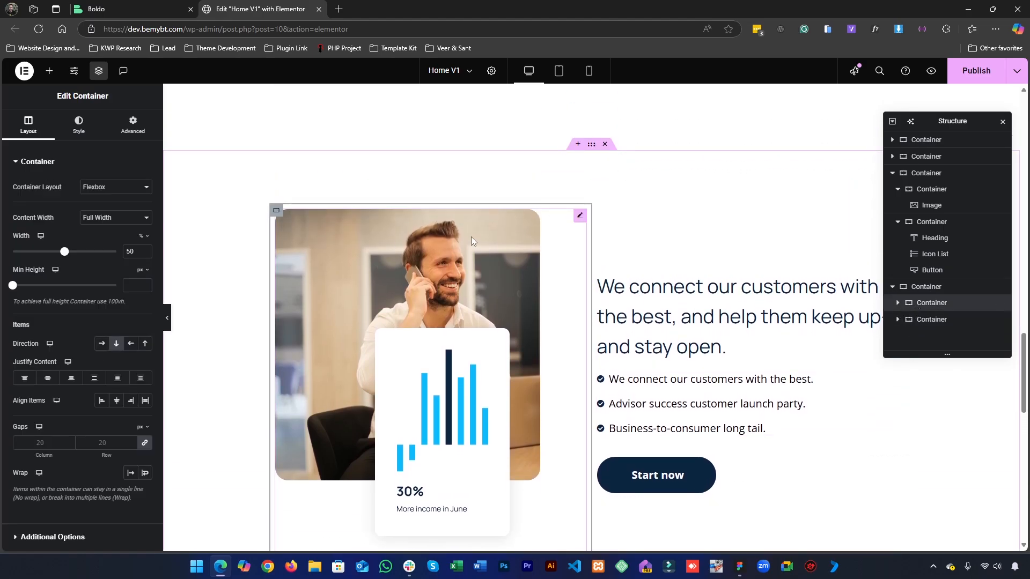
{"action": "scroll", "coordinate": [471, 236], "scroll_direction": "down", "scroll_amount": 2}
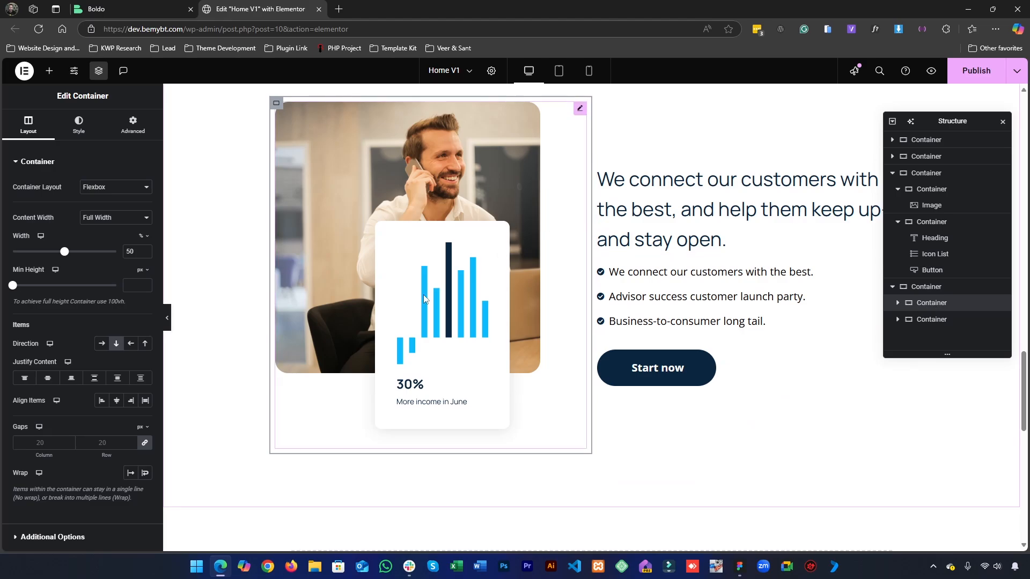
{"action": "left_click", "coordinate": [942, 322]}
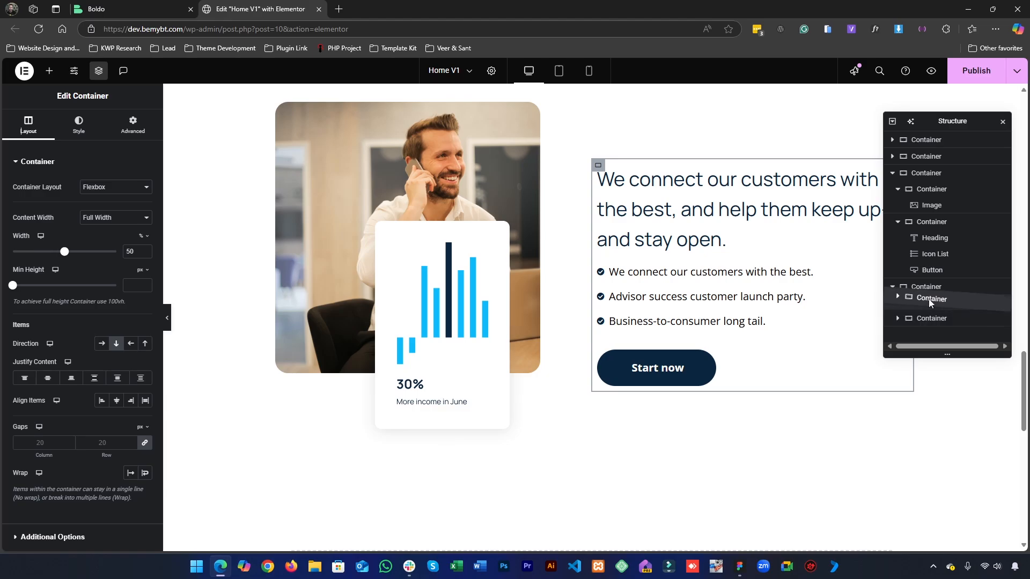
{"action": "left_click_drag", "start_coordinate": [930, 304], "coordinate": [927, 316]}
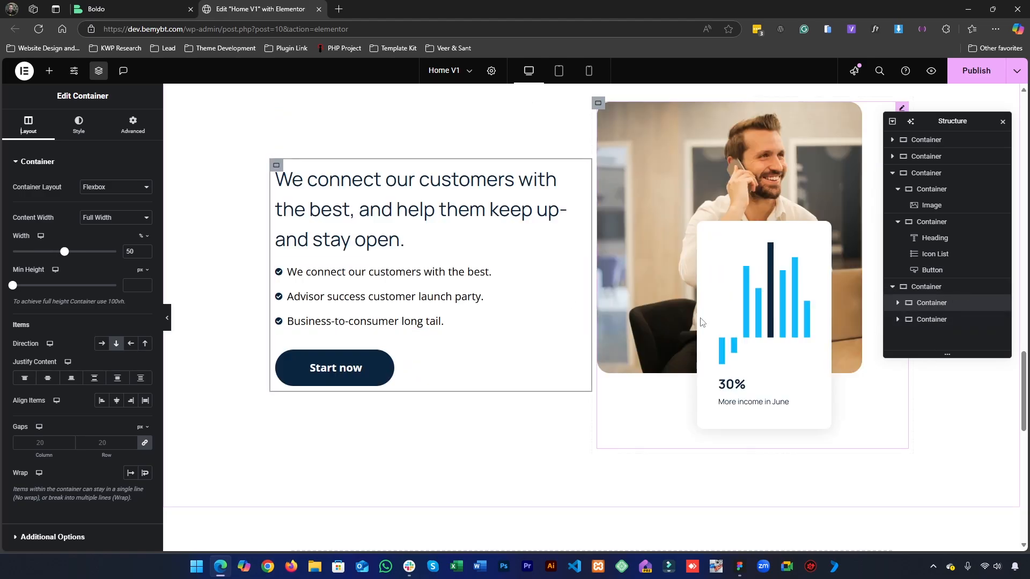
{"action": "scroll", "coordinate": [775, 337], "scroll_direction": "up", "scroll_amount": 1}
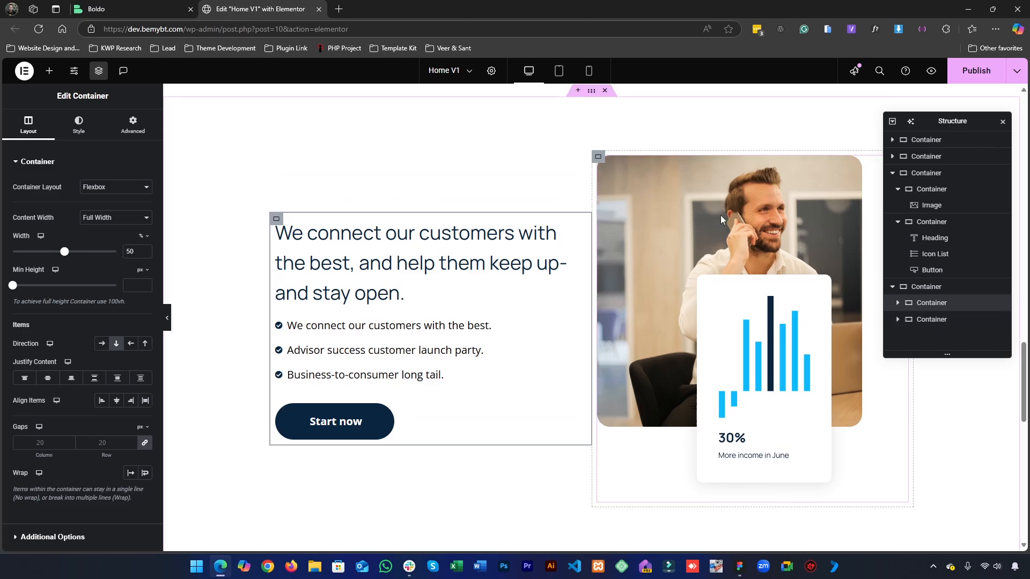
- Align the image in the duplicated section to the right
{"action": "left_click", "coordinate": [634, 173]}
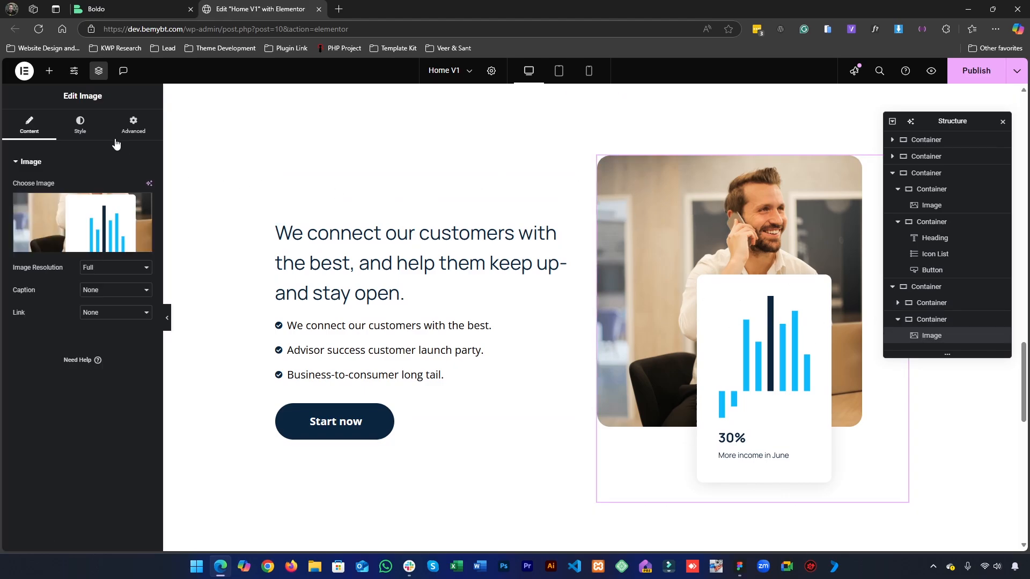
{"action": "left_click", "coordinate": [79, 122]}
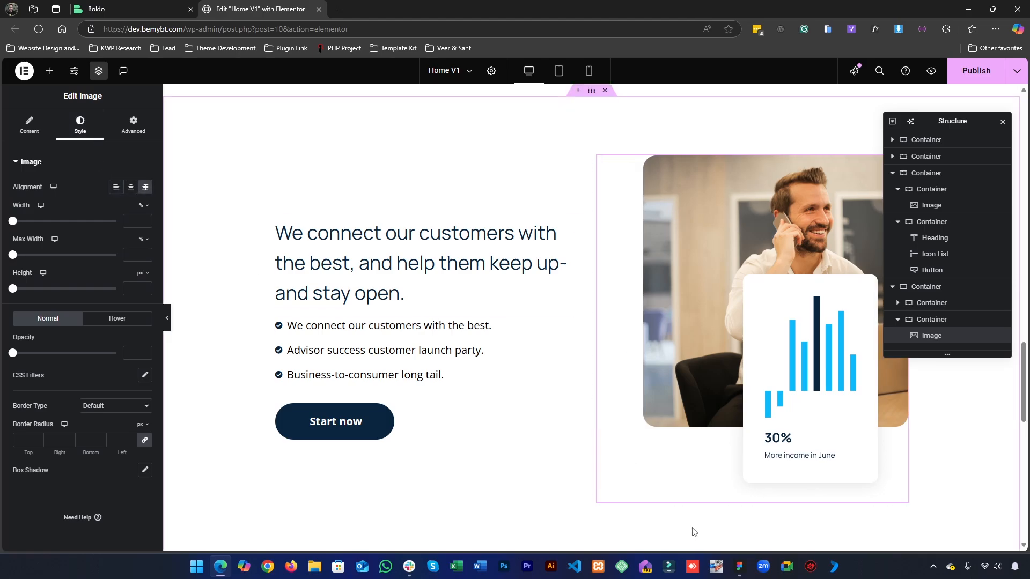
- Switch to Figma, export the second "We connect our customers" section's image group as a 1x PNG, and return to the Elementor editor
{"action": "left_click", "coordinate": [737, 569]}
{"action": "left_click", "coordinate": [633, 321]}
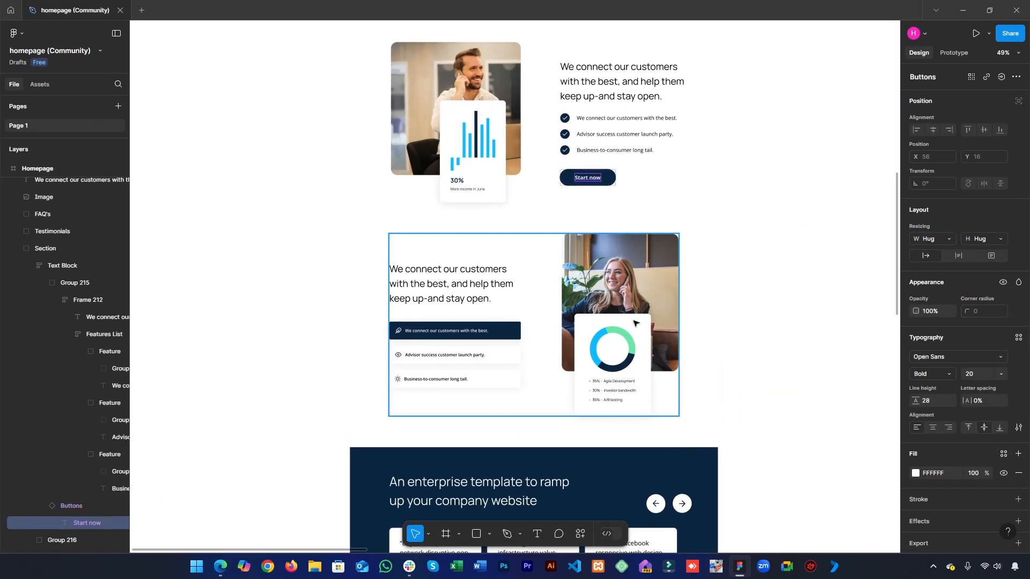
{"action": "double_click", "coordinate": [633, 321]}
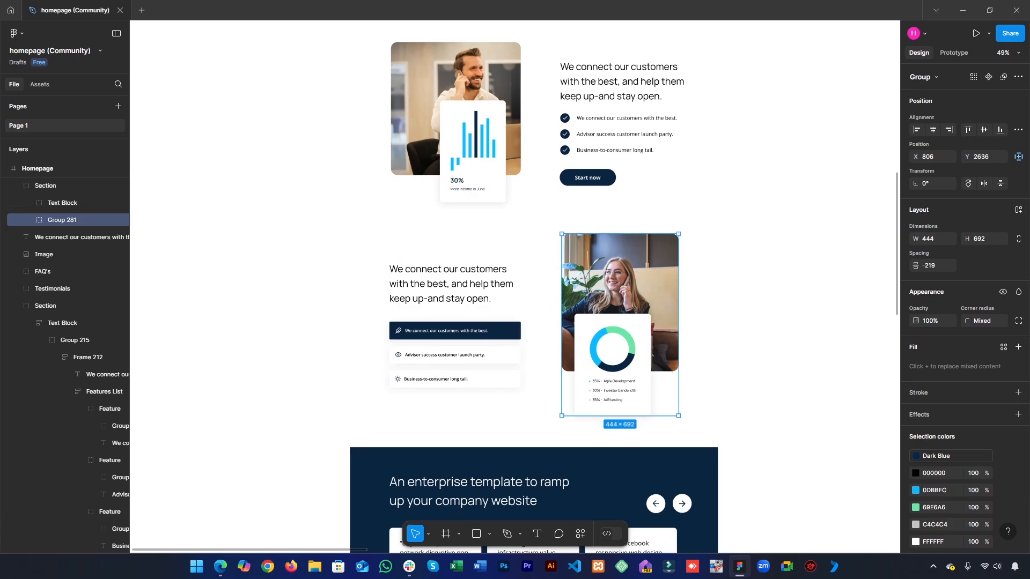
{"action": "scroll", "coordinate": [920, 517], "scroll_direction": "down", "scroll_amount": 2}
{"action": "left_click", "coordinate": [920, 517]}
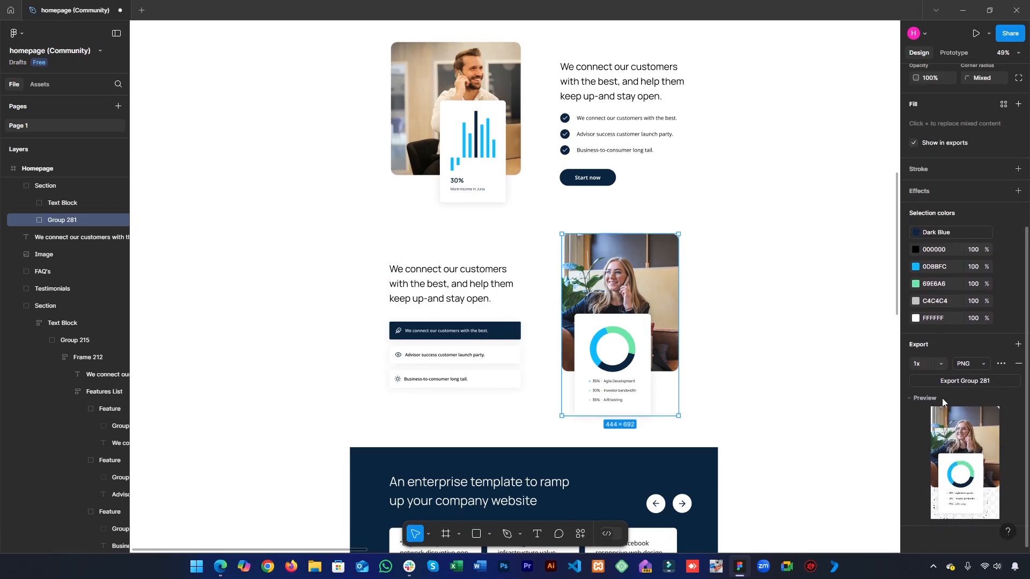
{"action": "left_click", "coordinate": [954, 381]}
{"action": "key", "text": "Return"}
{"action": "left_click", "coordinate": [972, 5]}
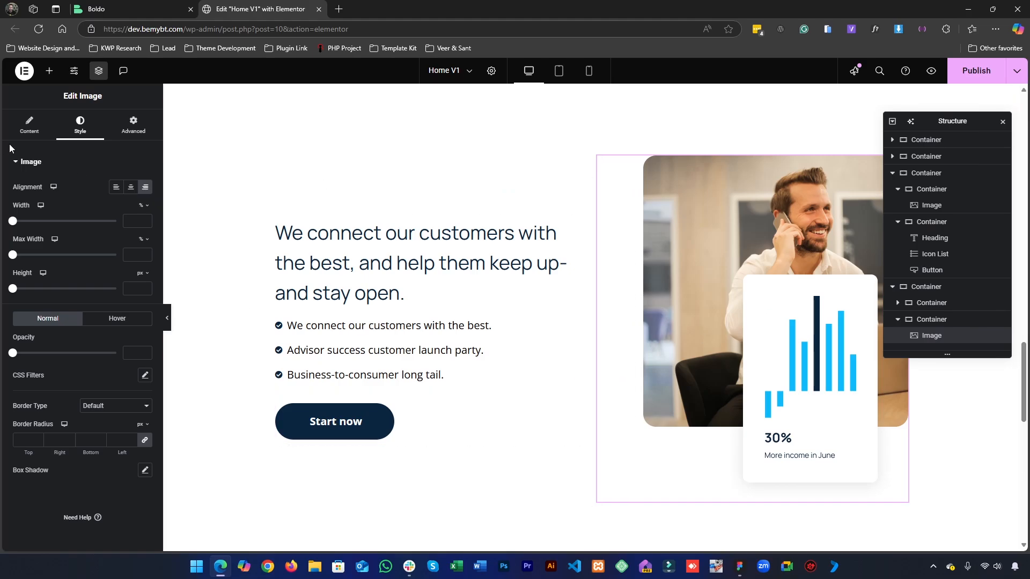
- Replace the duplicated section's image with the uploaded file Group 281.png at full resolution
{"action": "left_click", "coordinate": [138, 210]}
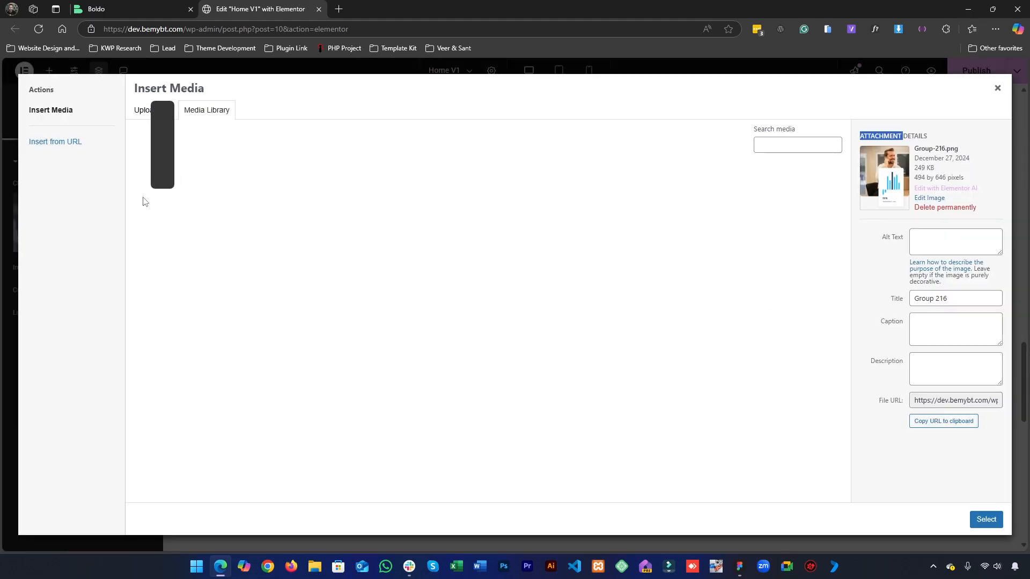
{"action": "left_click", "coordinate": [150, 110]}
{"action": "left_click", "coordinate": [558, 290]}
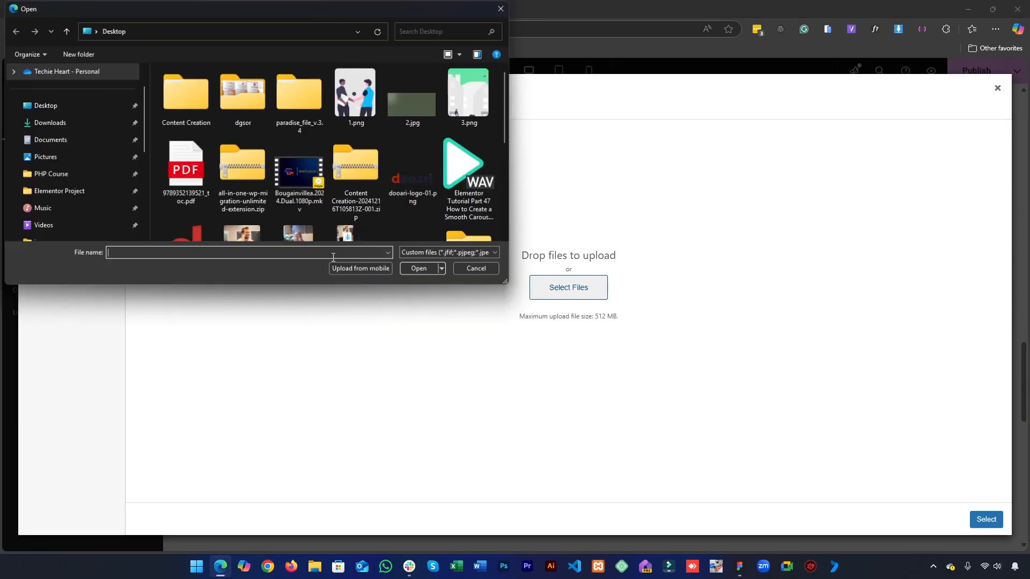
{"action": "scroll", "coordinate": [257, 195], "scroll_direction": "up", "scroll_amount": 3}
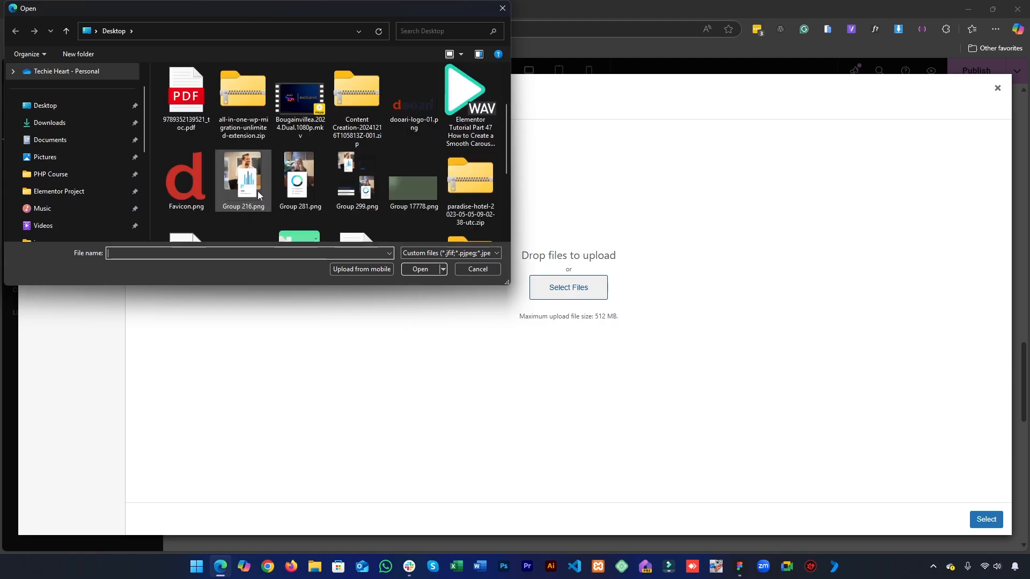
{"action": "double_click", "coordinate": [294, 187]}
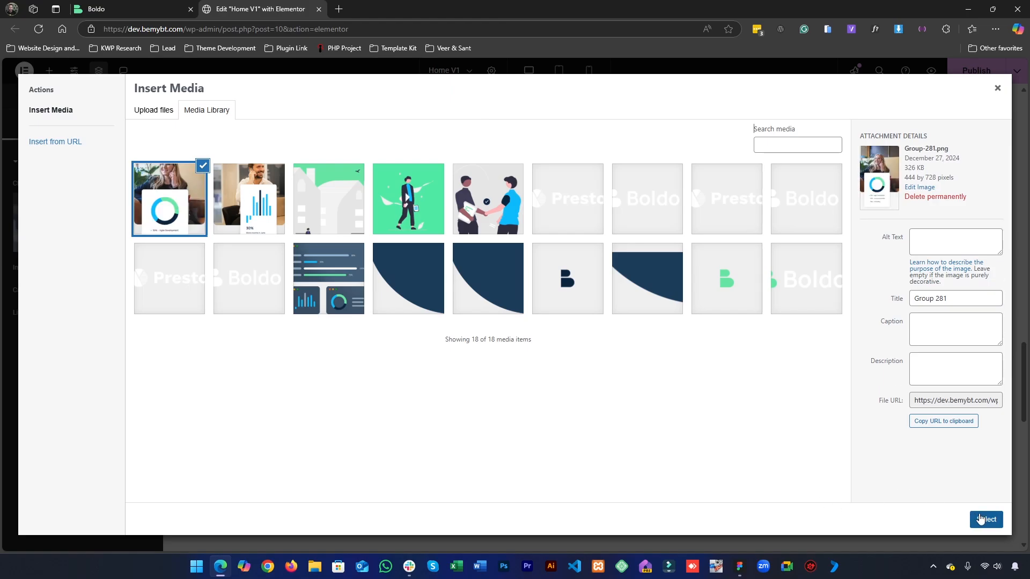
{"action": "left_click", "coordinate": [983, 520]}
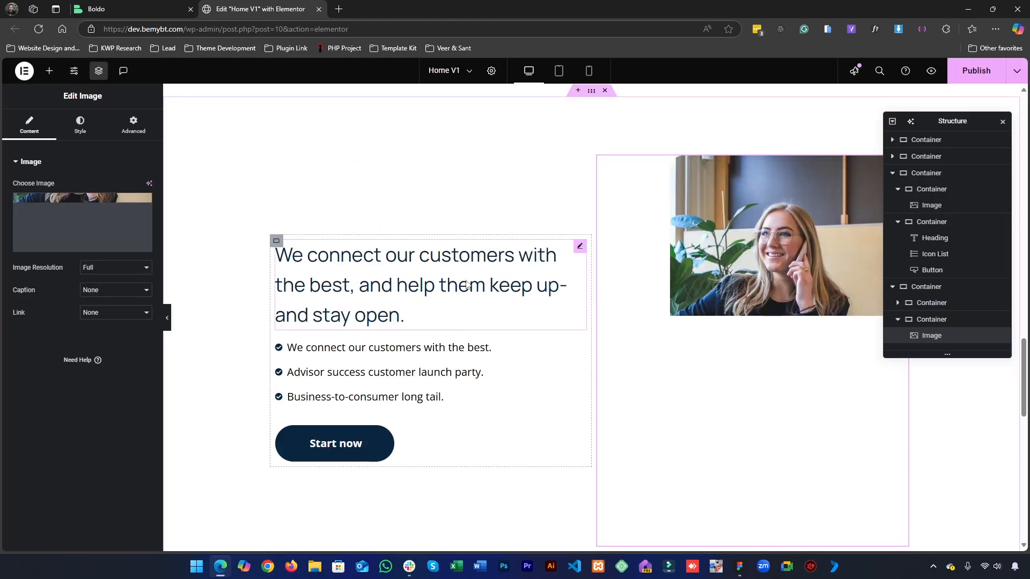
{"action": "scroll", "coordinate": [462, 292], "scroll_direction": "up", "scroll_amount": 2}
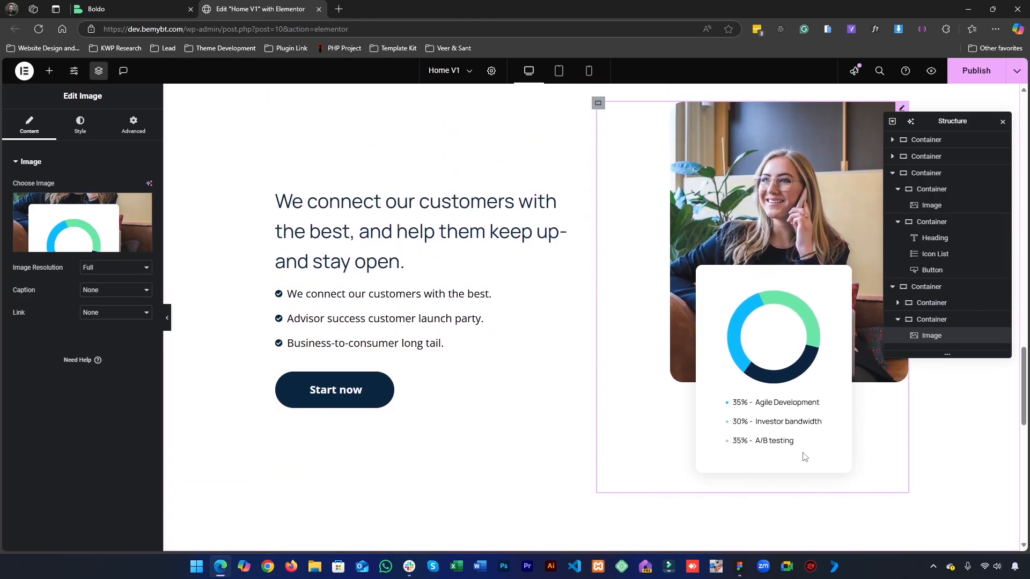
- Switch to Figma, compare the two sections' headings, examine the second section's three boxed list items, and return to the Elementor editor
{"action": "left_click", "coordinate": [739, 566]}
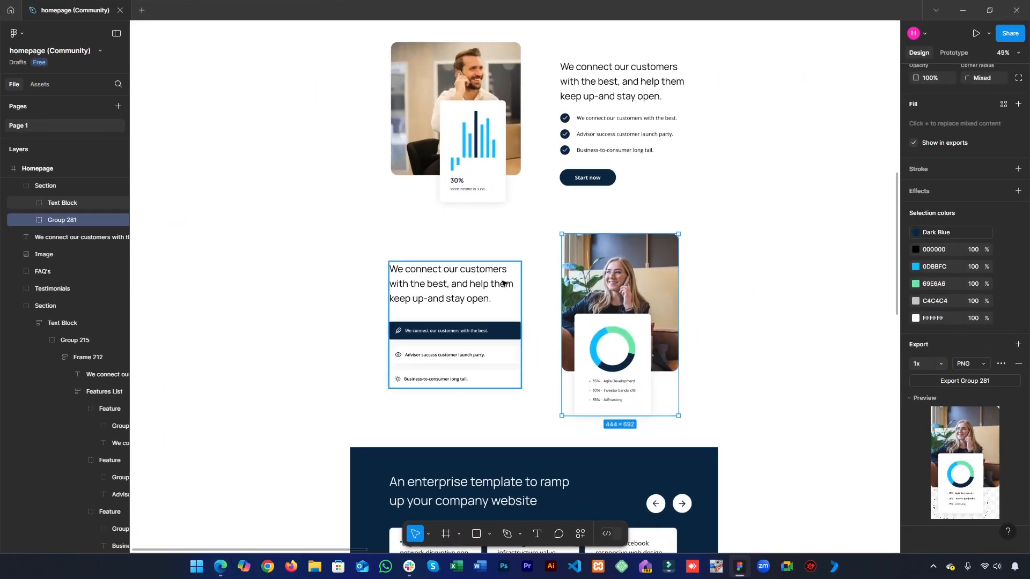
{"action": "double_click", "coordinate": [614, 82]}
{"action": "double_click", "coordinate": [614, 83]}
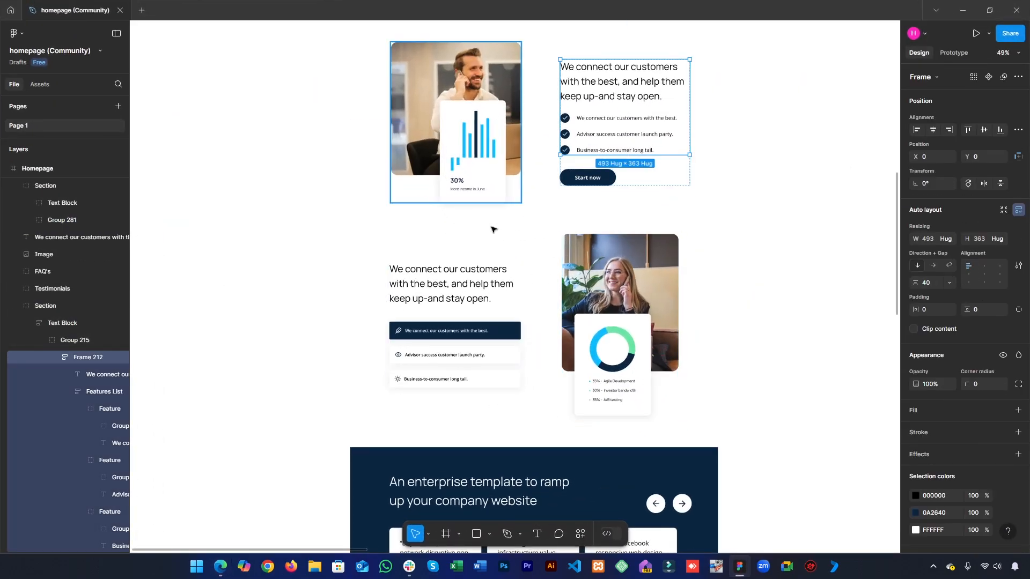
{"action": "double_click", "coordinate": [475, 291]}
{"action": "double_click", "coordinate": [475, 292]}
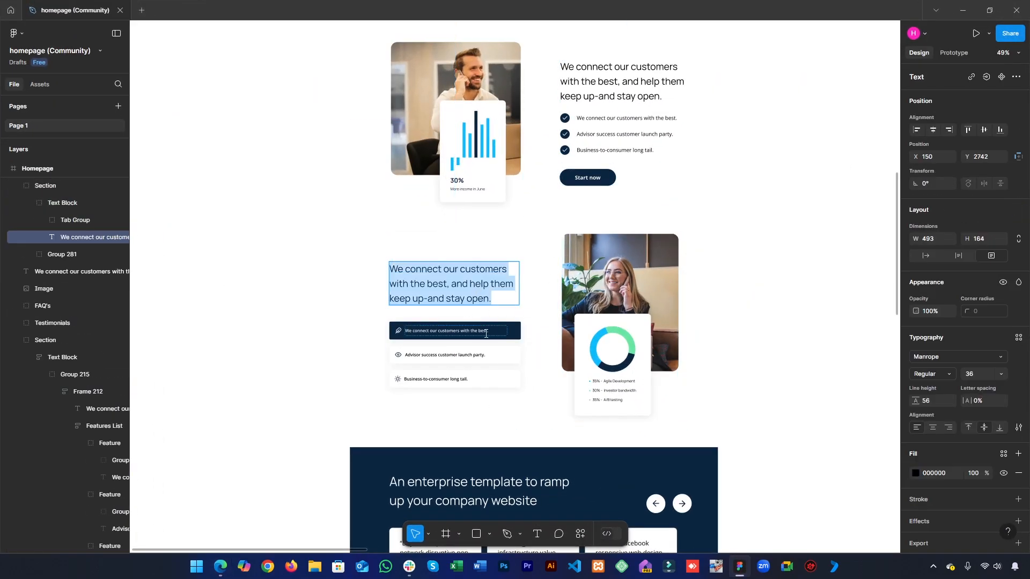
{"action": "left_click", "coordinate": [432, 404]}
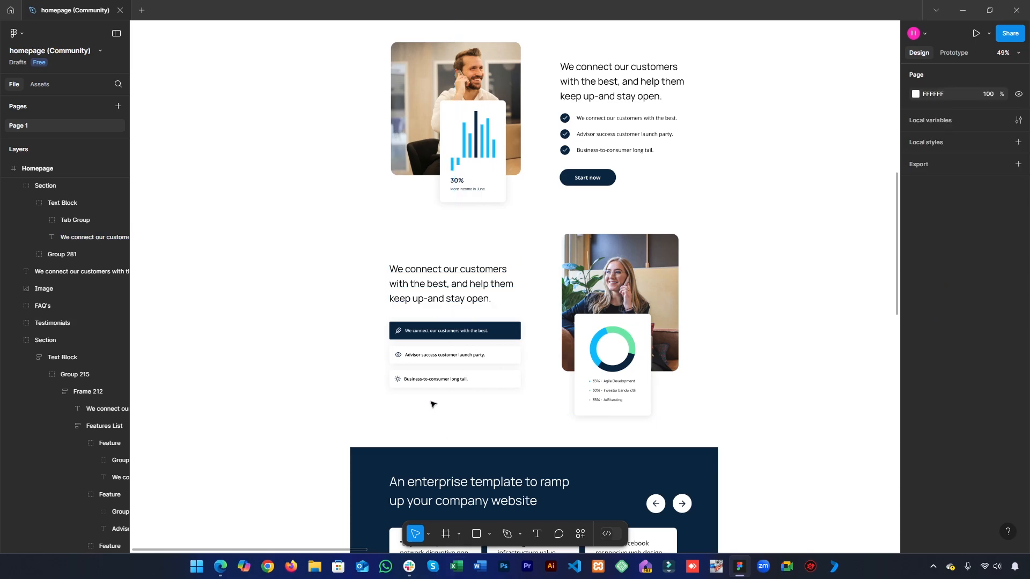
{"action": "scroll", "coordinate": [415, 380], "scroll_direction": "up", "scroll_amount": 5}
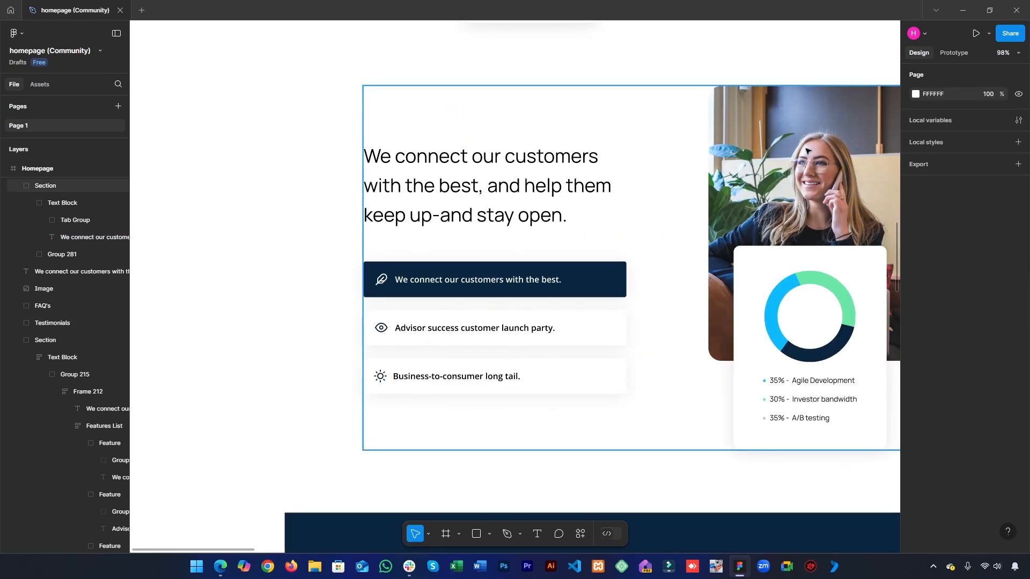
{"action": "left_click", "coordinate": [953, 6]}
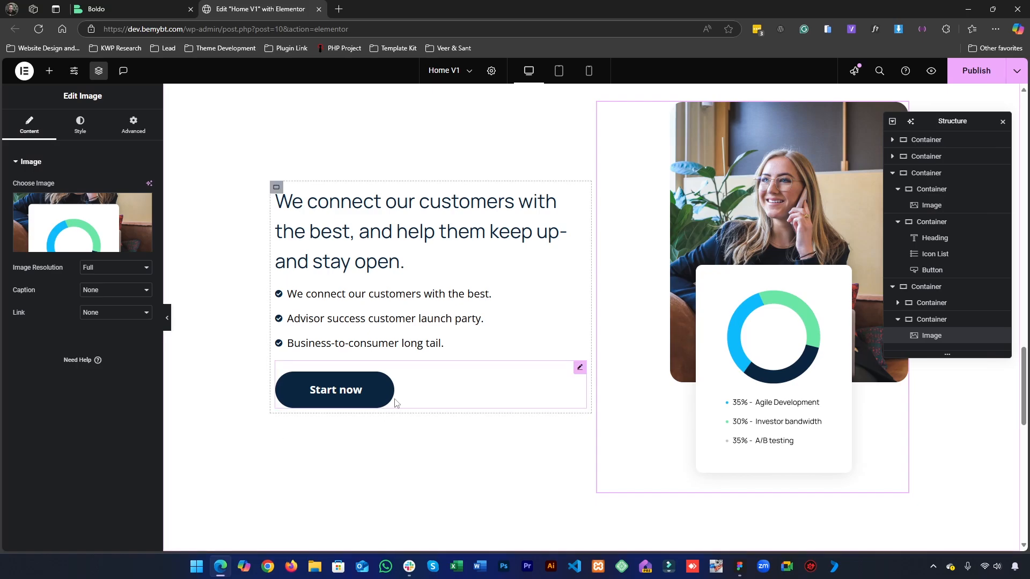
- Look through the duplicated section's icon list style and advanced settings for a way to give each item a background
{"action": "left_click", "coordinate": [395, 295]}
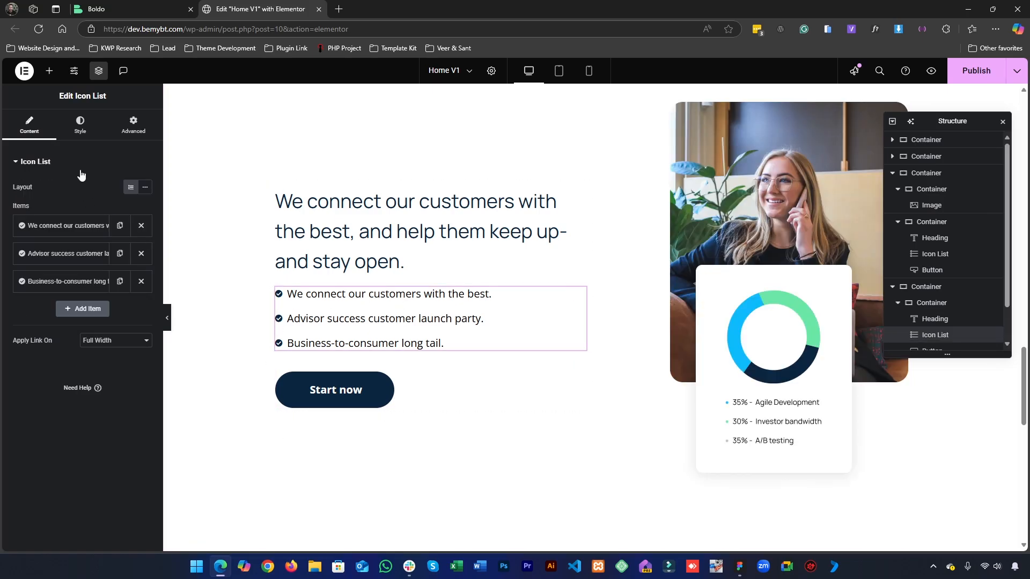
{"action": "left_click", "coordinate": [80, 127]}
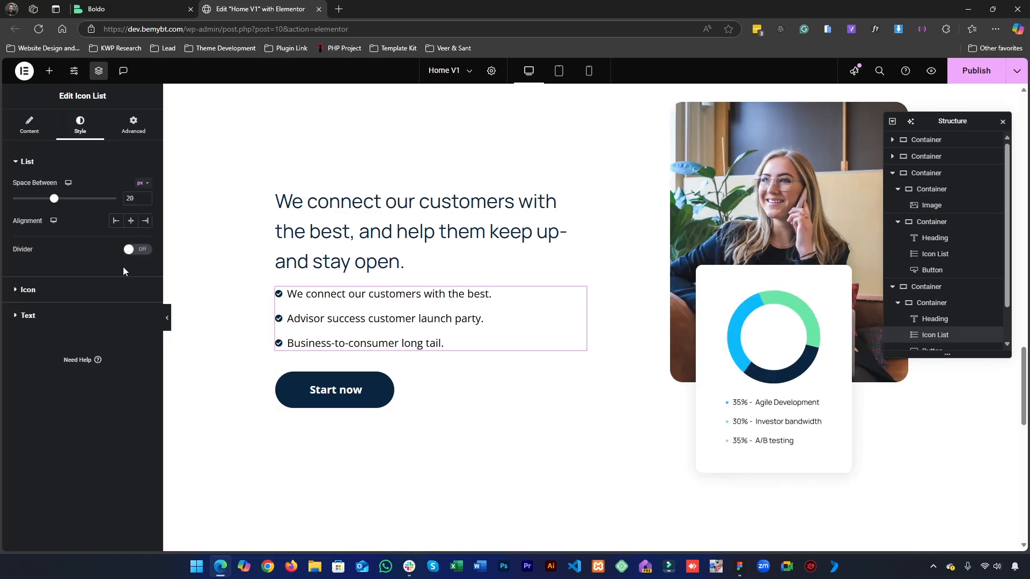
{"action": "left_click", "coordinate": [132, 121]}
{"action": "scroll", "coordinate": [76, 297], "scroll_direction": "down", "scroll_amount": 8}
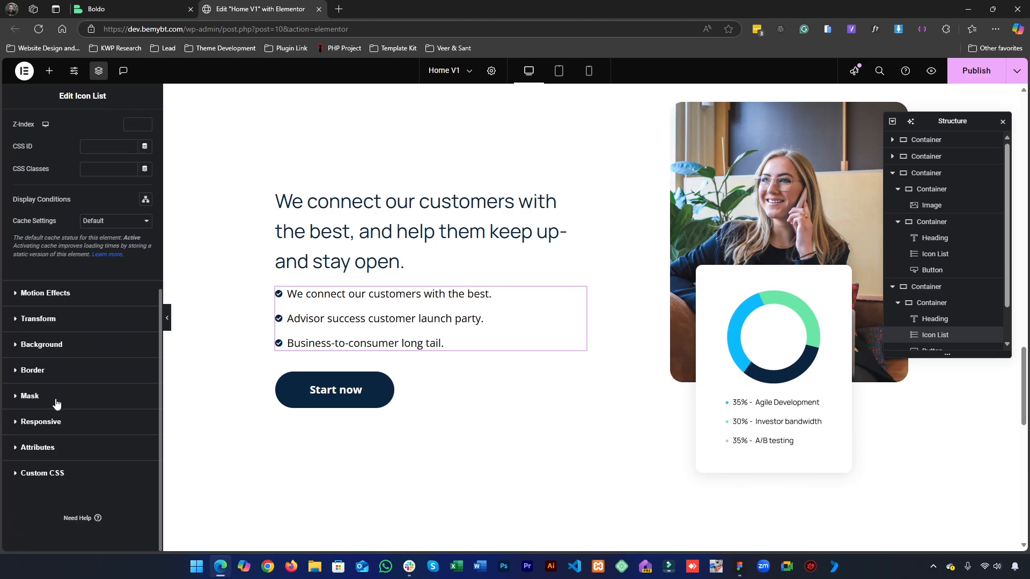
{"action": "left_click", "coordinate": [49, 346]}
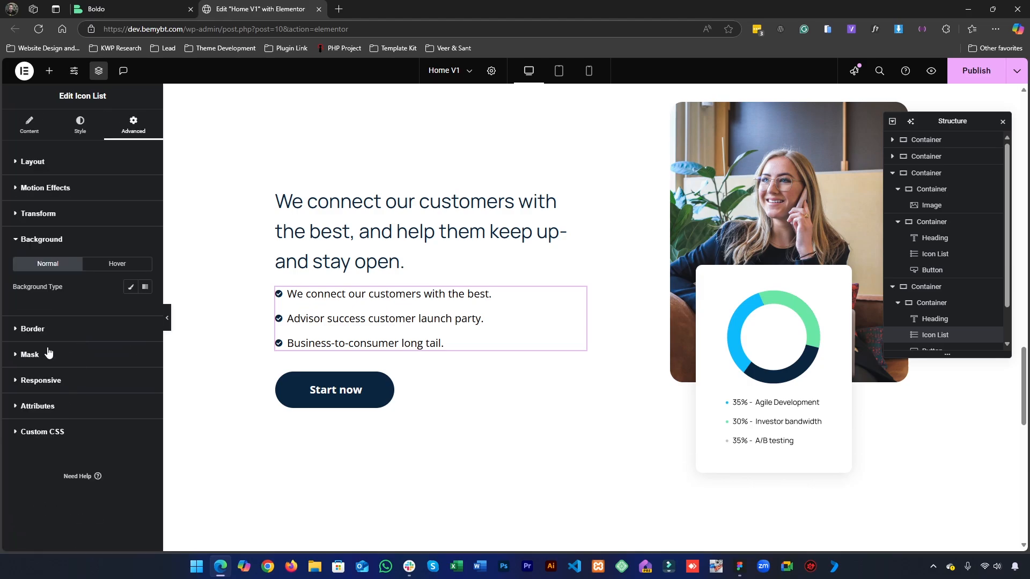
{"action": "left_click", "coordinate": [80, 124]}
{"action": "left_click", "coordinate": [29, 290]}
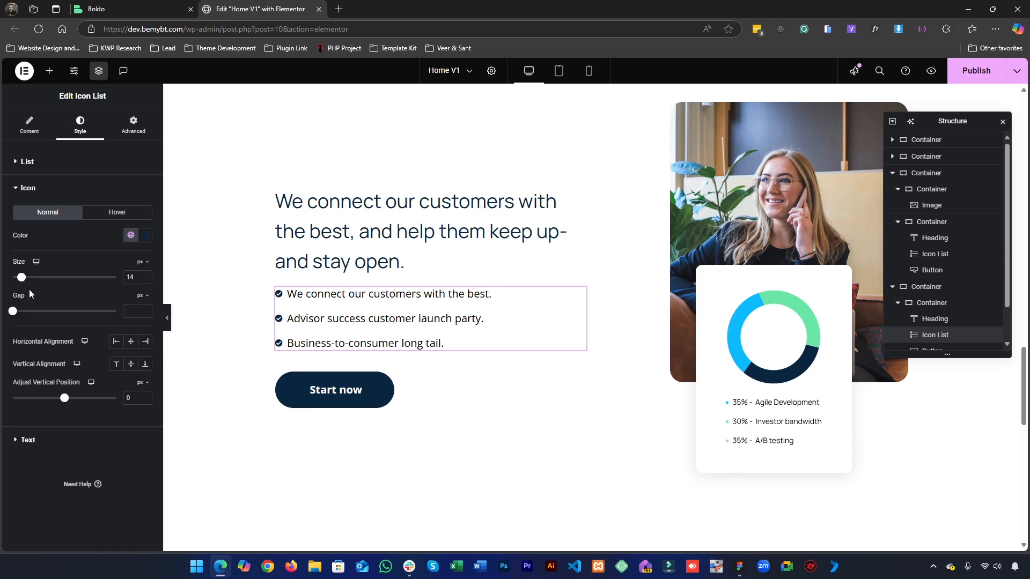
{"action": "left_click", "coordinate": [133, 126]}
{"action": "scroll", "coordinate": [81, 376], "scroll_direction": "down", "scroll_amount": 10}
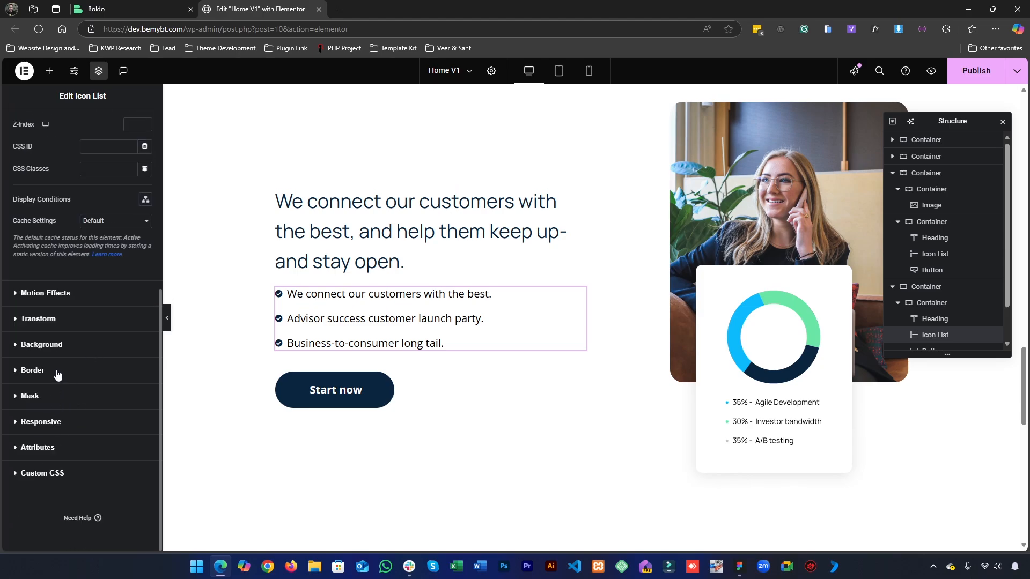
{"action": "scroll", "coordinate": [56, 372], "scroll_direction": "up", "scroll_amount": 2}
- Try a classic #FFFFFF background on the icon list, then clear the color
{"action": "left_click", "coordinate": [54, 400]}
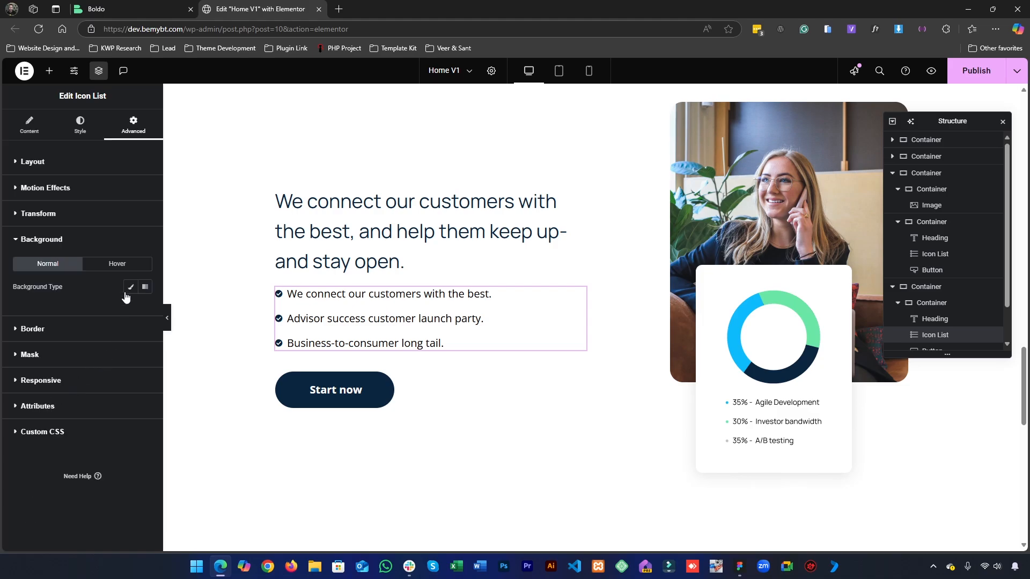
{"action": "left_click", "coordinate": [131, 287]}
{"action": "left_click", "coordinate": [146, 313]}
{"action": "left_click_drag", "start_coordinate": [94, 359], "coordinate": [60, 316]}
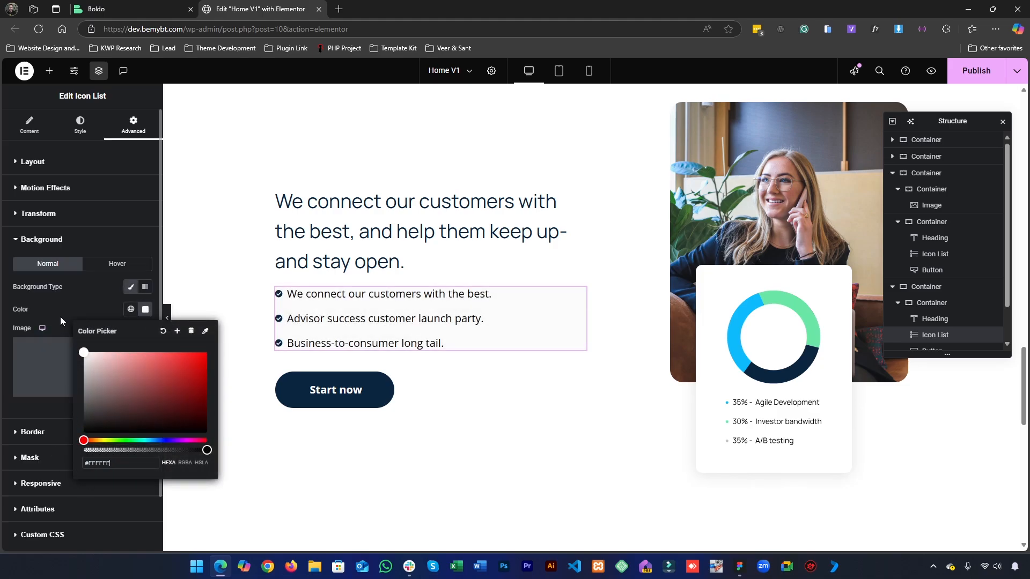
{"action": "left_click", "coordinate": [163, 332]}
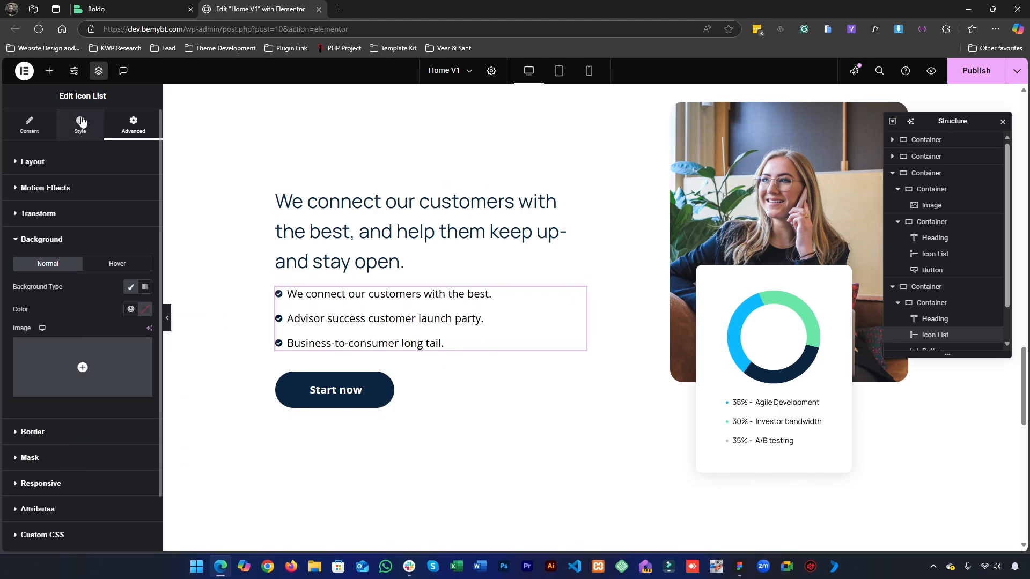
- Check the icon list's icon, text, spacing and link options for per-item styling
{"action": "left_click", "coordinate": [82, 122]}
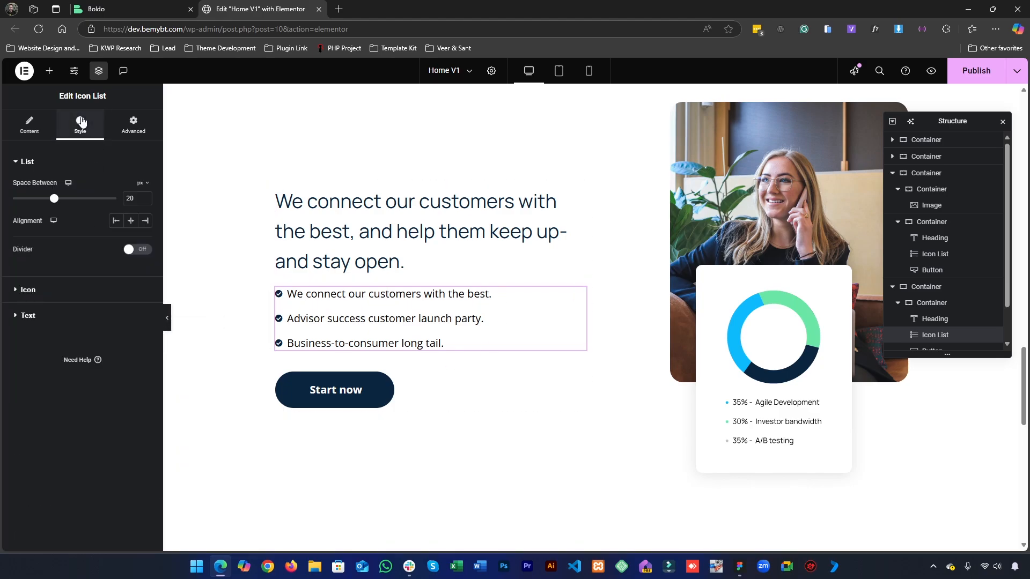
{"action": "left_click", "coordinate": [28, 290]}
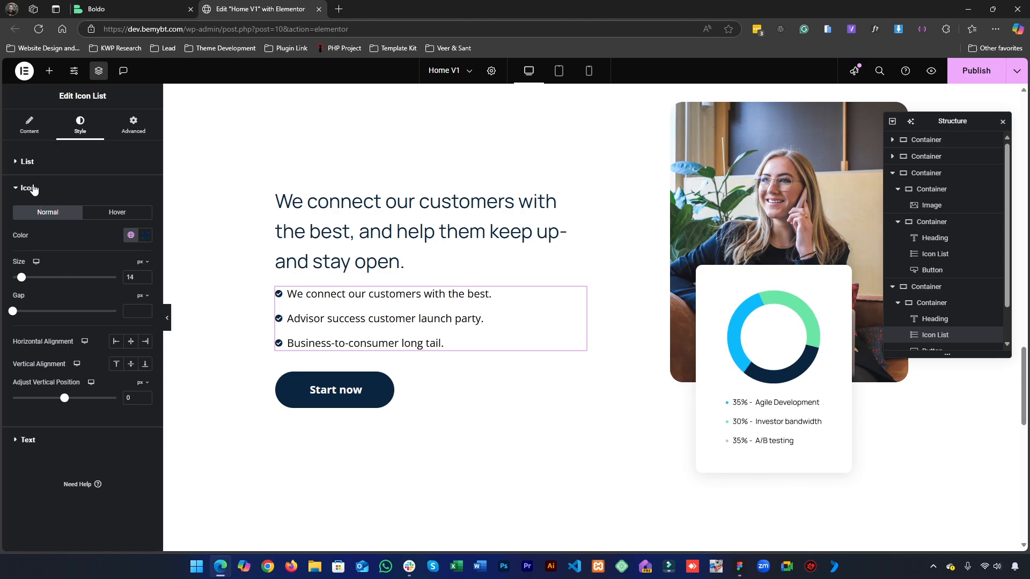
{"action": "left_click", "coordinate": [37, 439]}
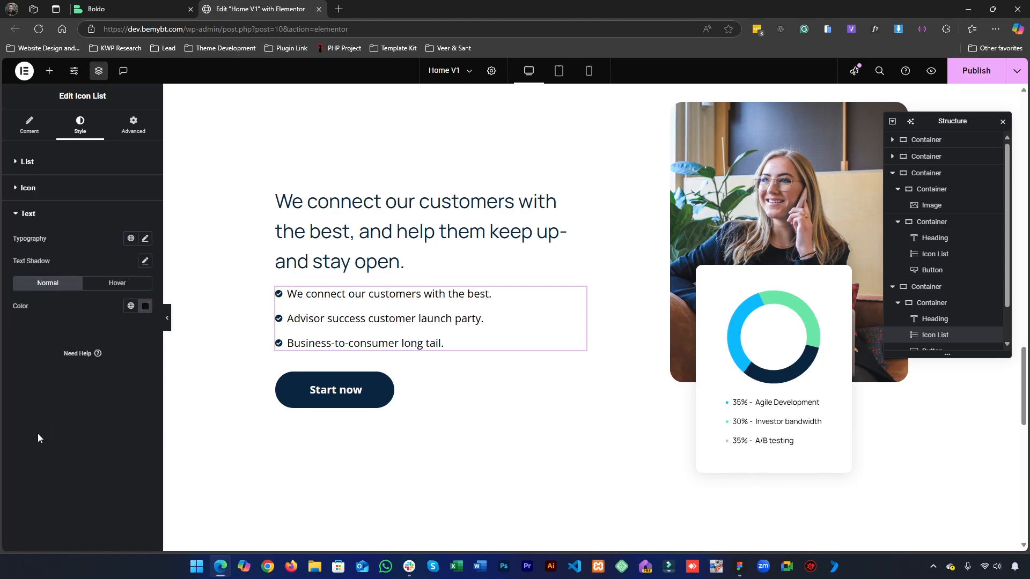
{"action": "left_click", "coordinate": [35, 163]}
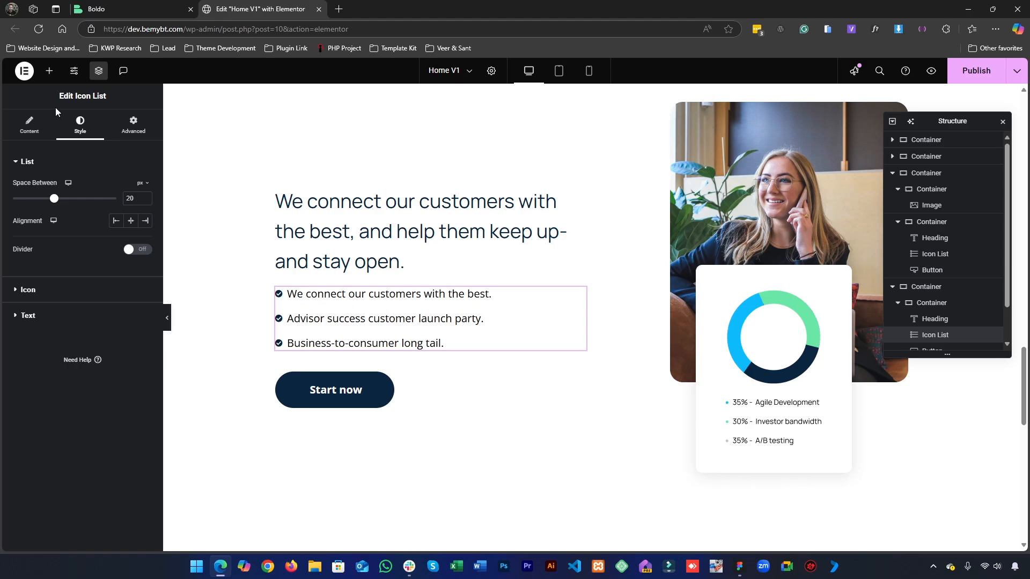
{"action": "left_click", "coordinate": [29, 126]}
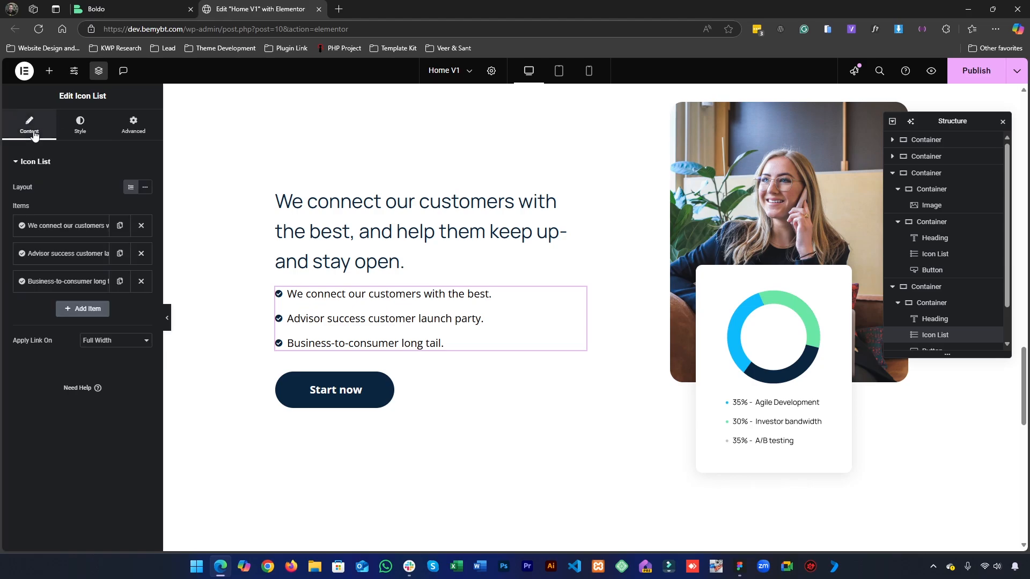
{"action": "left_click", "coordinate": [96, 343]}
{"action": "left_click", "coordinate": [97, 356]}
- Delete the icon list from the duplicated section's text column
{"action": "right_click", "coordinate": [355, 299]}
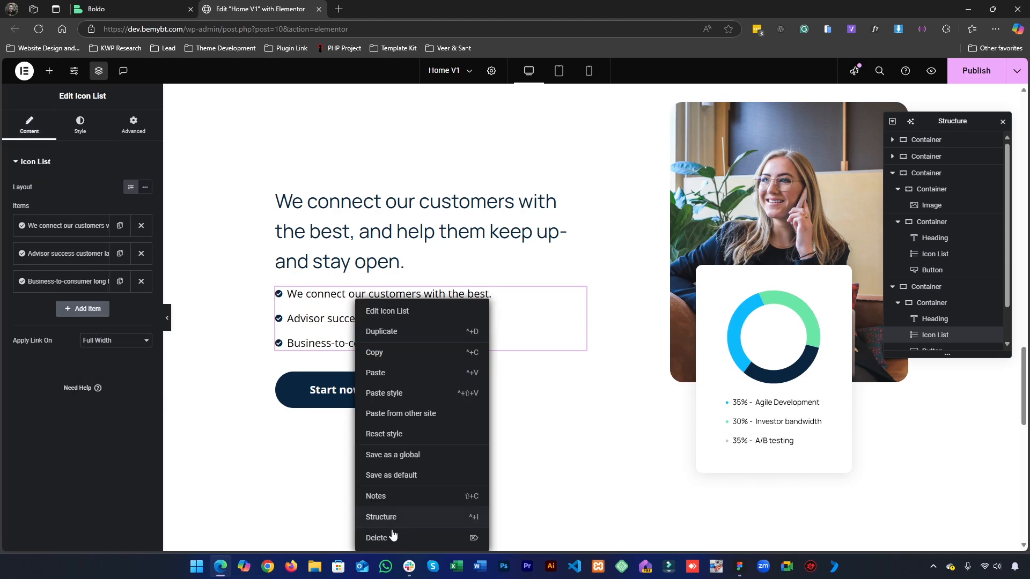
{"action": "left_click", "coordinate": [392, 540]}
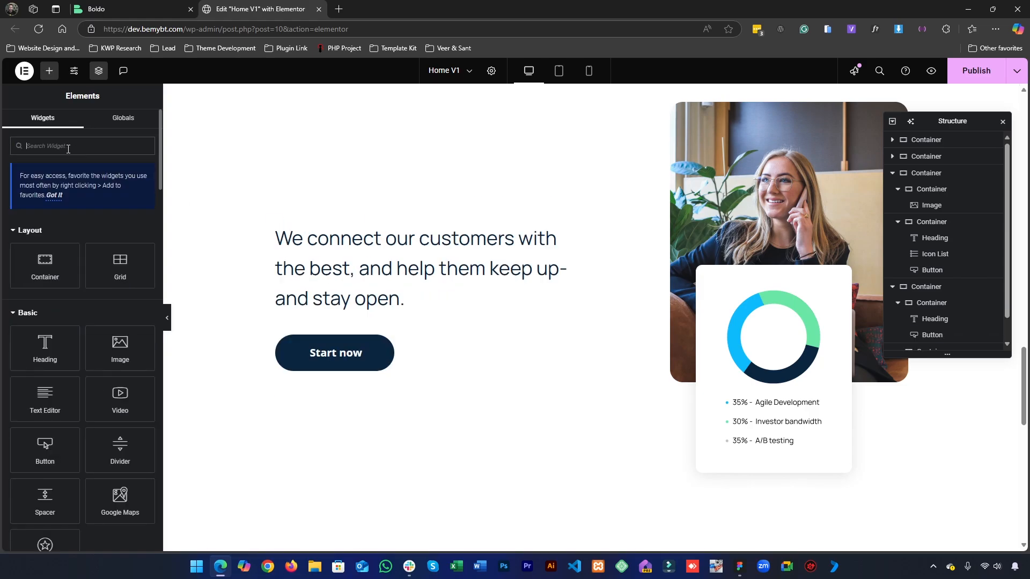
- Search the widget library for "item", "list" and "accor" to find a replacement for the icon list
{"action": "type", "text": "item"}
{"action": "key", "text": "BackSpace"}
{"action": "key", "text": "BackSpace"}
{"action": "key", "text": "BackSpace"}
{"action": "key", "text": "BackSpace"}
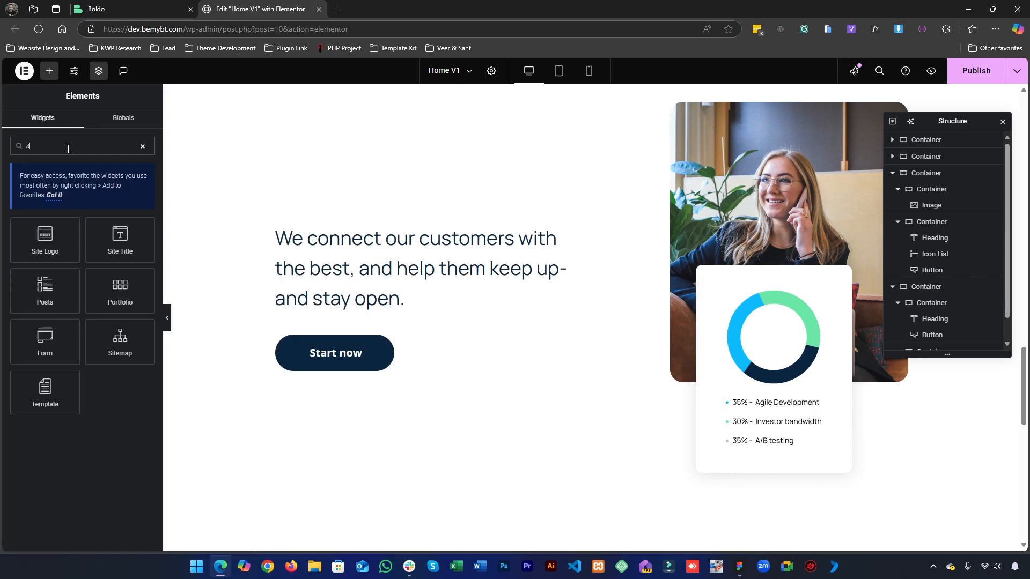
{"action": "type", "text": "list"}
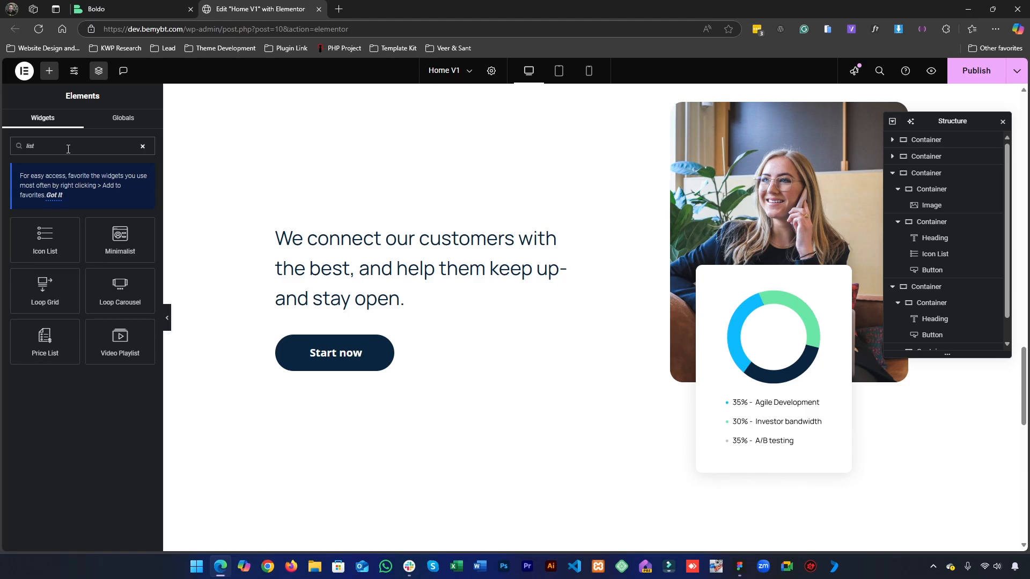
{"action": "type", "text": "accor"}
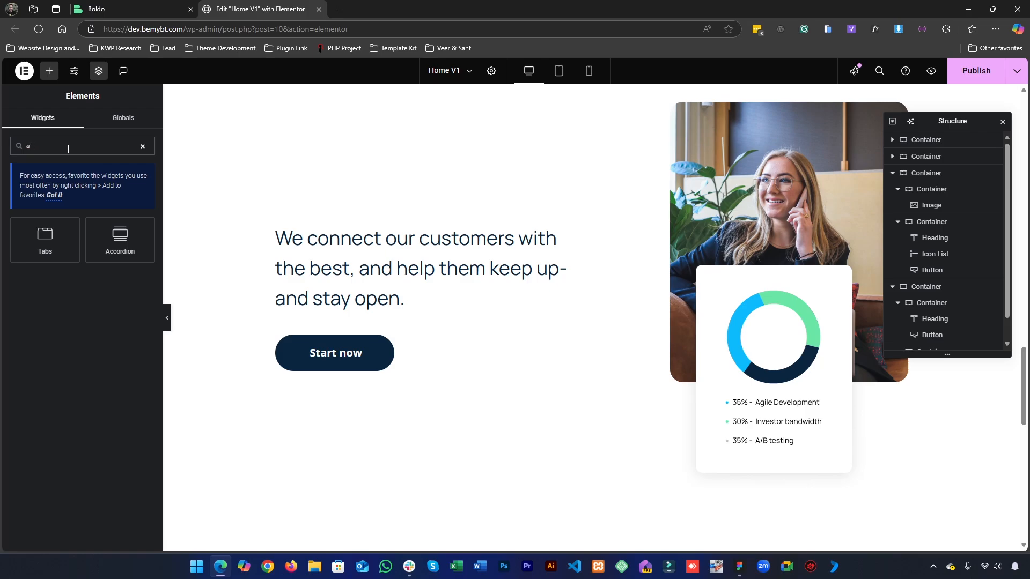
{"action": "key", "text": "BackSpace"}
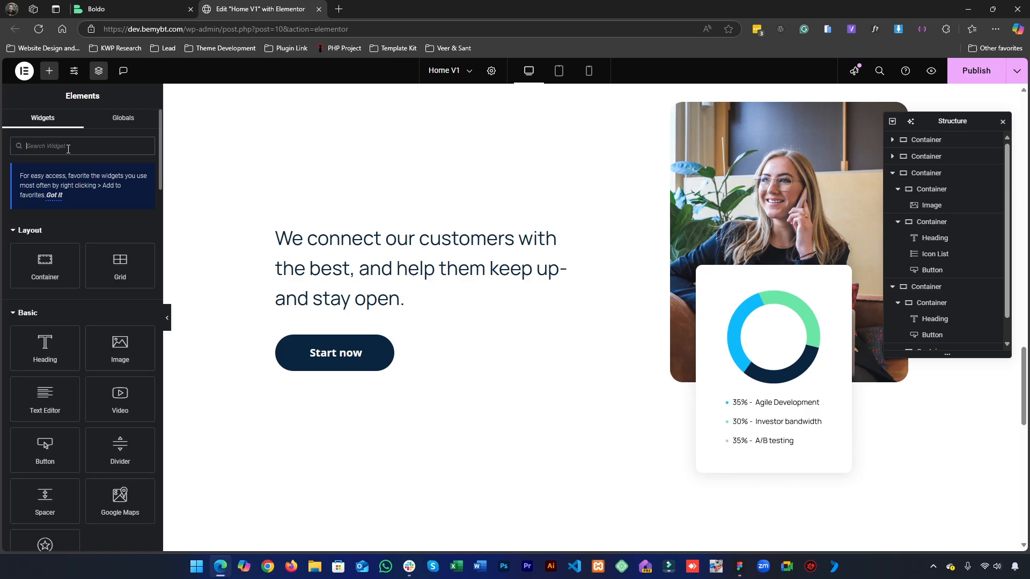
- Browse the full widget library, including the Site category, for a widget suited to boxed list items
{"action": "scroll", "coordinate": [327, 349], "scroll_direction": "down", "scroll_amount": 4}
{"action": "scroll", "coordinate": [116, 365], "scroll_direction": "down", "scroll_amount": 6}
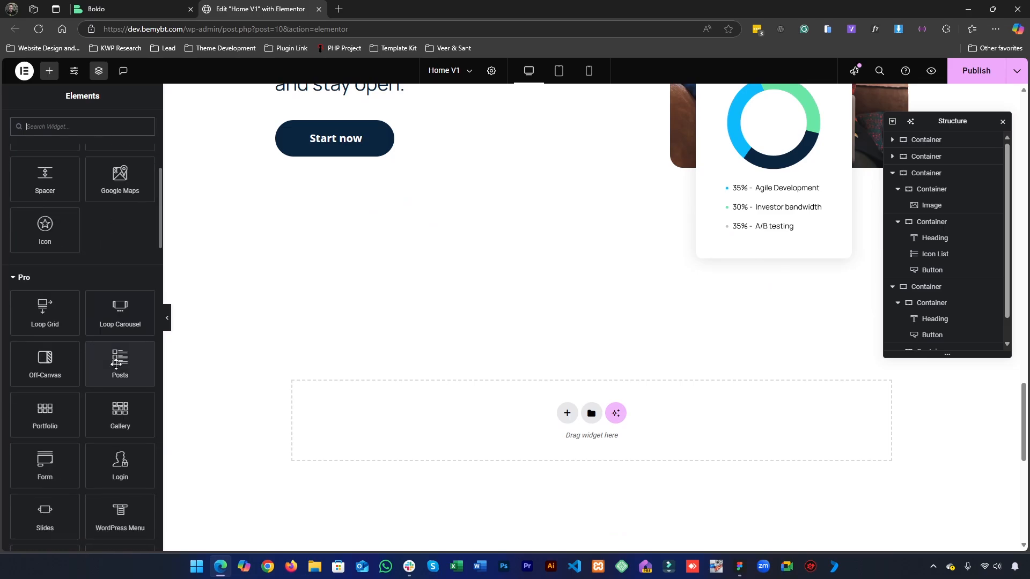
{"action": "scroll", "coordinate": [110, 391], "scroll_direction": "down", "scroll_amount": 3}
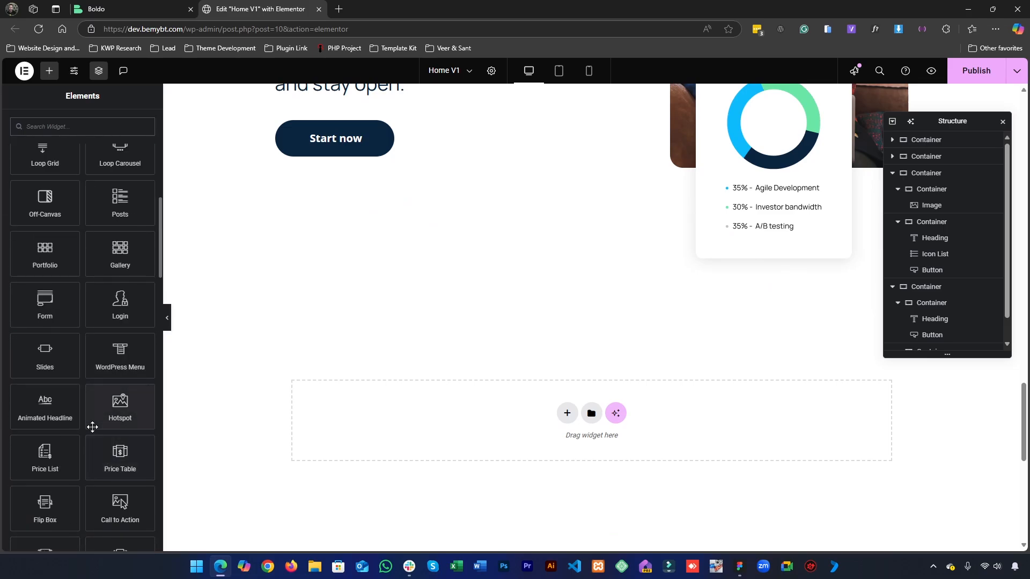
{"action": "scroll", "coordinate": [92, 426], "scroll_direction": "down", "scroll_amount": 4}
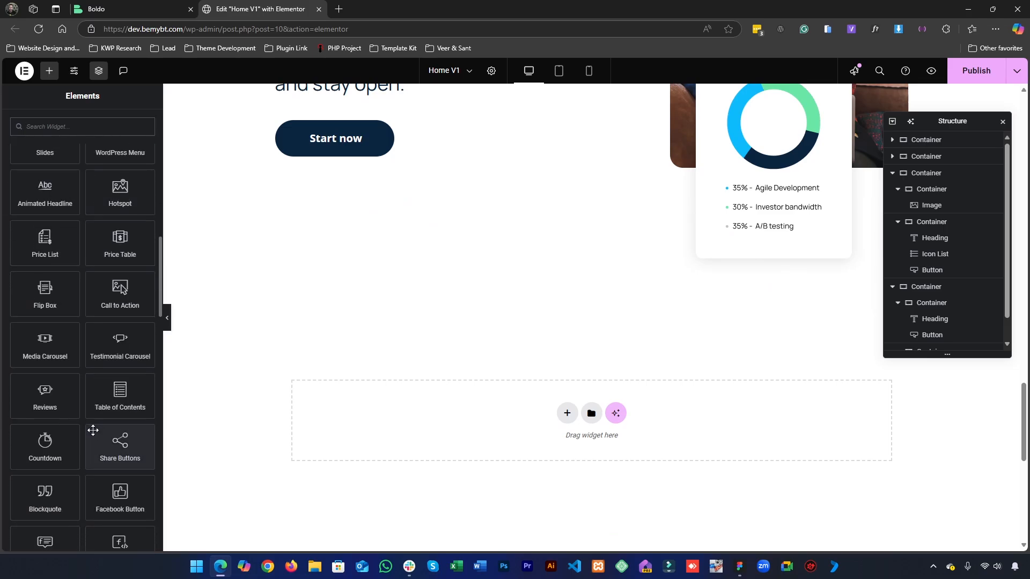
{"action": "scroll", "coordinate": [92, 431], "scroll_direction": "down", "scroll_amount": 10}
{"action": "scroll", "coordinate": [91, 434], "scroll_direction": "down", "scroll_amount": 3}
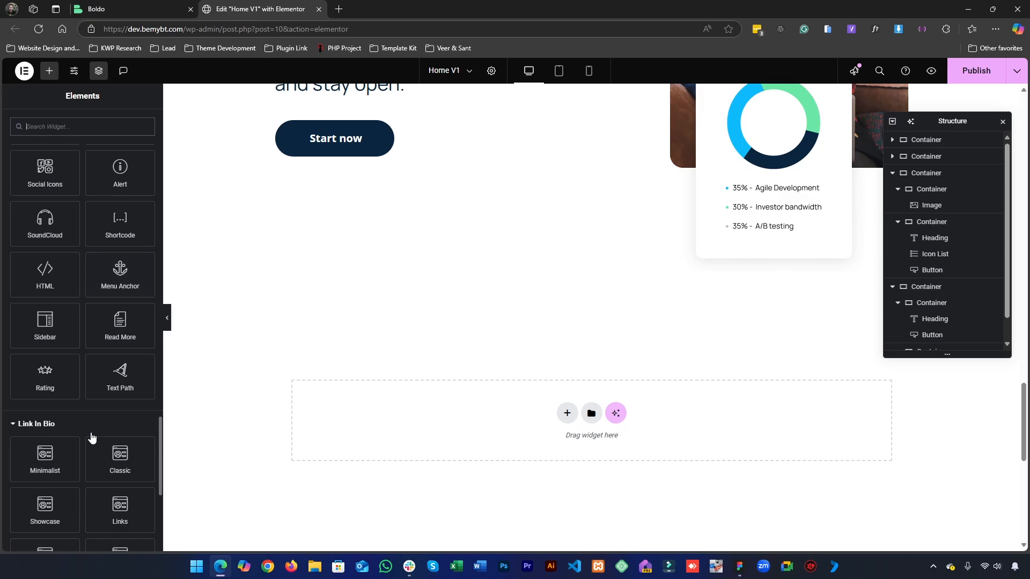
{"action": "scroll", "coordinate": [92, 429], "scroll_direction": "down", "scroll_amount": 5}
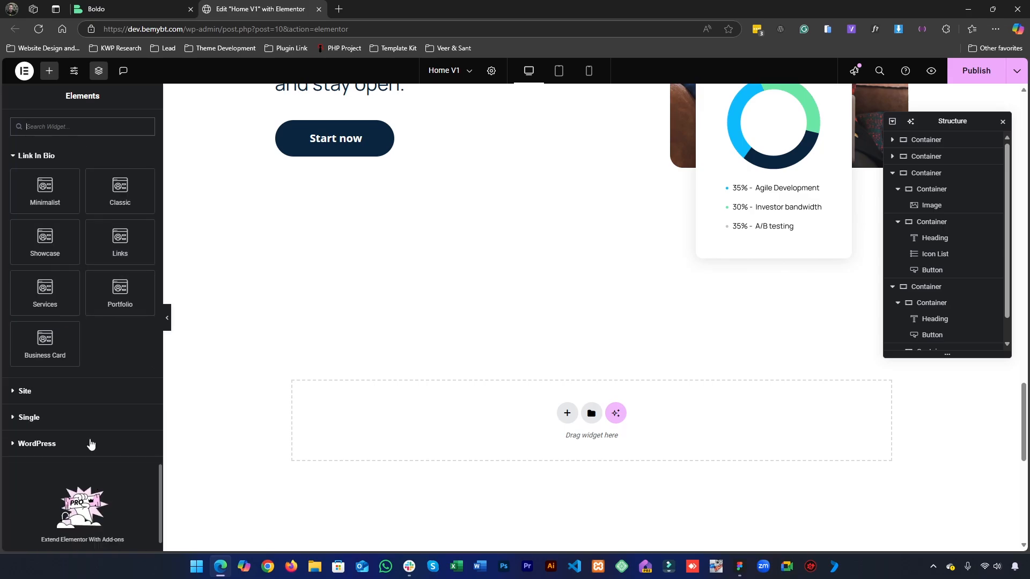
{"action": "left_click", "coordinate": [44, 395]}
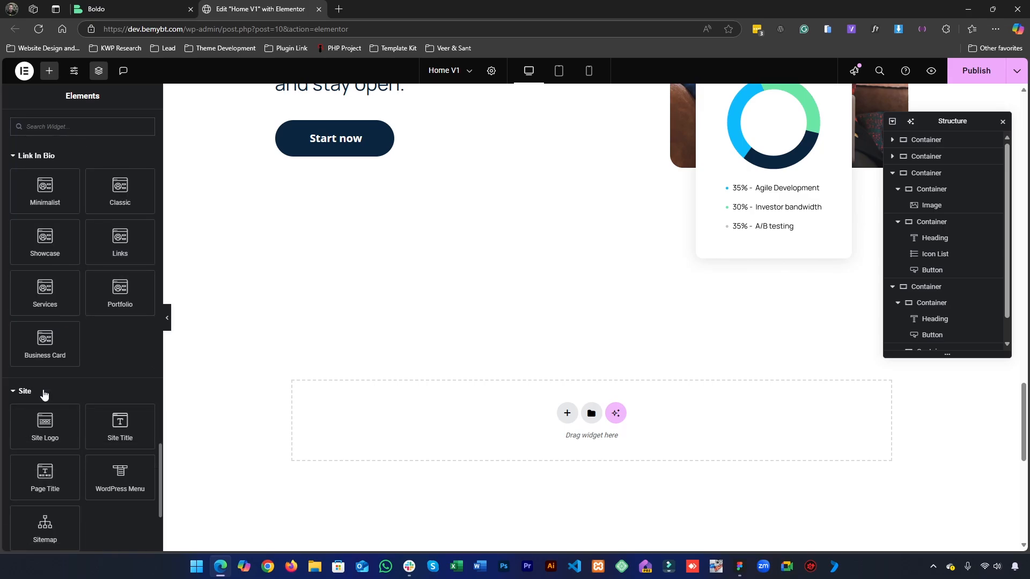
{"action": "left_click", "coordinate": [44, 396]}
{"action": "scroll", "coordinate": [107, 349], "scroll_direction": "up", "scroll_amount": 10}
{"action": "scroll", "coordinate": [328, 356], "scroll_direction": "up", "scroll_amount": 4}
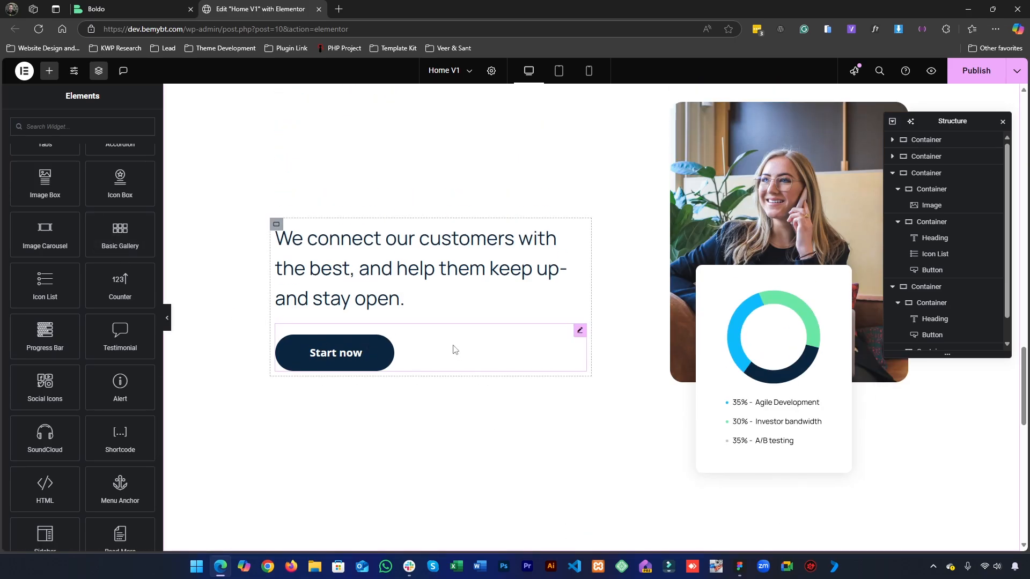
- Check the boxed items in the Figma design, then copy the first item's text from the upper section's icon list
{"action": "left_click", "coordinate": [742, 572]}
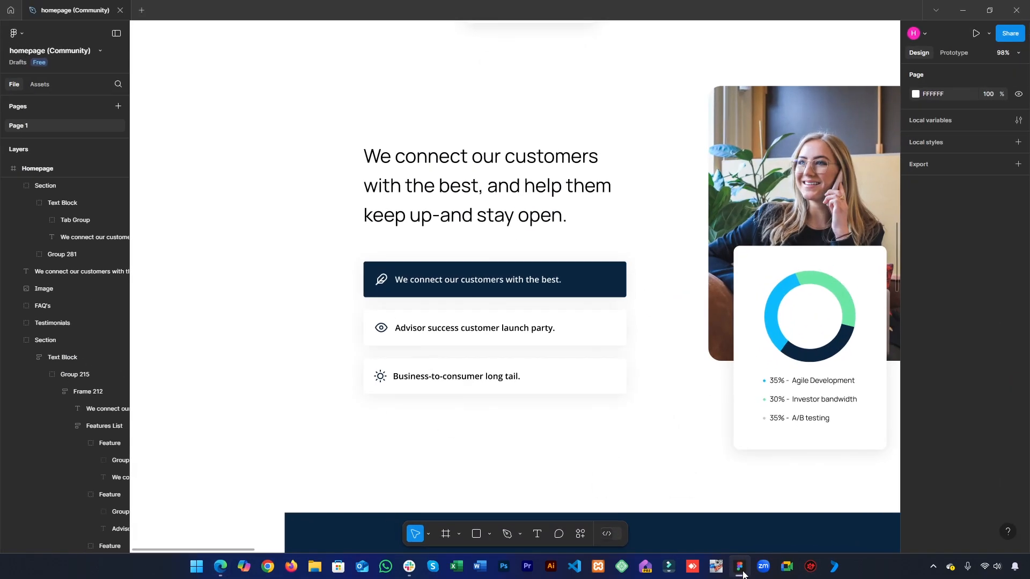
{"action": "left_click", "coordinate": [742, 572]}
{"action": "left_click", "coordinate": [459, 364]}
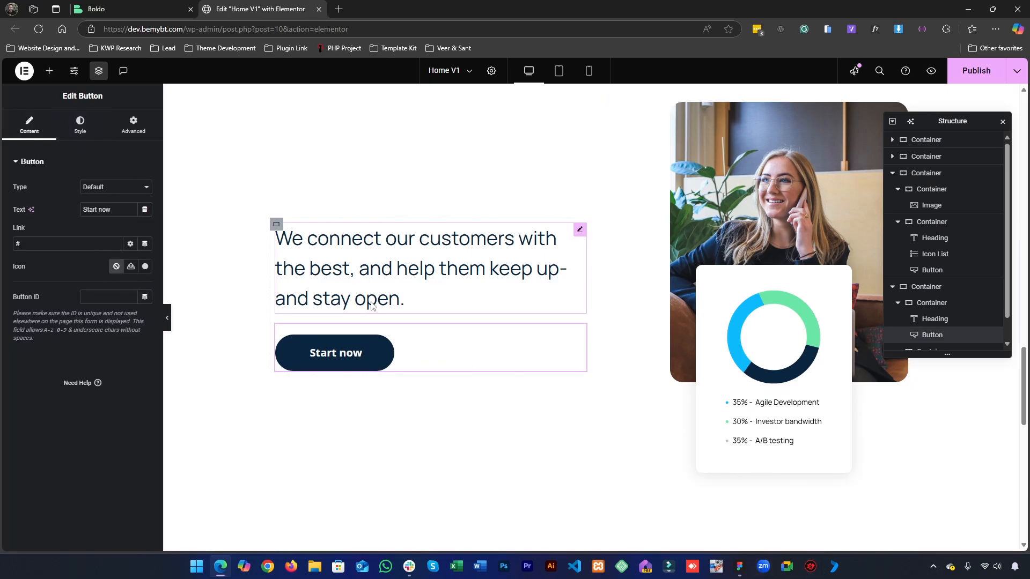
{"action": "scroll", "coordinate": [657, 334], "scroll_direction": "up", "scroll_amount": 6}
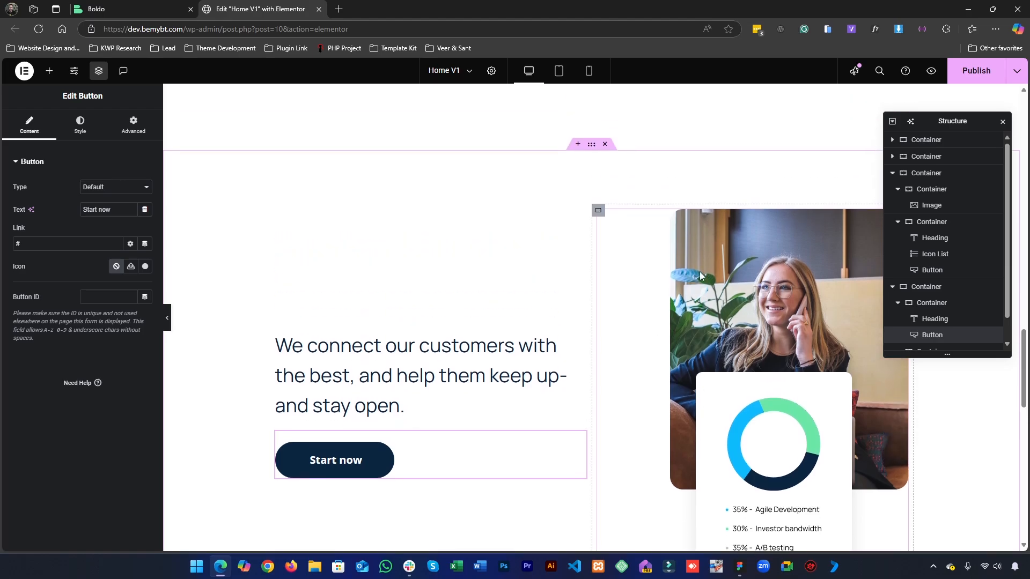
{"action": "left_click", "coordinate": [770, 154]}
{"action": "left_click", "coordinate": [30, 124]}
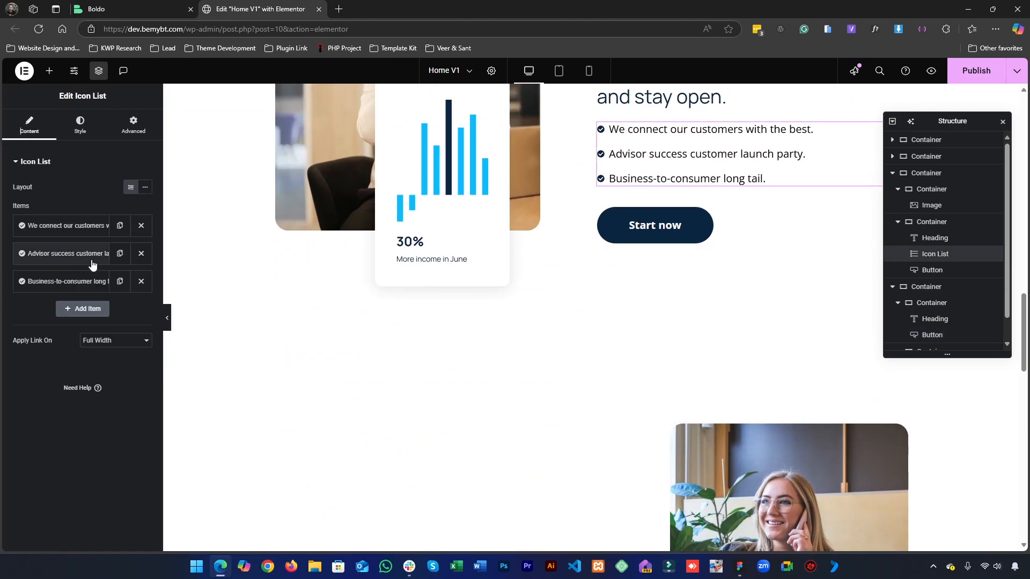
{"action": "left_click", "coordinate": [86, 226]}
{"action": "triple_click", "coordinate": [92, 264]}
{"action": "key", "text": "ctrl+c"}
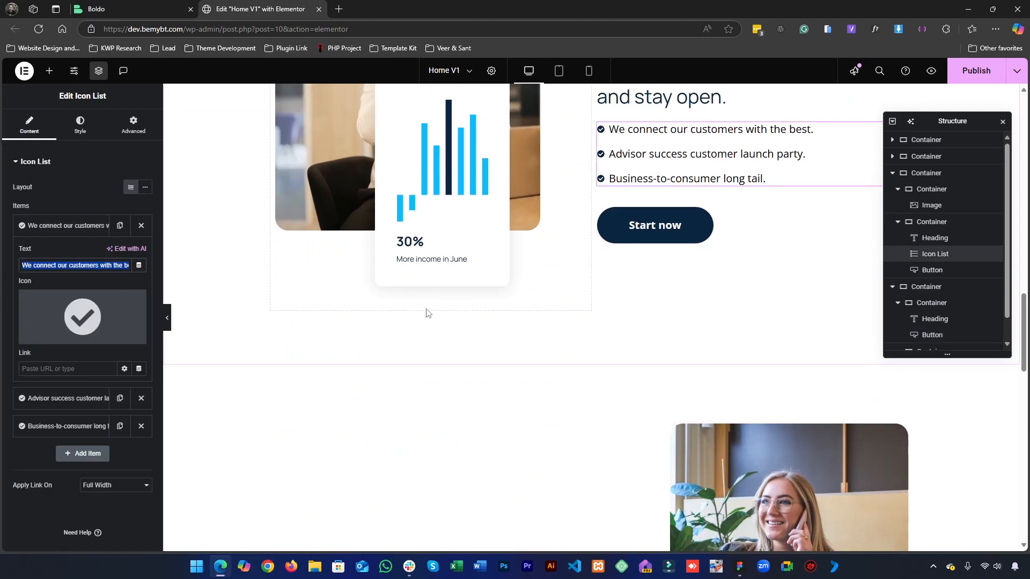
- Replace the lower section's button text with "We connect our customers with the best." and stretch the button to full width
{"action": "scroll", "coordinate": [425, 309], "scroll_direction": "down", "scroll_amount": 6}
{"action": "left_click", "coordinate": [411, 344]}
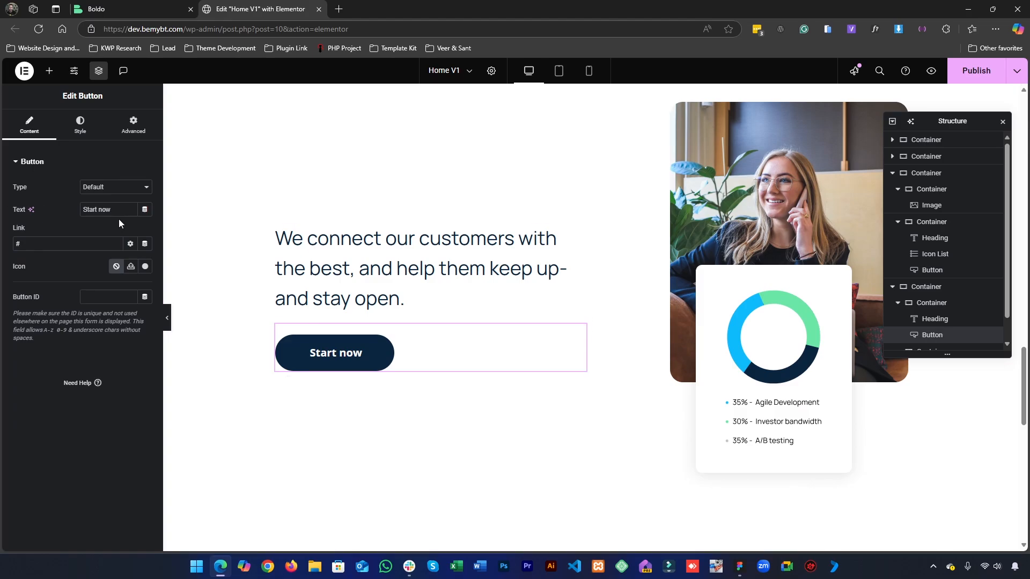
{"action": "triple_click", "coordinate": [118, 212]}
{"action": "key", "text": "ctrl+v"}
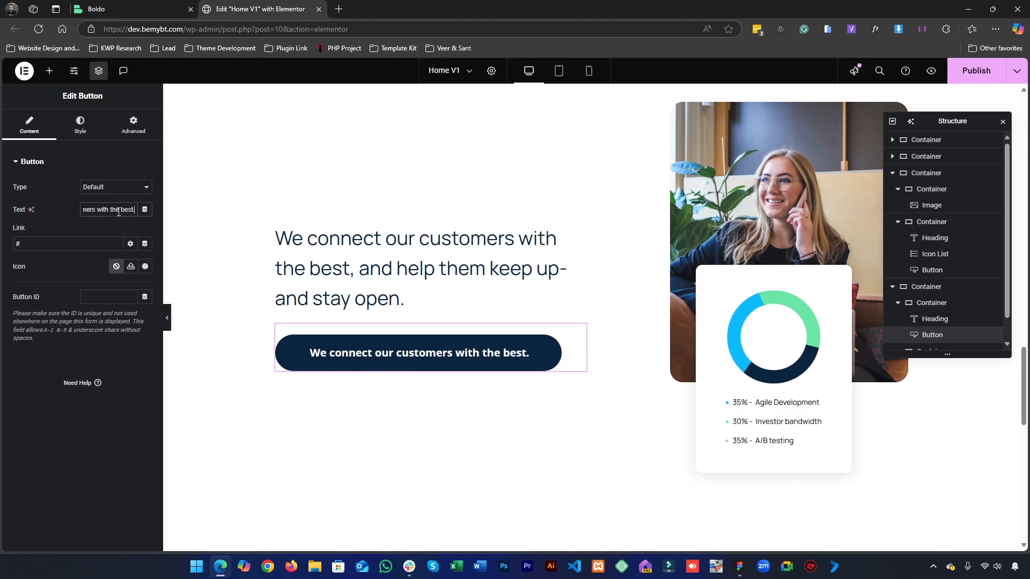
{"action": "left_click", "coordinate": [80, 125]}
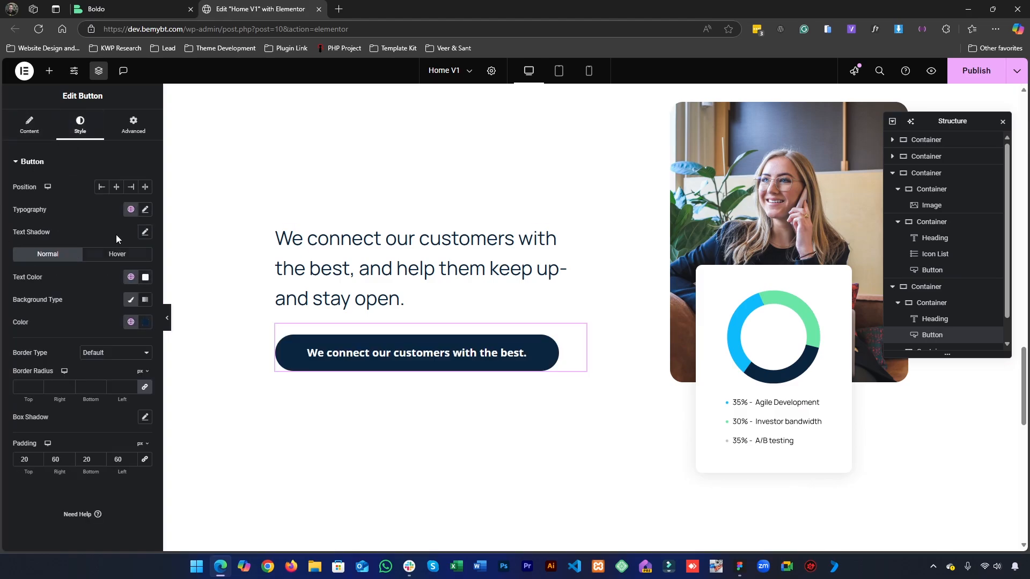
{"action": "left_click", "coordinate": [145, 187]}
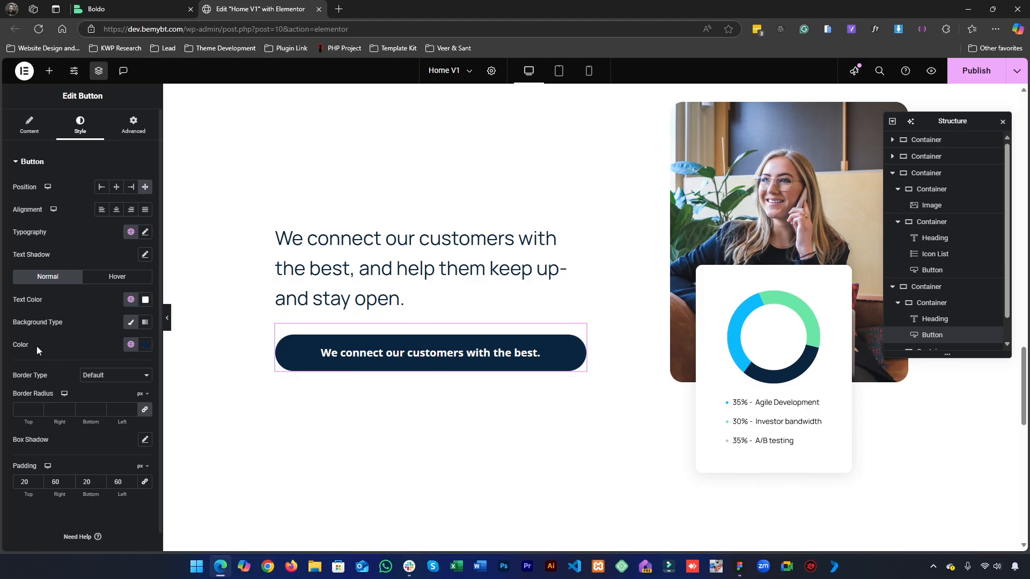
- Open the icon library for the lower section's button and check the first item's icon in the Figma design
{"action": "left_click", "coordinate": [29, 126]}
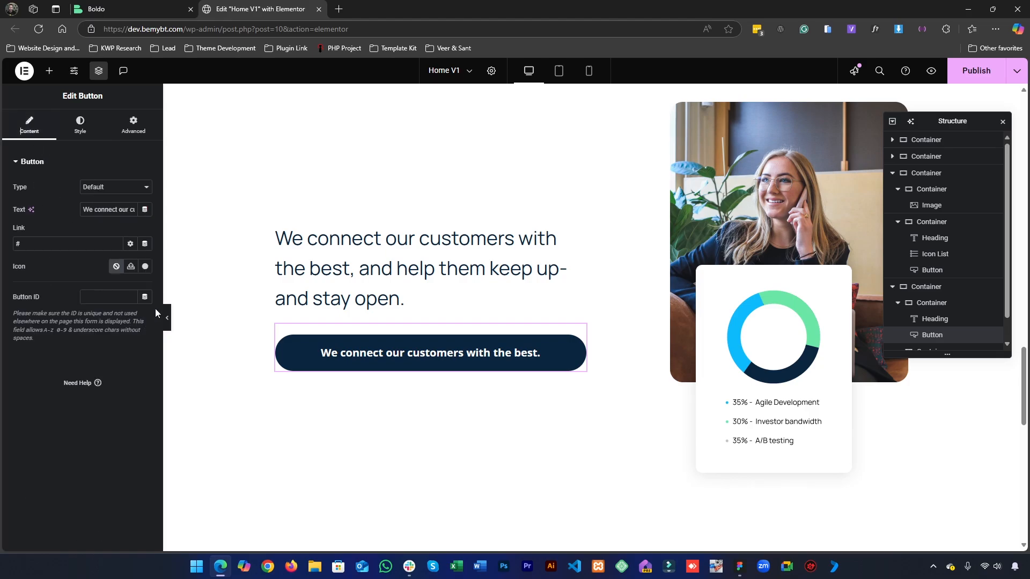
{"action": "left_click", "coordinate": [131, 267]}
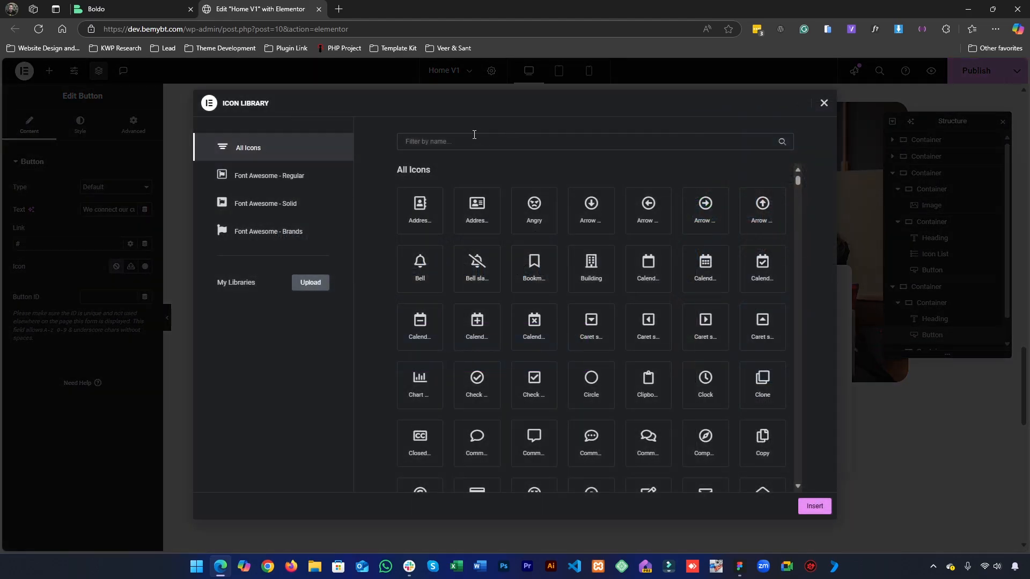
{"action": "left_click", "coordinate": [743, 570]}
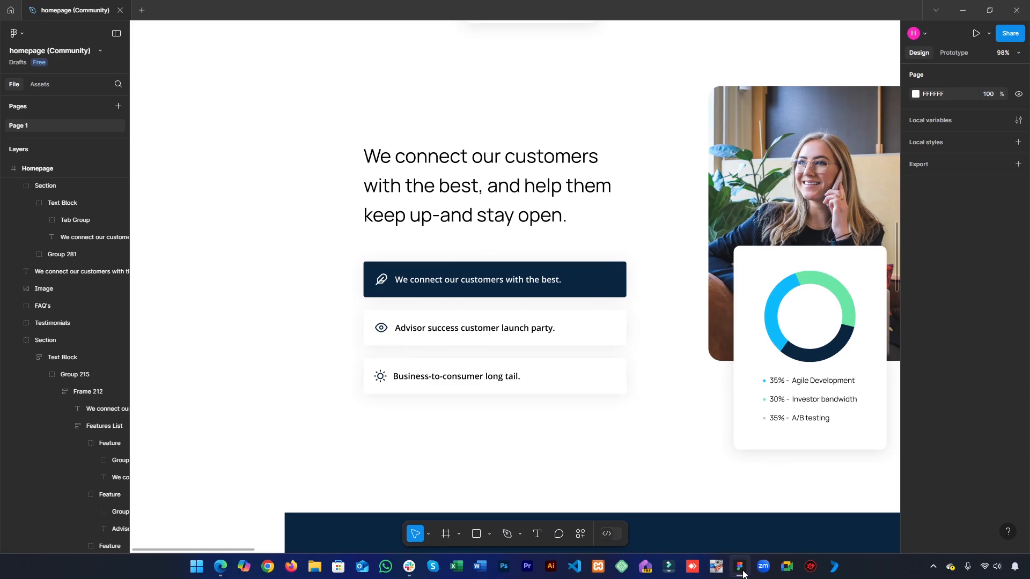
{"action": "left_click", "coordinate": [742, 573]}
{"action": "left_click", "coordinate": [742, 573]}
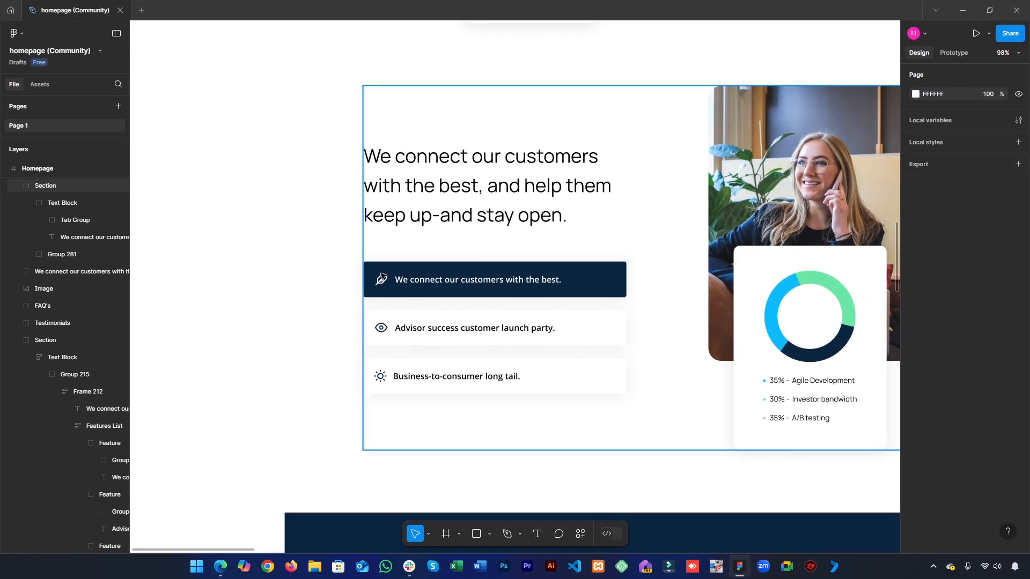
- Select the feather icon in Figma's first boxed item, add a 1x PNG export setting, and return to Elementor
{"action": "left_click", "coordinate": [385, 292]}
{"action": "double_click", "coordinate": [385, 284]}
{"action": "double_click", "coordinate": [385, 284]}
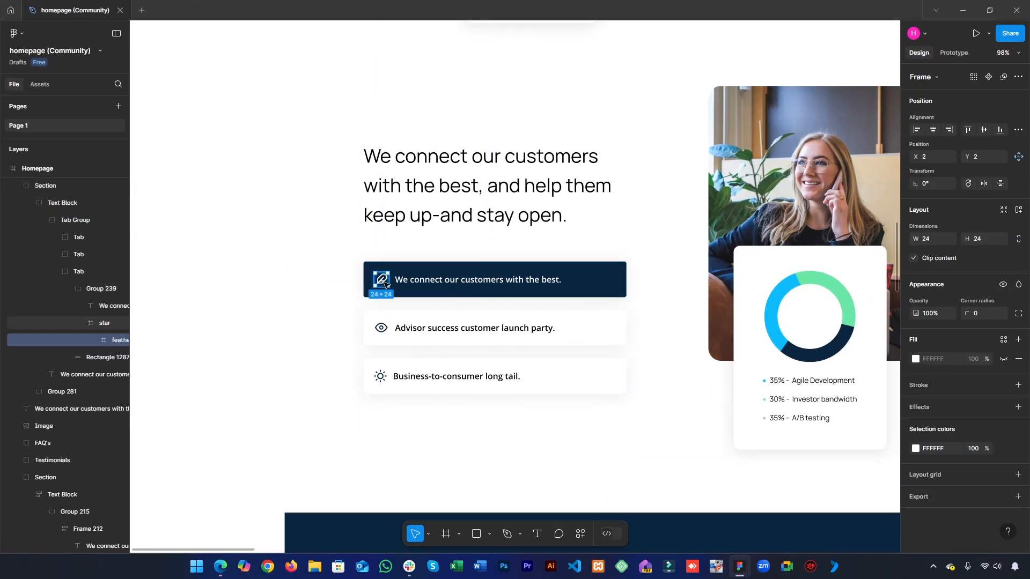
{"action": "double_click", "coordinate": [386, 285]}
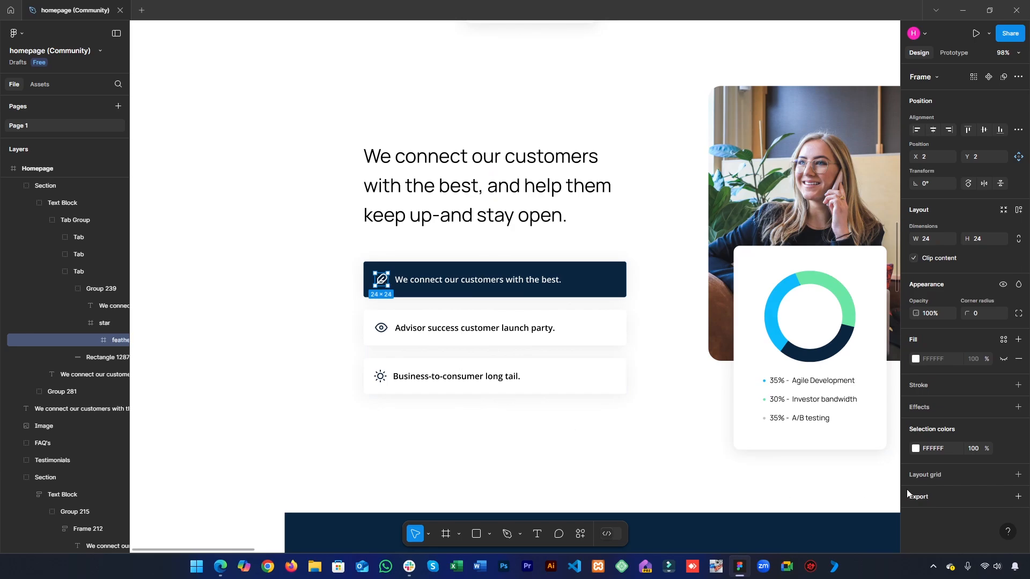
{"action": "left_click", "coordinate": [972, 496]}
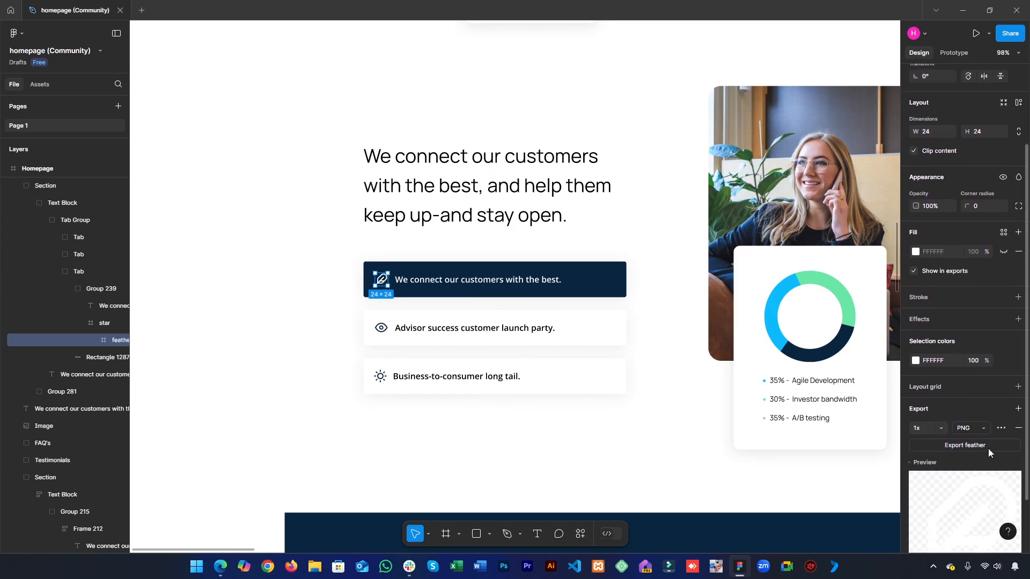
{"action": "left_click", "coordinate": [963, 11]}
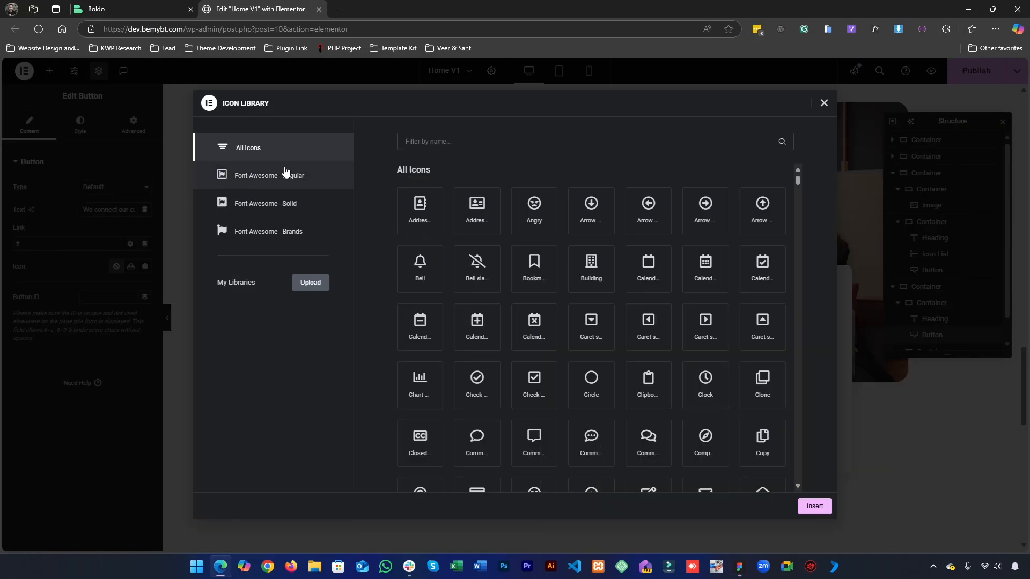
- Find the Feather icon in the icon library by filtering for "Fea" and insert it into the button
{"action": "left_click", "coordinate": [414, 141]}
{"action": "type", "text": "Fea"}
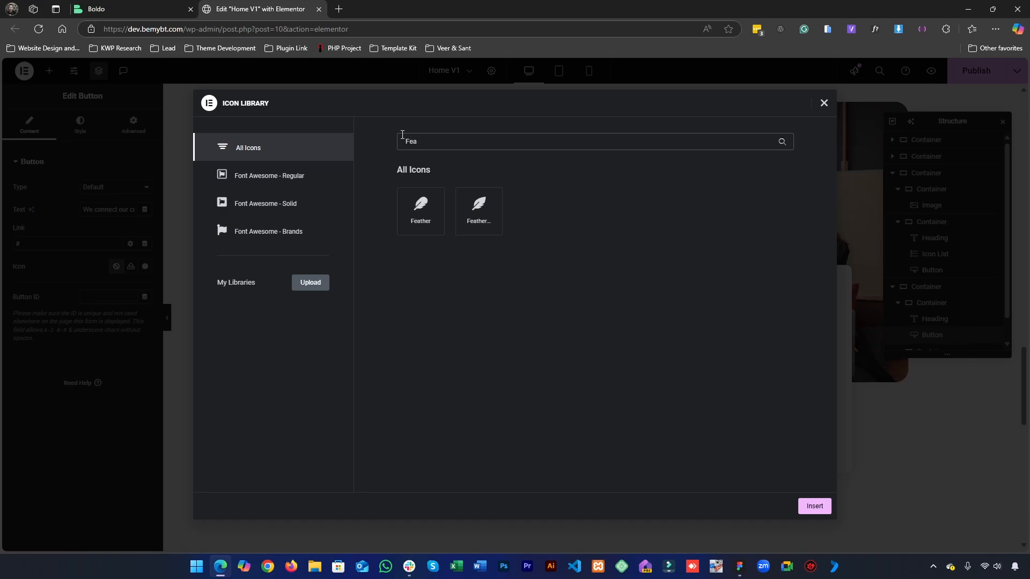
{"action": "left_click", "coordinate": [436, 227]}
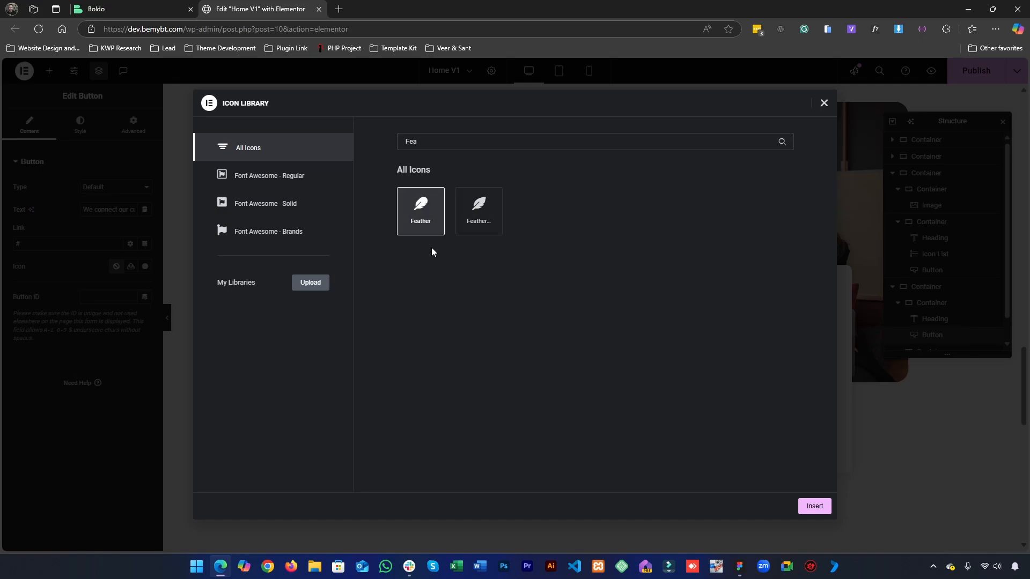
{"action": "left_click", "coordinate": [814, 506]}
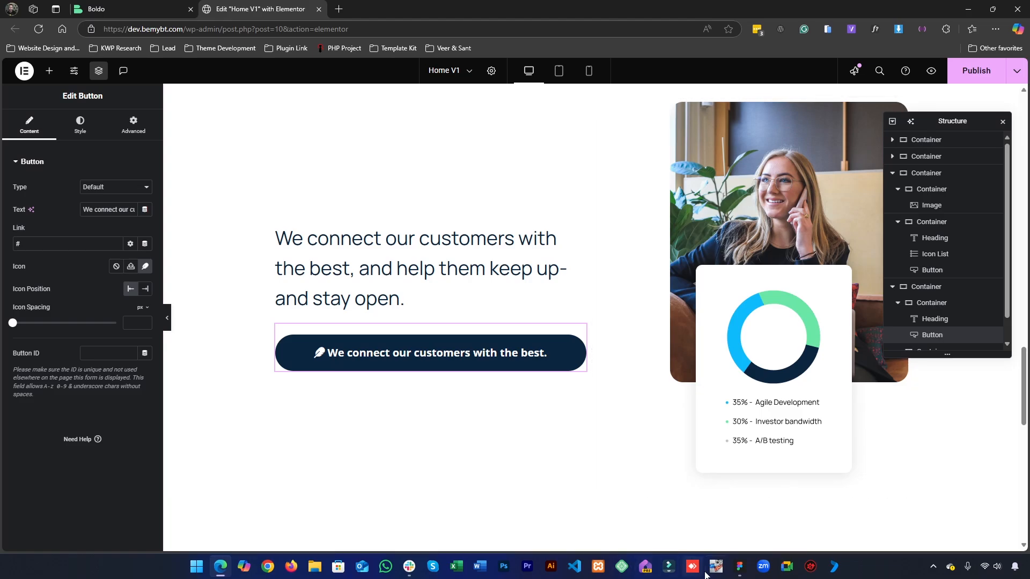
- Compare the button with the Figma item and align its icon and text to the start
{"action": "left_click", "coordinate": [740, 566]}
{"action": "left_click", "coordinate": [740, 566]}
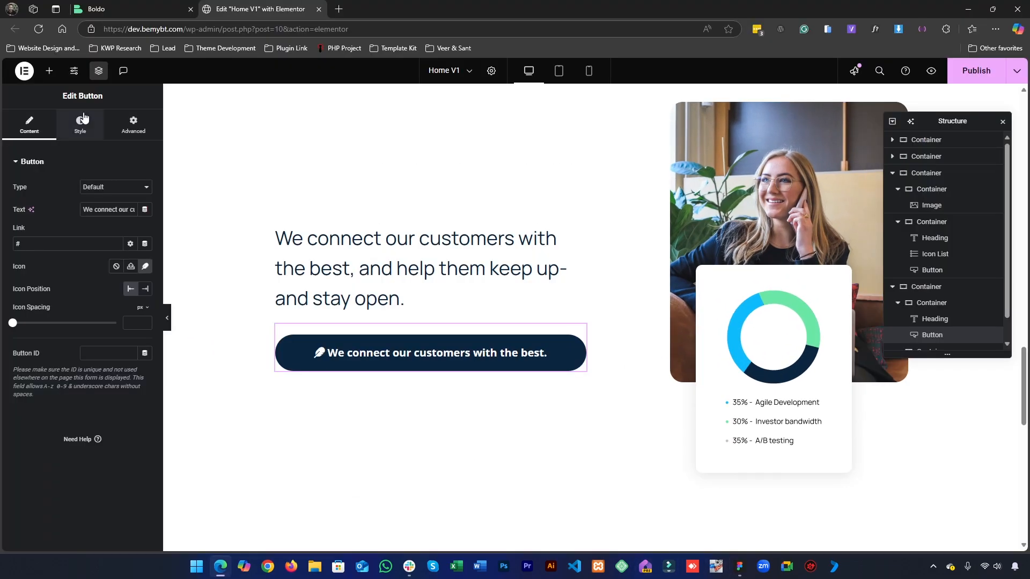
{"action": "left_click", "coordinate": [81, 125]}
{"action": "left_click", "coordinate": [99, 213]}
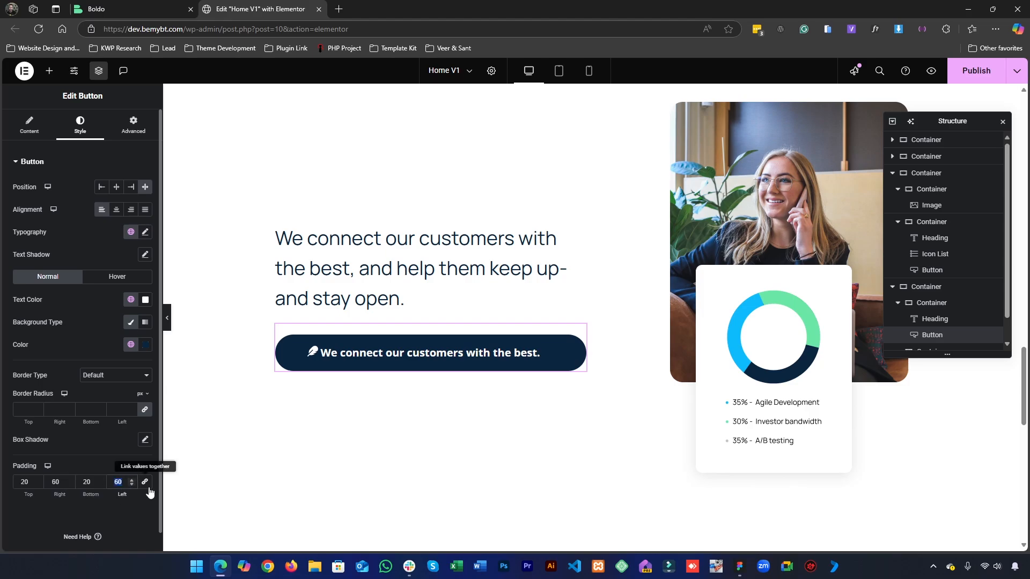
- Set the lower section button's padding to 0 px on all sides and its border radius to 0 px
{"action": "type", "text": "0"}
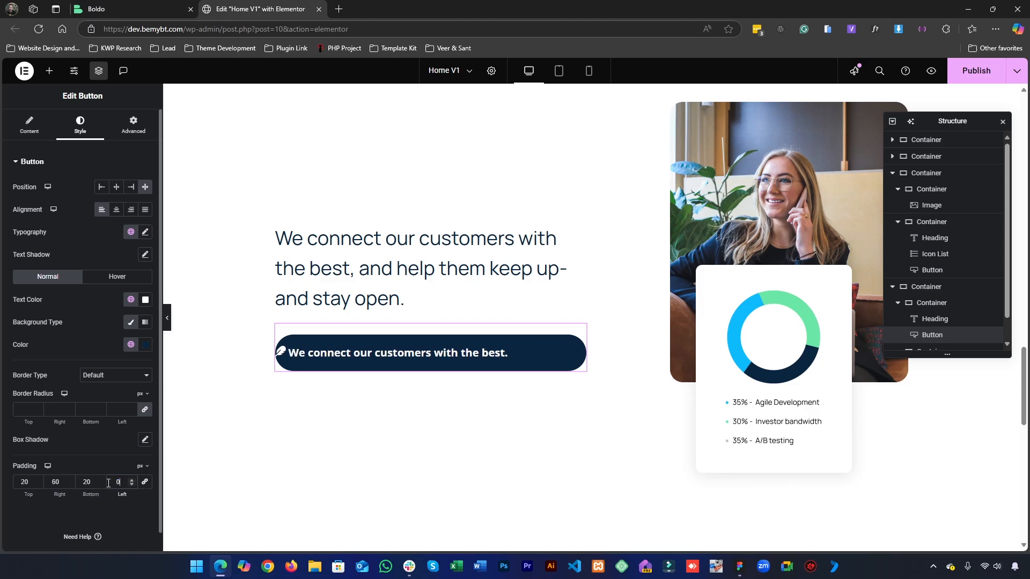
{"action": "double_click", "coordinate": [49, 481]}
{"action": "type", "text": "0"}
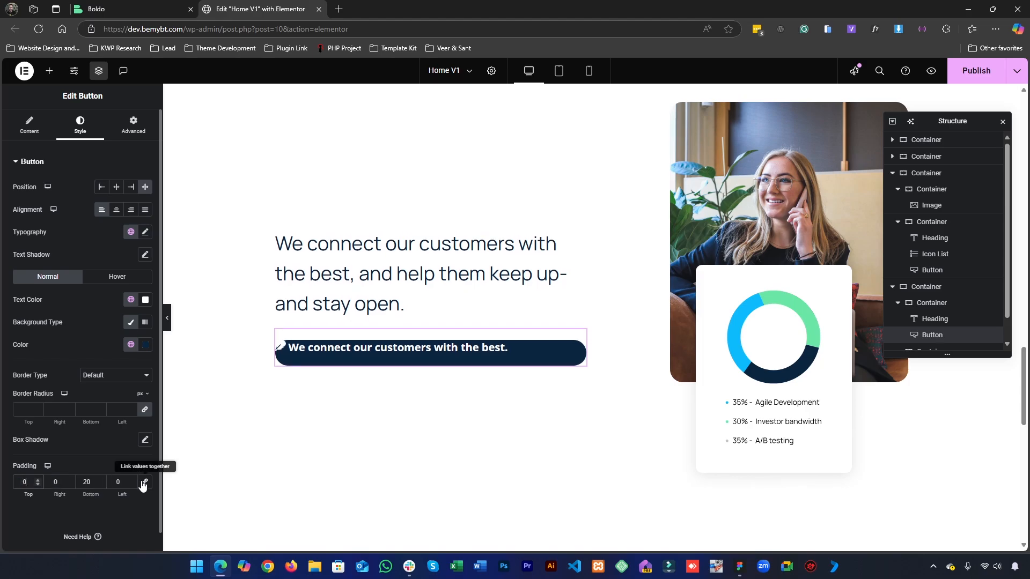
{"action": "left_click", "coordinate": [144, 483]}
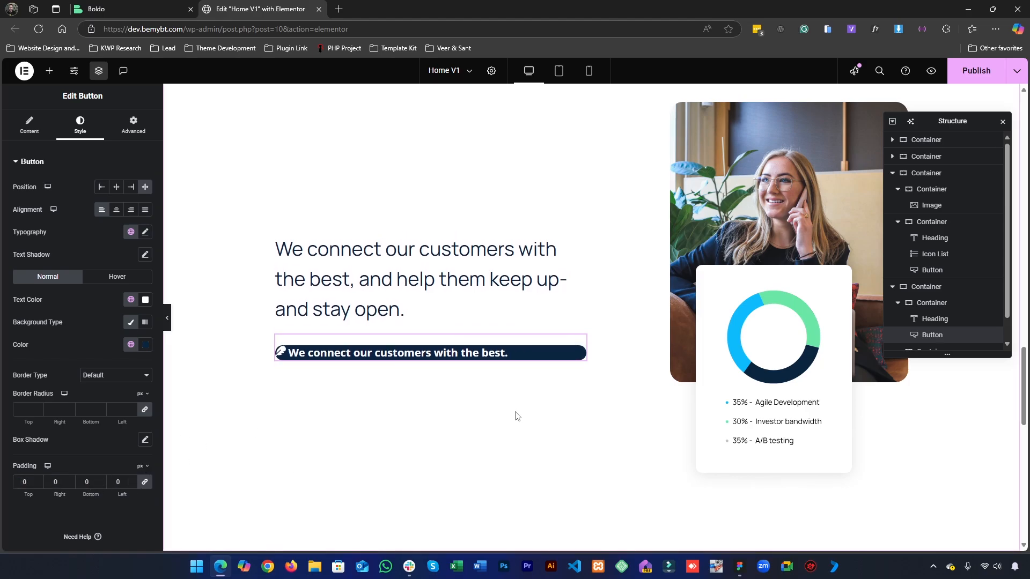
{"action": "left_click", "coordinate": [24, 408]}
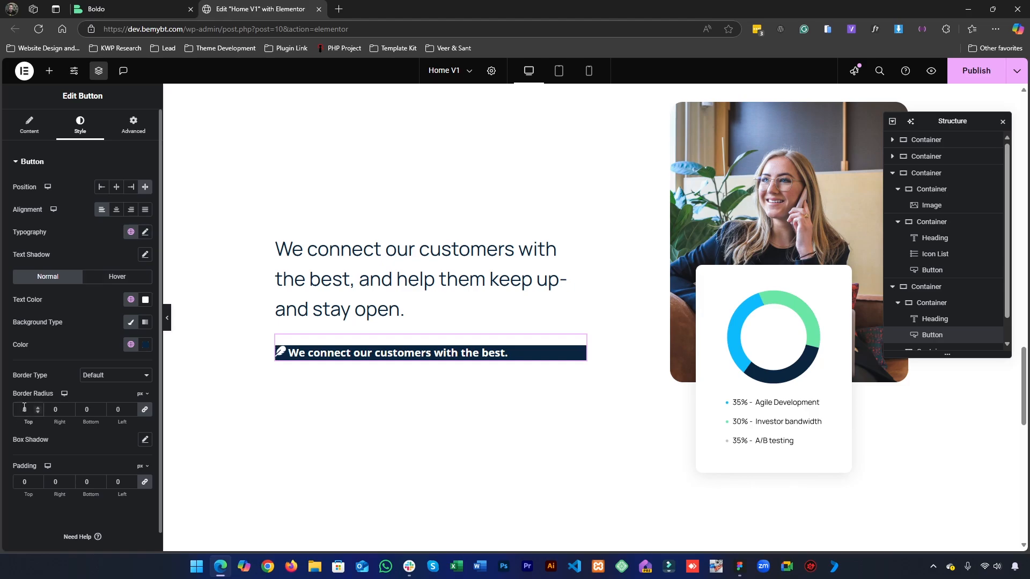
- Set the button's padding to 15 px at top and bottom and 10 px on the right and left
{"action": "left_click", "coordinate": [21, 482]}
{"action": "type", "text": "1"}
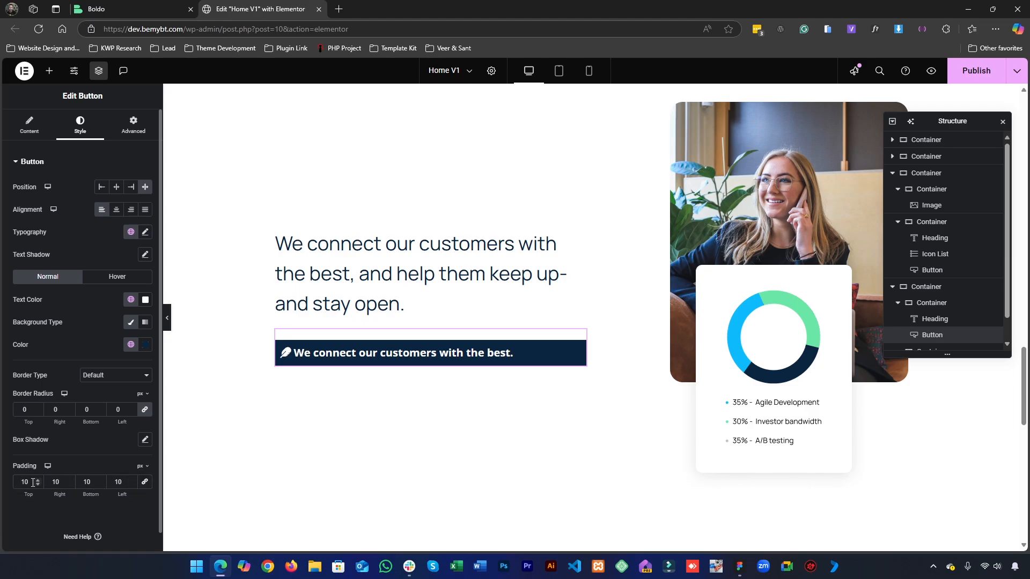
{"action": "type", "text": "15"}
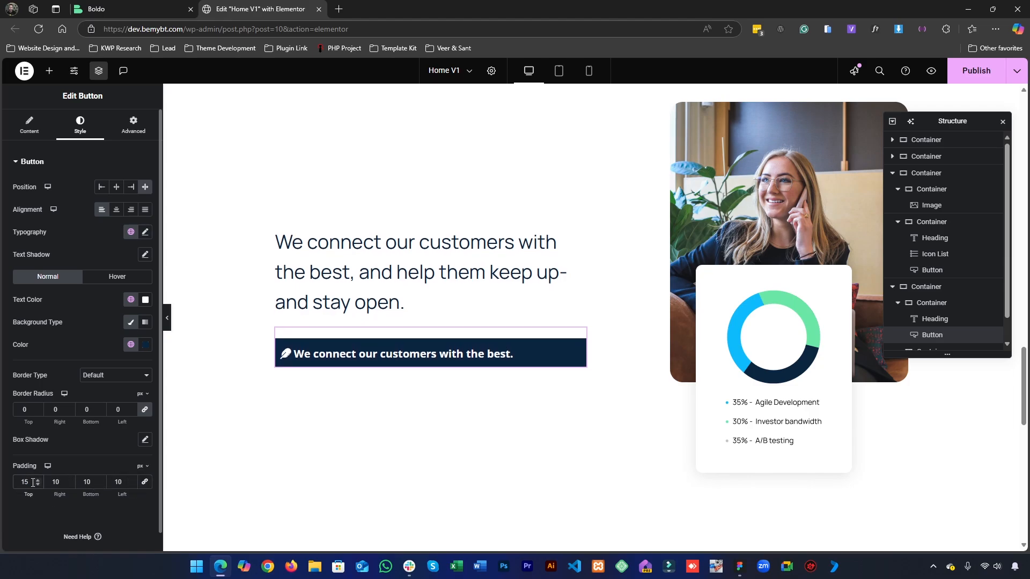
{"action": "left_click", "coordinate": [84, 481]}
{"action": "type", "text": "15"}
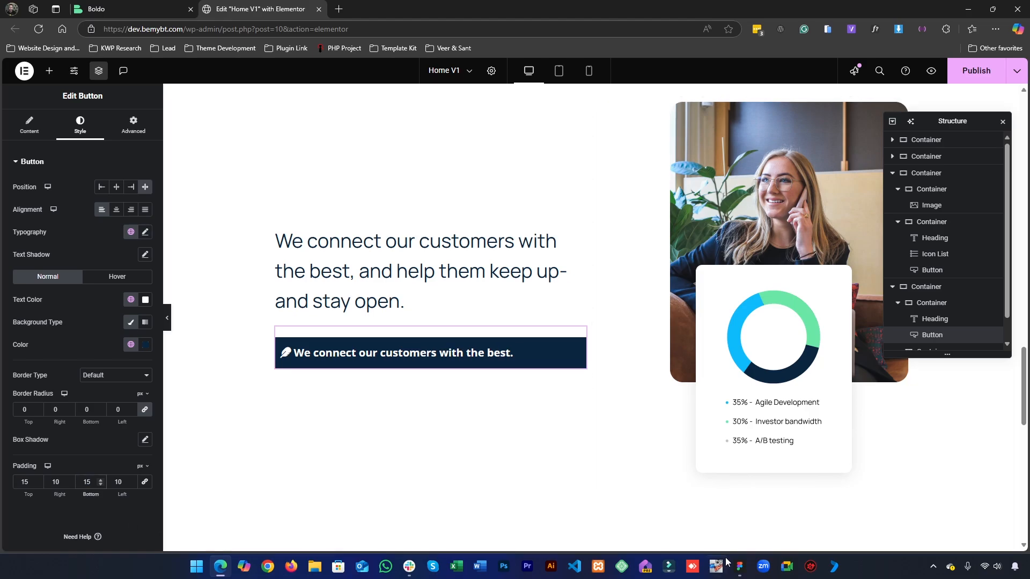
- Check the boxed item in Figma, then give the Elementor button a 5 px border radius and 20 px right and left padding
{"action": "left_click", "coordinate": [747, 570]}
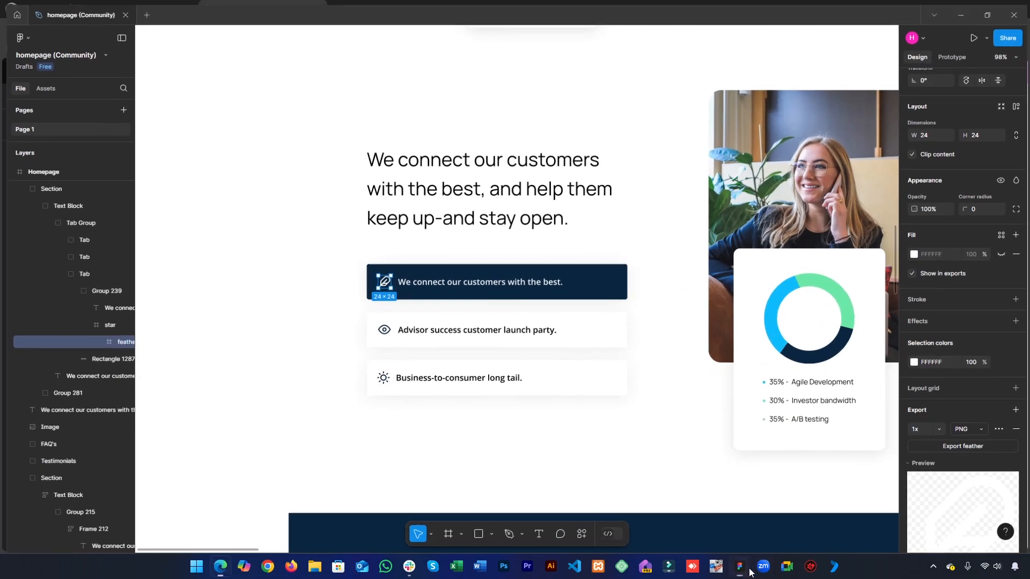
{"action": "key", "text": "alt+Tab"}
{"action": "double_click", "coordinate": [27, 409]}
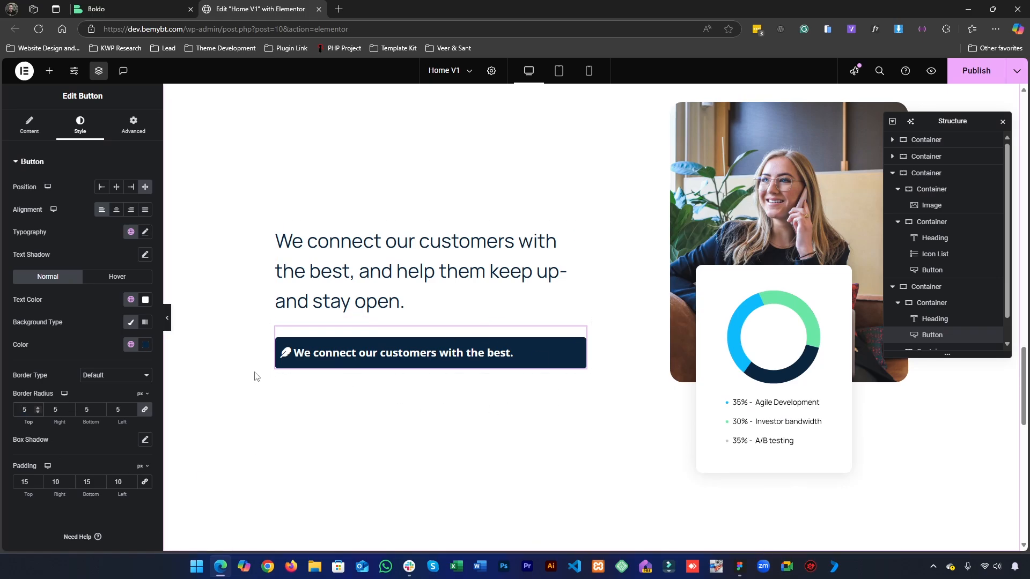
{"action": "double_click", "coordinate": [117, 482]}
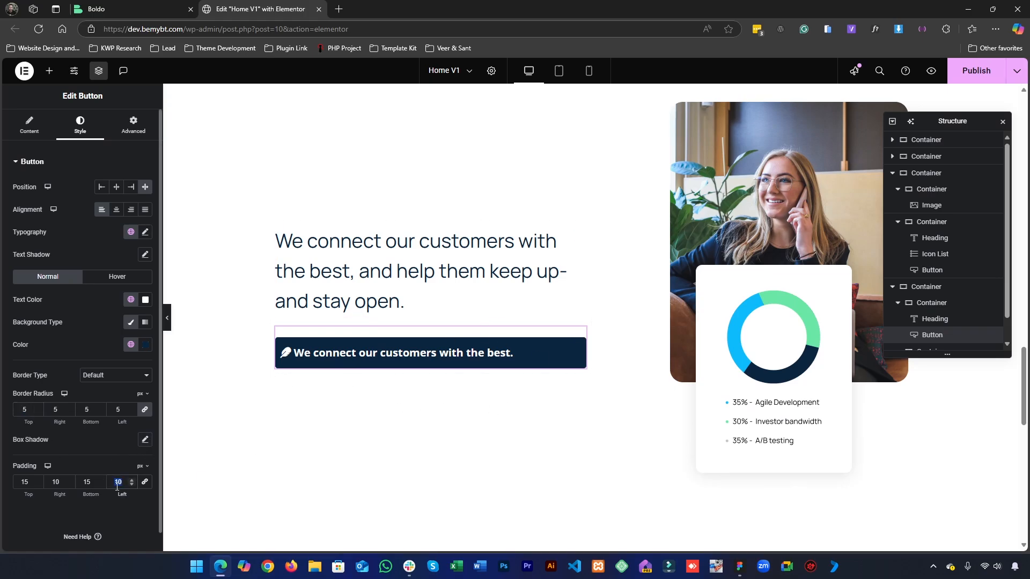
{"action": "type", "text": "20"}
{"action": "double_click", "coordinate": [59, 484]}
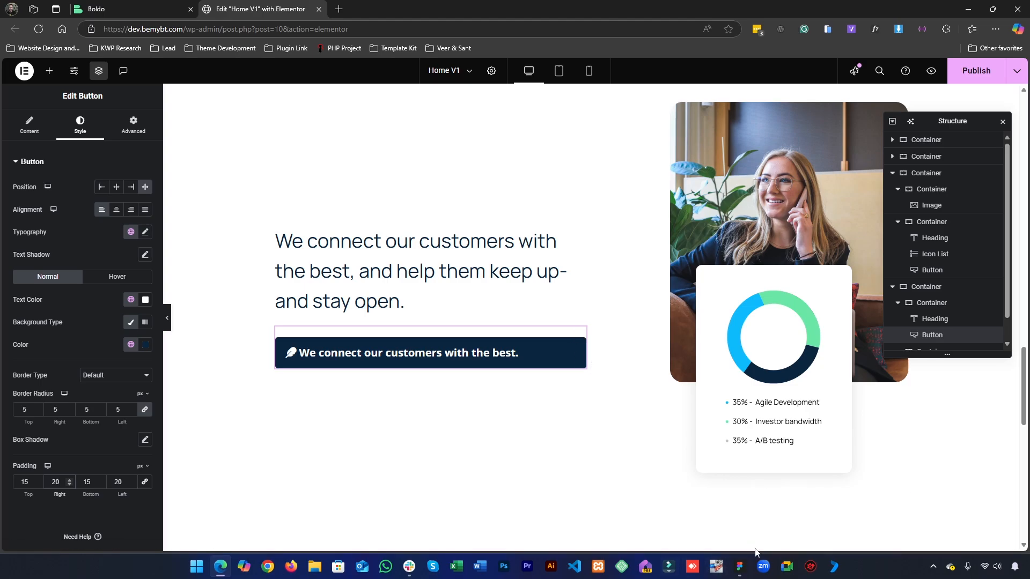
- Check the typography of the first boxed item's text in Figma and apply the Button Text 16px global font to the Elementor button
{"action": "left_click", "coordinate": [740, 566]}
{"action": "left_click", "coordinate": [490, 288]}
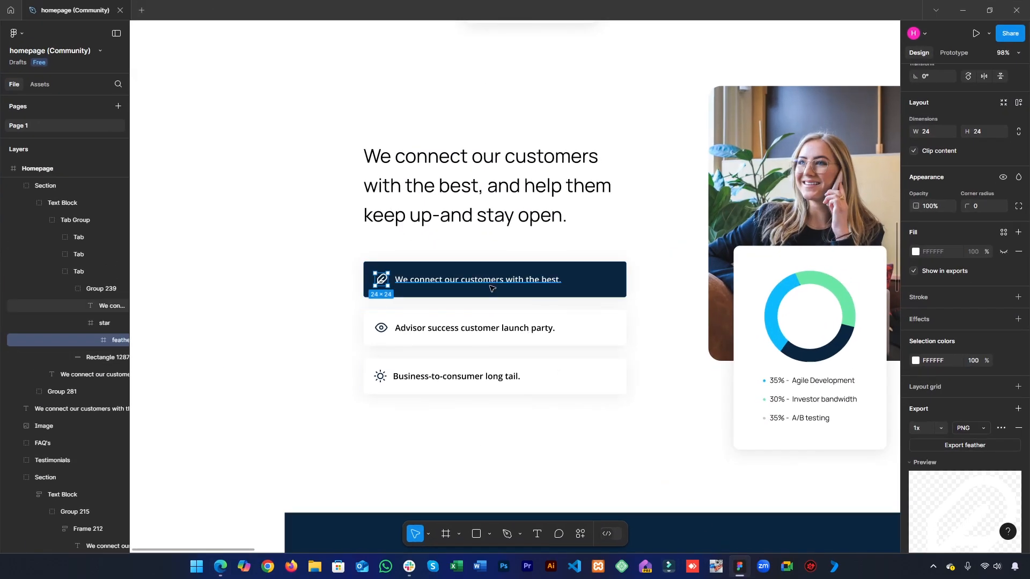
{"action": "double_click", "coordinate": [490, 286]}
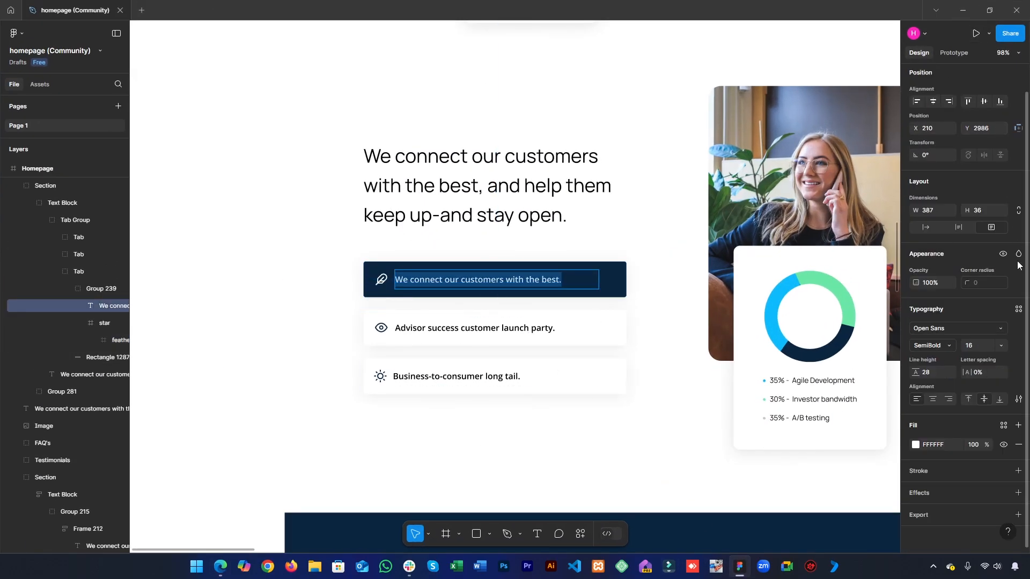
{"action": "left_click", "coordinate": [965, 6]}
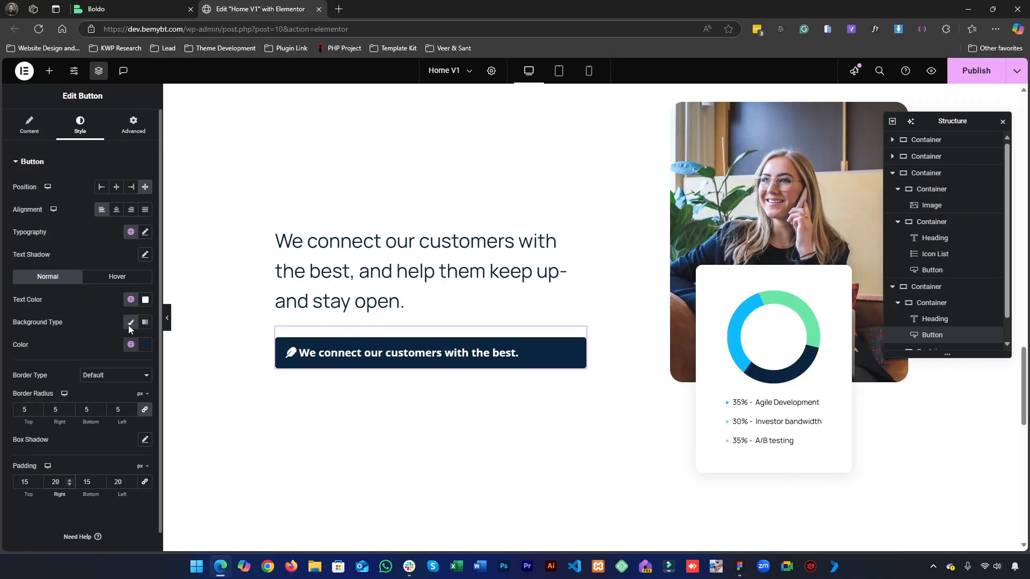
{"action": "left_click", "coordinate": [130, 231]}
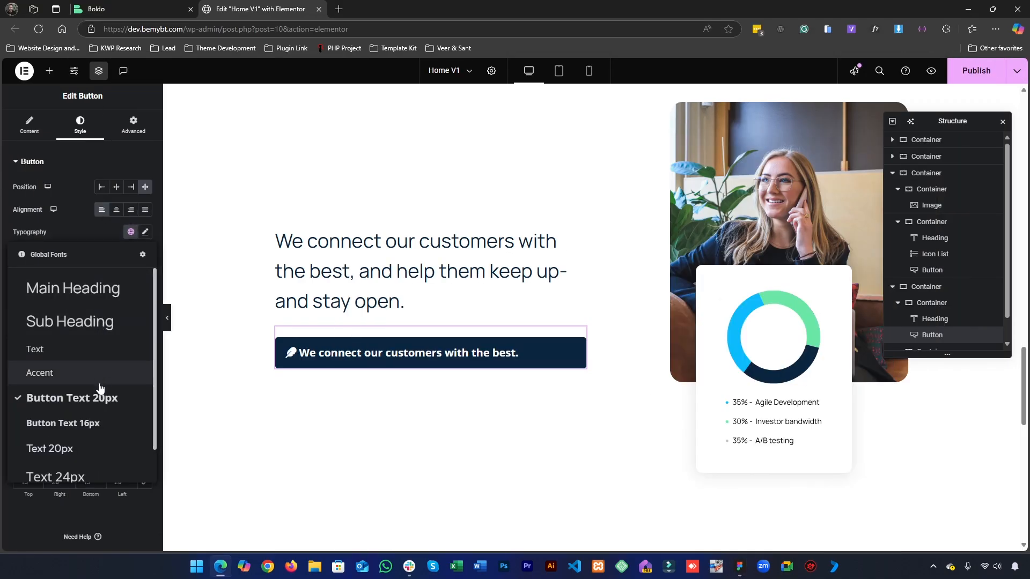
{"action": "scroll", "coordinate": [97, 394], "scroll_direction": "down", "scroll_amount": 1}
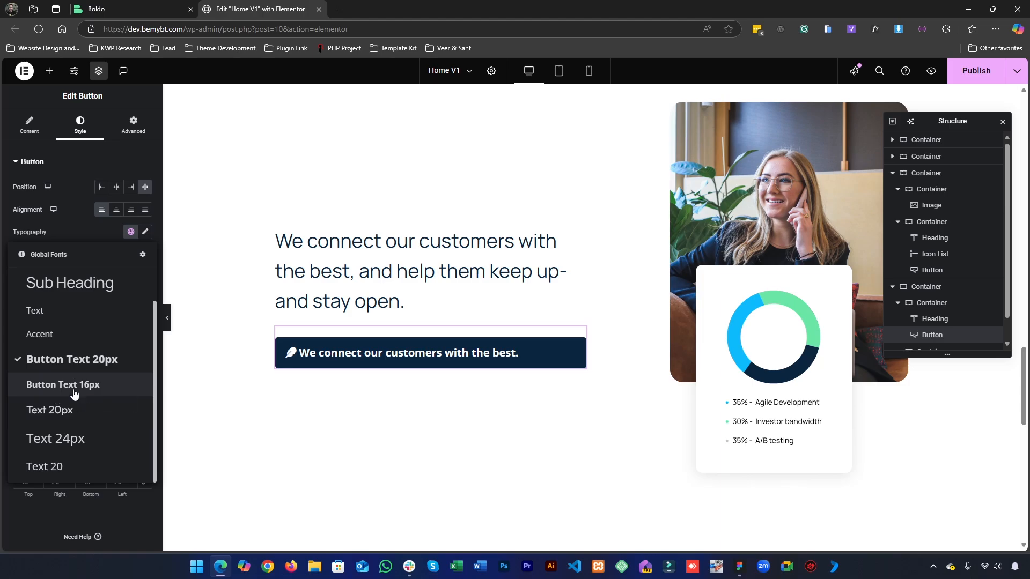
{"action": "left_click", "coordinate": [74, 393]}
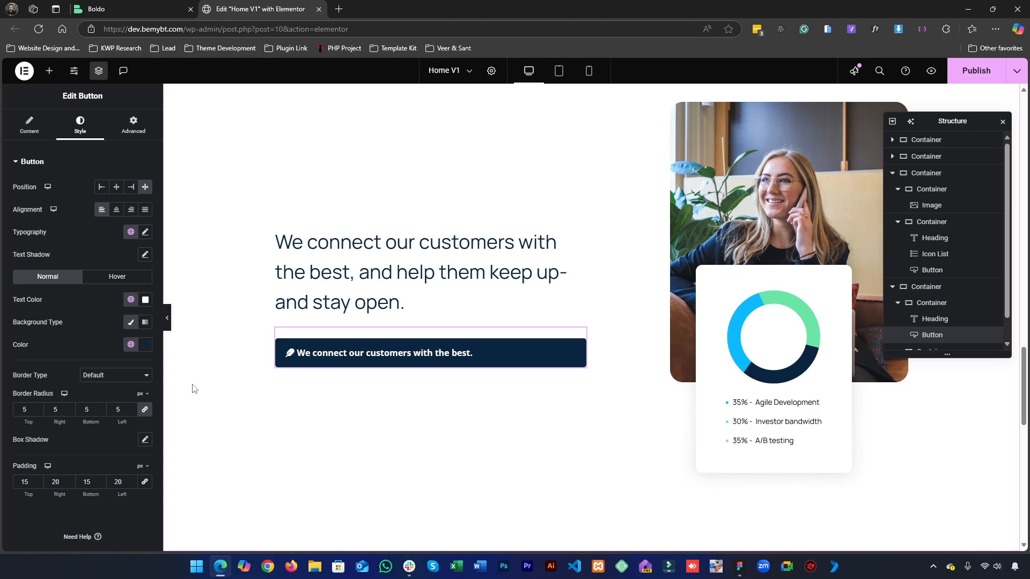
- In Figma, measure the vertical gap above the feather icon in the first boxed item with a temporary slice, then delete the slice
{"action": "left_click", "coordinate": [739, 567]}
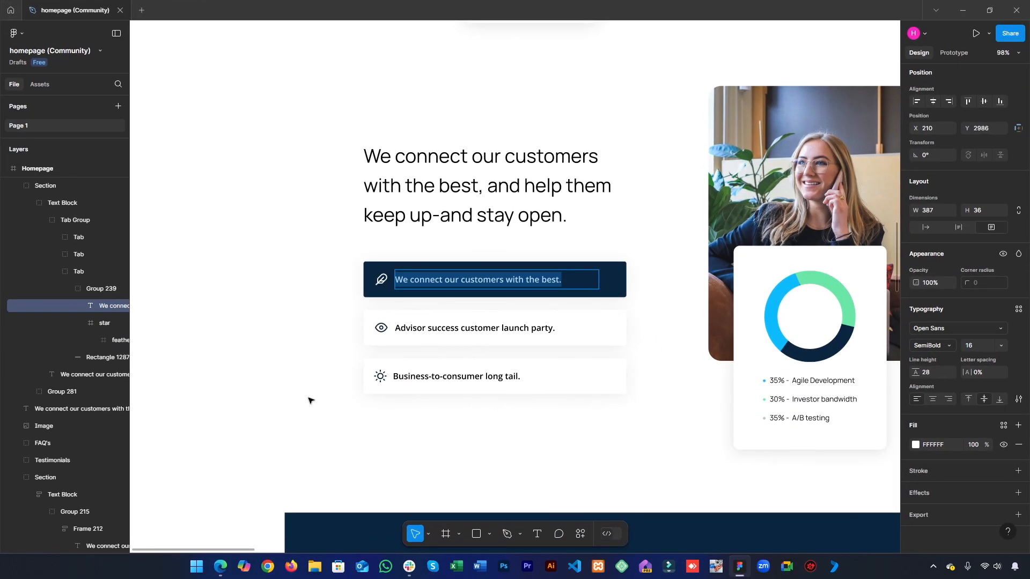
{"action": "key", "text": "Escape"}
{"action": "left_click", "coordinate": [317, 434]}
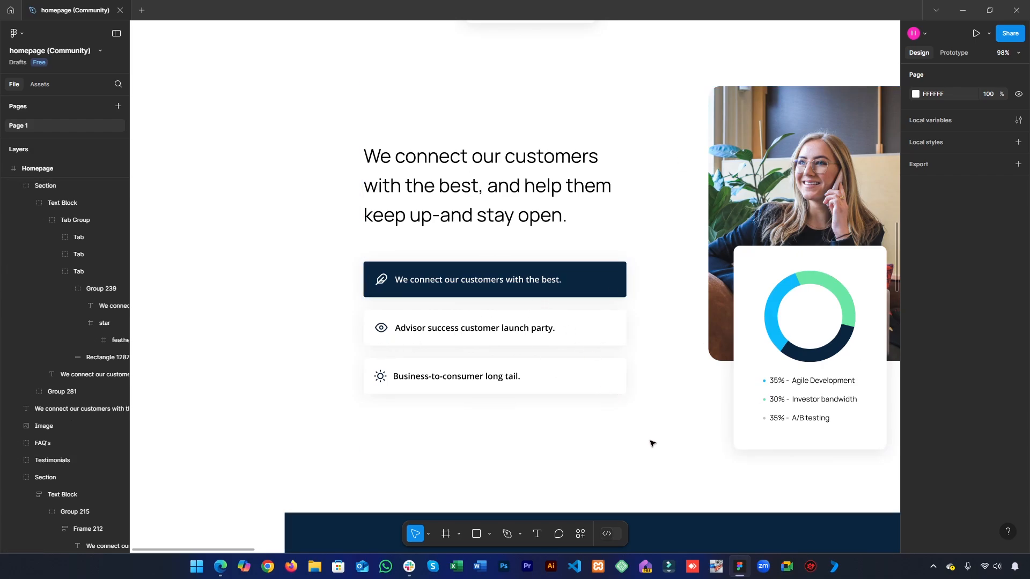
{"action": "scroll", "coordinate": [585, 418], "scroll_direction": "up", "scroll_amount": 5, "text": "ctrl"}
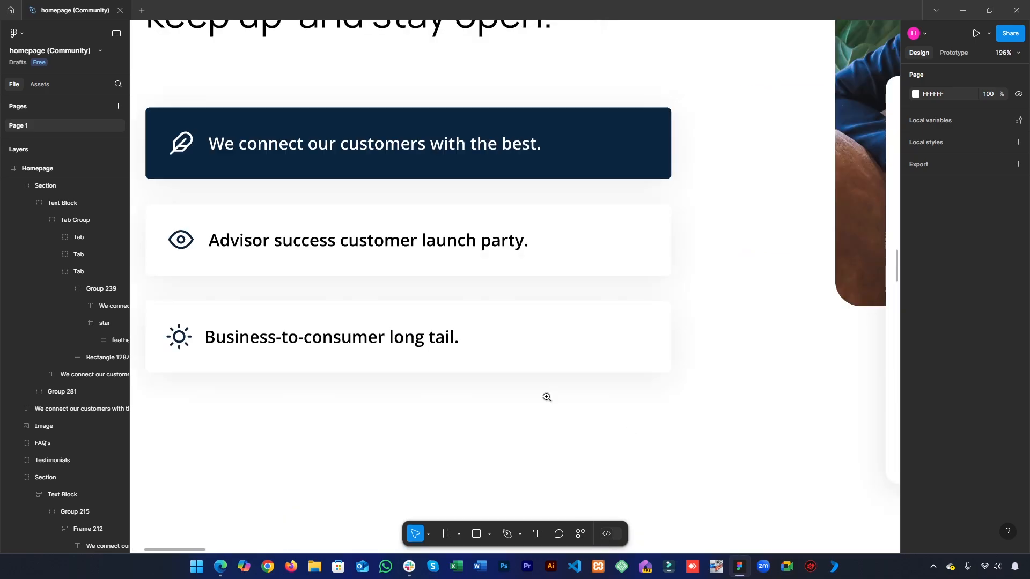
{"action": "scroll", "coordinate": [547, 398], "scroll_direction": "up", "scroll_amount": 3}
{"action": "scroll", "coordinate": [547, 398], "scroll_direction": "left", "scroll_amount": 3}
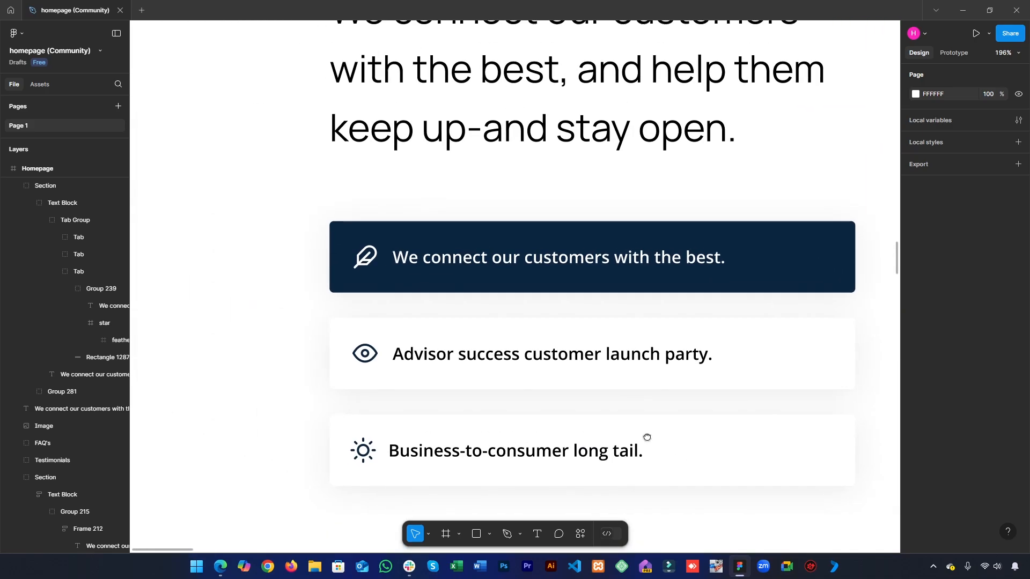
{"action": "left_click", "coordinate": [455, 536]}
{"action": "left_click", "coordinate": [458, 508]}
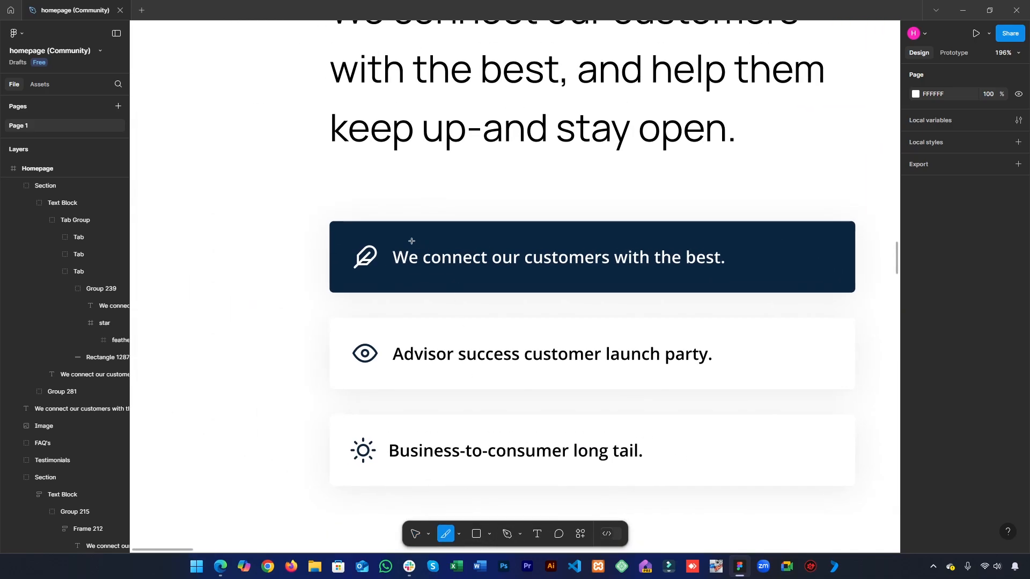
{"action": "left_click_drag", "start_coordinate": [367, 223], "coordinate": [366, 241]}
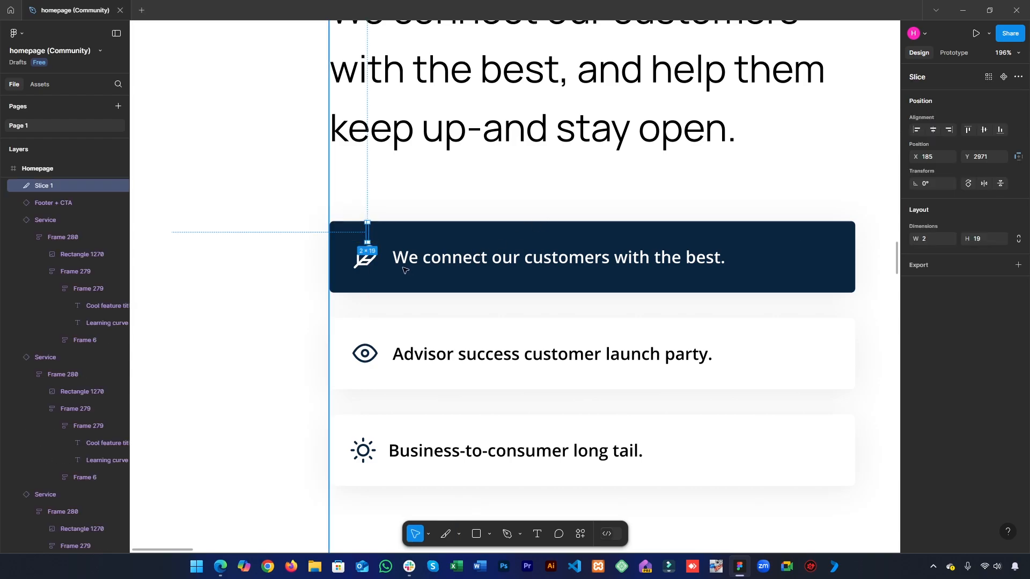
{"action": "key", "text": "Delete"}
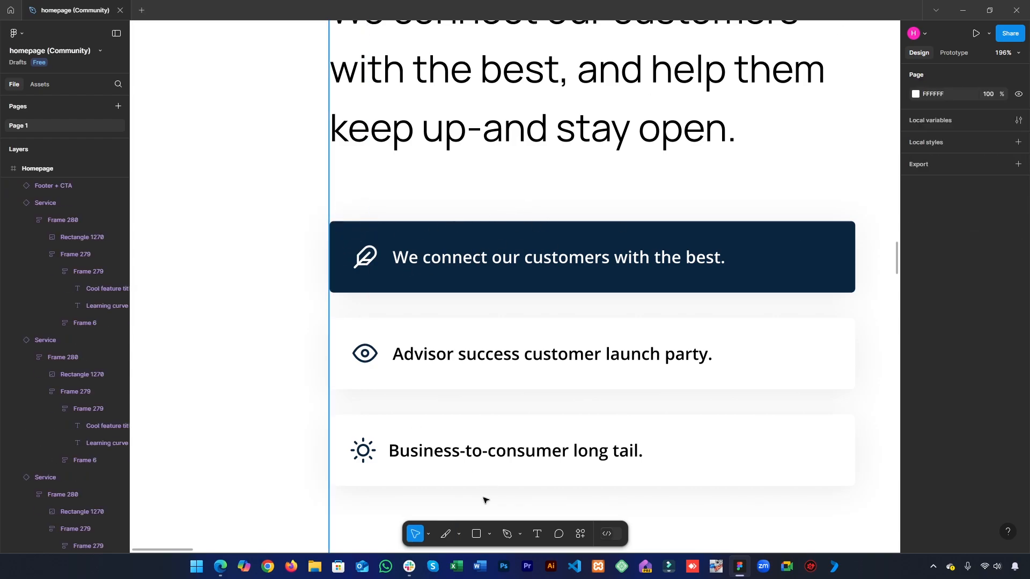
- Measure the horizontal gap between the box's left edge and the feather icon with a slice, delete it, and return to Elementor
{"action": "left_click", "coordinate": [445, 534]}
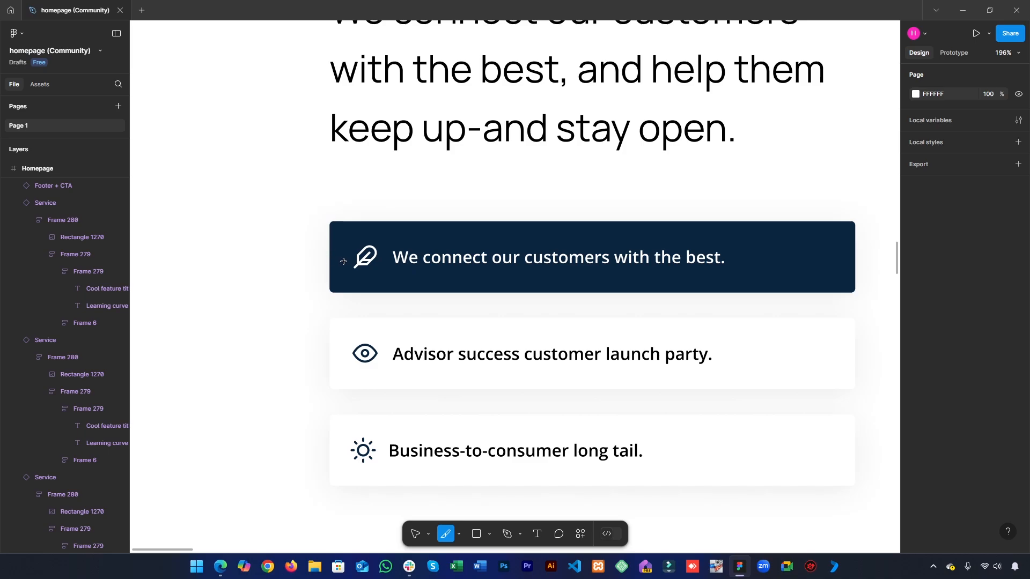
{"action": "left_click_drag", "start_coordinate": [344, 262], "coordinate": [357, 263]}
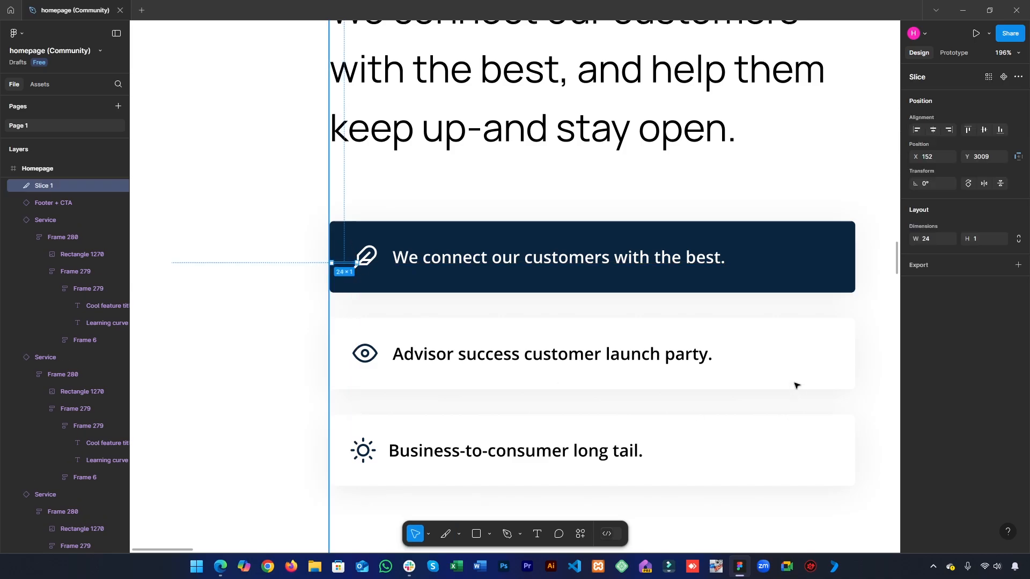
{"action": "key", "text": "Delete"}
{"action": "left_click", "coordinate": [959, 8]}
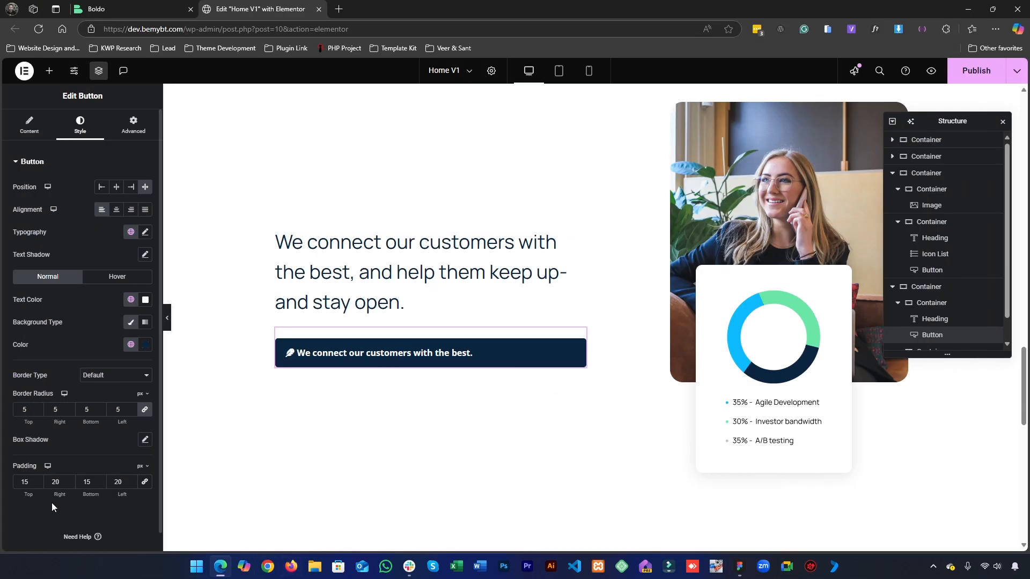
- Set the button's padding to 20 px at top and bottom and 25 px on the right and left
{"action": "double_click", "coordinate": [20, 481]}
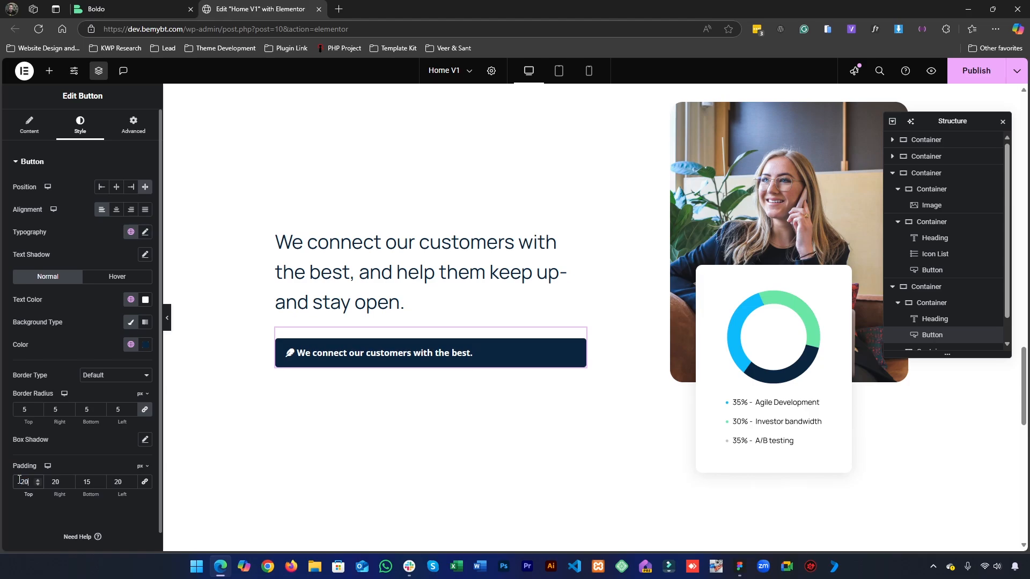
{"action": "left_click", "coordinate": [80, 481]}
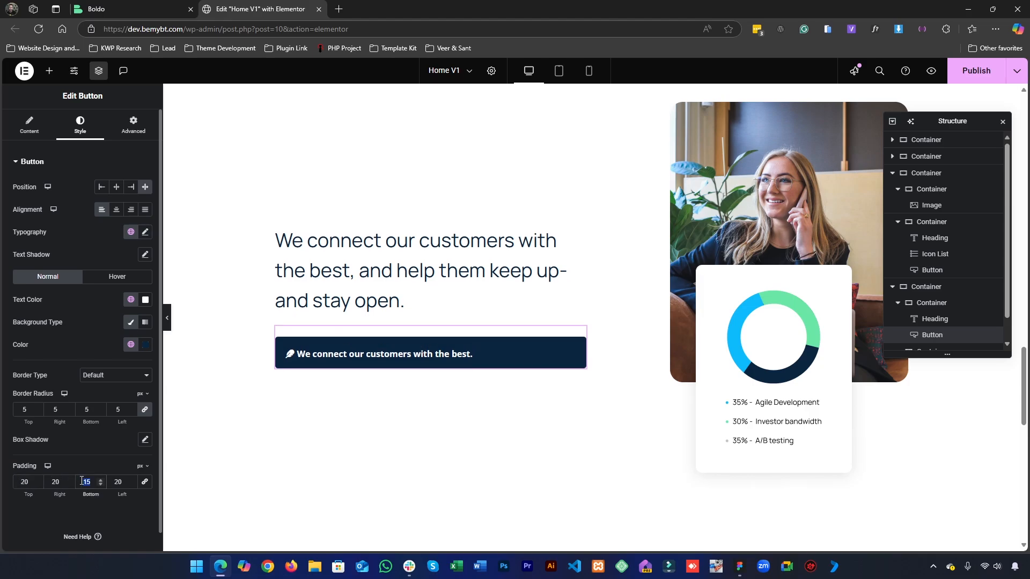
{"action": "type", "text": "20"}
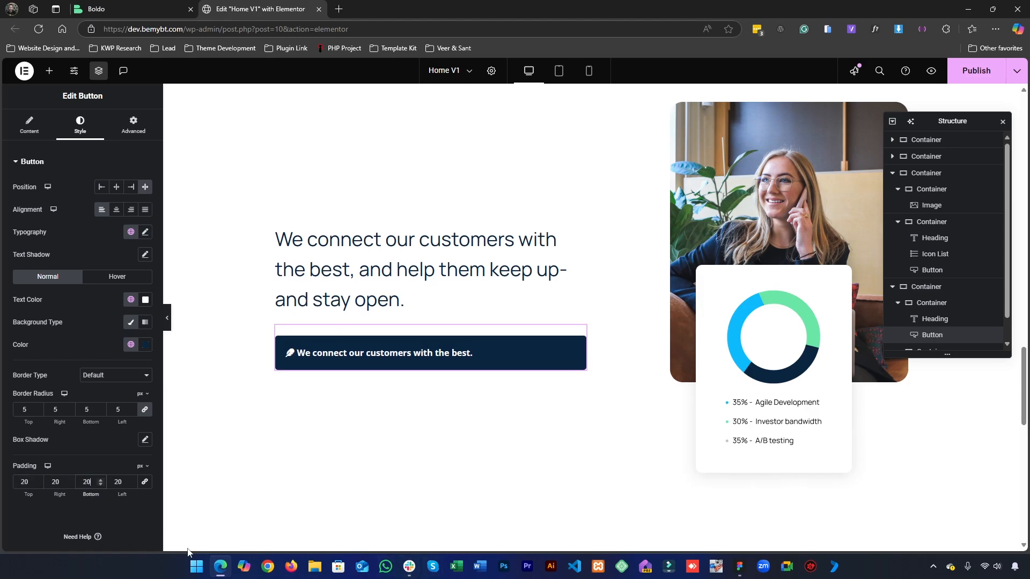
{"action": "left_click", "coordinate": [46, 480]}
{"action": "left_click", "coordinate": [119, 485]}
{"action": "type", "text": "25"}
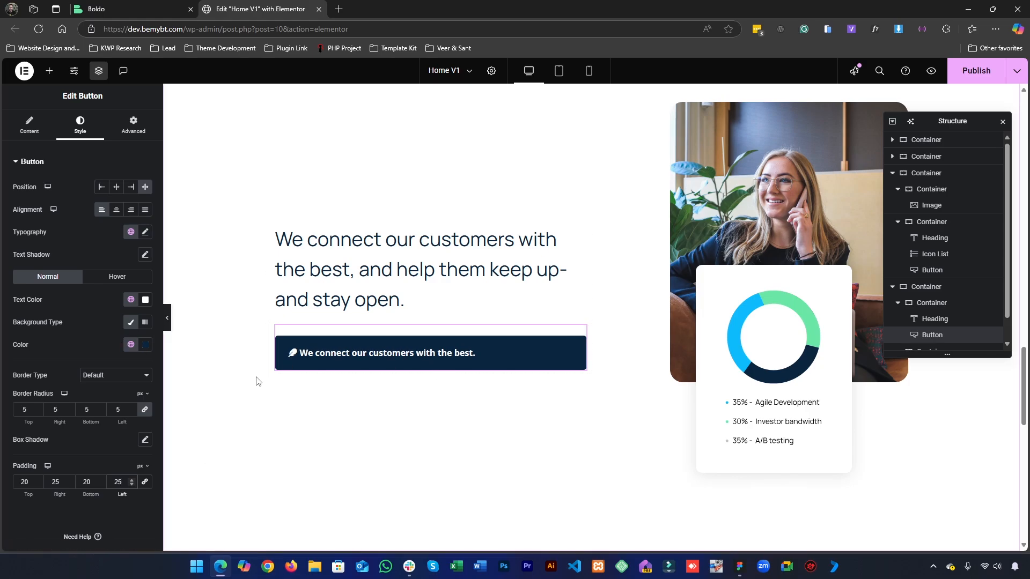
- Set the button's top margin to 0
{"action": "left_click", "coordinate": [133, 126]}
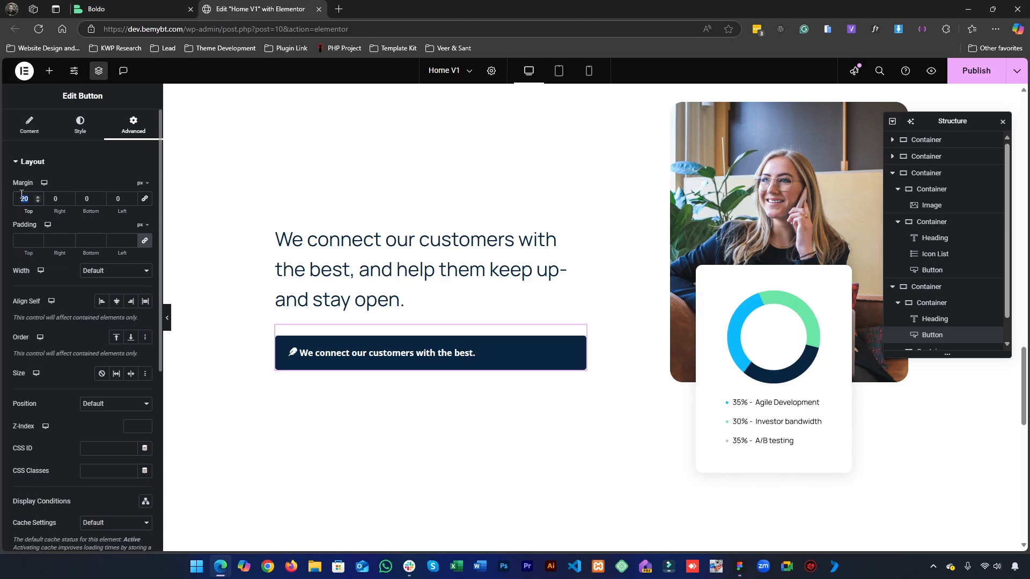
{"action": "type", "text": "0"}
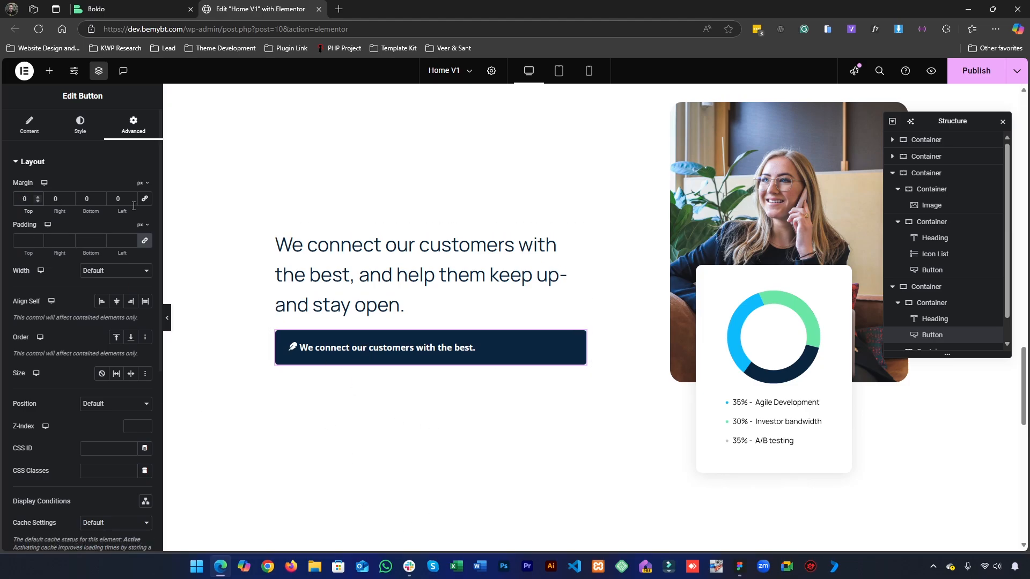
- Apply the White global color to the button's background and the Dark Blue global color to its text
{"action": "left_click", "coordinate": [80, 126]}
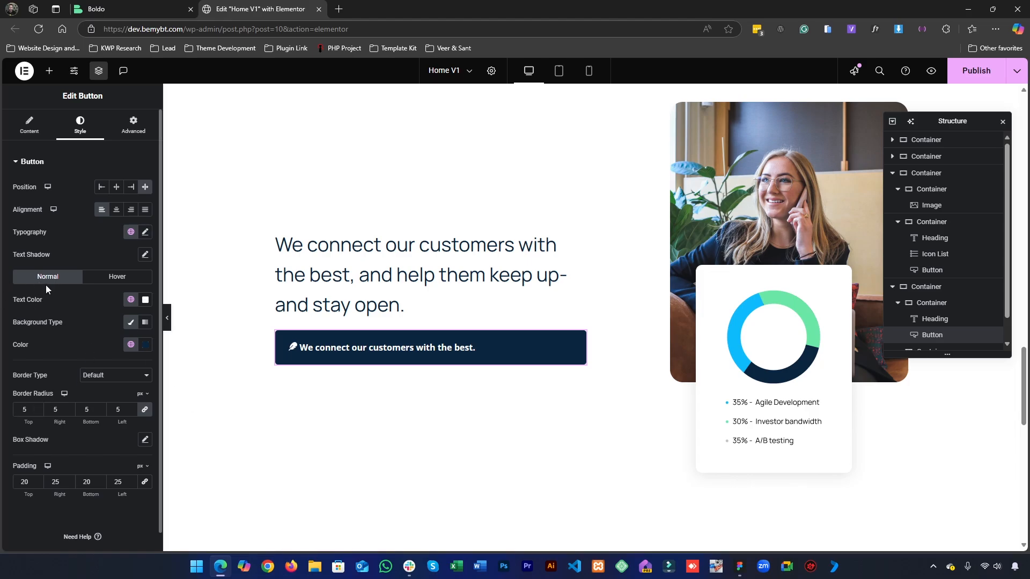
{"action": "left_click", "coordinate": [130, 344]}
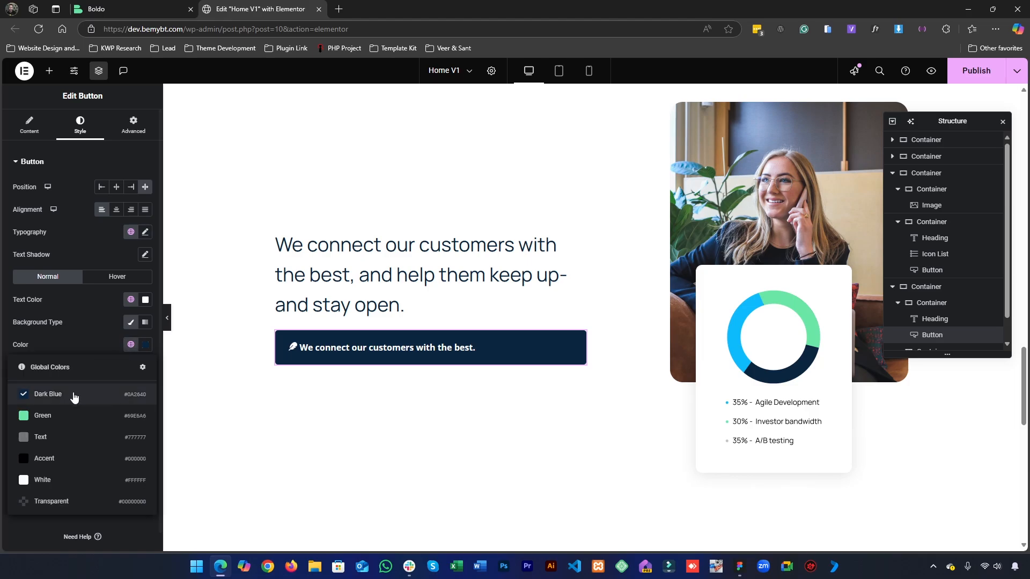
{"action": "left_click", "coordinate": [46, 482]}
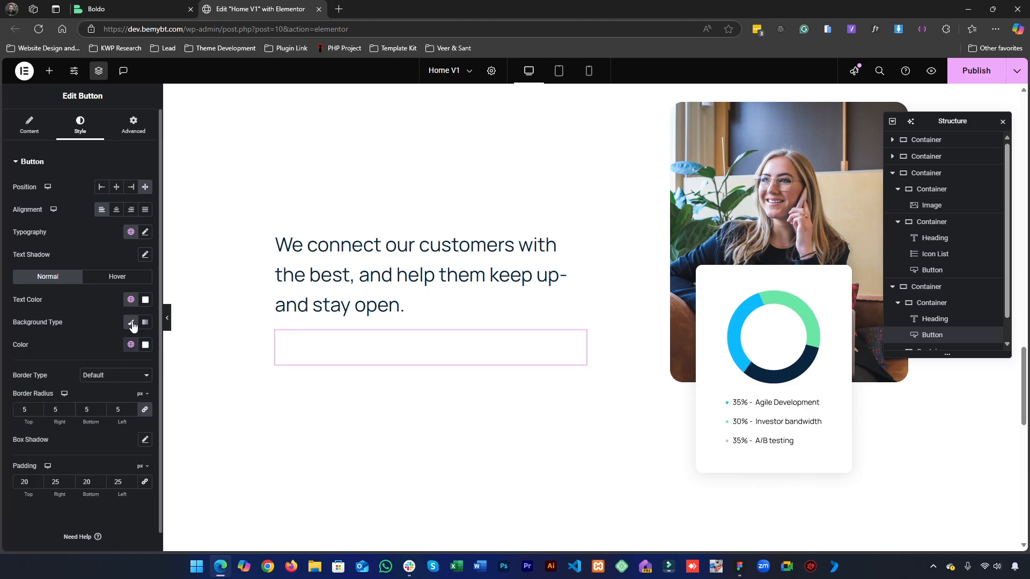
{"action": "left_click", "coordinate": [135, 299]}
{"action": "left_click", "coordinate": [108, 346]}
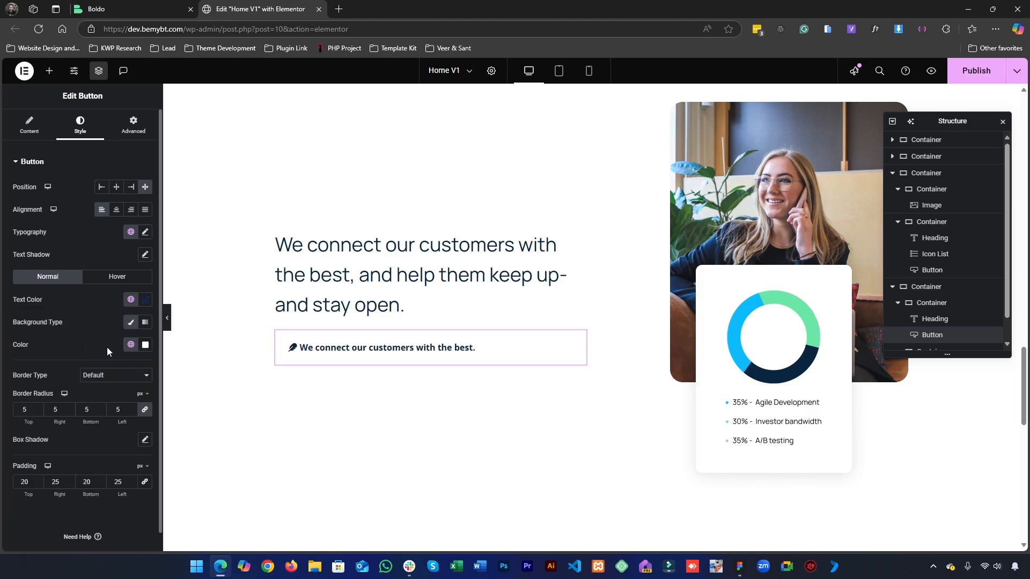
- Check the text color of the "Advisor success customer launch party." item in Figma and apply the Accent global color to the Elementor button's text
{"action": "key", "text": "alt+Tab"}
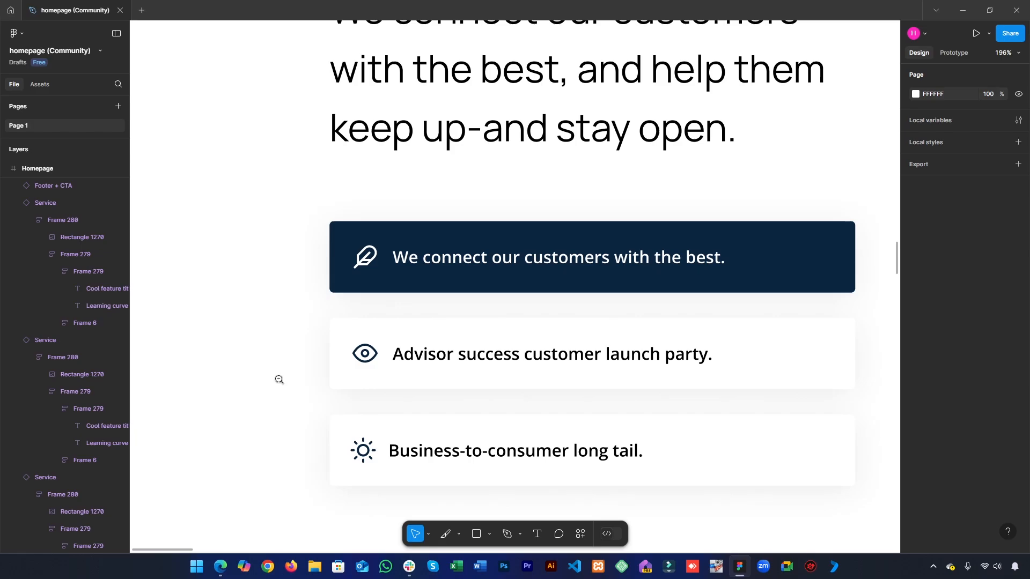
{"action": "left_click", "coordinate": [279, 379], "text": "alt"}
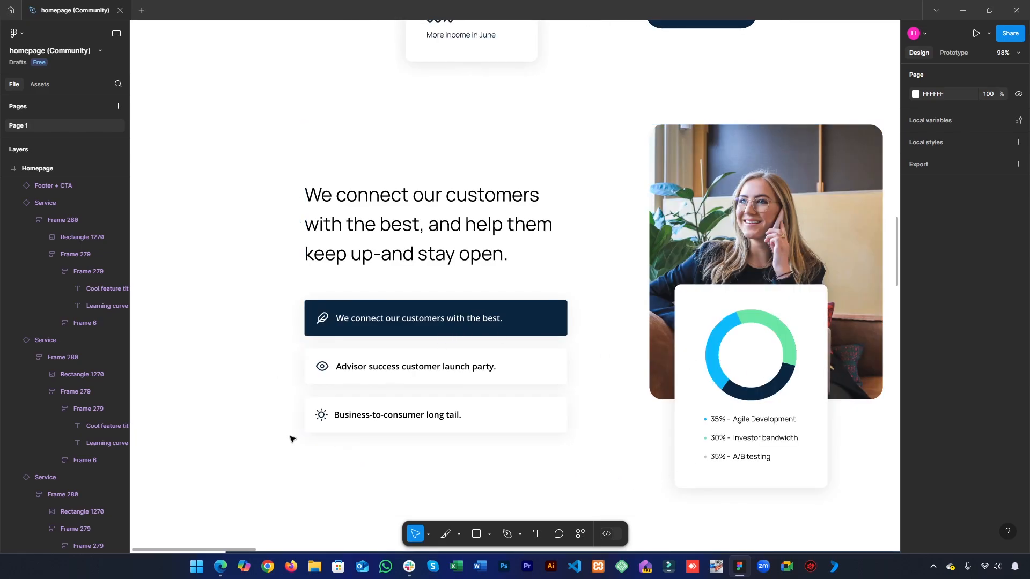
{"action": "left_click", "coordinate": [479, 378]}
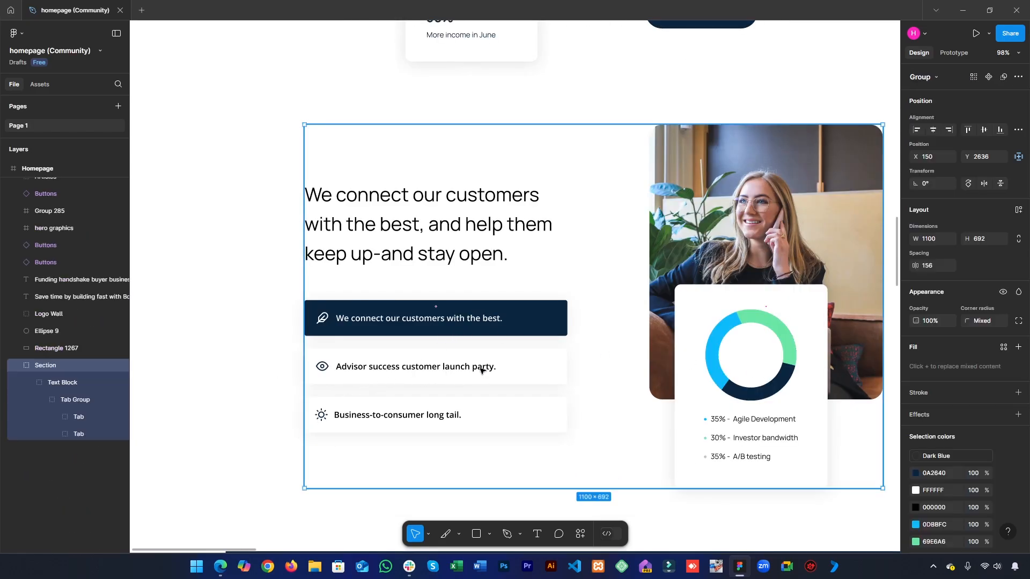
{"action": "double_click", "coordinate": [480, 375]}
{"action": "double_click", "coordinate": [480, 375]}
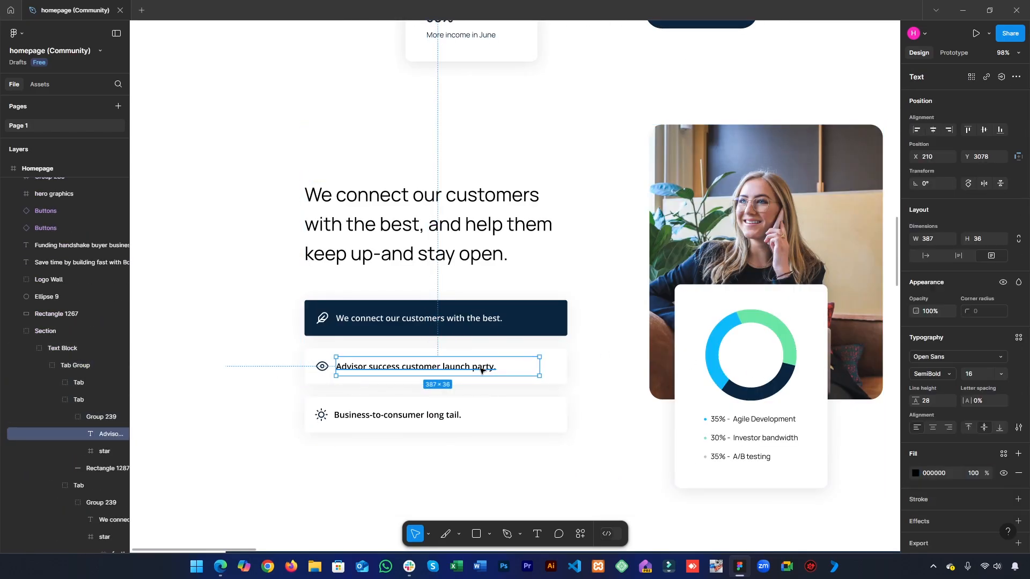
{"action": "left_click", "coordinate": [963, 10]}
{"action": "left_click", "coordinate": [131, 305]}
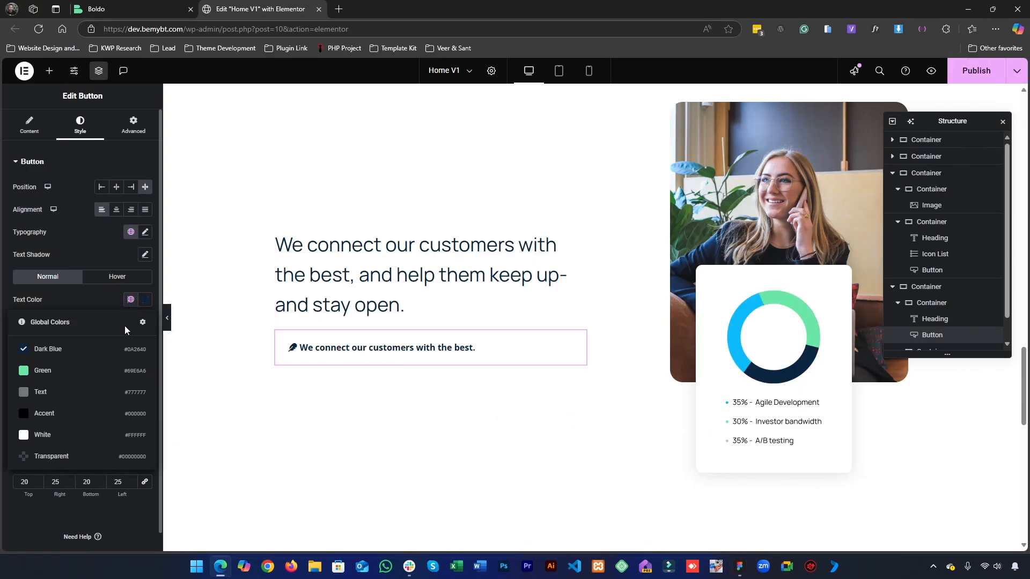
{"action": "left_click", "coordinate": [75, 414]}
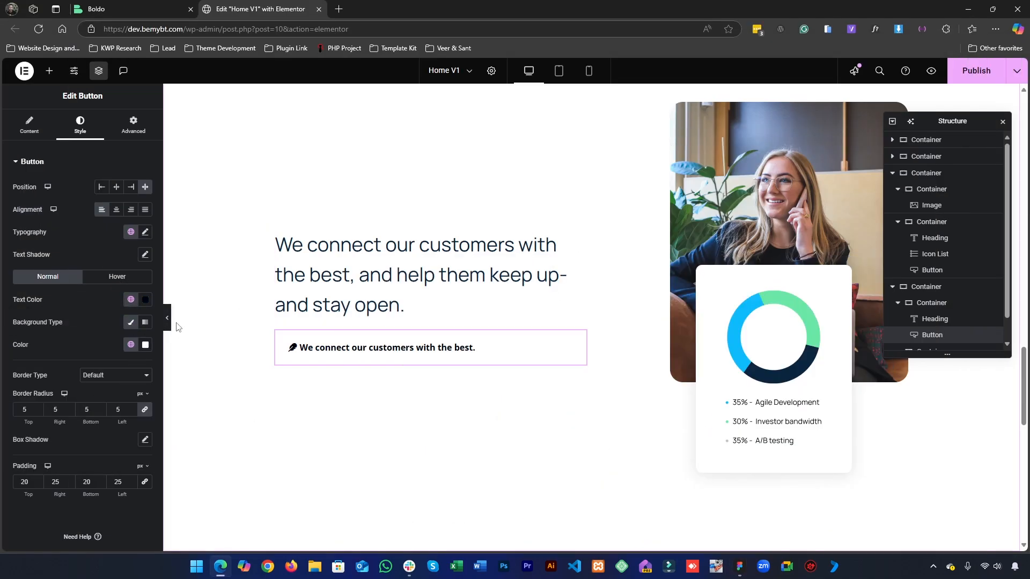
- Preview the button without the editing panel, then sample the color around the white boxed items in Figma and return to Elementor
{"action": "left_click", "coordinate": [167, 318]}
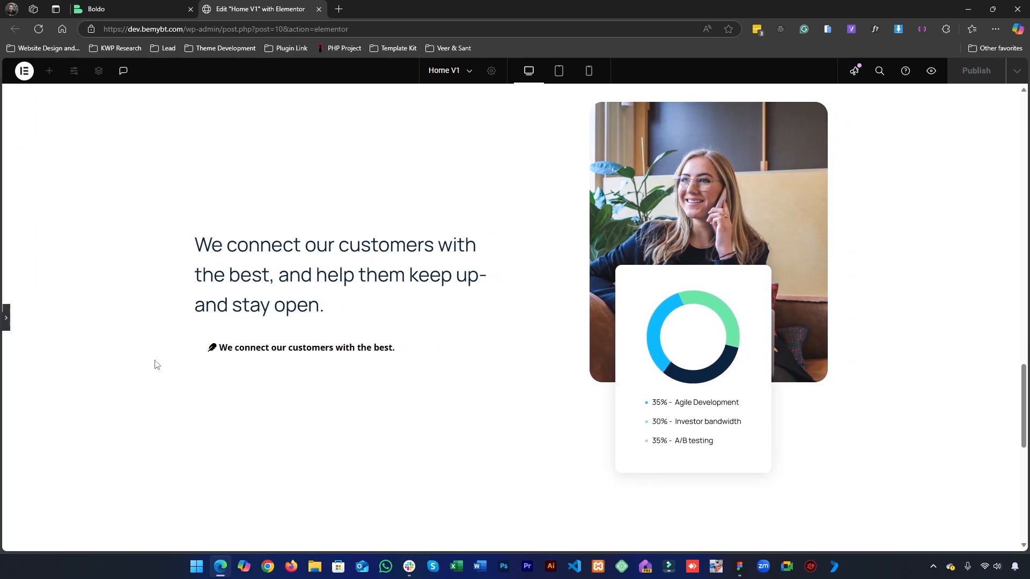
{"action": "left_click", "coordinate": [7, 320]}
{"action": "left_click", "coordinate": [735, 566]}
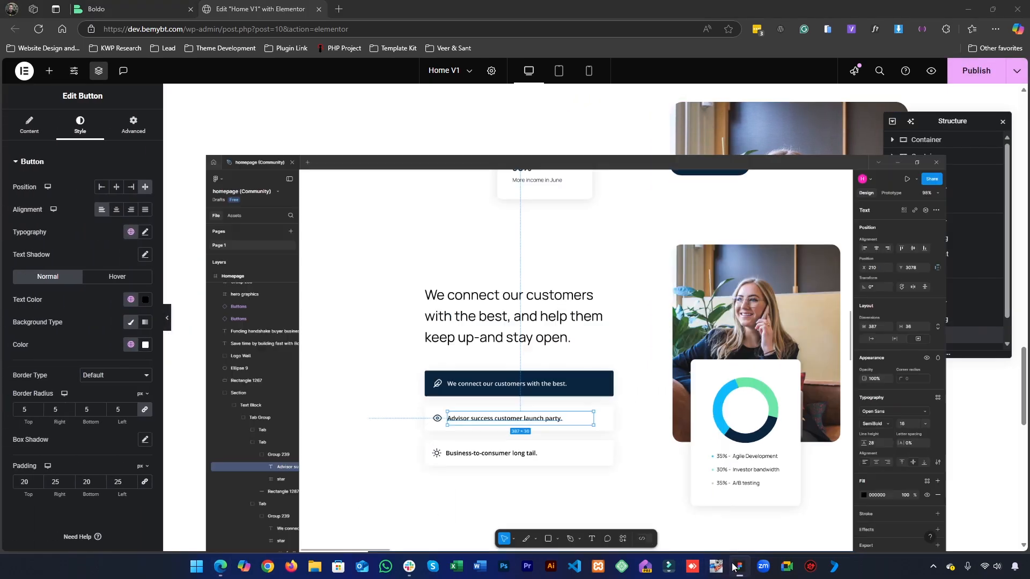
{"action": "left_click", "coordinate": [250, 419]}
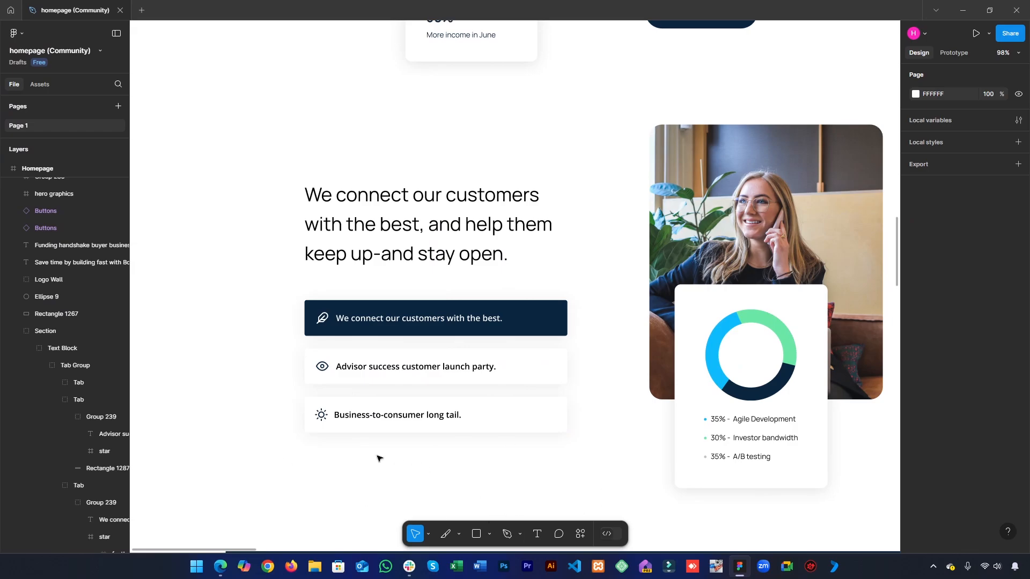
{"action": "key", "text": "super+shift+c"}
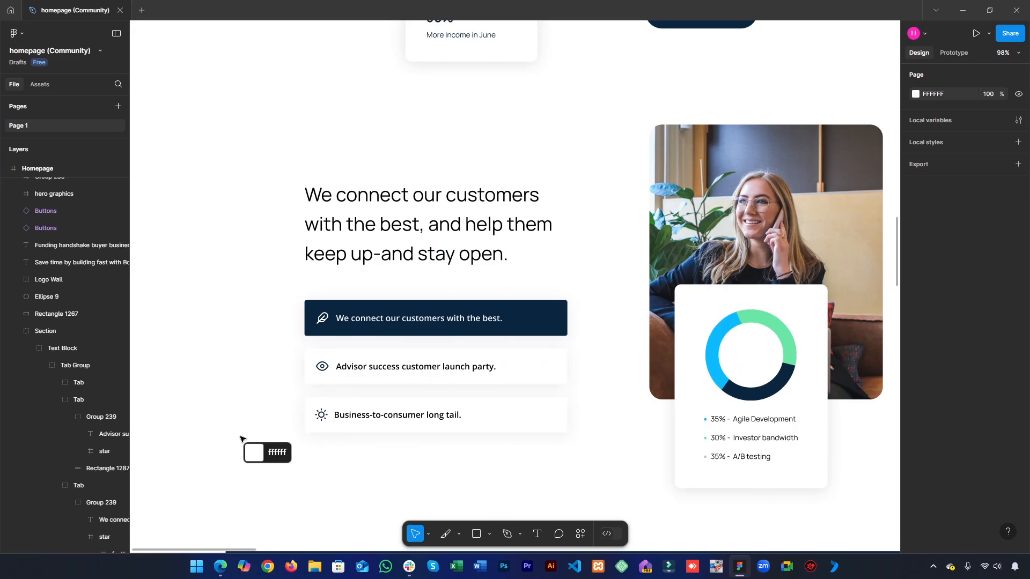
{"action": "left_click", "coordinate": [295, 427]}
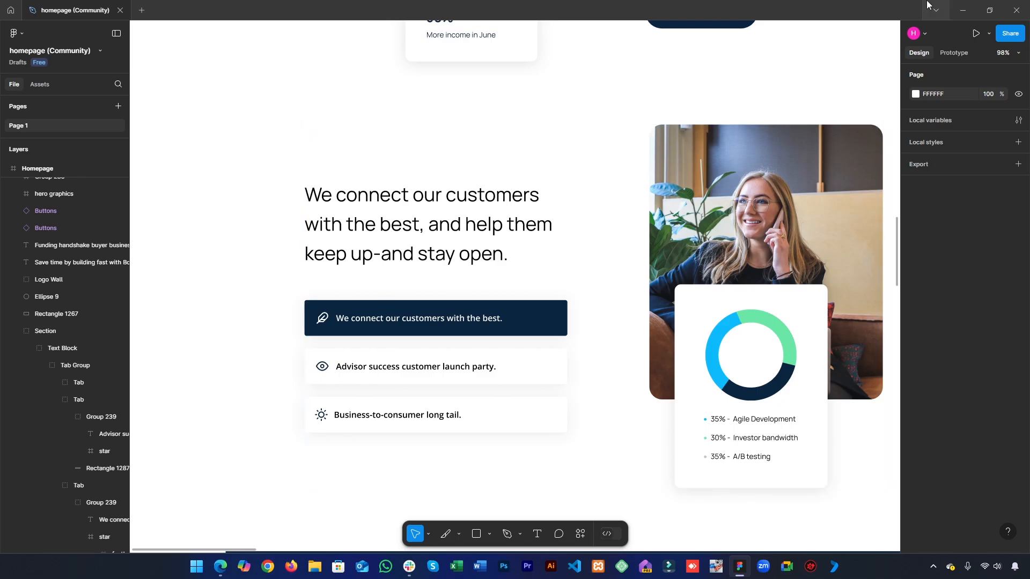
{"action": "left_click", "coordinate": [963, 10]}
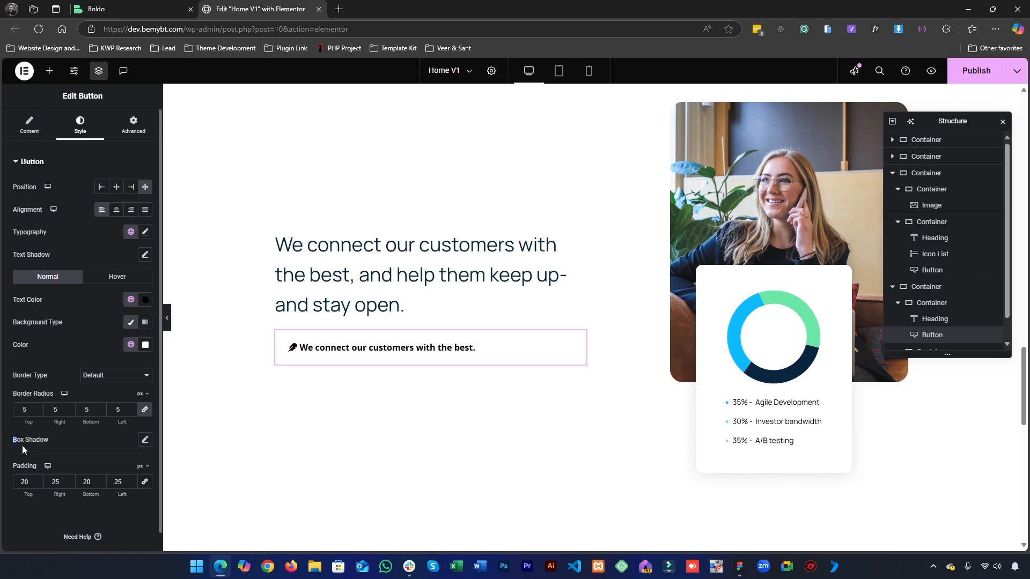
- Add a box shadow to the button with its default settings and preview it without the editing panel
{"action": "left_click_drag", "start_coordinate": [23, 446], "coordinate": [57, 445]}
{"action": "left_click", "coordinate": [63, 439]}
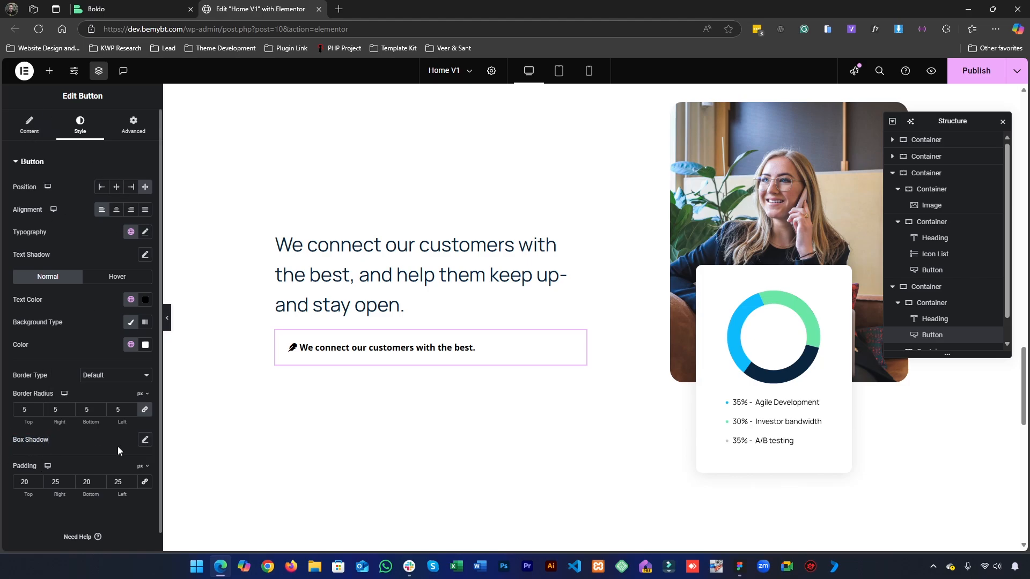
{"action": "left_click", "coordinate": [145, 440]}
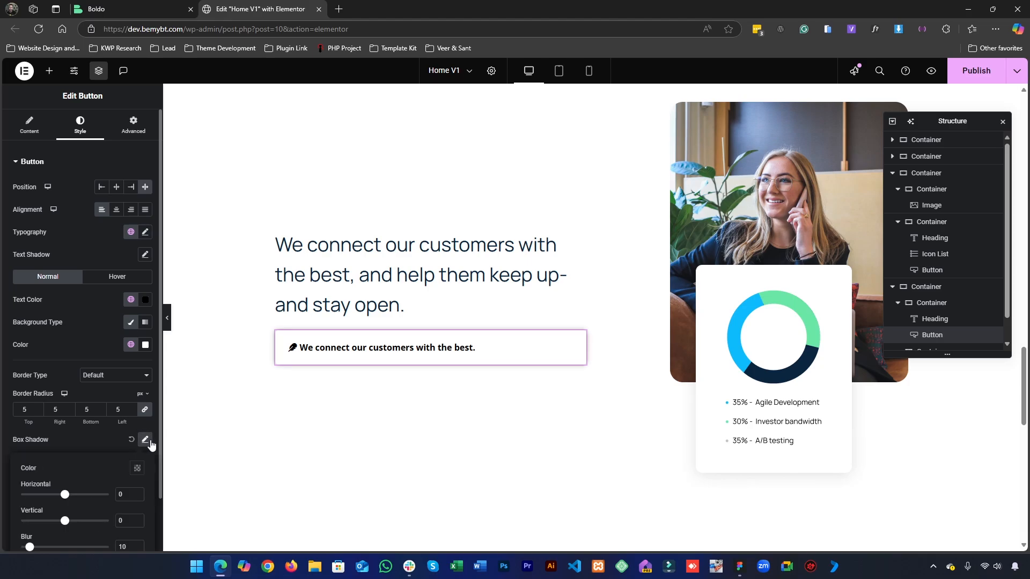
{"action": "left_click", "coordinate": [167, 320]}
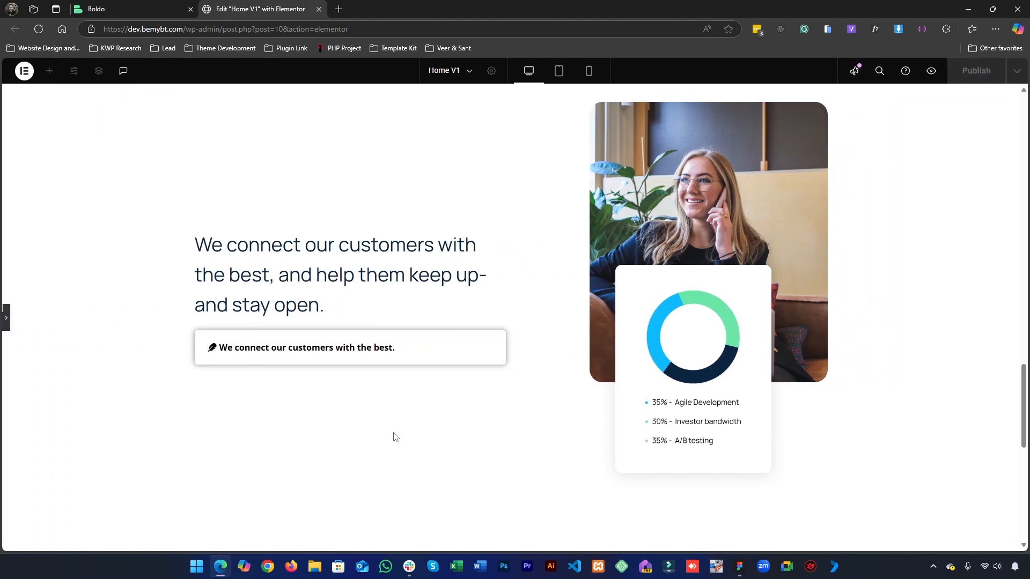
{"action": "left_click", "coordinate": [7, 319]}
- Lighten the button's box shadow color to rgba(0, 0, 0, 0.12) and preview the section
{"action": "left_click", "coordinate": [145, 439]}
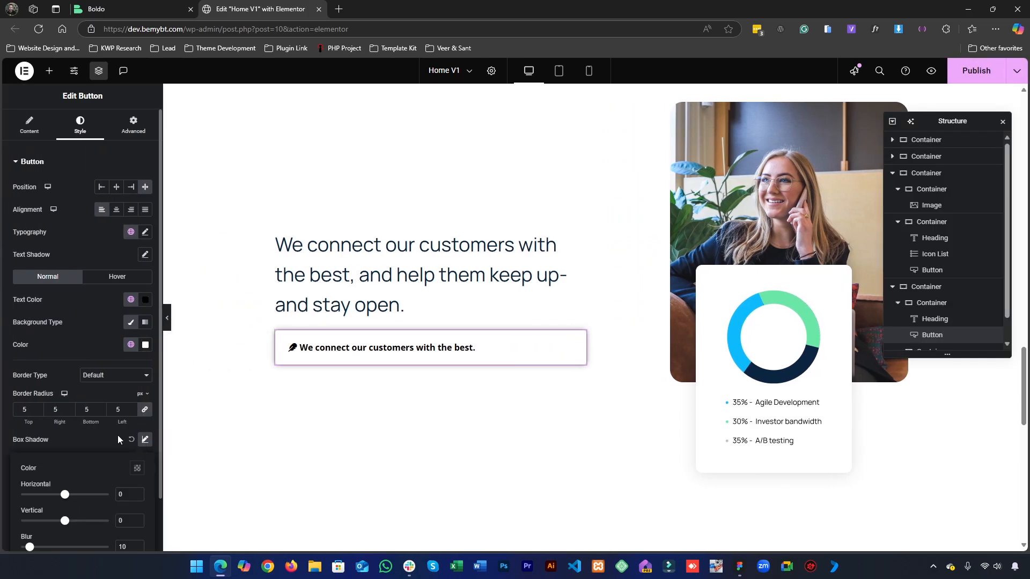
{"action": "scroll", "coordinate": [117, 435], "scroll_direction": "down", "scroll_amount": 1}
{"action": "left_click", "coordinate": [137, 409]}
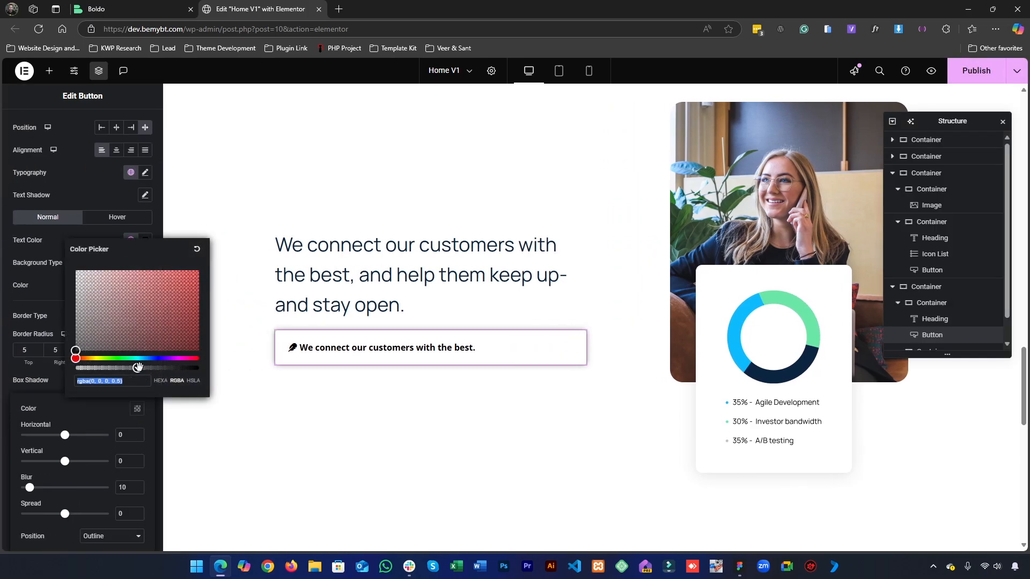
{"action": "left_click_drag", "start_coordinate": [137, 367], "coordinate": [90, 368]}
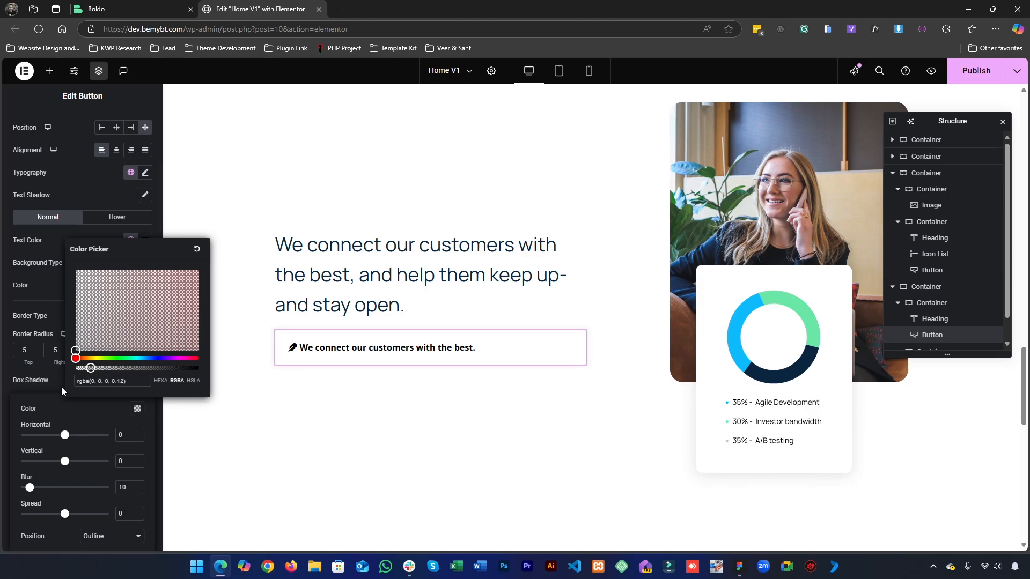
{"action": "left_click", "coordinate": [48, 380]}
{"action": "left_click", "coordinate": [166, 317]}
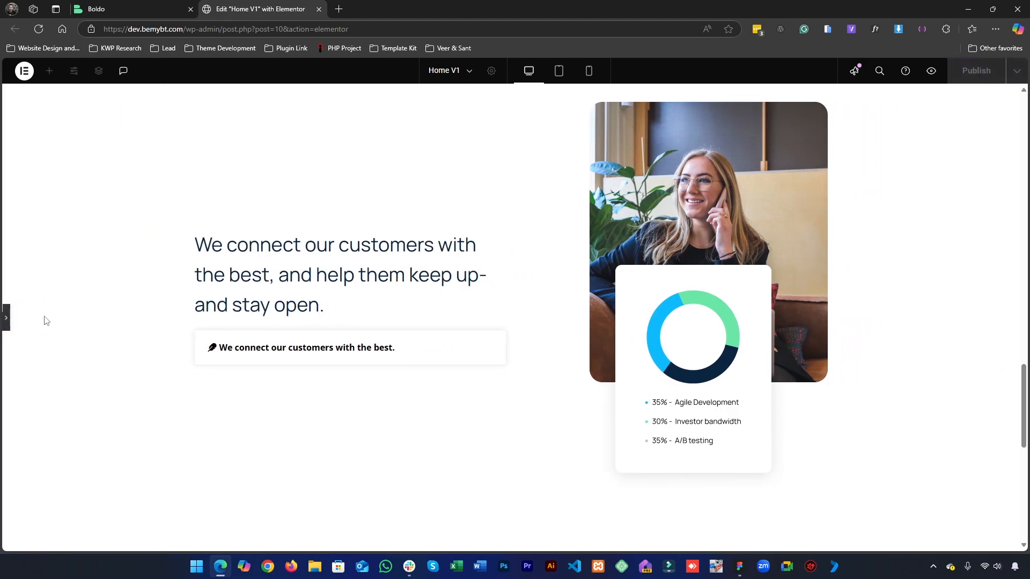
{"action": "left_click", "coordinate": [5, 322]}
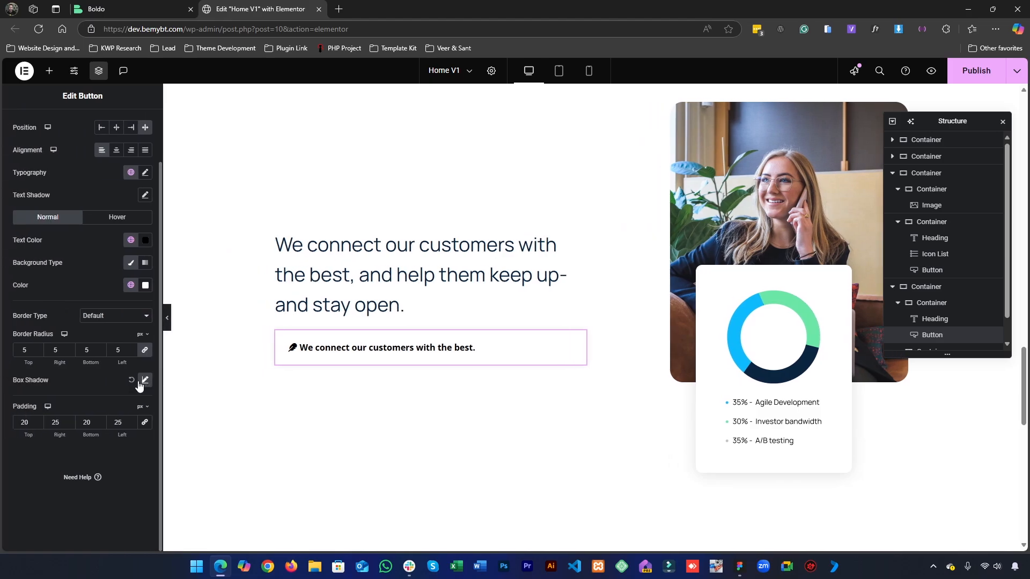
- Set the button's box shadow color to rgba(0, 0, 0, 0.08) and preview the softer shadow
{"action": "left_click", "coordinate": [145, 379]}
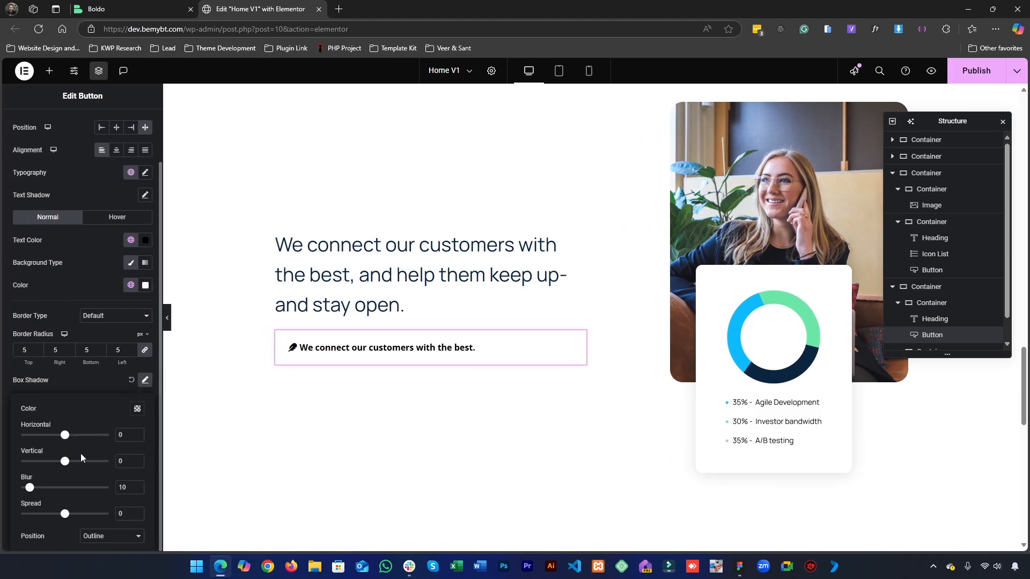
{"action": "left_click", "coordinate": [138, 409]}
{"action": "left_click_drag", "start_coordinate": [88, 367], "coordinate": [85, 367]}
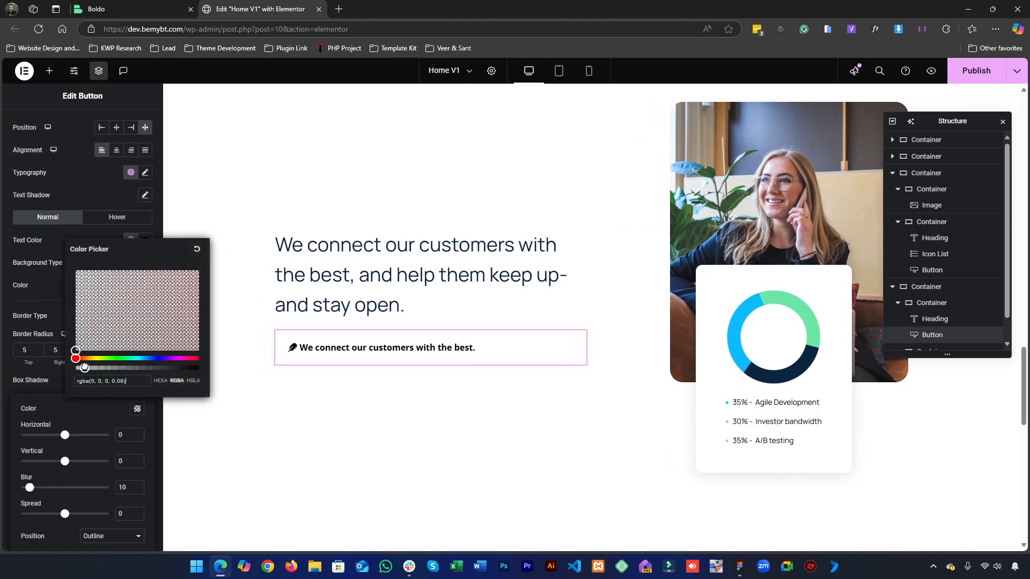
{"action": "left_click", "coordinate": [45, 372]}
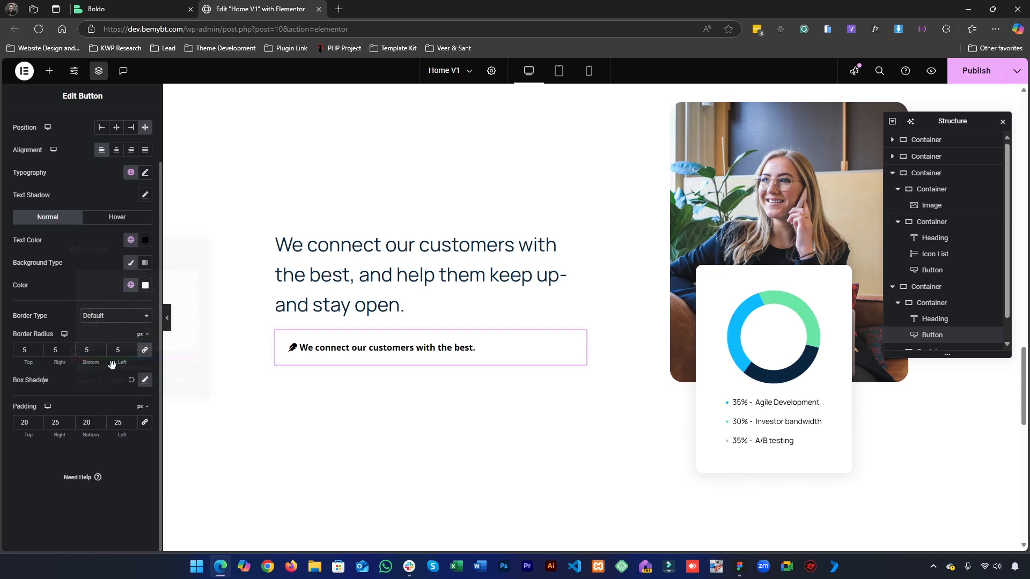
{"action": "left_click", "coordinate": [166, 315]}
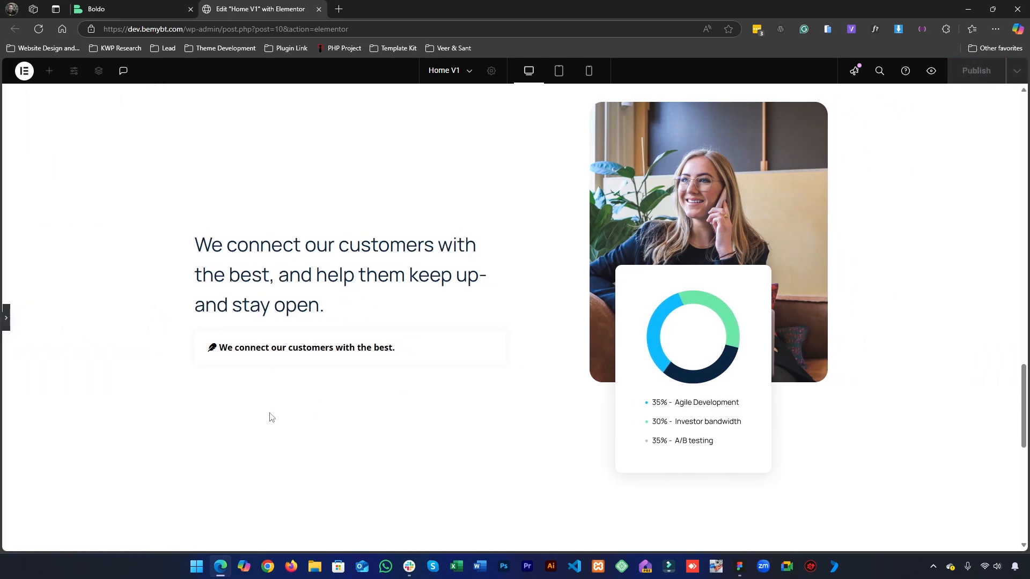
{"action": "left_click", "coordinate": [7, 328]}
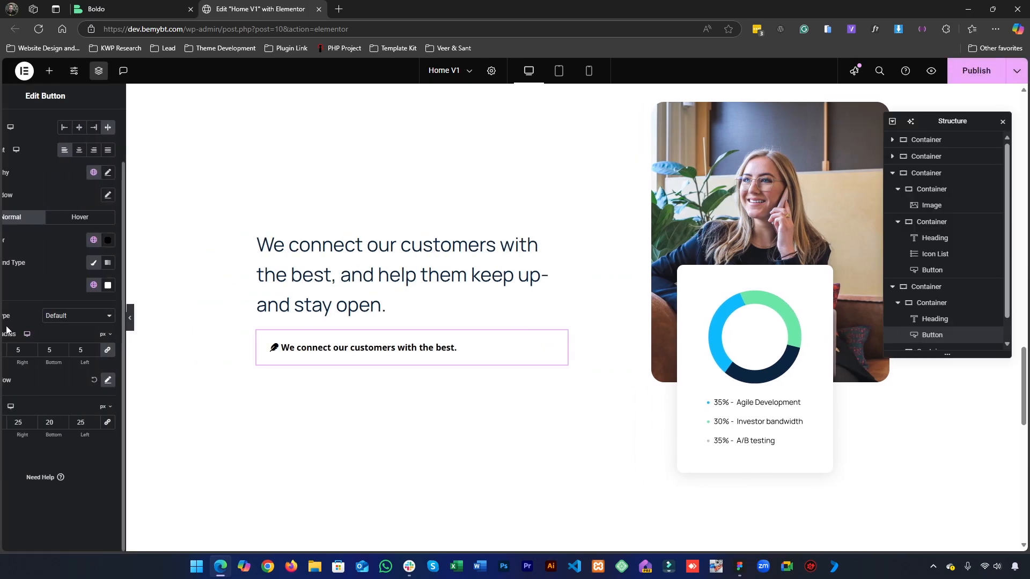
- Set the button's hover background to Dark Blue and hover text color to White, and preview it without the editing panel
{"action": "scroll", "coordinate": [62, 272], "scroll_direction": "up", "scroll_amount": 2}
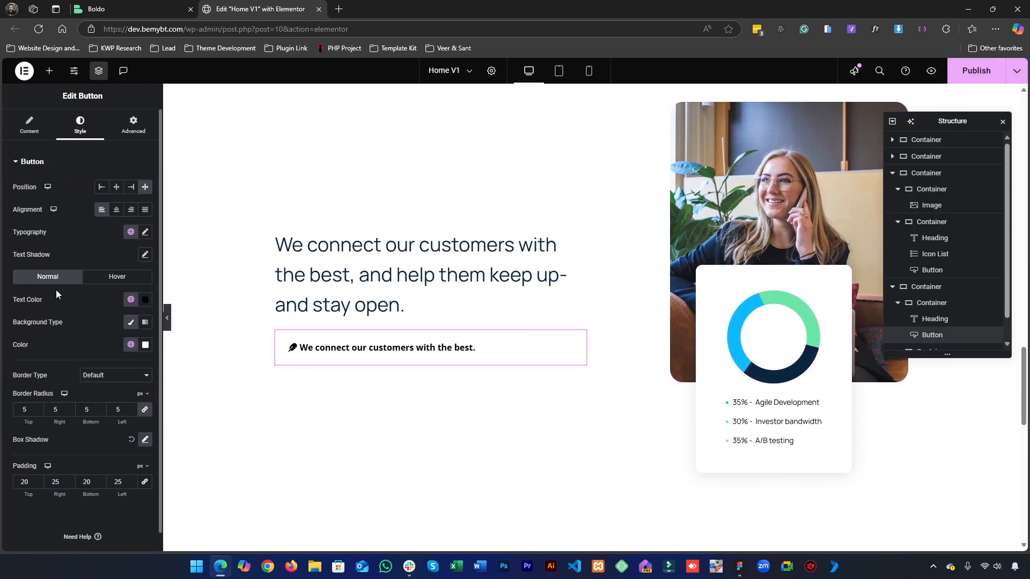
{"action": "left_click", "coordinate": [106, 279]}
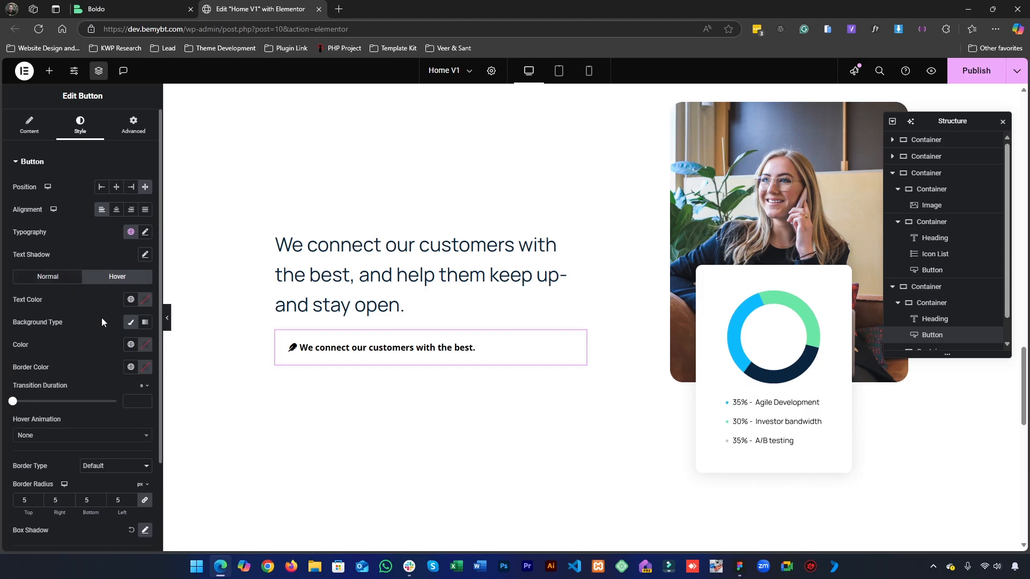
{"action": "left_click", "coordinate": [131, 343]}
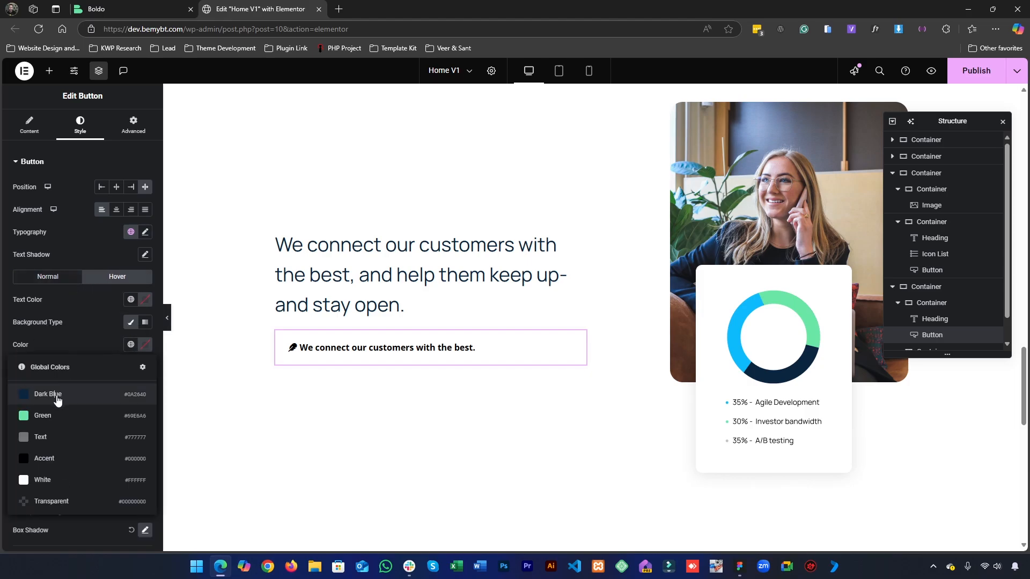
{"action": "left_click", "coordinate": [49, 394]}
{"action": "left_click", "coordinate": [130, 301]}
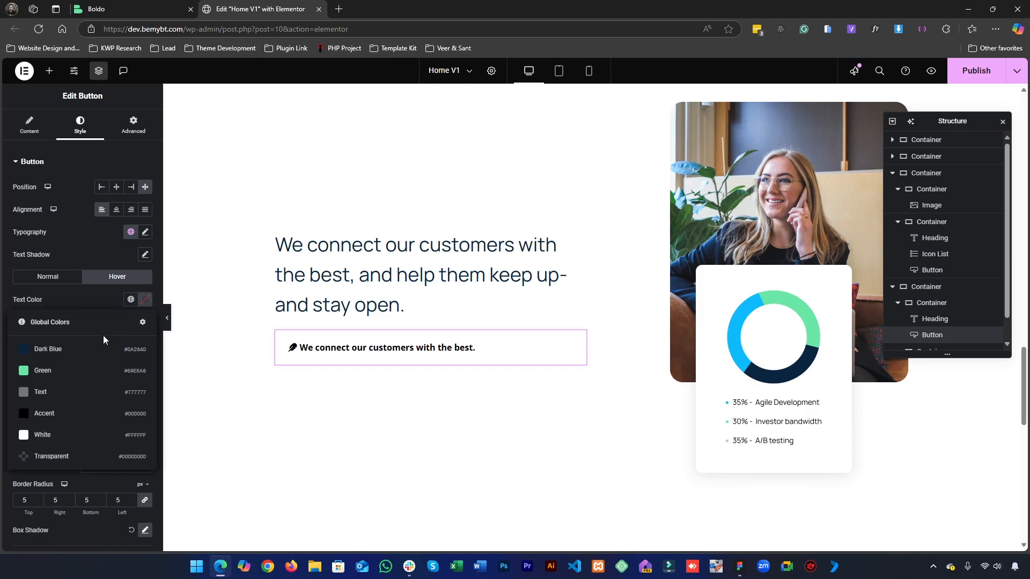
{"action": "left_click", "coordinate": [32, 433]}
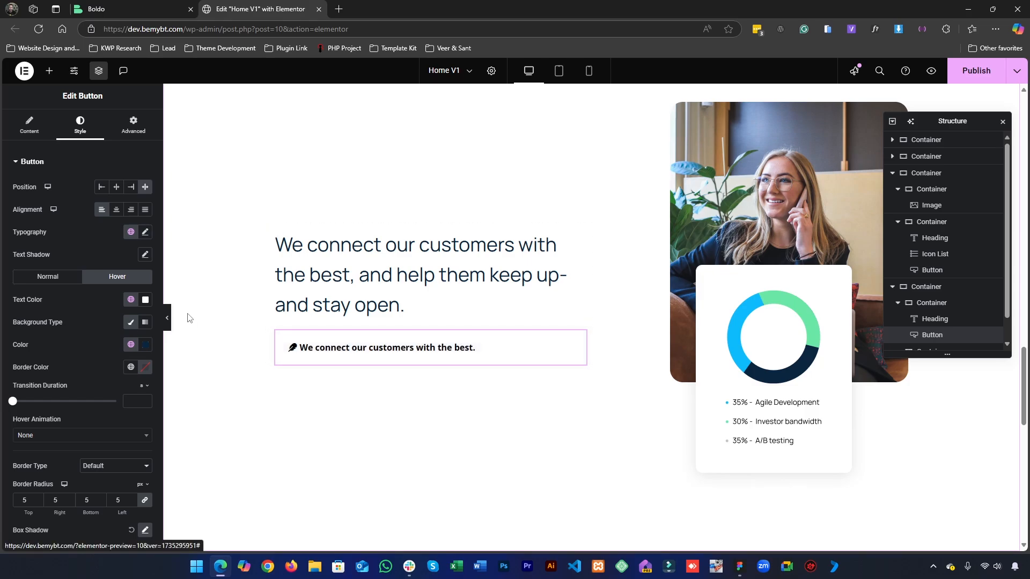
{"action": "left_click", "coordinate": [167, 318]}
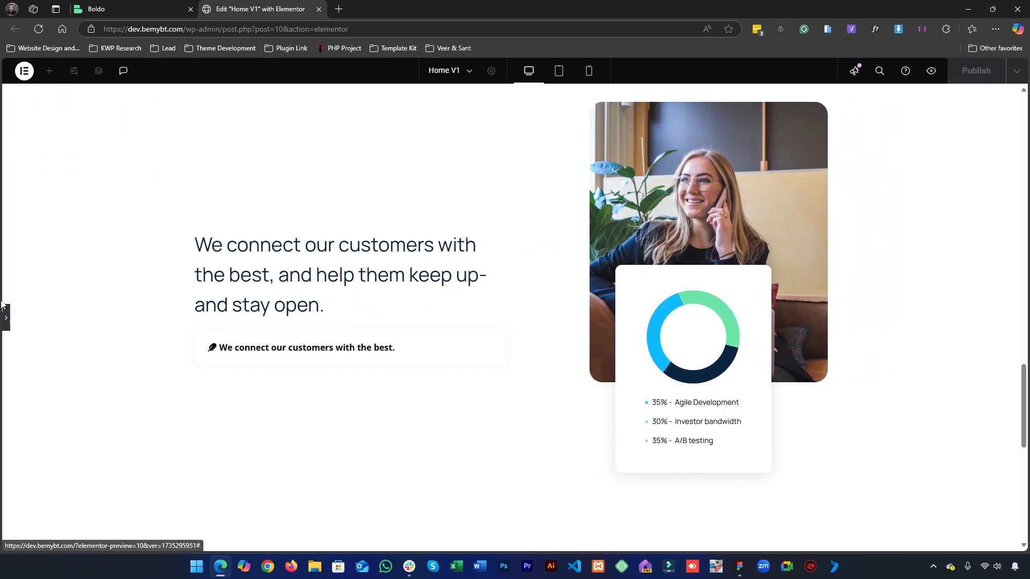
{"action": "left_click", "coordinate": [6, 318]}
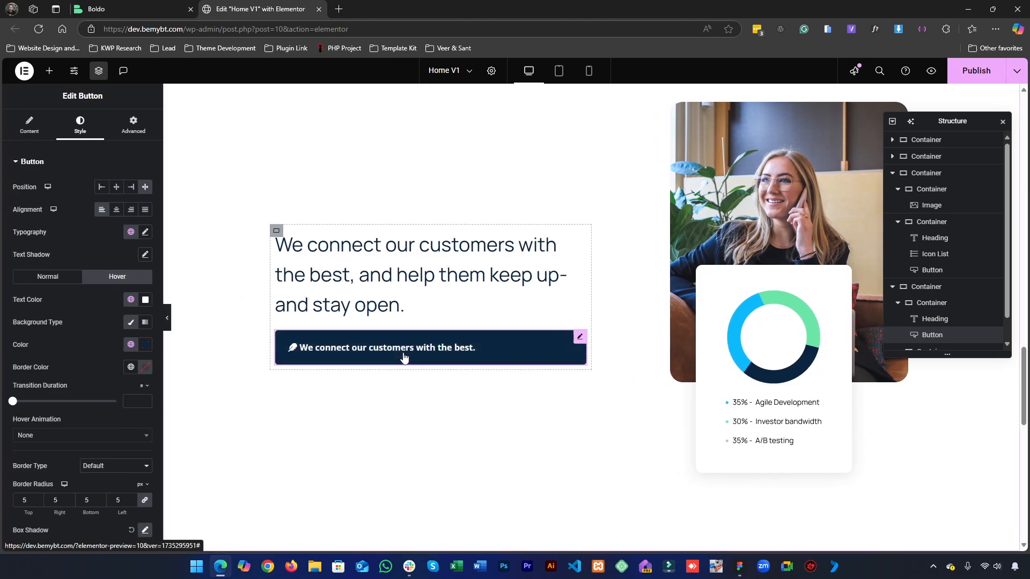
- Duplicate the styled button twice to make three stacked buttons under the heading
{"action": "right_click", "coordinate": [404, 357]}
{"action": "left_click", "coordinate": [430, 331]}
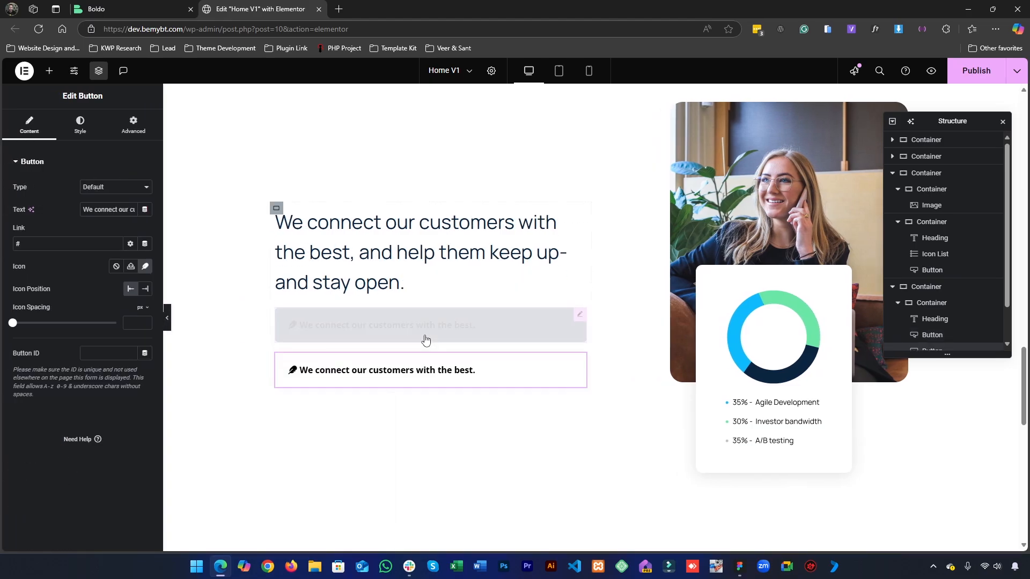
{"action": "right_click", "coordinate": [428, 383]}
{"action": "left_click", "coordinate": [452, 333]}
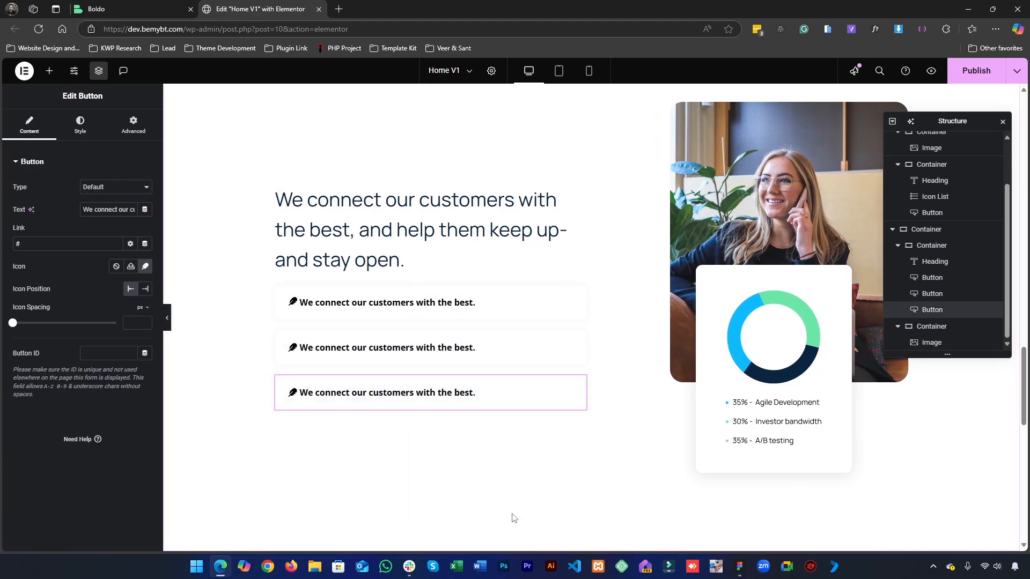
- Switch to Figma and copy the second boxed item's text "Advisor success customer launch party."
{"action": "scroll", "coordinate": [788, 395], "scroll_direction": "down", "scroll_amount": 10}
{"action": "scroll", "coordinate": [717, 355], "scroll_direction": "up", "scroll_amount": 2}
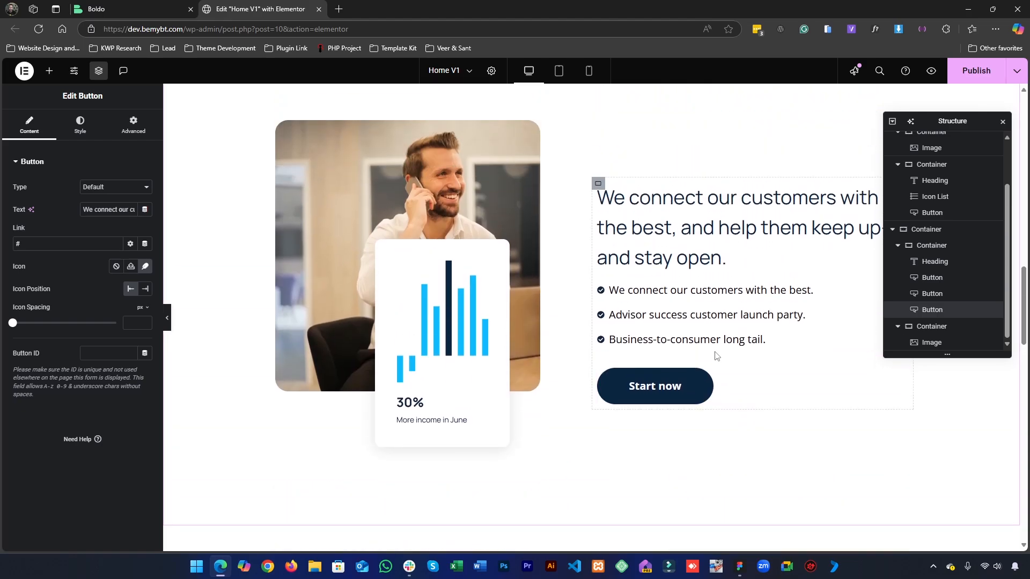
{"action": "left_click", "coordinate": [801, 314]}
{"action": "left_click", "coordinate": [739, 567]}
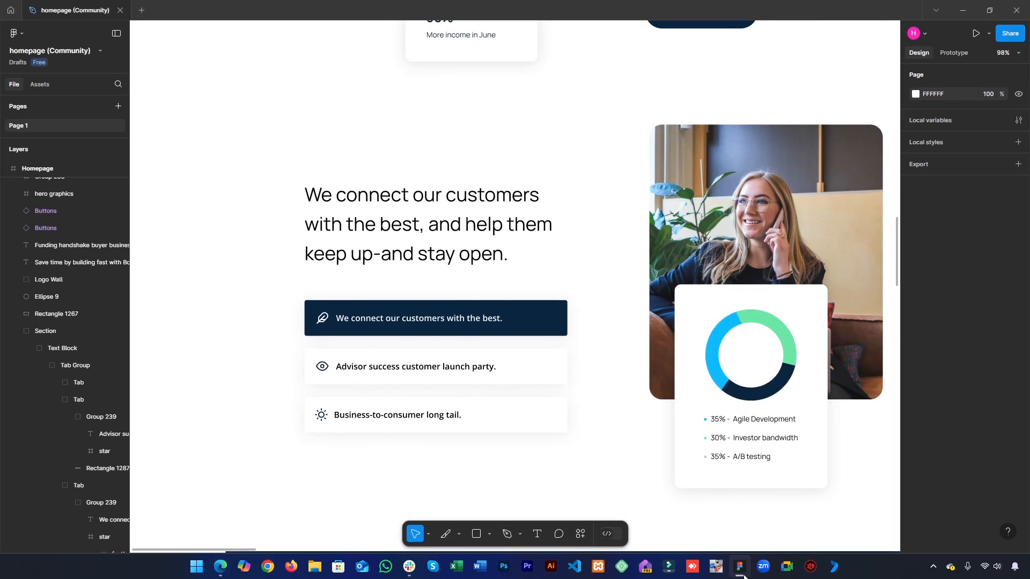
{"action": "double_click", "coordinate": [352, 369]}
{"action": "double_click", "coordinate": [352, 369]}
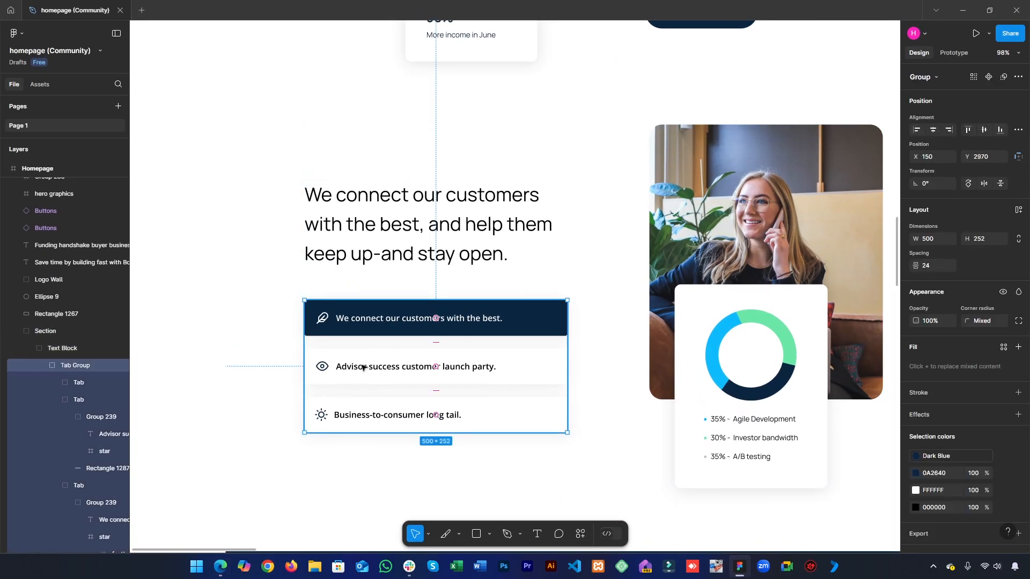
{"action": "double_click", "coordinate": [379, 365]}
{"action": "double_click", "coordinate": [378, 365]}
{"action": "double_click", "coordinate": [379, 367]}
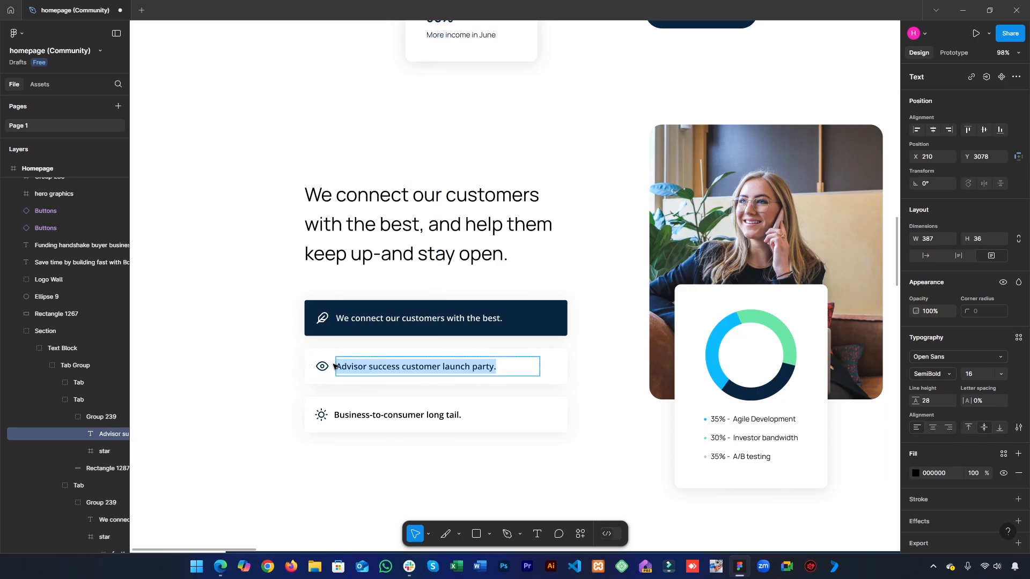
- Select the icon of the second boxed item to check its layer name, and return to Elementor
{"action": "left_click", "coordinate": [320, 370]}
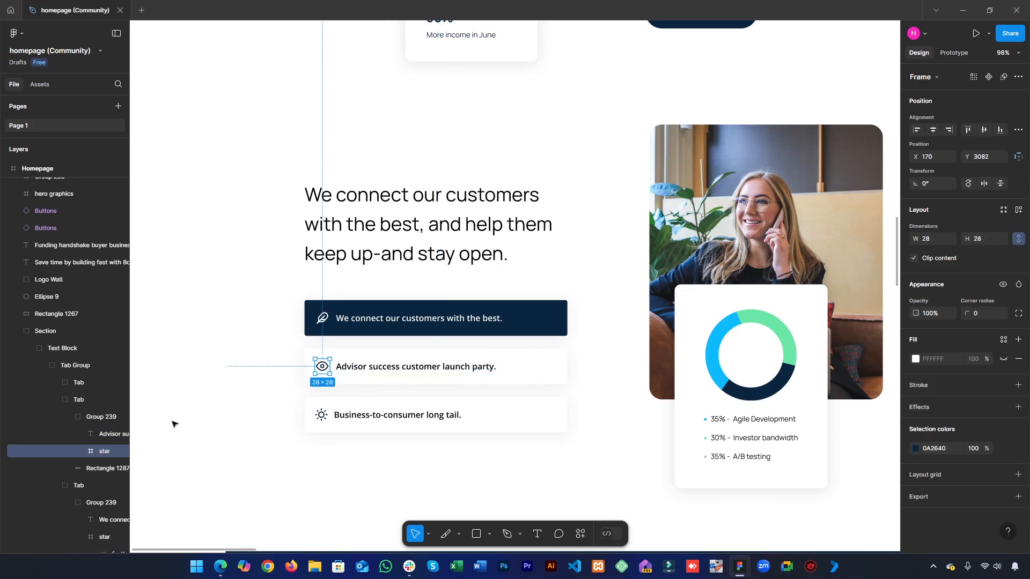
{"action": "double_click", "coordinate": [325, 371]}
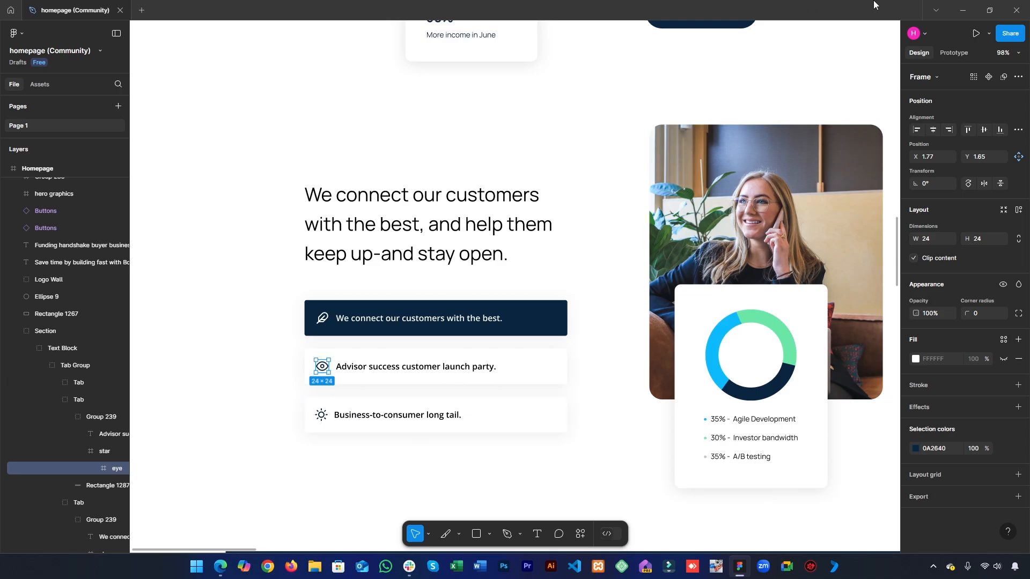
{"action": "left_click", "coordinate": [962, 10]}
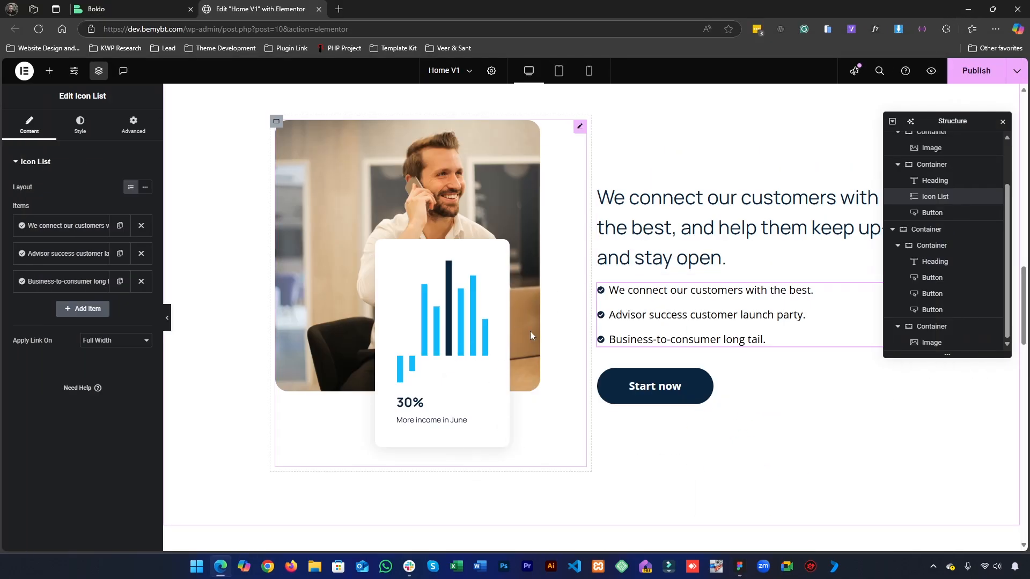
- Replace the second button's text with "Advisor success customer launch party."
{"action": "scroll", "coordinate": [470, 370], "scroll_direction": "down", "scroll_amount": 5}
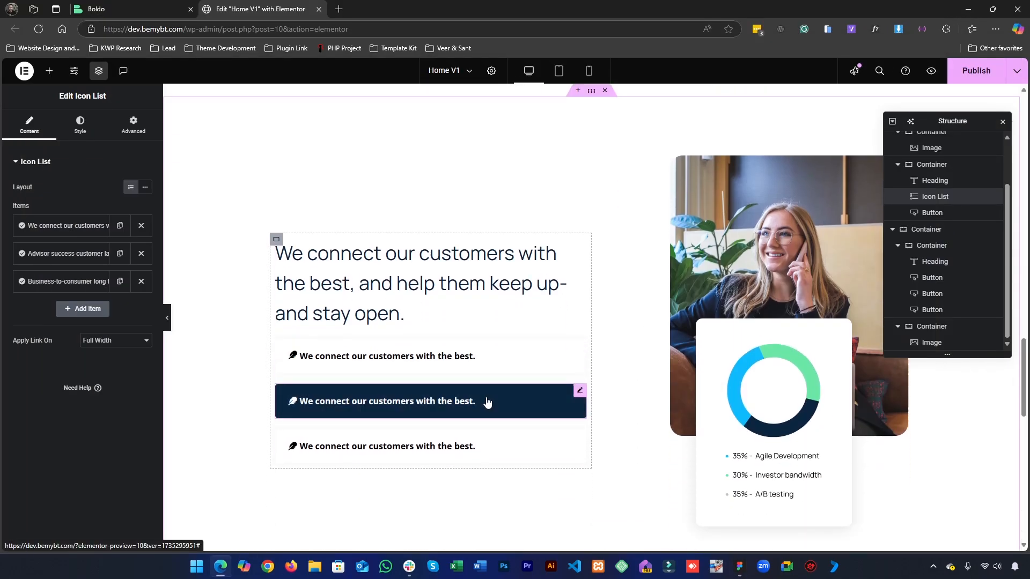
{"action": "left_click", "coordinate": [483, 401]}
{"action": "left_click", "coordinate": [109, 210]}
{"action": "key", "text": "ctrl+a"}
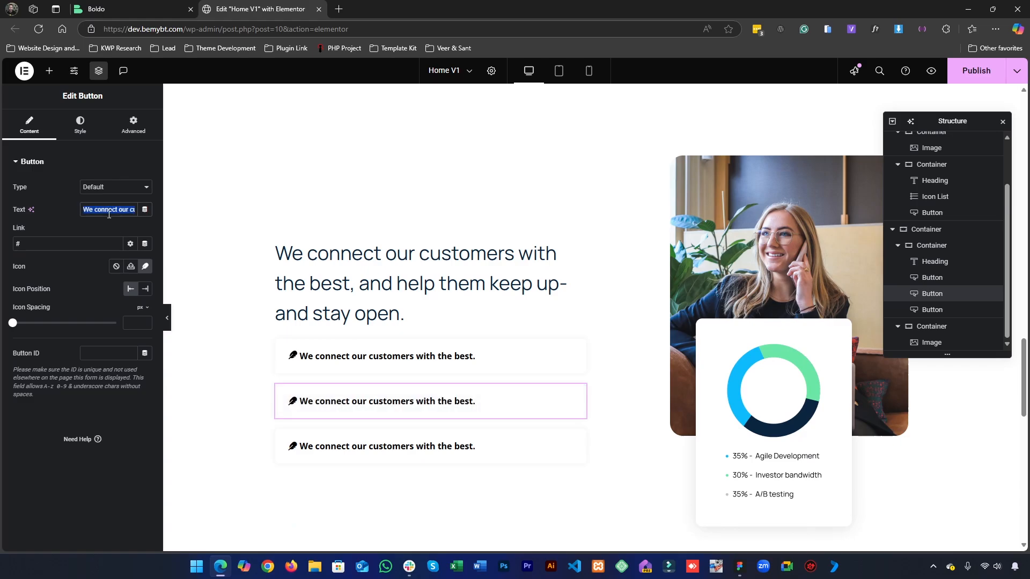
{"action": "type", "text": "Advisor success customer launch party."}
{"action": "left_click", "coordinate": [300, 399]}
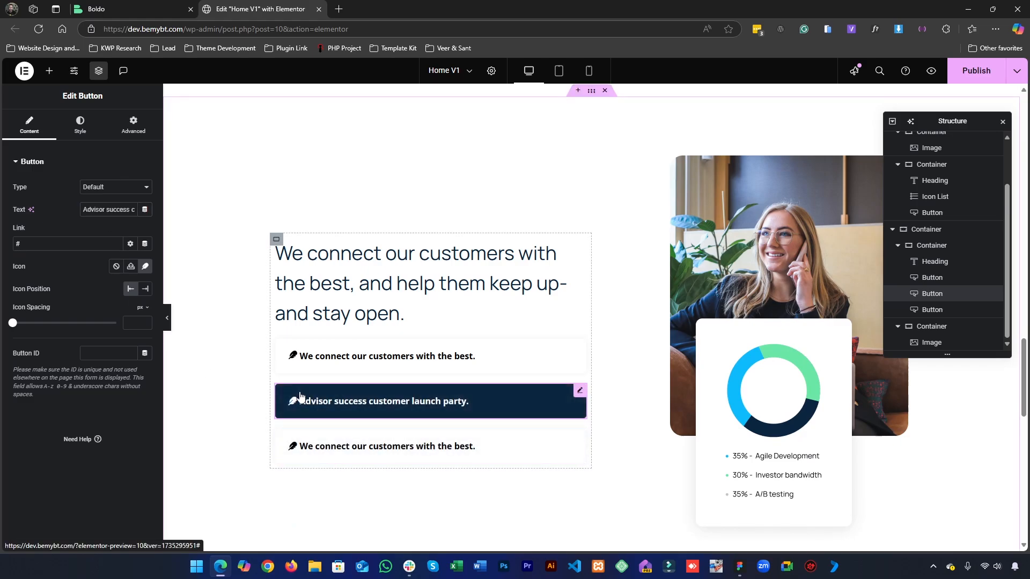
- Search the icon library for "eye", compare with the Figma design, and insert the Eye icon in the second button
{"action": "left_click", "coordinate": [145, 267]}
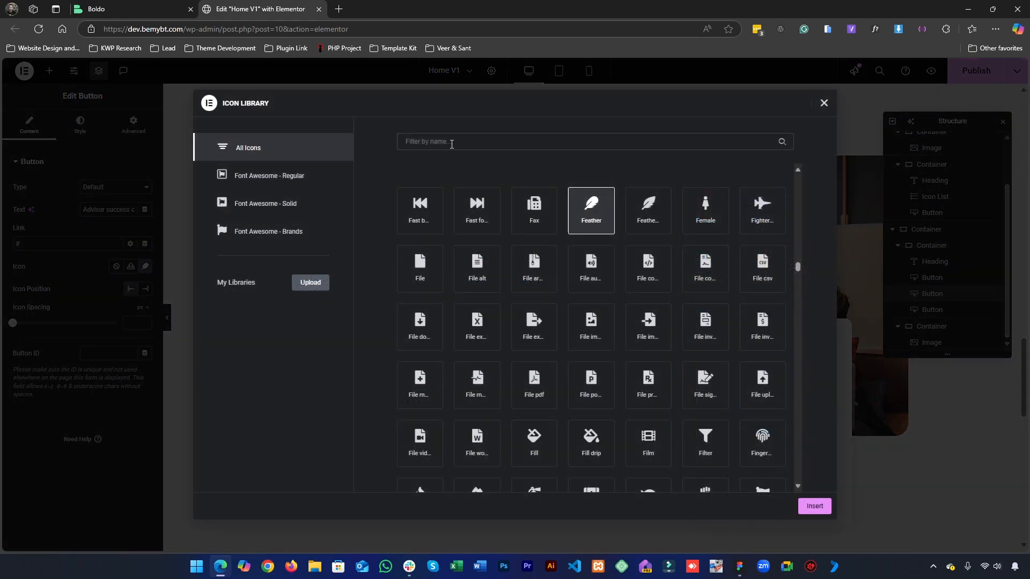
{"action": "type", "text": "eye"}
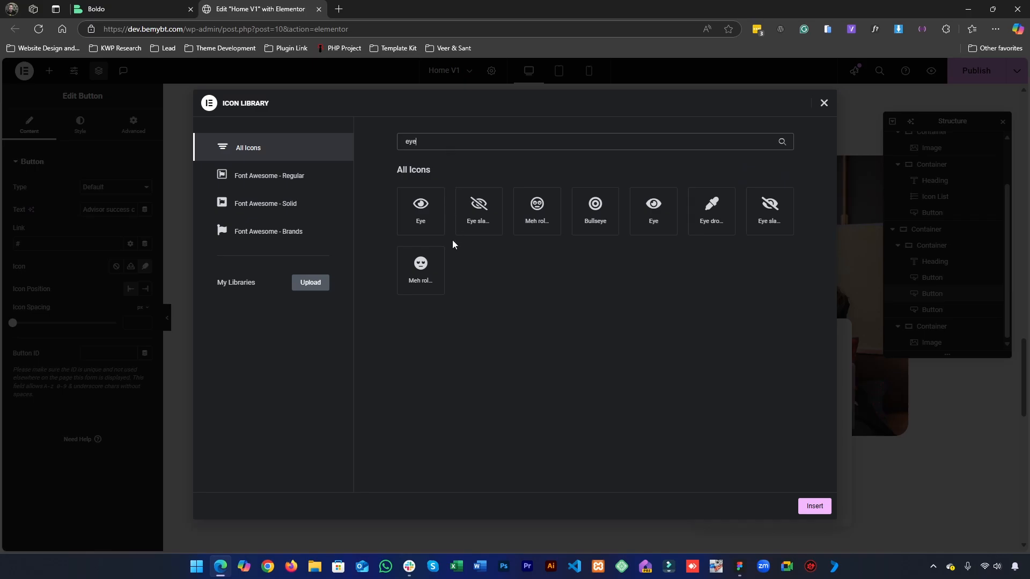
{"action": "left_click", "coordinate": [422, 217]}
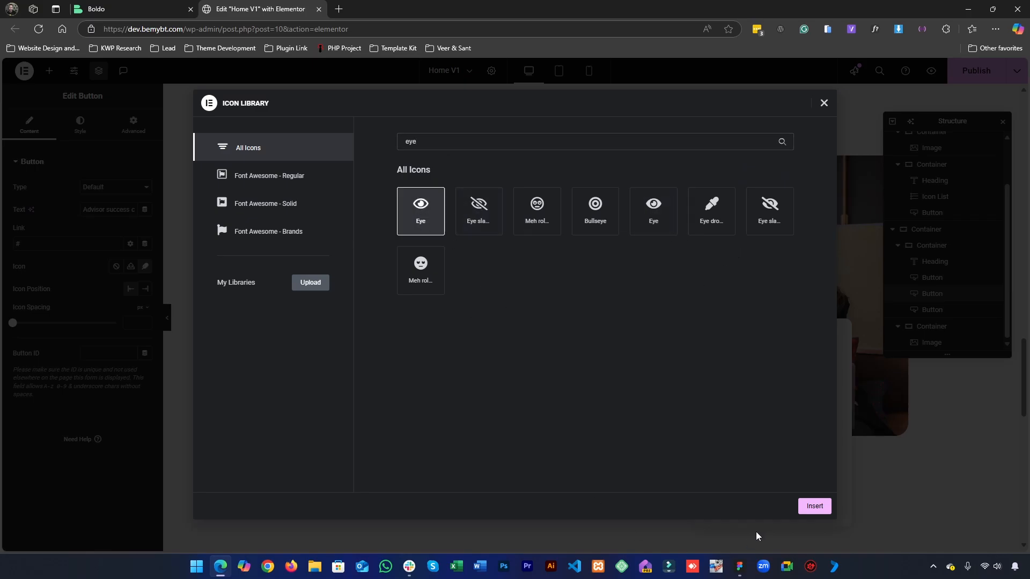
{"action": "left_click", "coordinate": [738, 566]}
{"action": "left_click", "coordinate": [738, 567]}
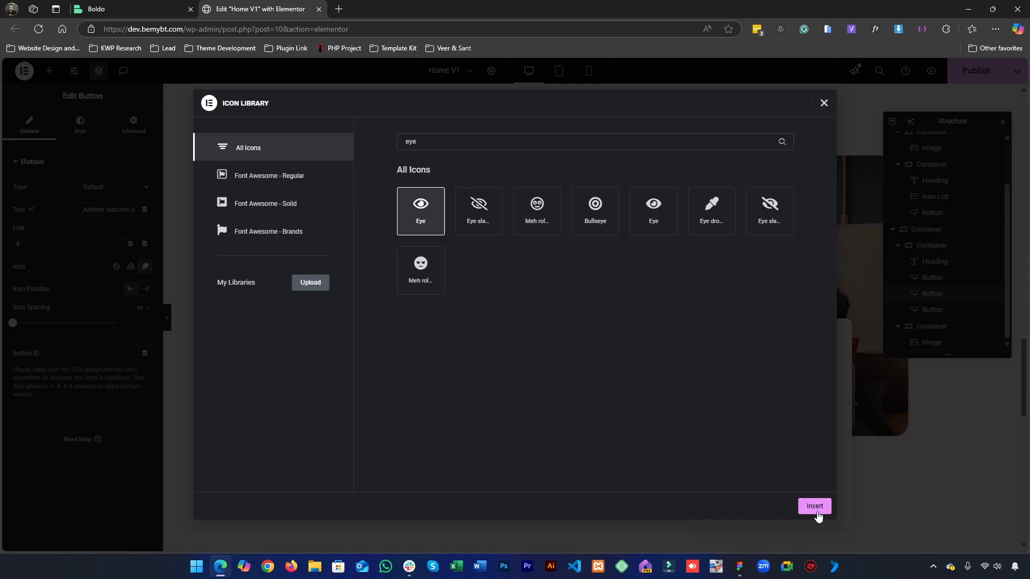
{"action": "left_click", "coordinate": [815, 509]}
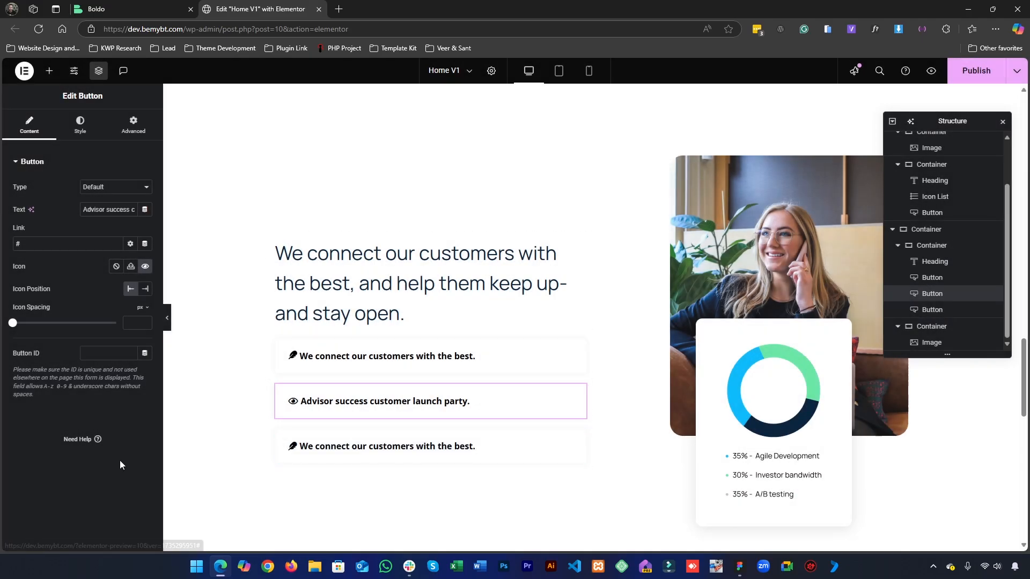
- Switch to Figma and copy the third boxed item's text "Business-to-consumer long tail."
{"action": "scroll", "coordinate": [378, 395], "scroll_direction": "down", "scroll_amount": 1}
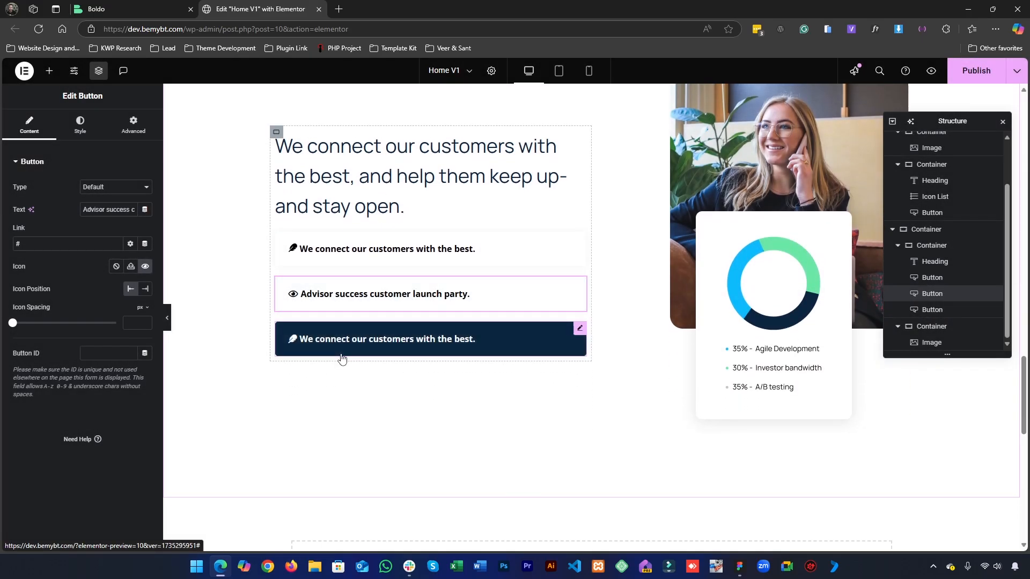
{"action": "left_click", "coordinate": [737, 565]}
{"action": "left_click", "coordinate": [375, 416]}
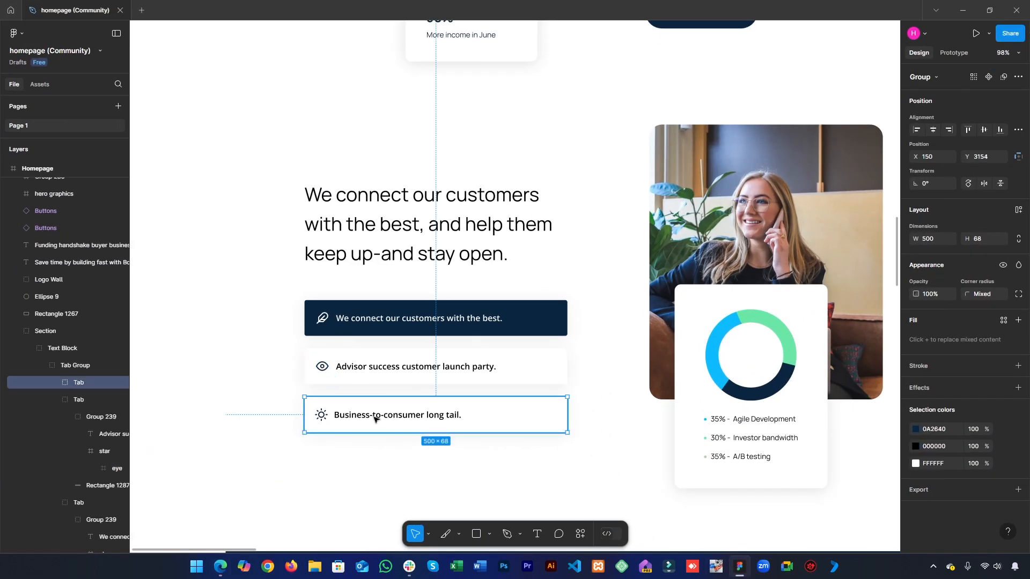
{"action": "double_click", "coordinate": [375, 416]}
{"action": "triple_click", "coordinate": [375, 417]}
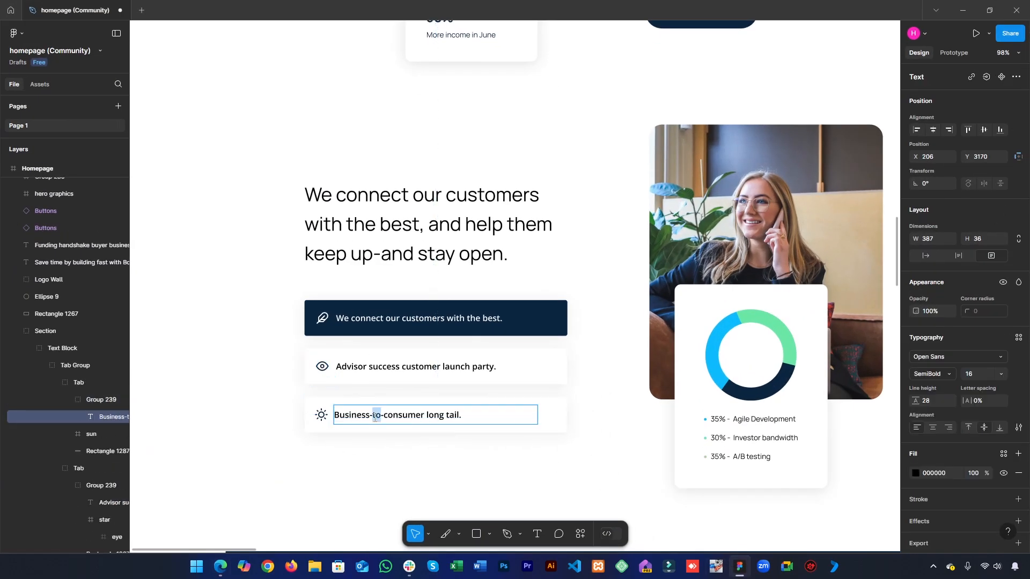
- Select the whole icon frame of the third boxed item to check its layer name
{"action": "double_click", "coordinate": [327, 416]}
{"action": "left_click", "coordinate": [325, 420]}
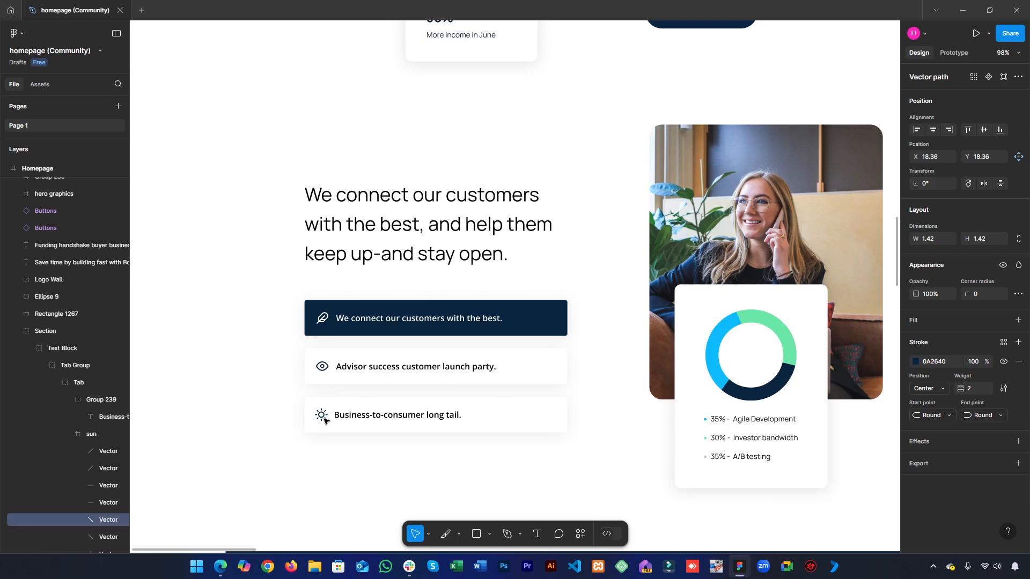
{"action": "left_click", "coordinate": [279, 419]}
{"action": "double_click", "coordinate": [322, 418]}
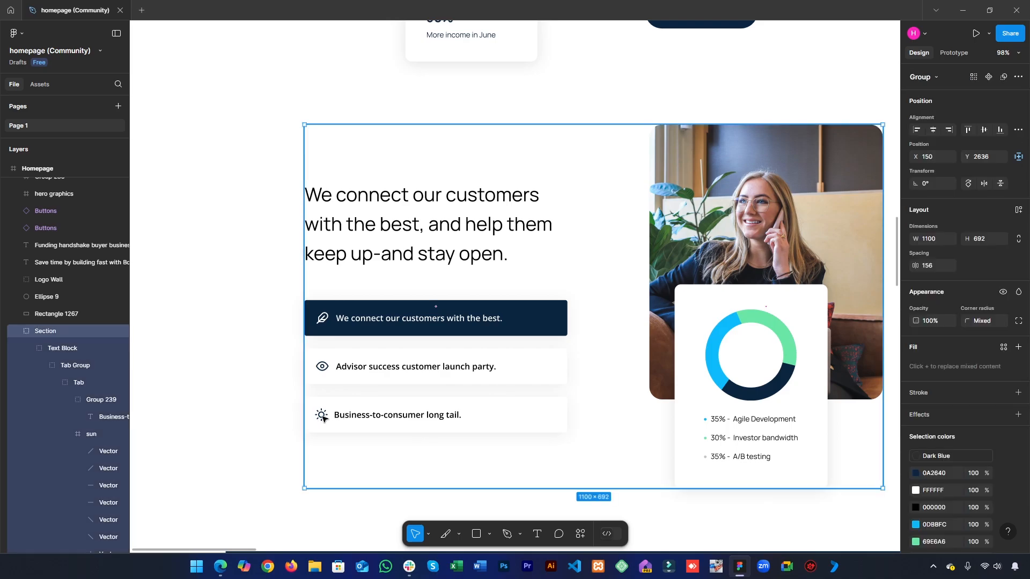
{"action": "double_click", "coordinate": [322, 417]}
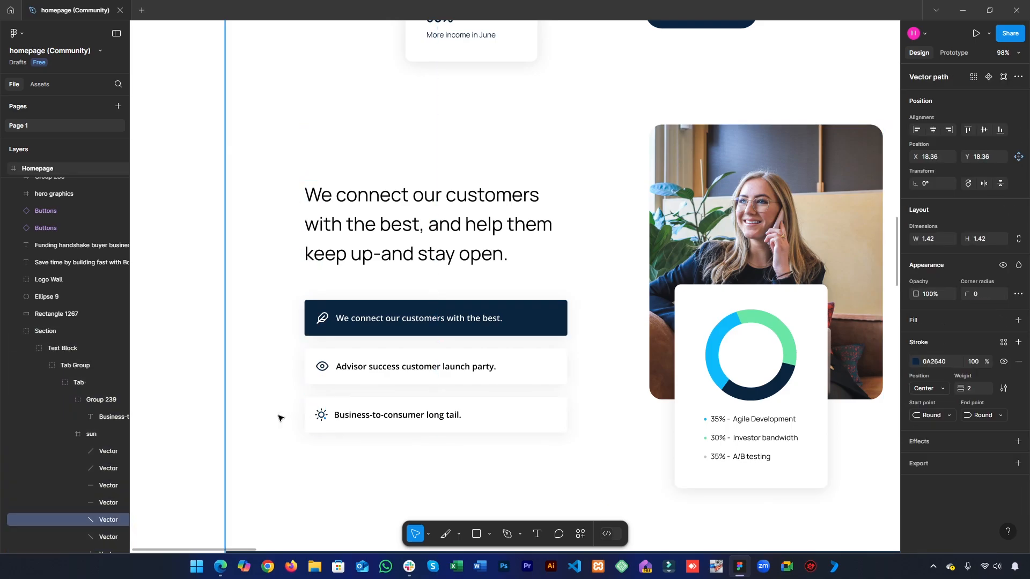
{"action": "left_click", "coordinate": [100, 432]}
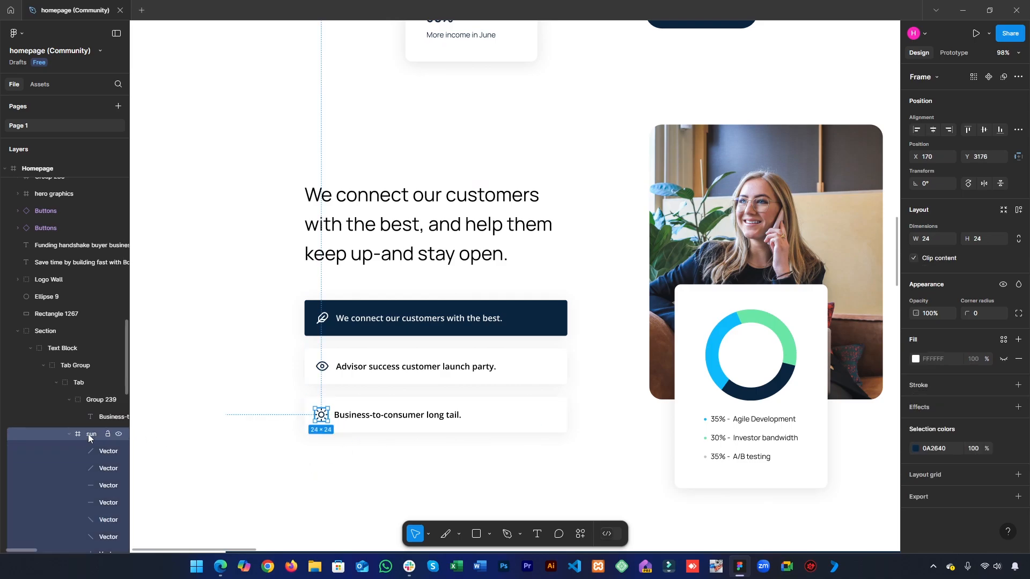
{"action": "left_click", "coordinate": [919, 496]}
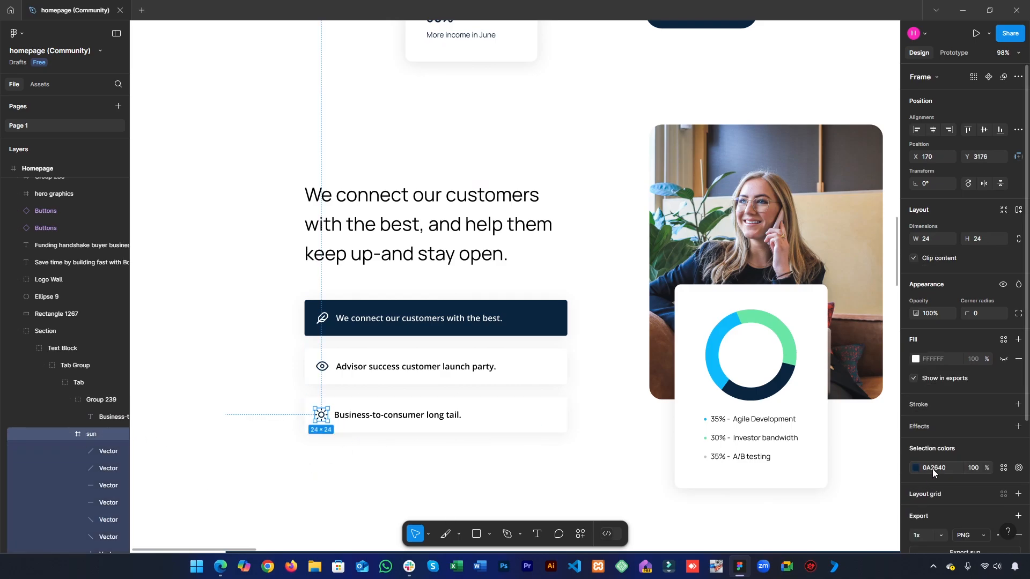
{"action": "scroll", "coordinate": [965, 465], "scroll_direction": "down", "scroll_amount": 2}
{"action": "left_click", "coordinate": [985, 446]}
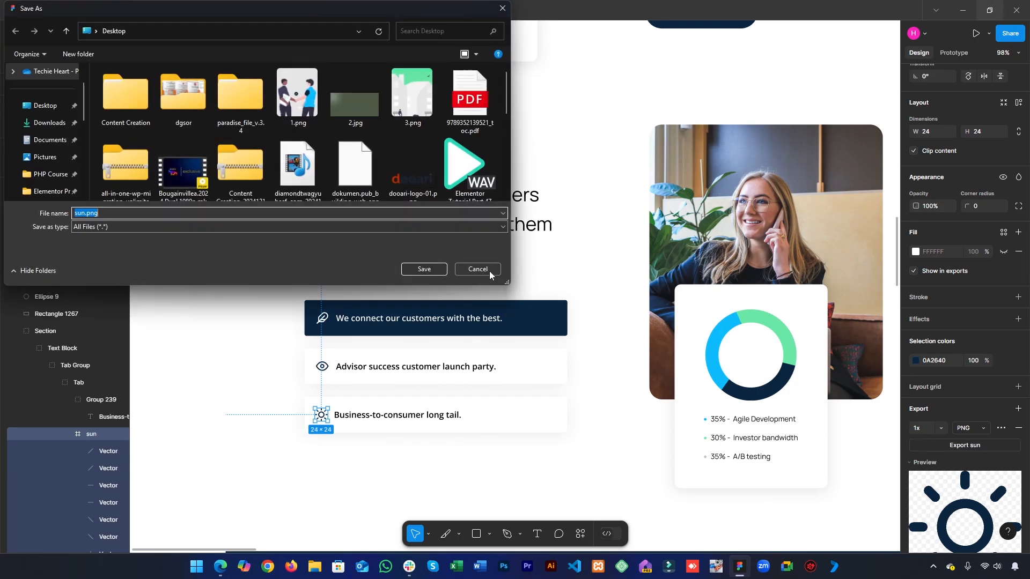
{"action": "left_click", "coordinate": [489, 272]}
- Return to Elementor and replace the third button's text with "Business-to-consumer long tail."
{"action": "key", "text": "alt+Tab"}
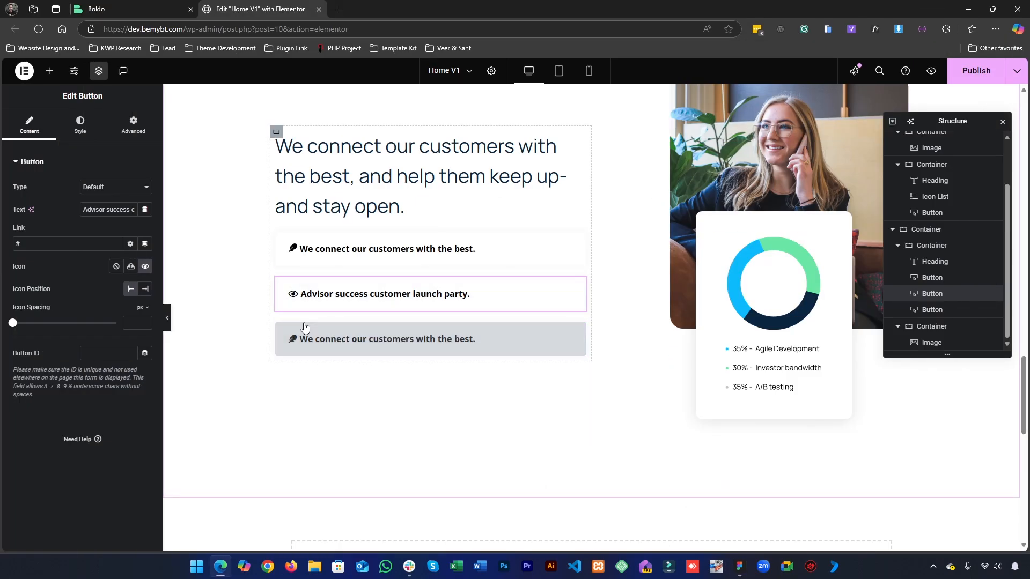
{"action": "left_click", "coordinate": [345, 337]}
{"action": "triple_click", "coordinate": [110, 209]}
{"action": "type", "text": "Business-to-consumer long tail."}
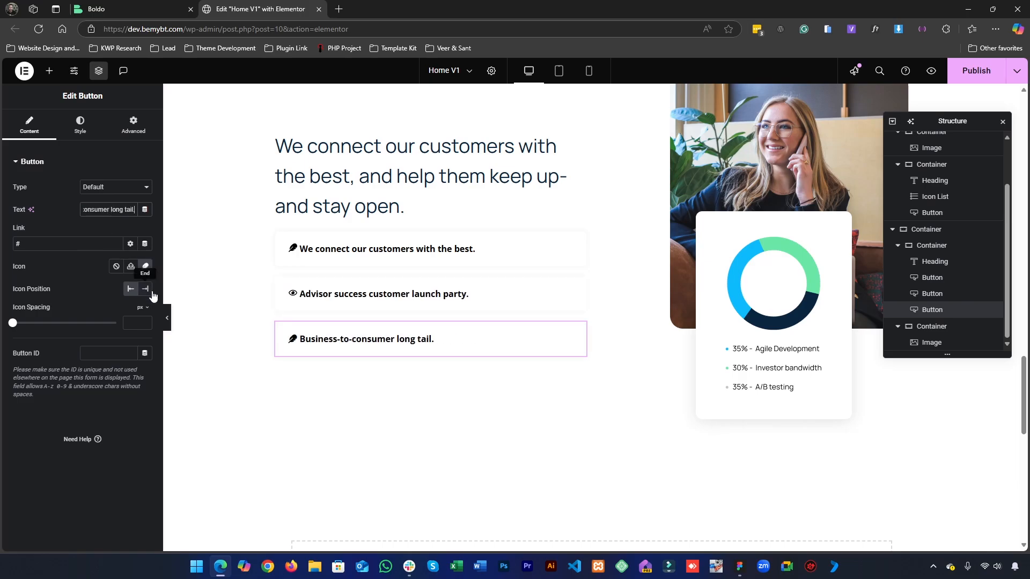
- Search the icon library for "sun" and insert the outlined Sun icon in the third button
{"action": "left_click", "coordinate": [145, 266]}
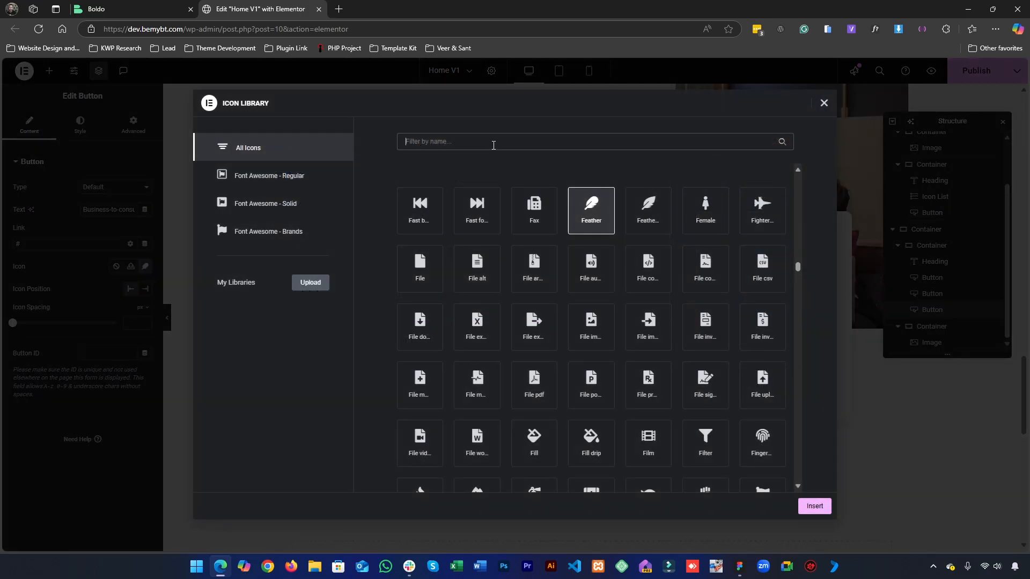
{"action": "type", "text": "sun"}
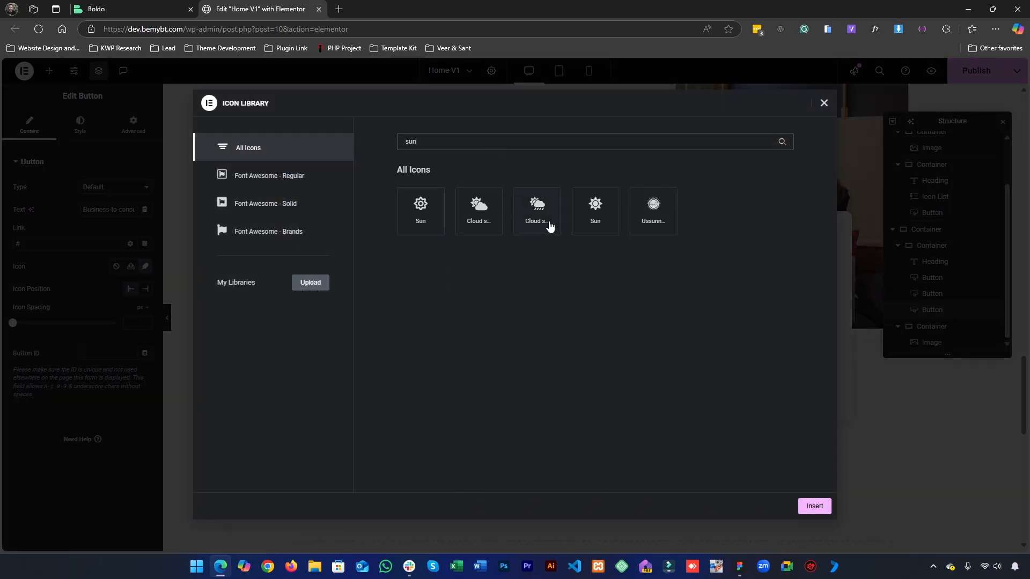
{"action": "left_click", "coordinate": [428, 222]}
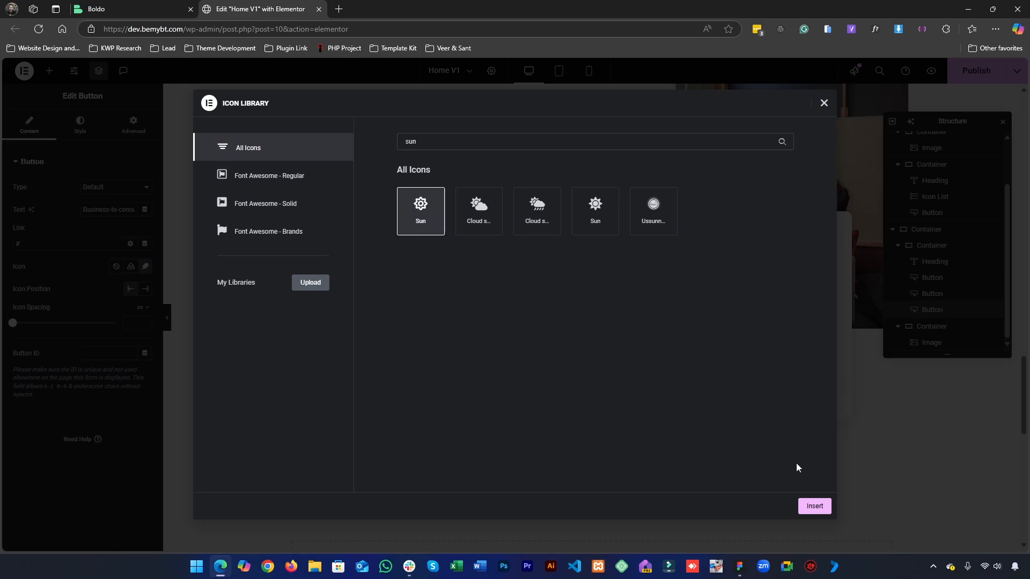
{"action": "left_click", "coordinate": [810, 506]}
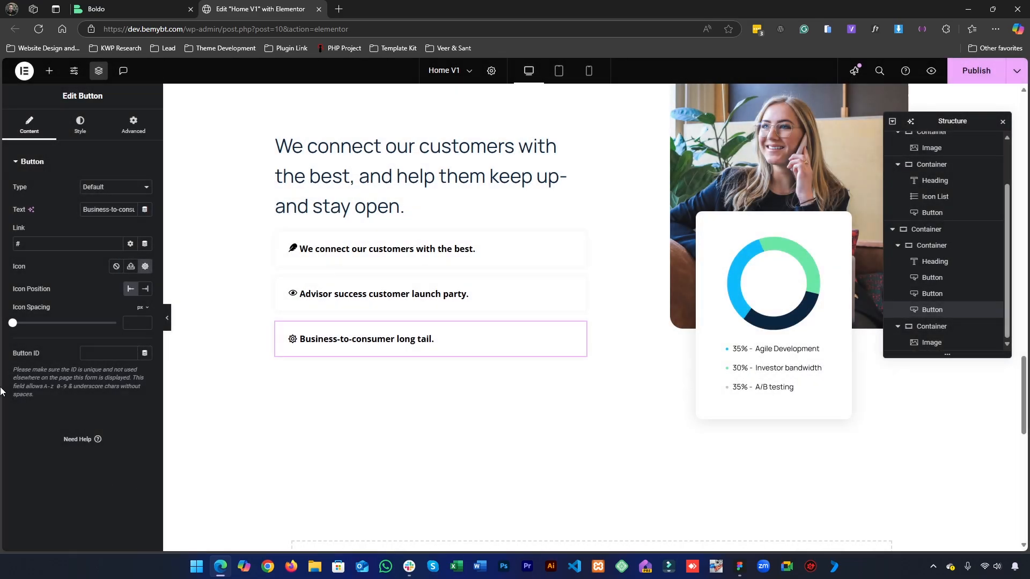
- Preview the three-button section with the editing panel hidden, restore the panel, and publish the page
{"action": "scroll", "coordinate": [260, 356], "scroll_direction": "up", "scroll_amount": 3}
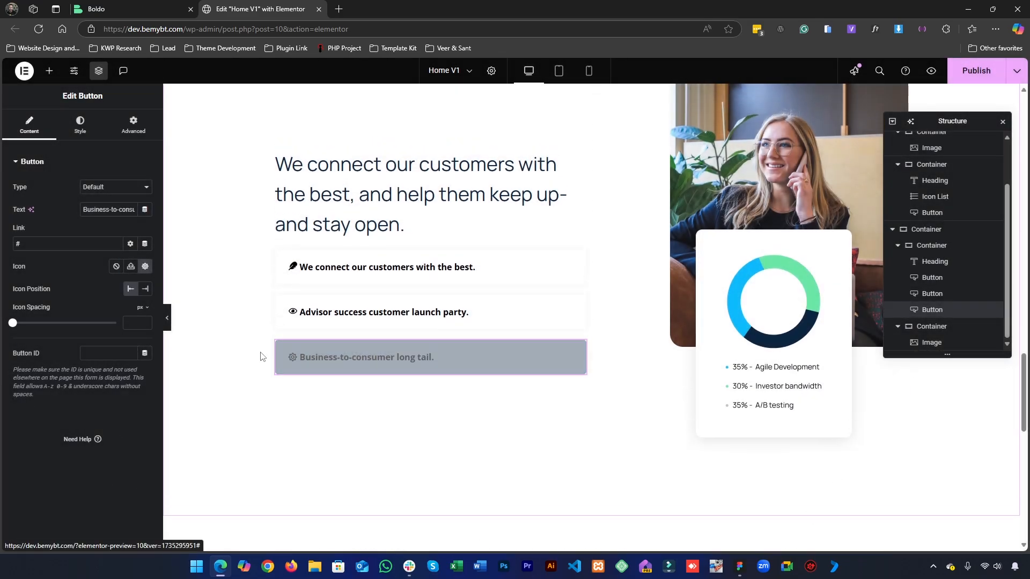
{"action": "left_click", "coordinate": [169, 325]}
{"action": "scroll", "coordinate": [487, 230], "scroll_direction": "down", "scroll_amount": 4}
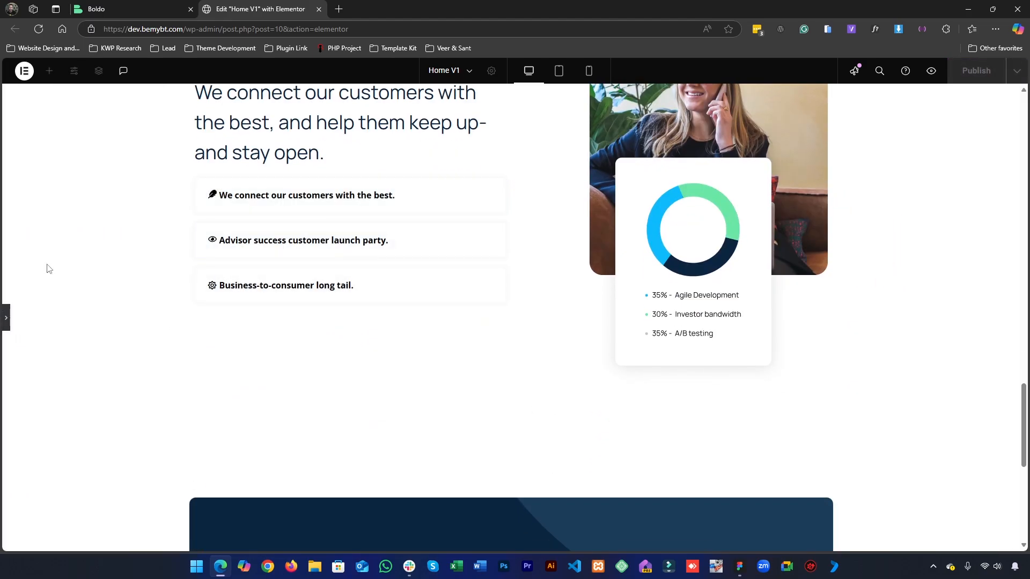
{"action": "left_click", "coordinate": [6, 321]}
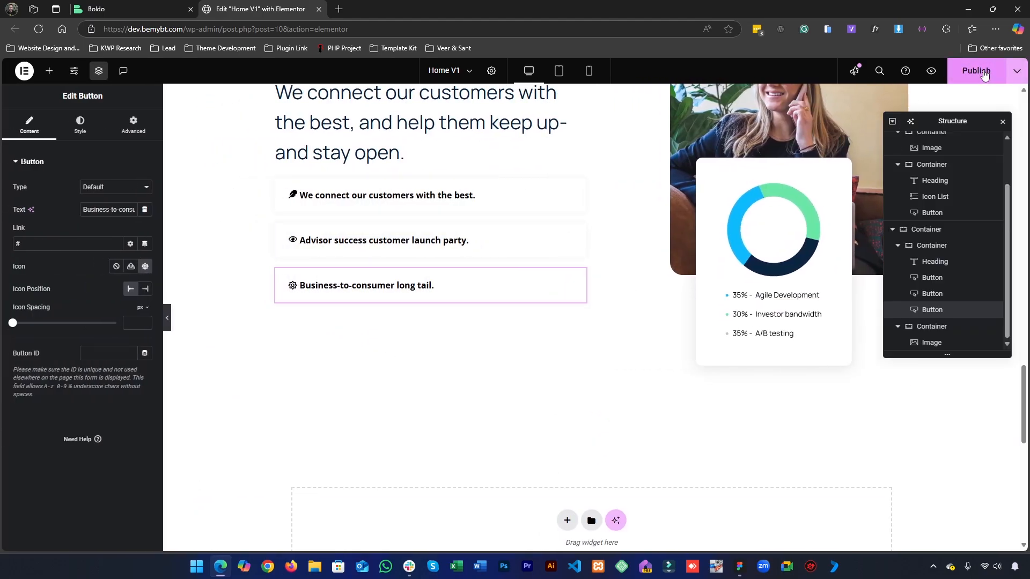
- Switch to the live Boldo page, reload it, and review the two customer sections and the buttons' hover colors
{"action": "left_click", "coordinate": [181, 4]}
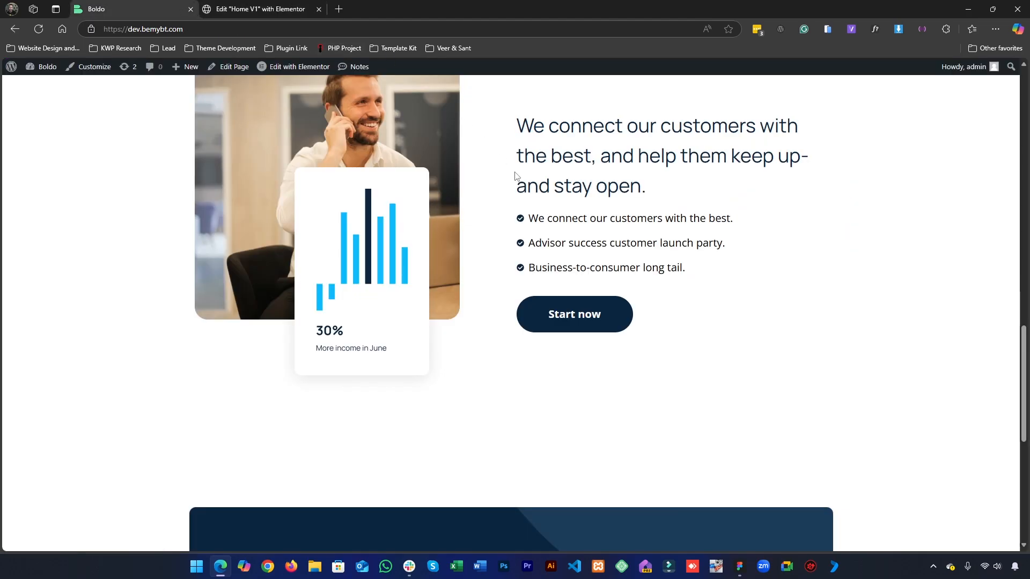
{"action": "scroll", "coordinate": [520, 278], "scroll_direction": "down", "scroll_amount": 5}
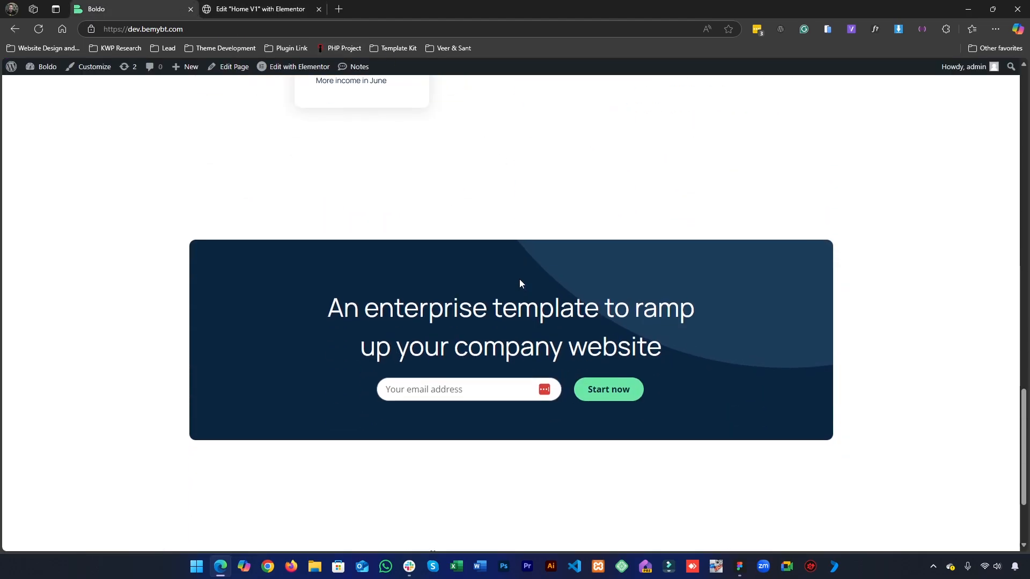
{"action": "scroll", "coordinate": [520, 283], "scroll_direction": "up", "scroll_amount": 5}
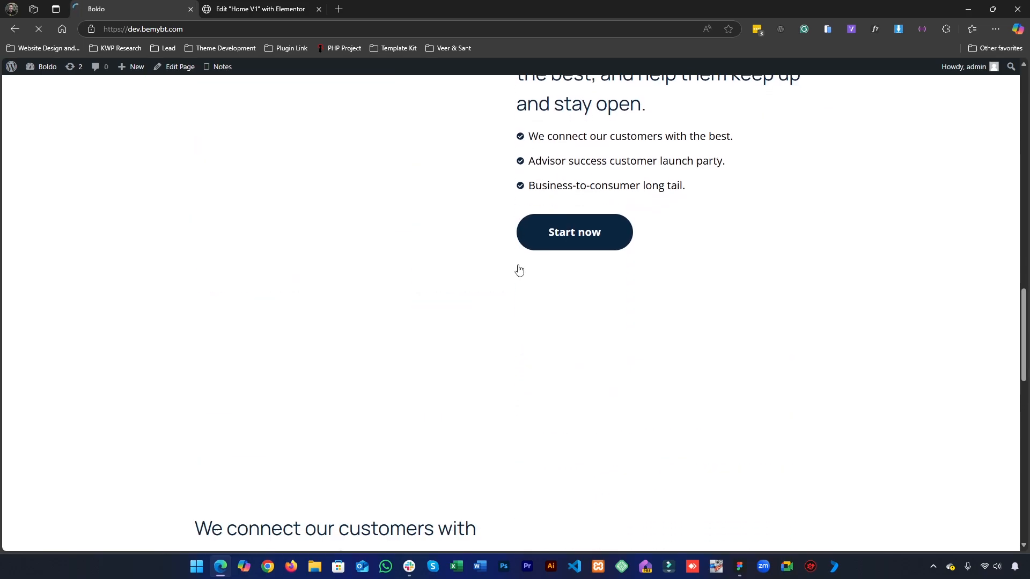
{"action": "scroll", "coordinate": [517, 270], "scroll_direction": "down", "scroll_amount": 5}
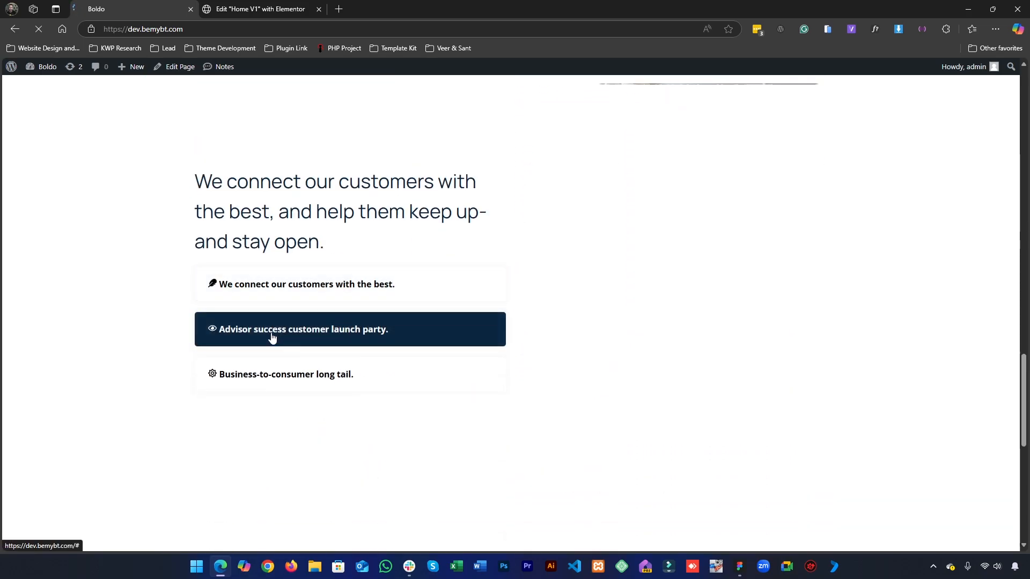
{"action": "scroll", "coordinate": [402, 389], "scroll_direction": "up", "scroll_amount": 10}
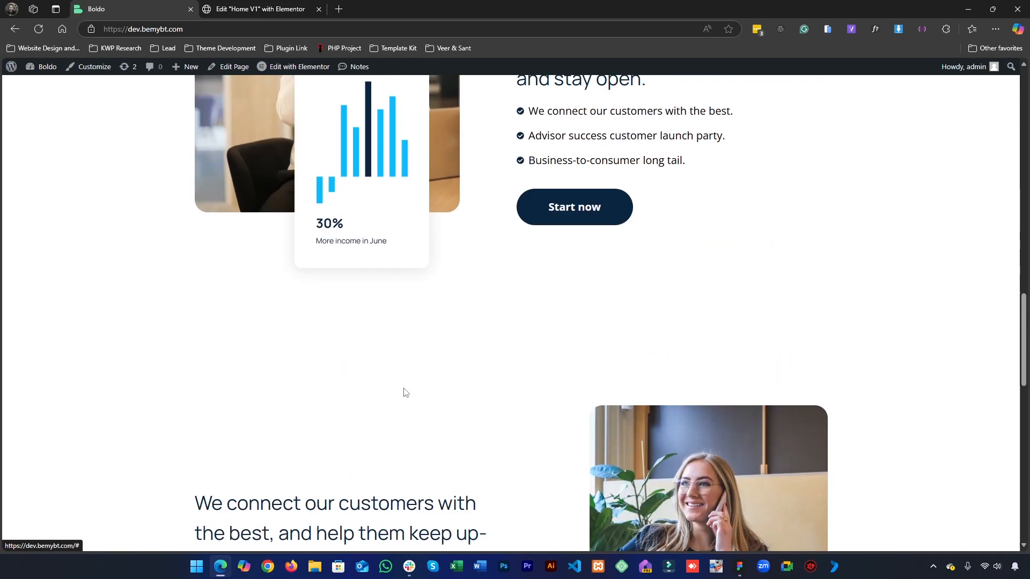
{"action": "scroll", "coordinate": [383, 371], "scroll_direction": "up", "scroll_amount": 4}
{"action": "left_click_drag", "start_coordinate": [339, 320], "coordinate": [333, 368]}
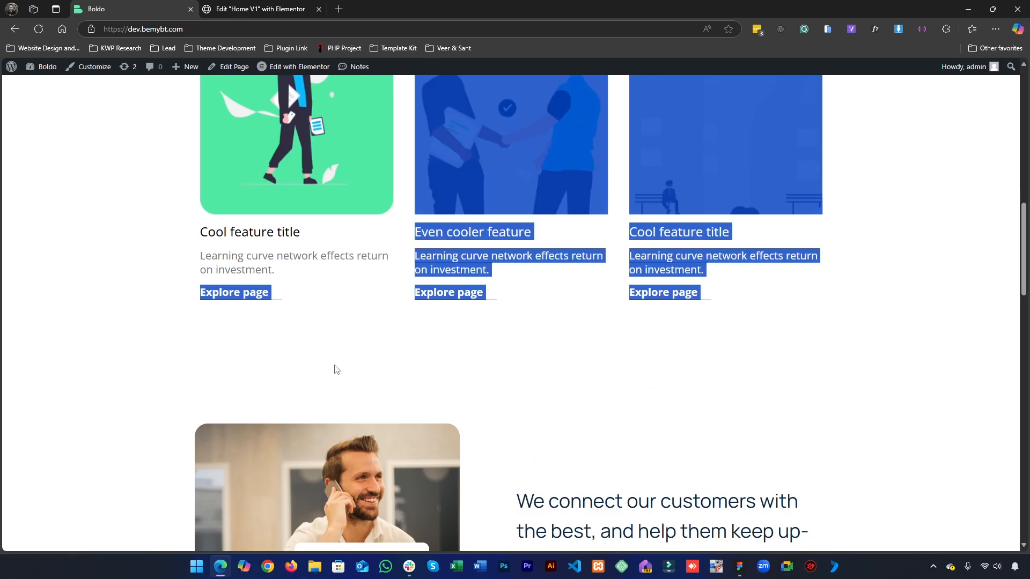
{"action": "left_click", "coordinate": [386, 358]}
{"action": "scroll", "coordinate": [390, 366], "scroll_direction": "down", "scroll_amount": 7}
{"action": "scroll", "coordinate": [389, 365], "scroll_direction": "down", "scroll_amount": 9}
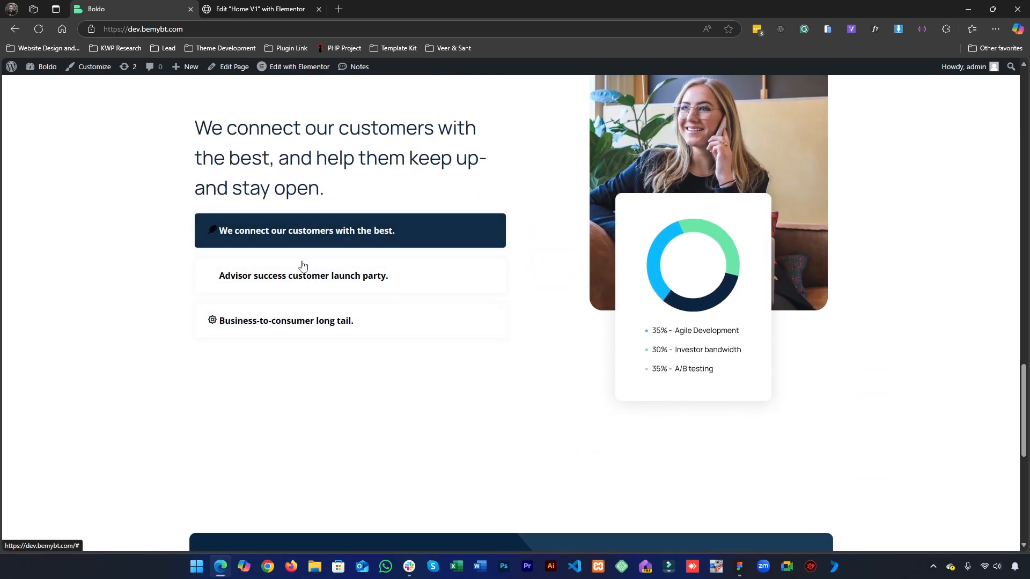
- Compare the gap between the second customer heading and its buttons on the live page with the Figma design
{"action": "scroll", "coordinate": [274, 341], "scroll_direction": "up", "scroll_amount": 3}
{"action": "triple_click", "coordinate": [240, 310]}
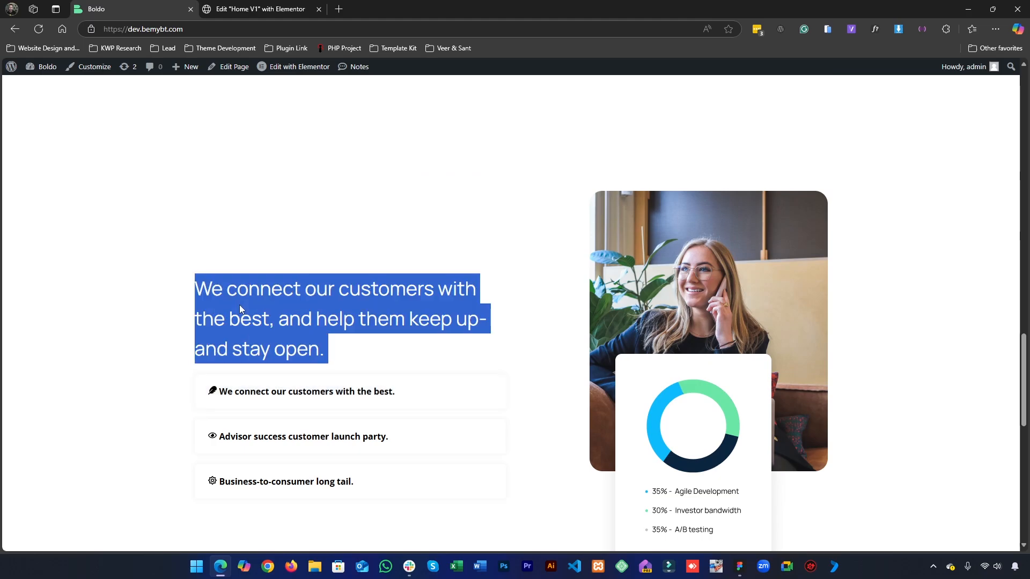
{"action": "double_click", "coordinate": [247, 319]}
{"action": "scroll", "coordinate": [496, 299], "scroll_direction": "down", "scroll_amount": 2}
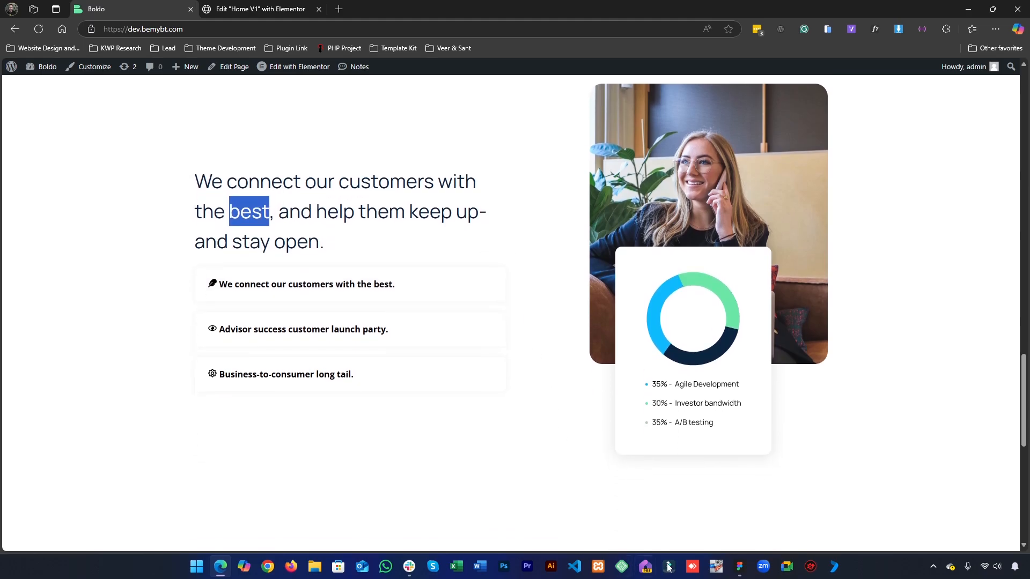
{"action": "left_click", "coordinate": [741, 564]}
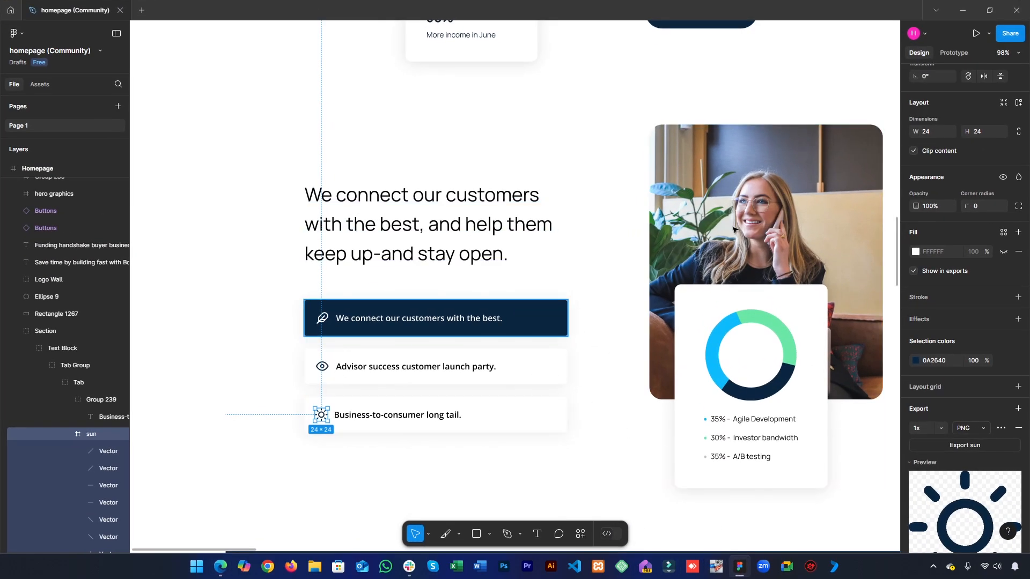
{"action": "left_click", "coordinate": [973, 5]}
- In Elementor, unlink the second customer heading's margins, set its bottom margin to 30 px, and publish the page
{"action": "left_click", "coordinate": [278, 5]}
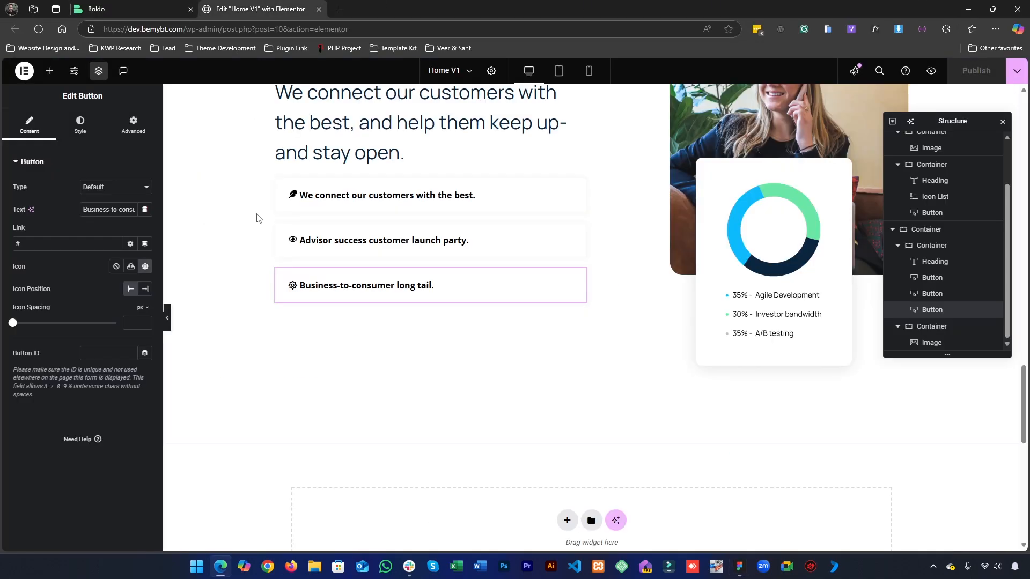
{"action": "scroll", "coordinate": [346, 338], "scroll_direction": "up", "scroll_amount": 3}
{"action": "left_click", "coordinate": [358, 294]}
{"action": "left_click", "coordinate": [133, 125]}
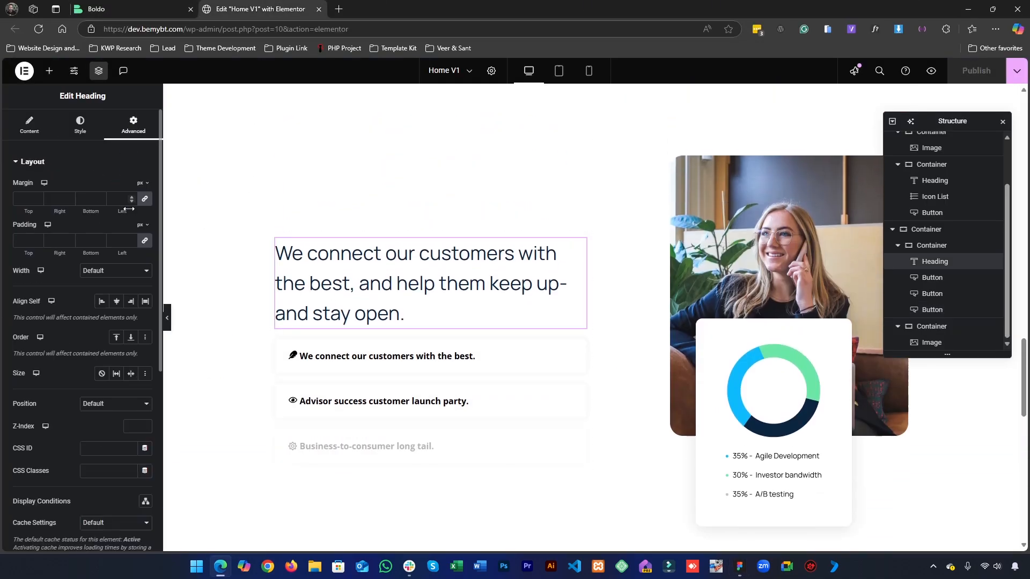
{"action": "left_click", "coordinate": [100, 199]}
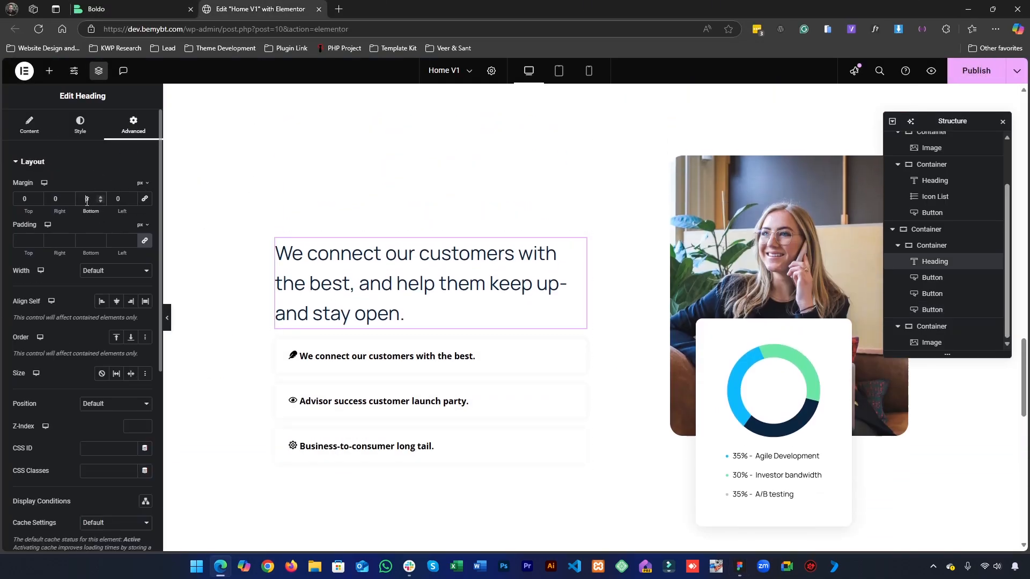
{"action": "type", "text": "5"}
{"action": "key", "text": "BackSpace"}
{"action": "type", "text": "3"}
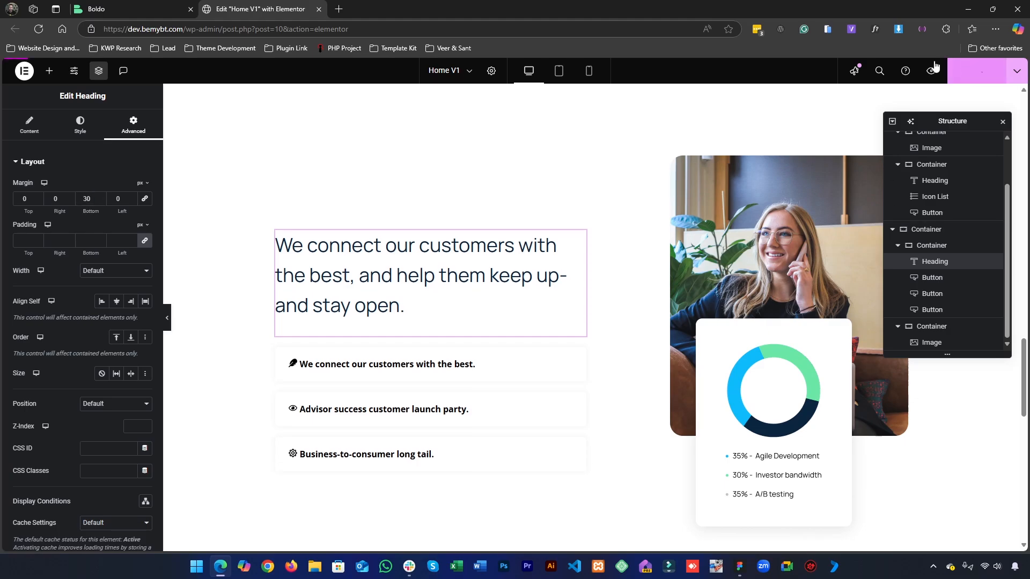
- Compare the spacing of the two customer sections on the live page and in Elementor with the Figma design
{"action": "key", "text": "ctrl+shift+Tab"}
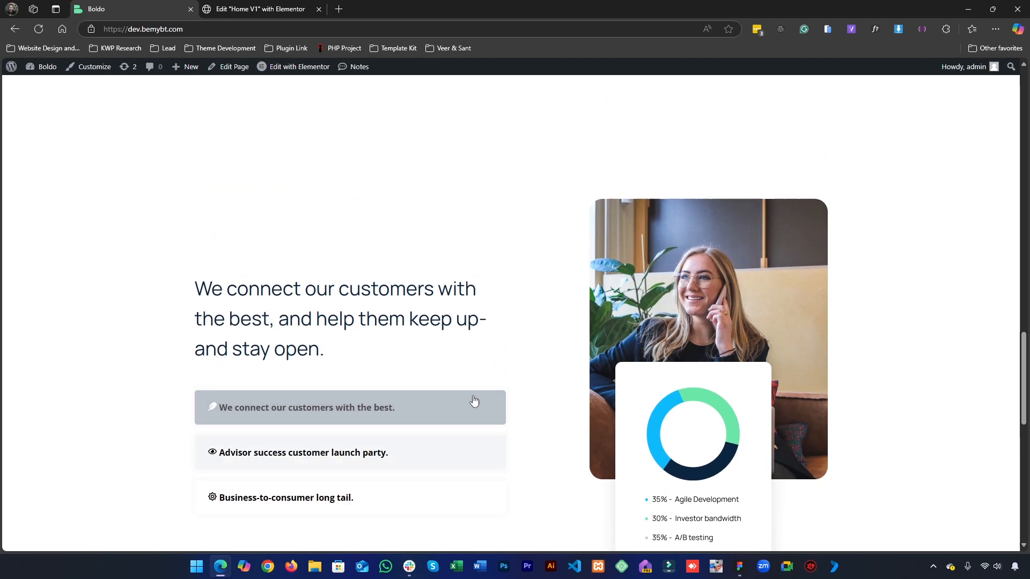
{"action": "scroll", "coordinate": [475, 397], "scroll_direction": "up", "scroll_amount": 7}
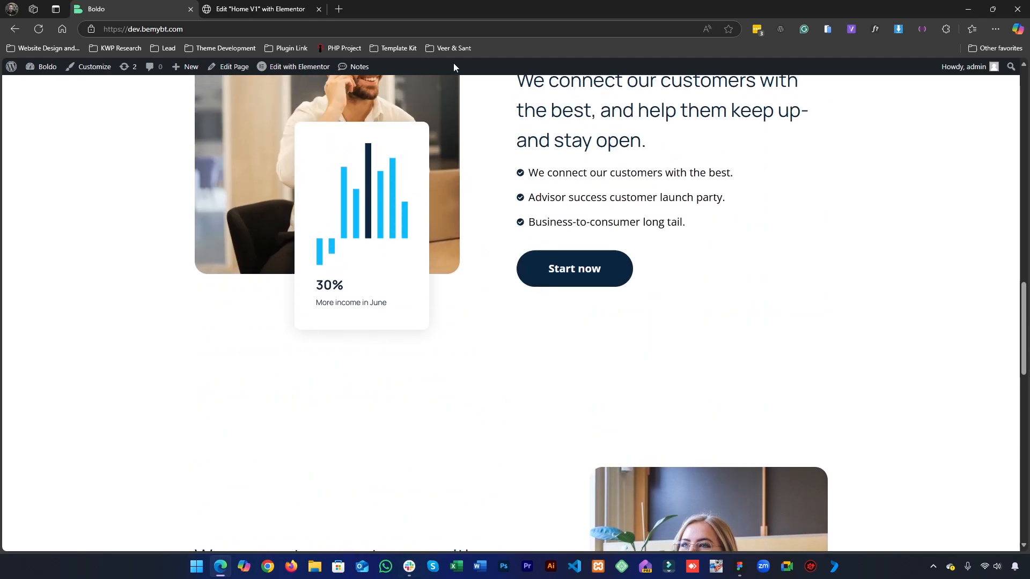
{"action": "key", "text": "ctrl+Tab"}
{"action": "left_click", "coordinate": [739, 566]}
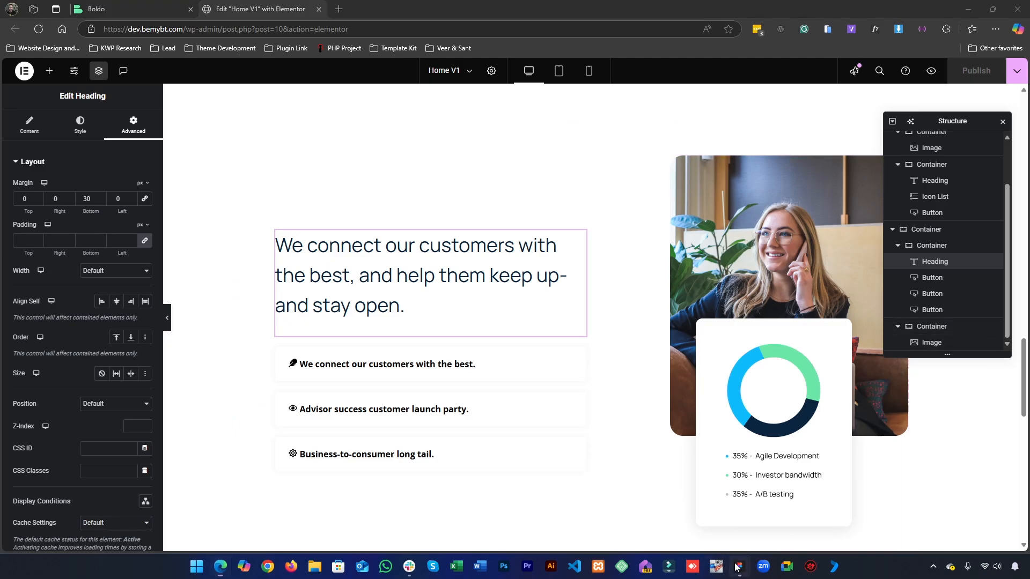
{"action": "scroll", "coordinate": [611, 418], "scroll_direction": "up", "scroll_amount": 1}
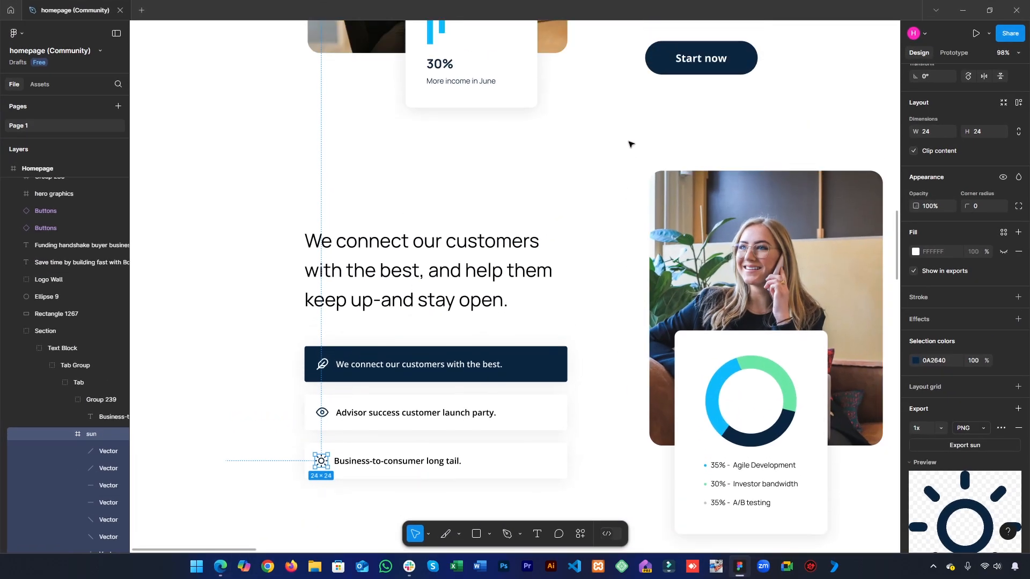
{"action": "left_click", "coordinate": [962, 10]}
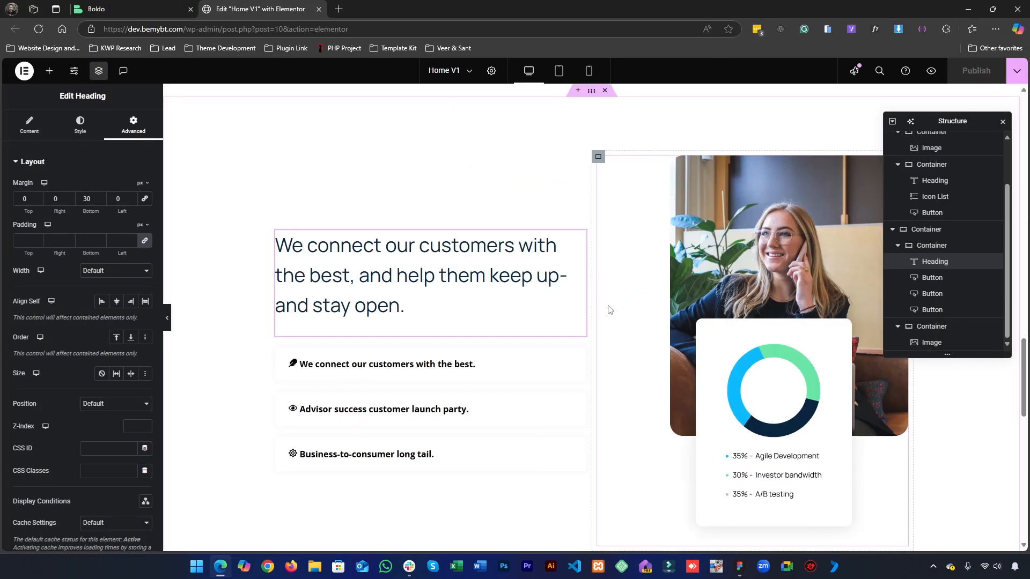
{"action": "scroll", "coordinate": [608, 310], "scroll_direction": "up", "scroll_amount": 3}
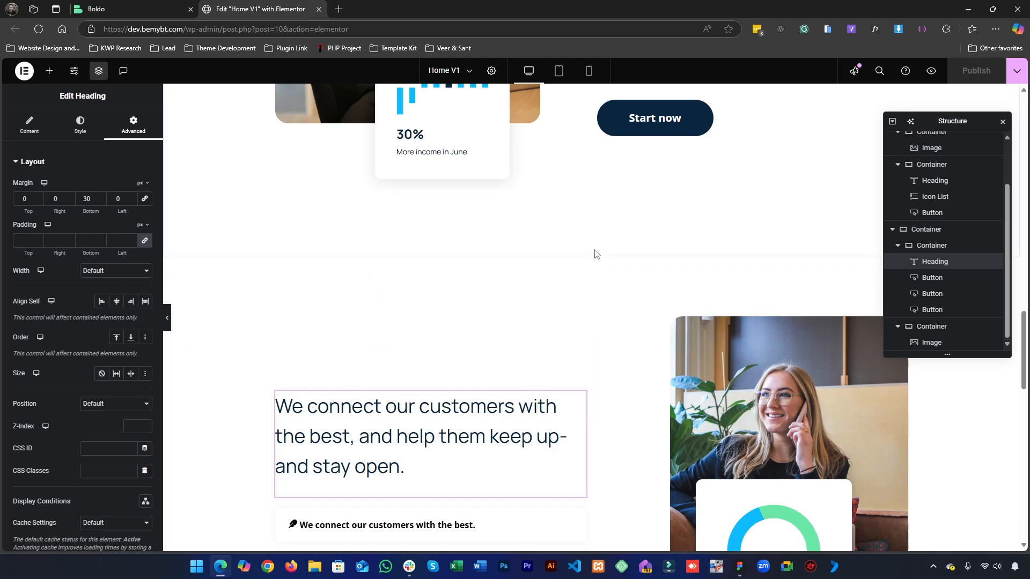
{"action": "scroll", "coordinate": [465, 326], "scroll_direction": "down", "scroll_amount": 4}
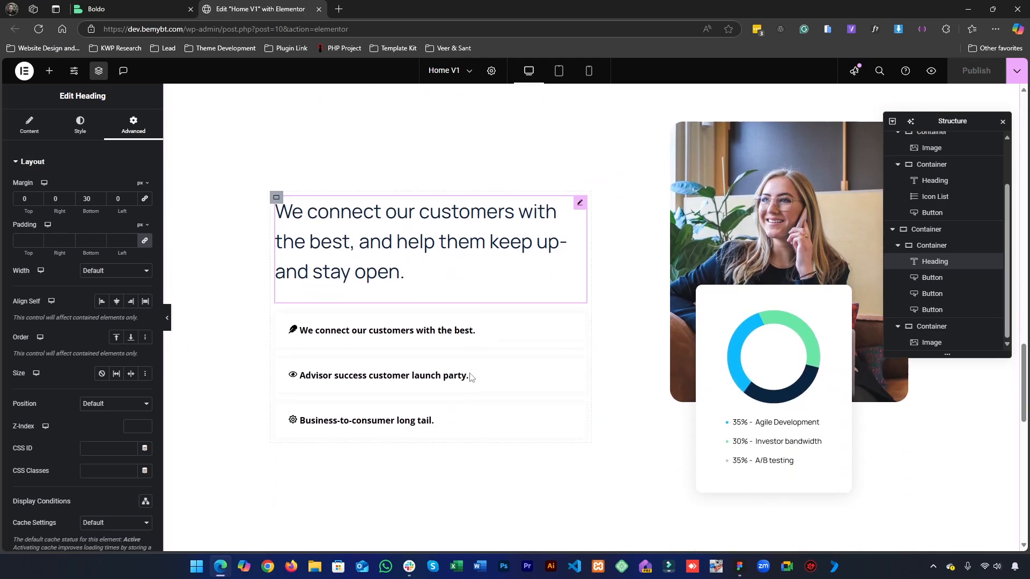